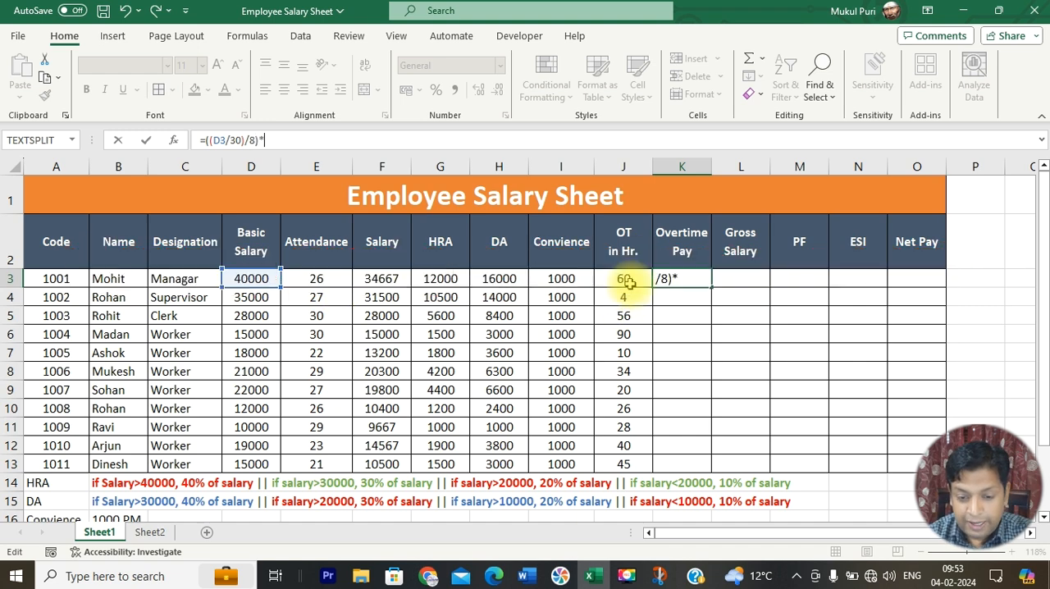
# Step: Complete the overtime pay formula in K3 as =((D3/30)/8)*J3 and begin wrapping it in the ROUND function
pyautogui.click(623, 278)
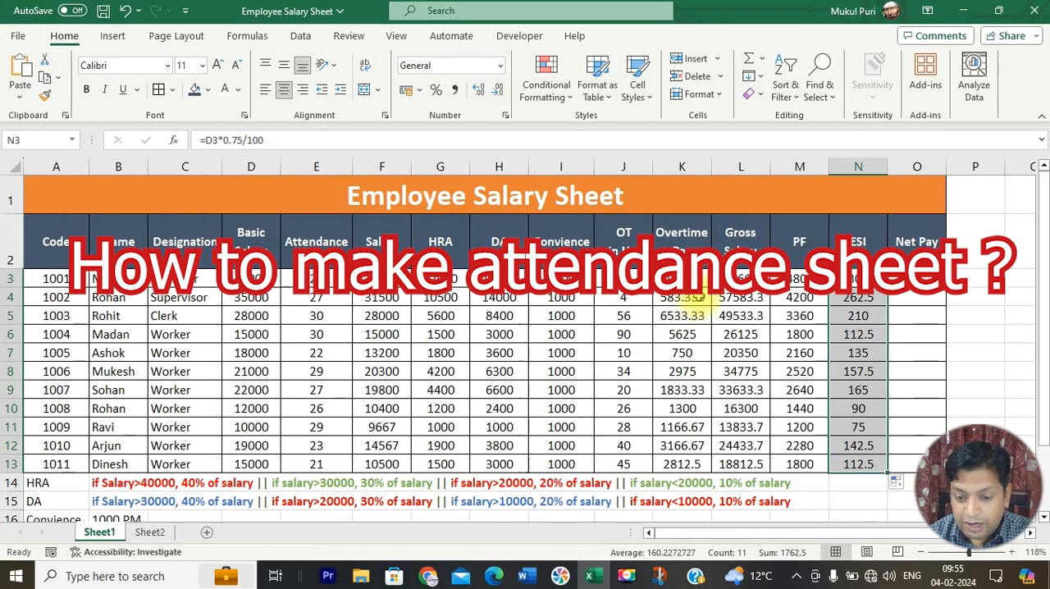
pyautogui.click(701, 280)
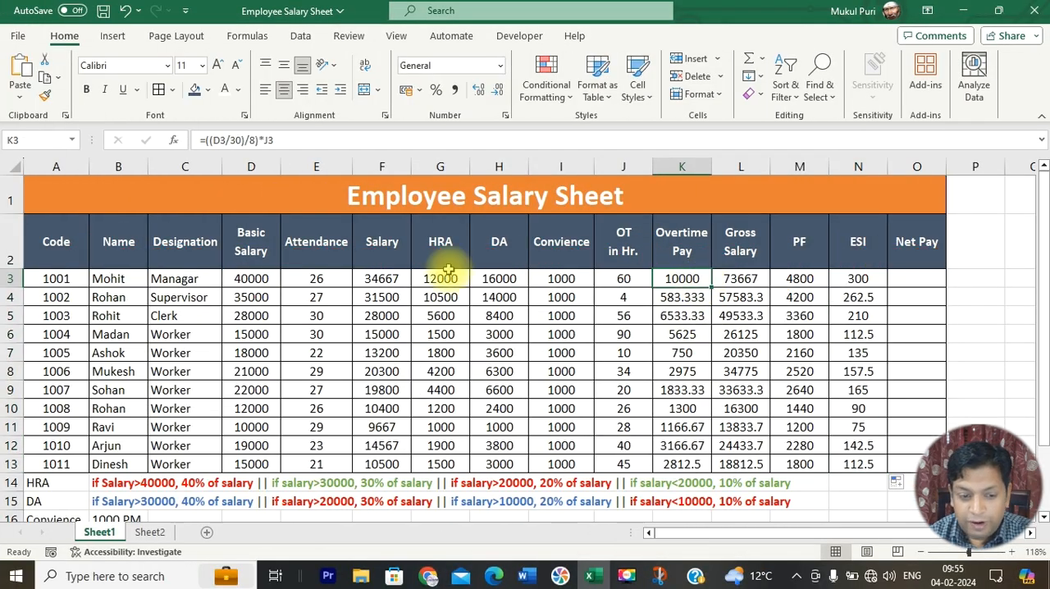
pyautogui.click(206, 141)
pyautogui.write('round')
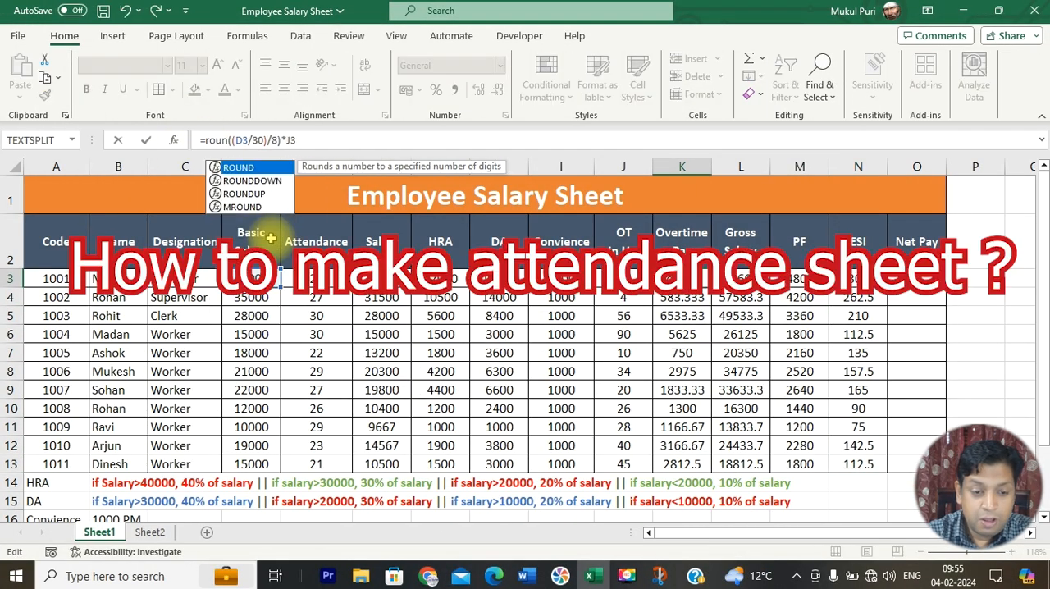
pyautogui.write('(')
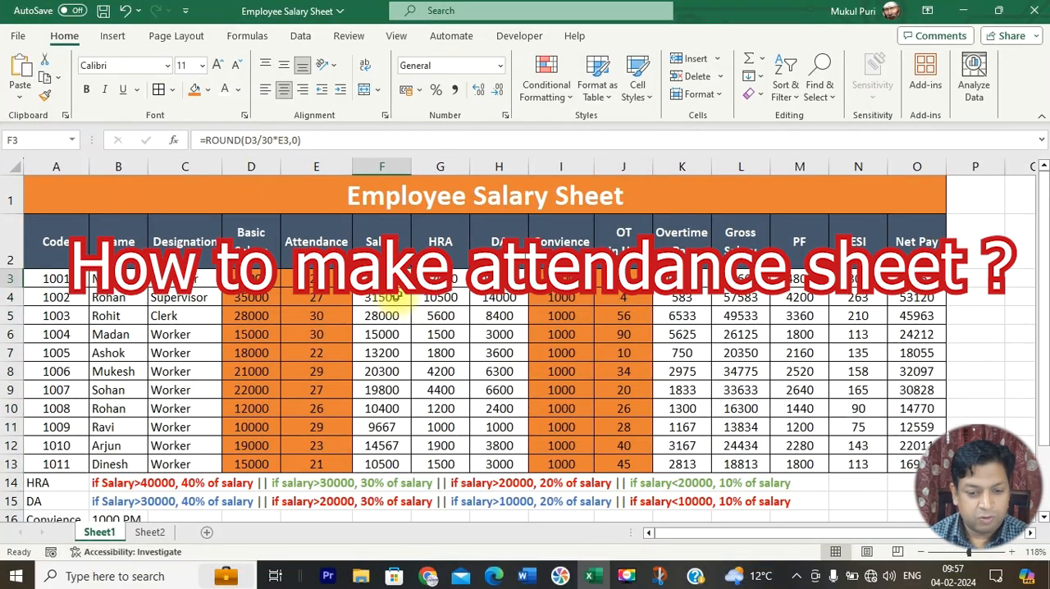
# Step: Review the first employee's HRA and DA formulas in G3 and H3
pyautogui.click(440, 279)
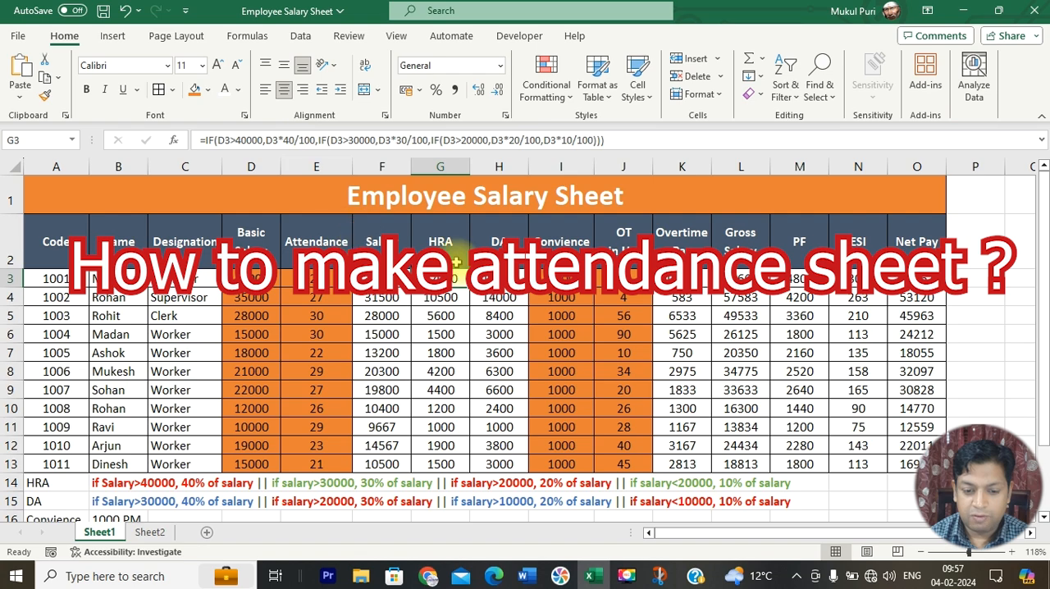
pyautogui.click(489, 279)
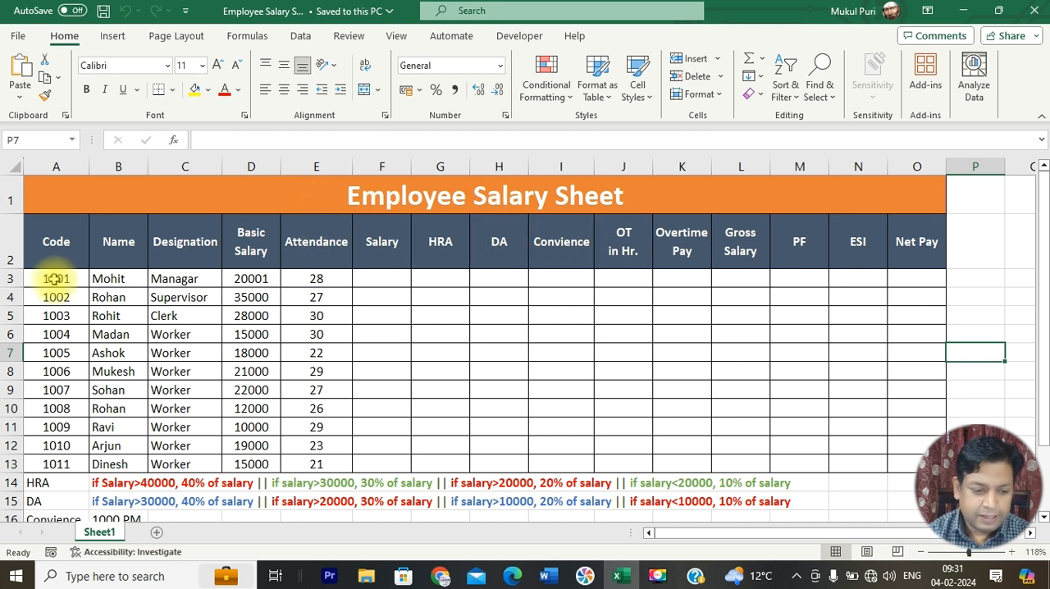
# Step: Examine the Code, Name, Designation, Basic Salary and Attendance entries for all employees in rows 3 to 13
pyautogui.moveTo(52, 277); pyautogui.dragTo(52, 464)
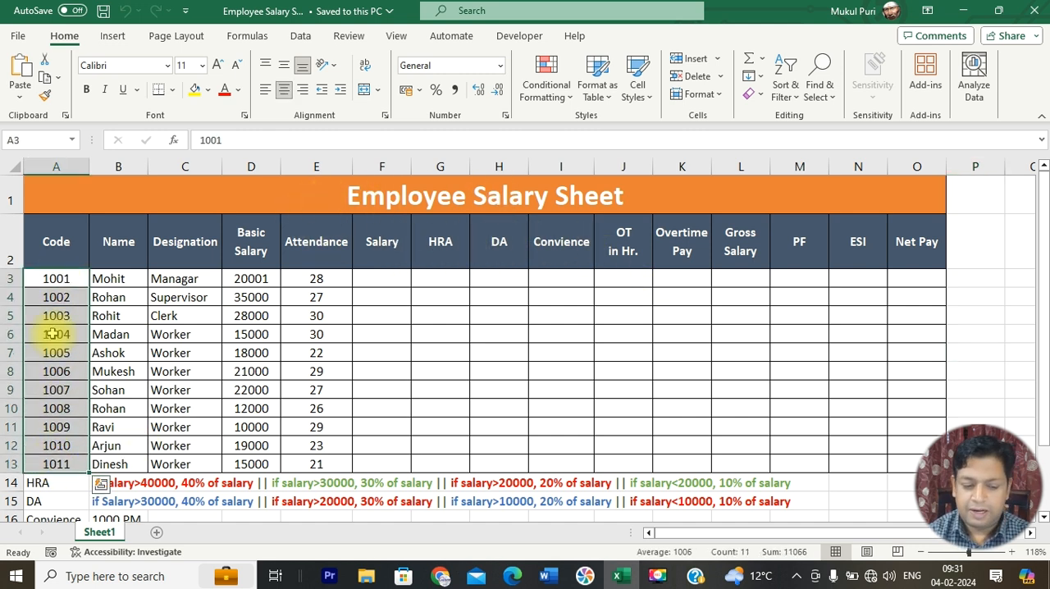
pyautogui.moveTo(130, 279); pyautogui.dragTo(130, 465)
pyautogui.moveTo(206, 277); pyautogui.dragTo(203, 463)
pyautogui.moveTo(257, 277); pyautogui.dragTo(259, 464)
pyautogui.moveTo(329, 279); pyautogui.dragTo(316, 461)
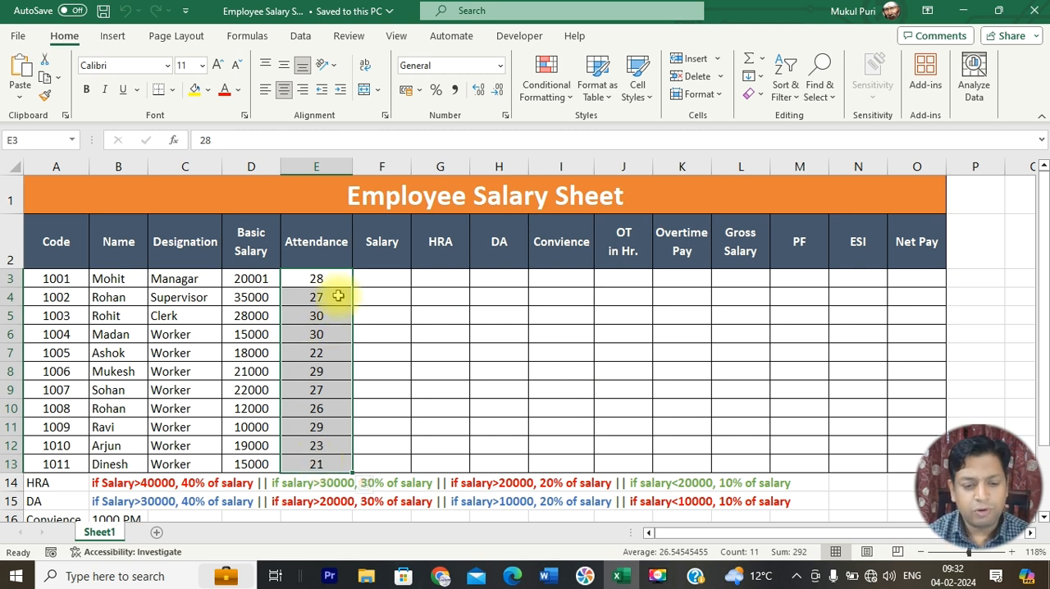
pyautogui.click(339, 278)
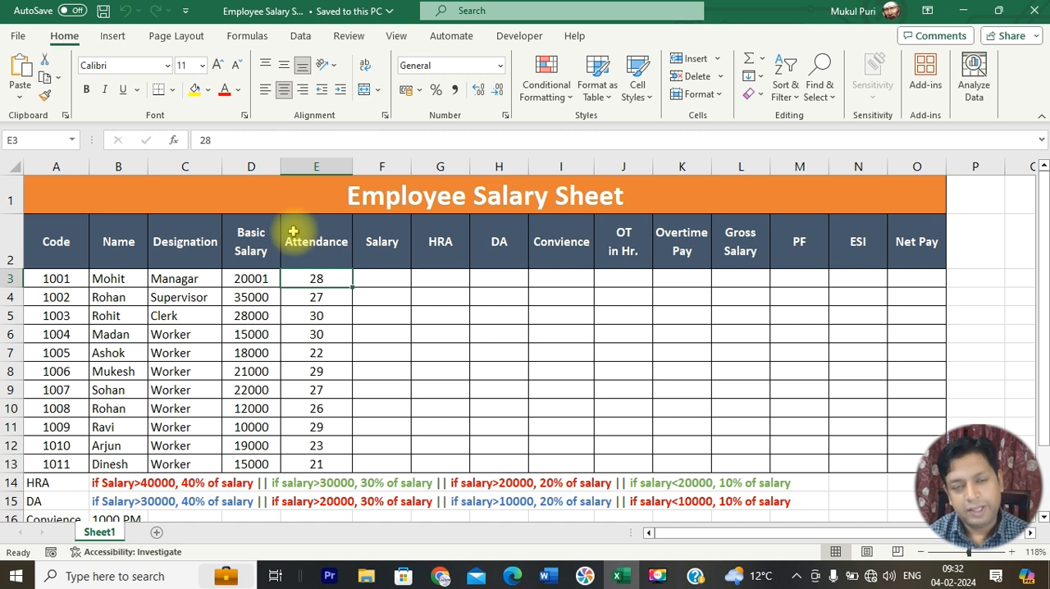
# Step: Examine the Salary, HRA and DA columns and the HRA percentage rule in B14
pyautogui.click(381, 278)
pyautogui.click(443, 279)
pyautogui.moveTo(445, 279); pyautogui.dragTo(481, 468)
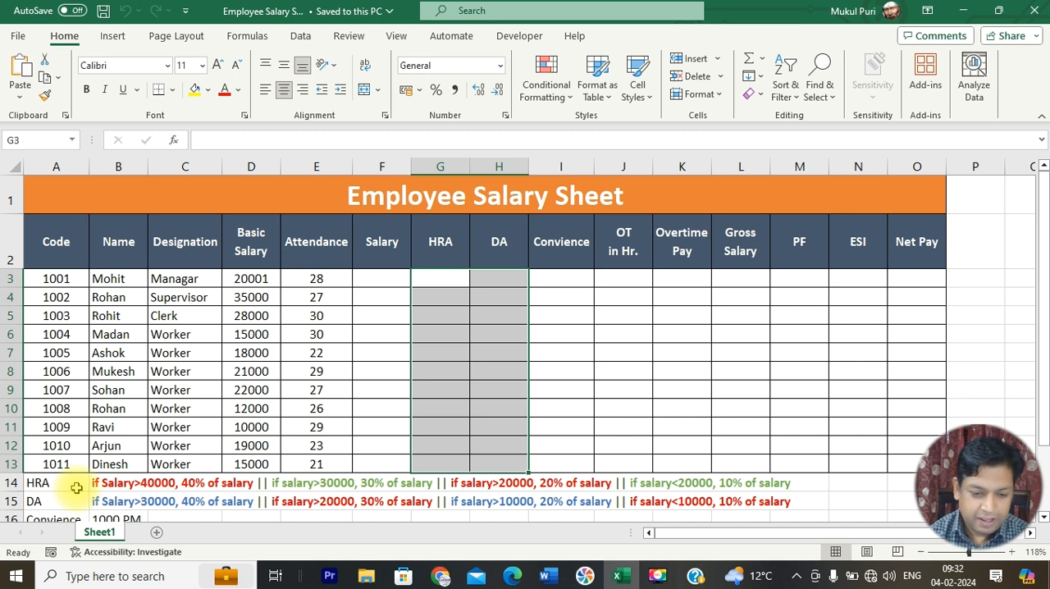
pyautogui.click(119, 484)
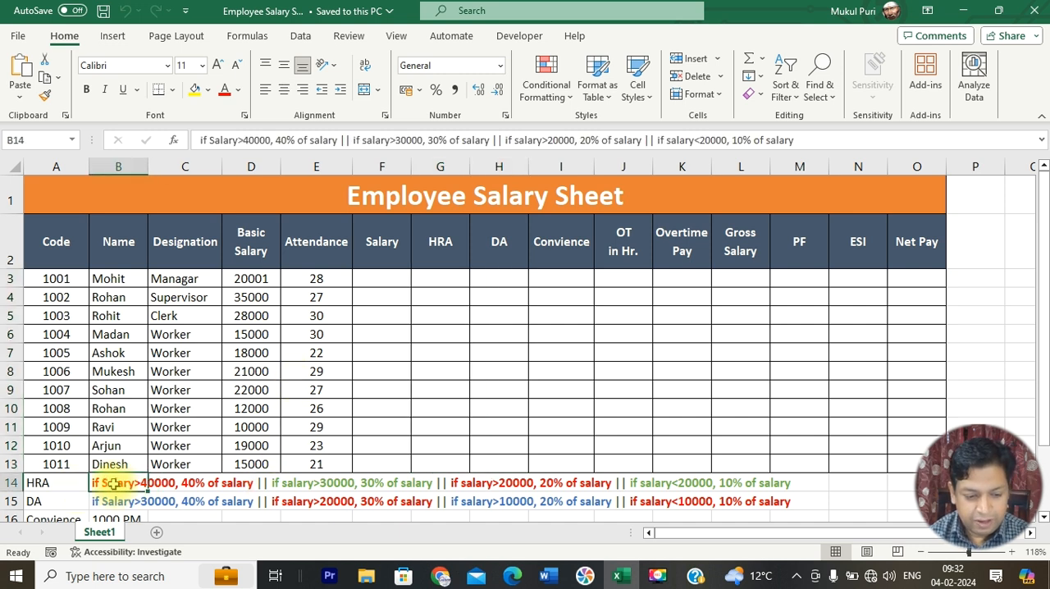
pyautogui.click(371, 426)
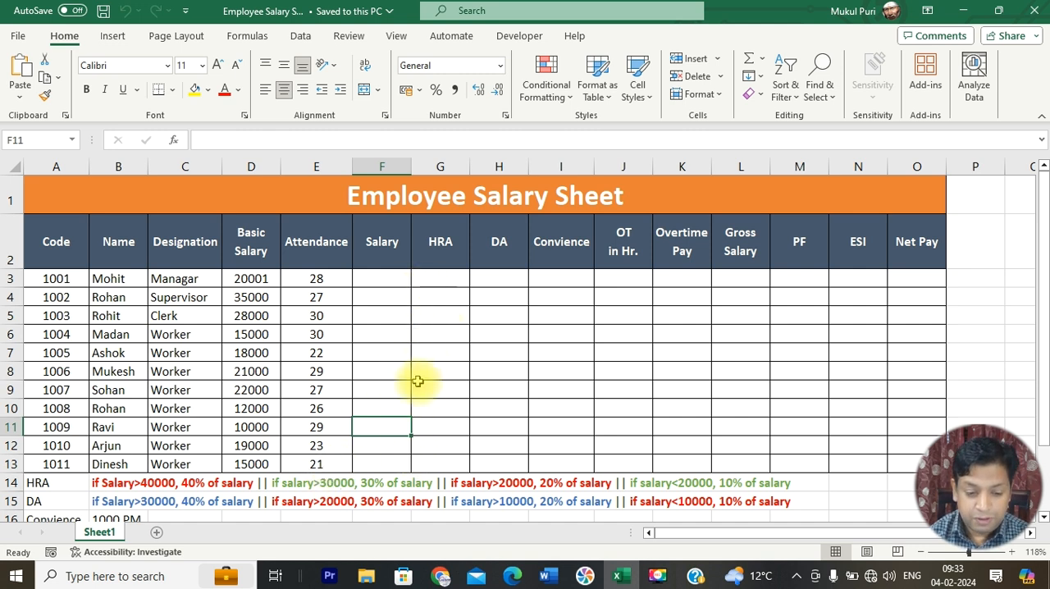
# Step: Compare the basic salaries in column D with the salary thresholds of the HRA rule
pyautogui.click(254, 297)
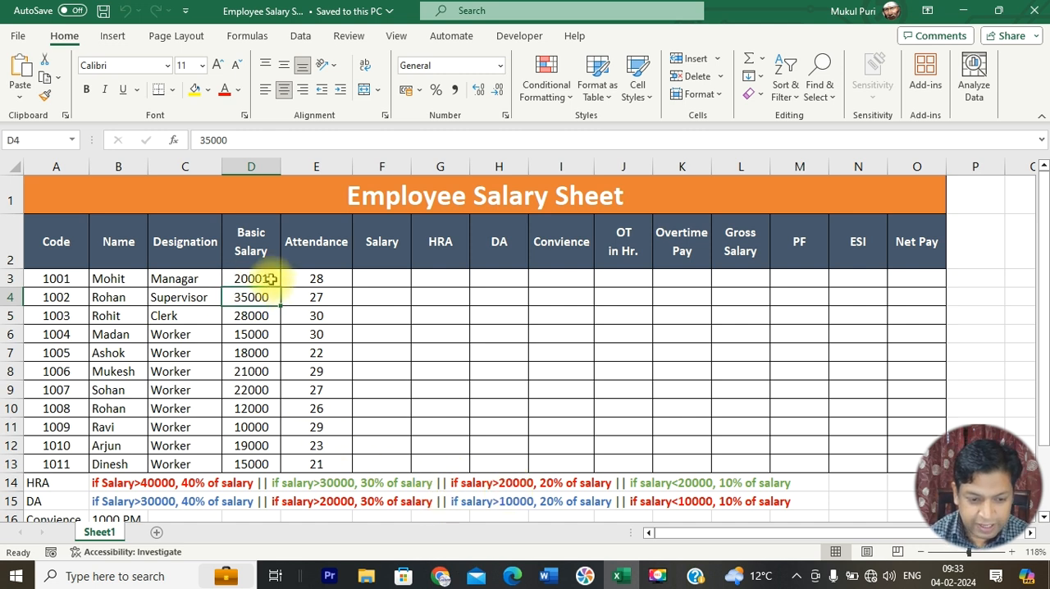
pyautogui.click(254, 375)
pyautogui.click(256, 389)
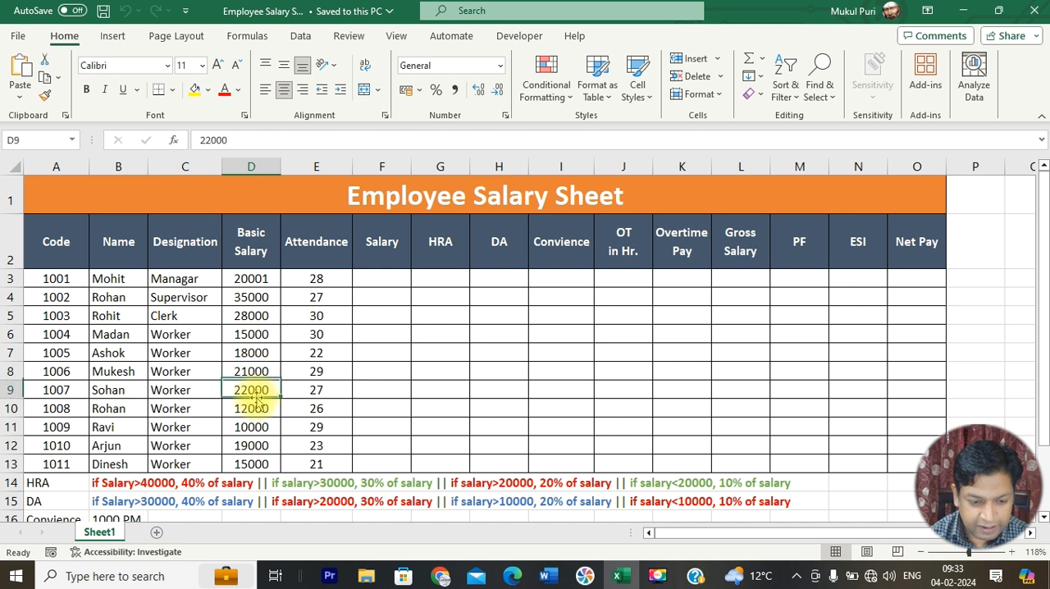
pyautogui.click(261, 280)
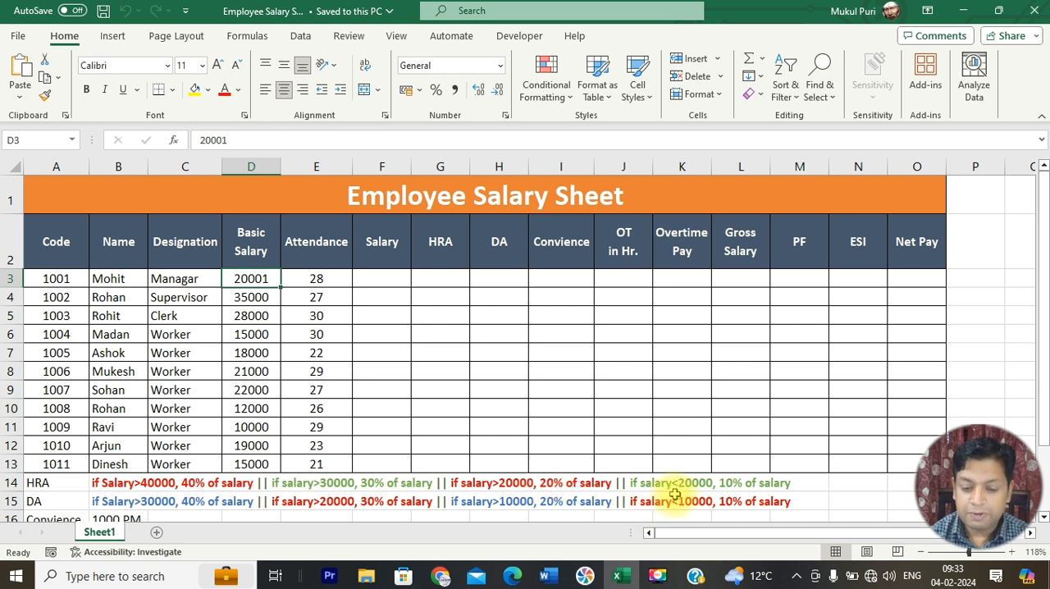
pyautogui.click(254, 352)
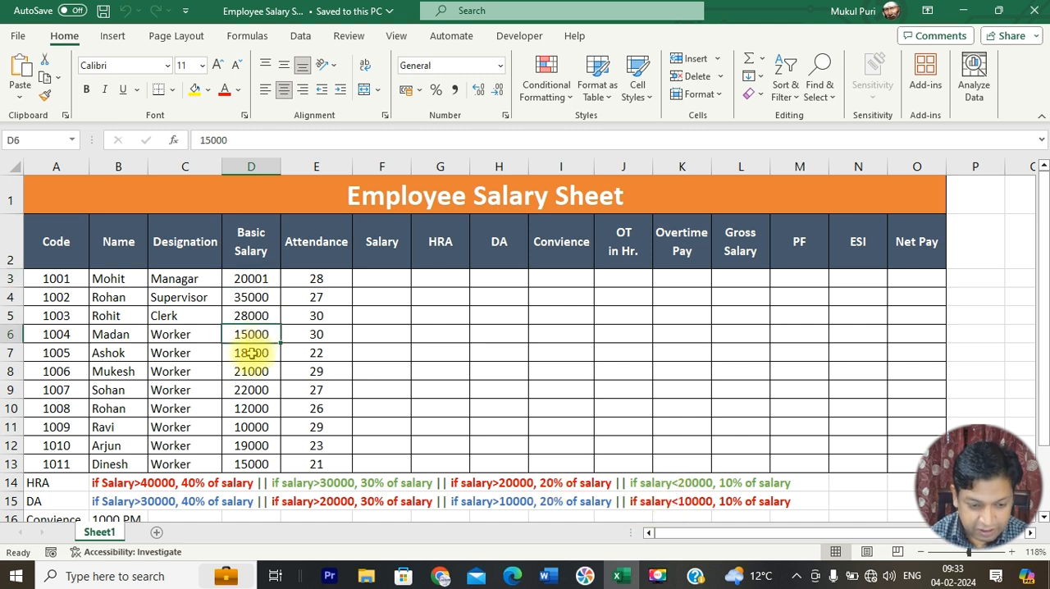
pyautogui.click(252, 409)
pyautogui.click(255, 426)
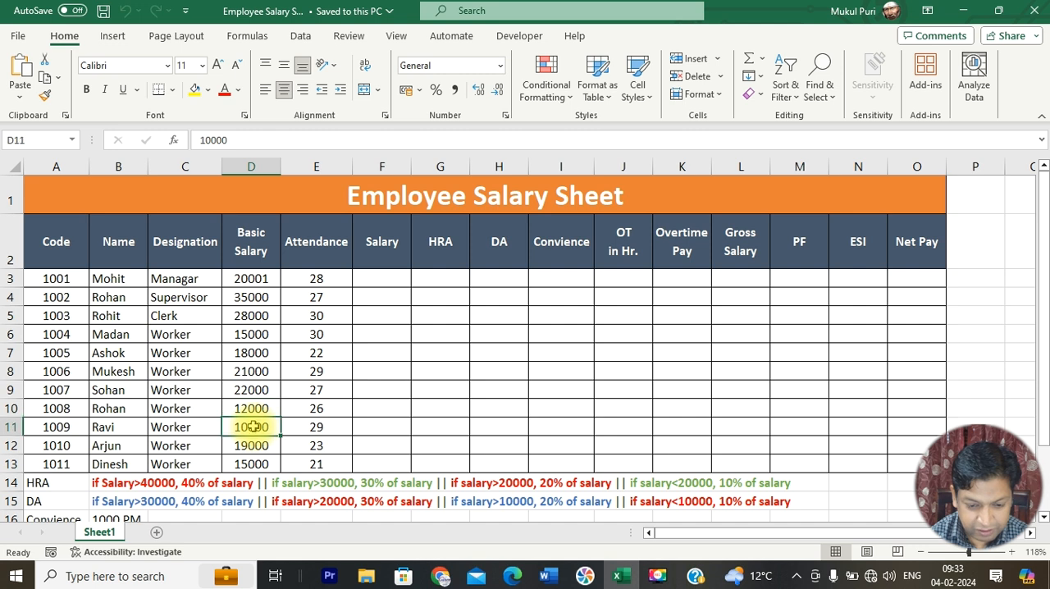
pyautogui.click(256, 446)
pyautogui.click(254, 462)
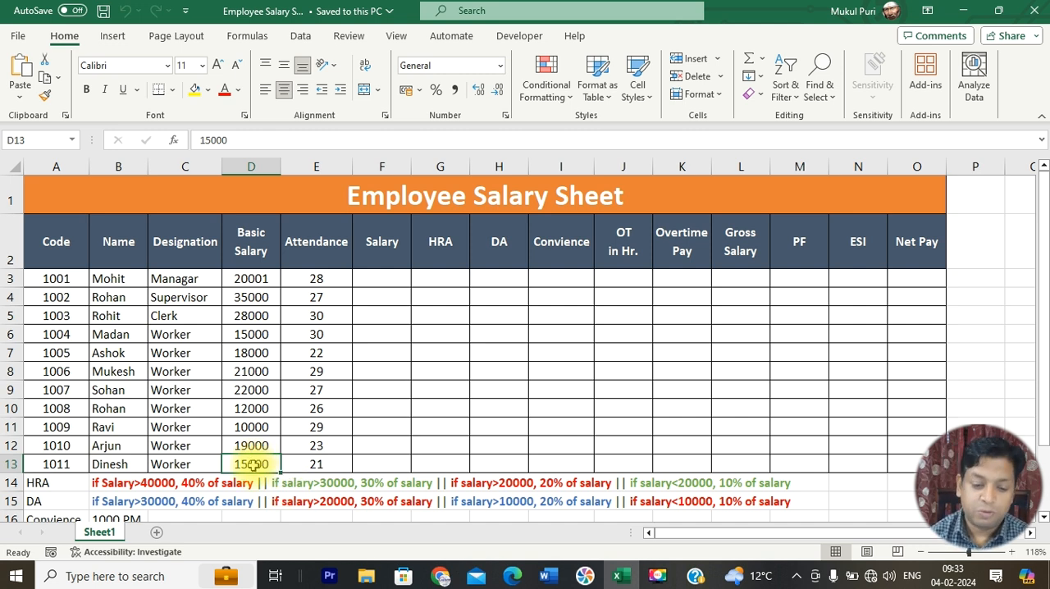
# Step: Enter 1500 as a sample HRA amount in G13 and clear it again
pyautogui.click(427, 462)
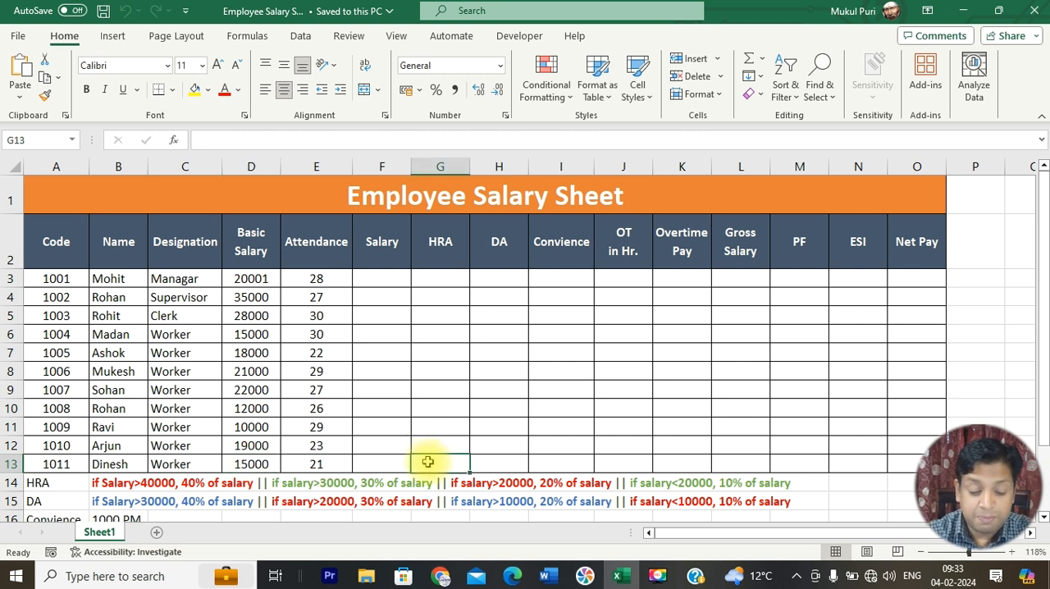
pyautogui.write('1500')
pyautogui.press('Return')
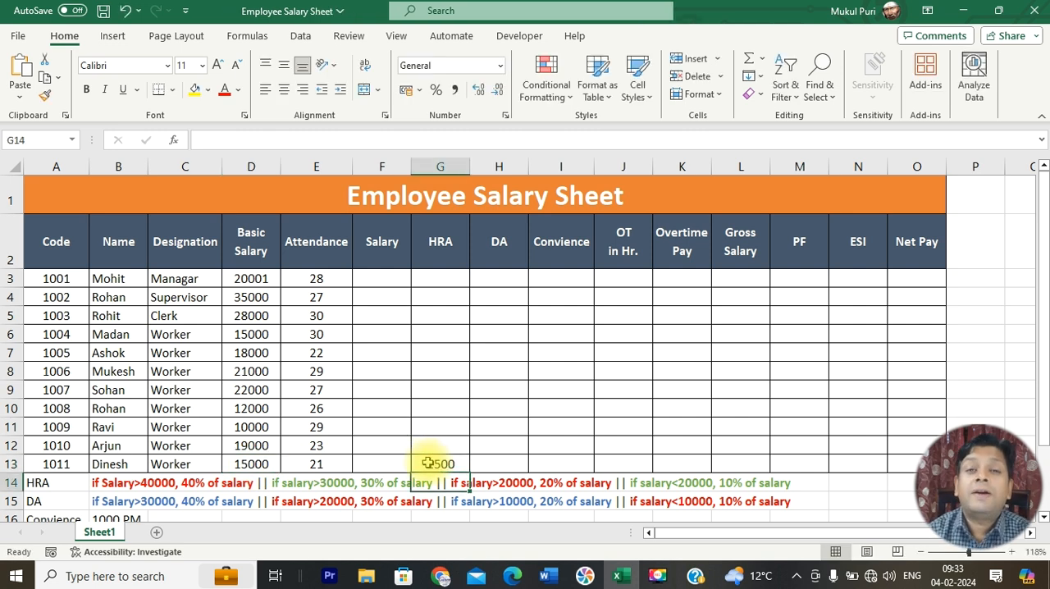
pyautogui.click(428, 463)
pyautogui.press('Delete')
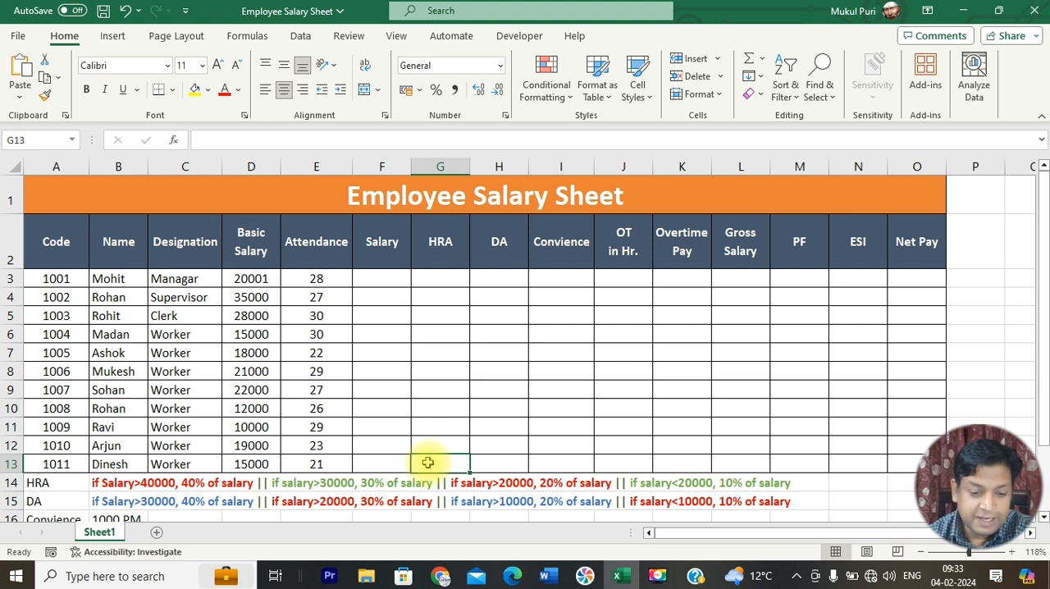
# Step: Examine the DA, Convience, PF and ESI rules below the table, and the PF, ESI and Net Pay columns
pyautogui.click(113, 501)
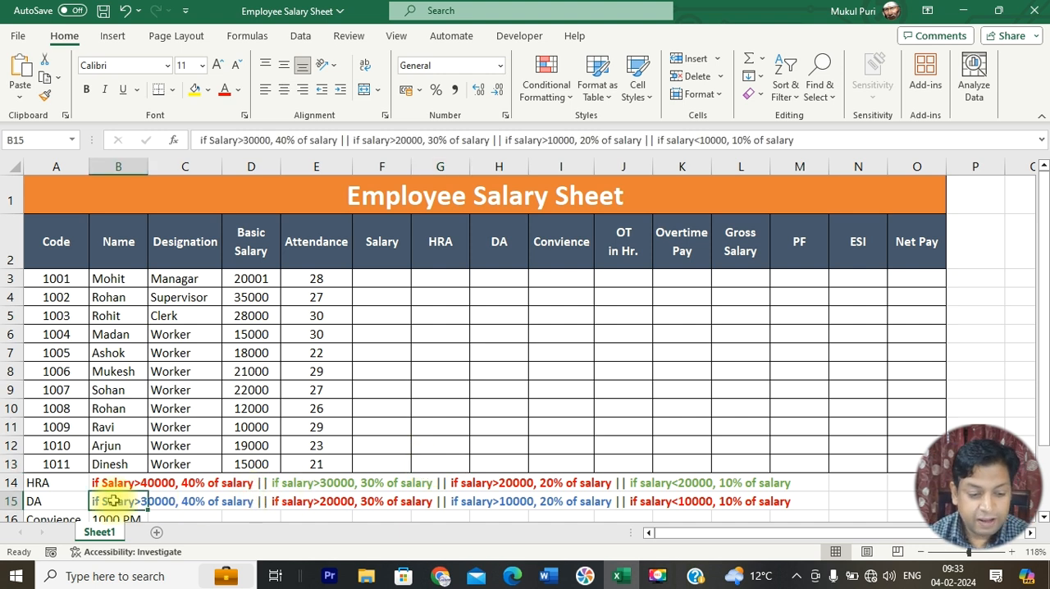
pyautogui.scroll(-1, 116, 484)
pyautogui.click(131, 462)
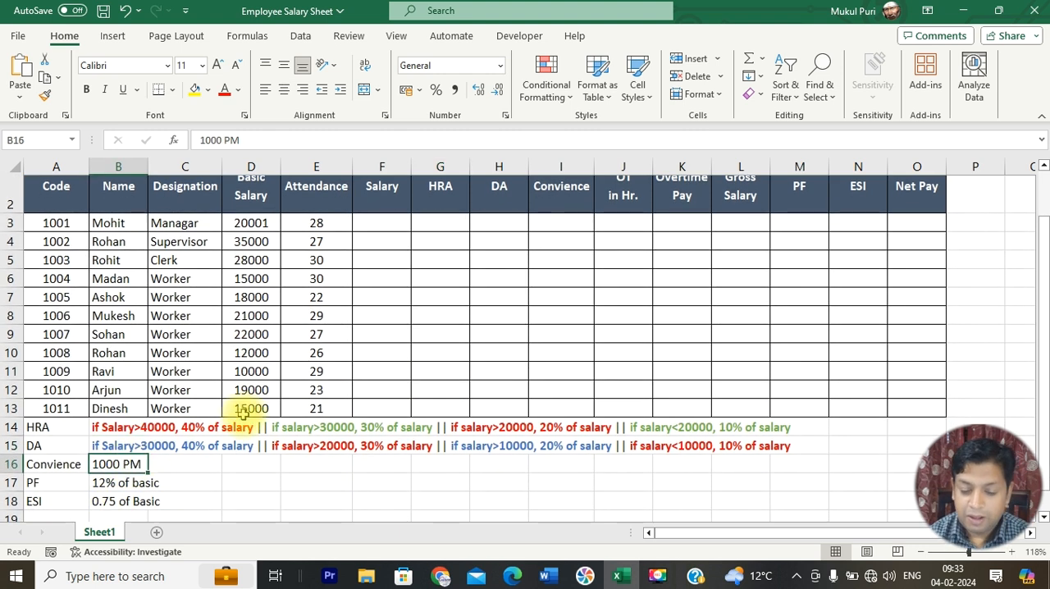
pyautogui.click(104, 482)
pyautogui.scroll(1, 459, 407)
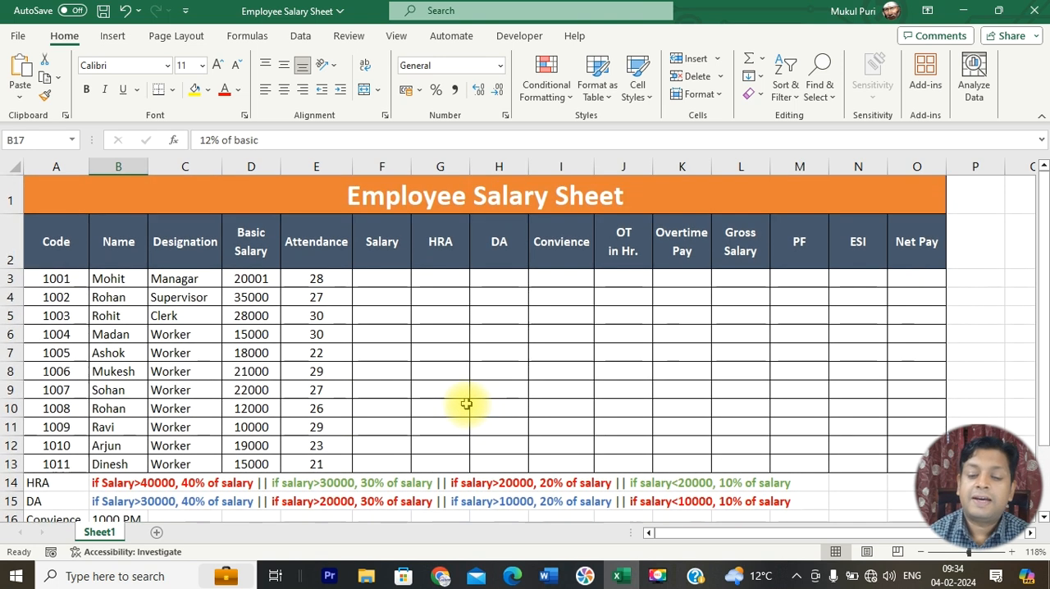
pyautogui.click(790, 279)
pyautogui.scroll(-1, 436, 407)
pyautogui.scroll(1, 829, 291)
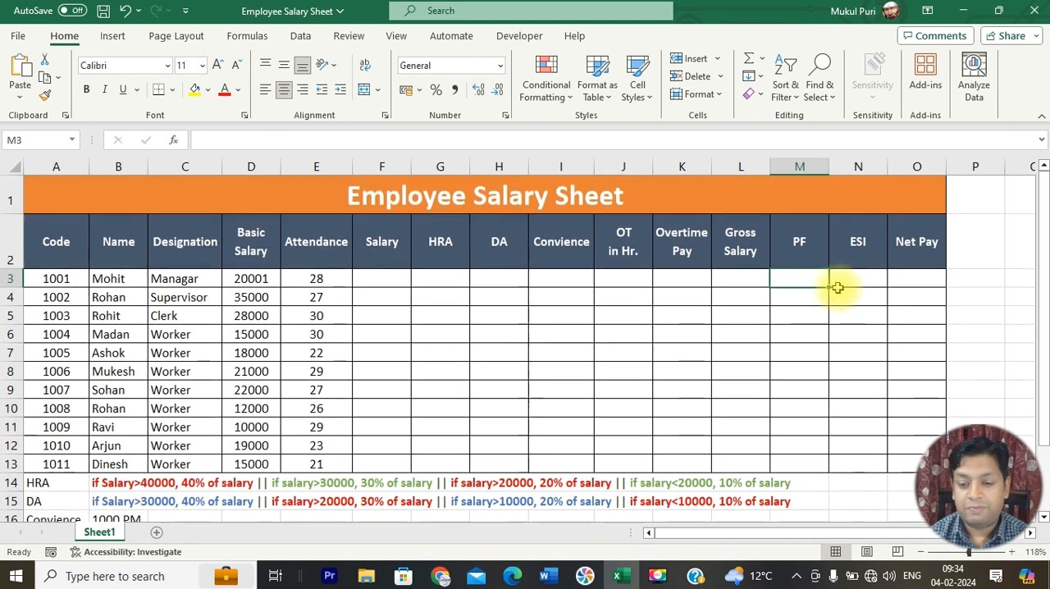
pyautogui.click(861, 276)
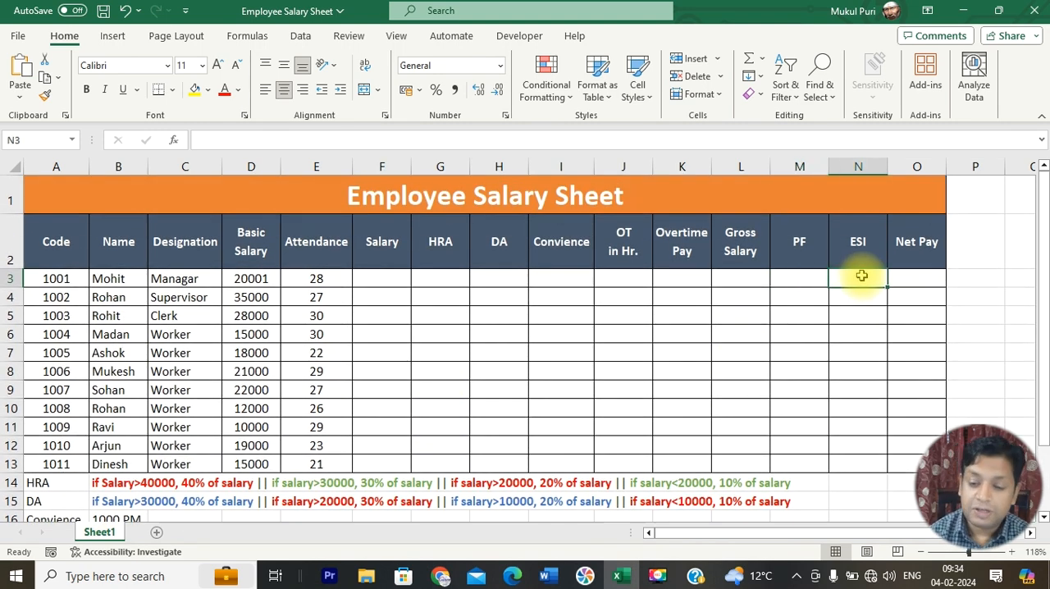
pyautogui.click(905, 277)
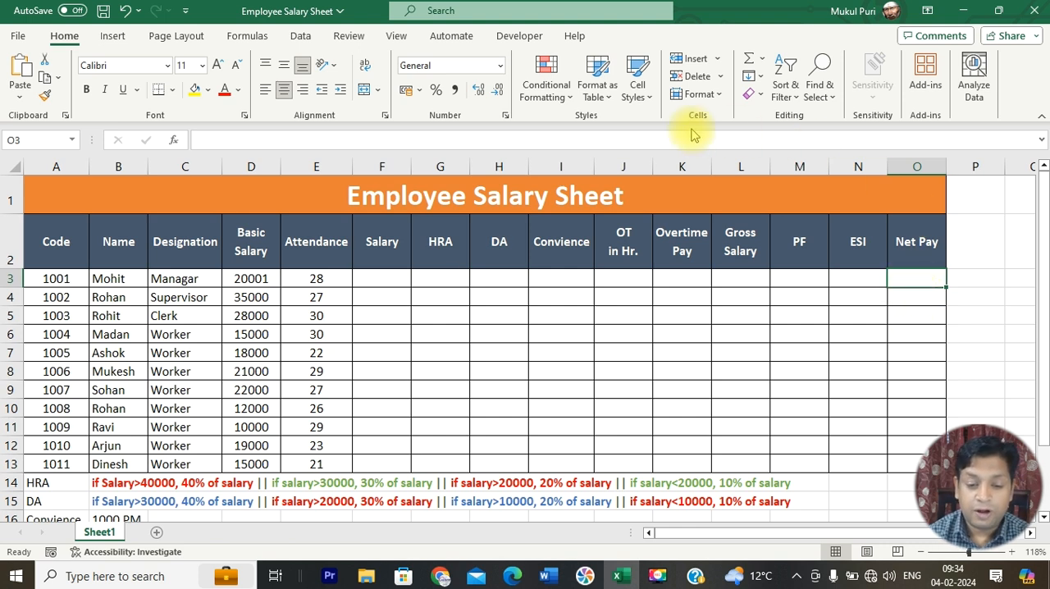
# Step: Go through the first employee's calculation cells in row 3, from Salary to Net Pay
pyautogui.click(383, 278)
pyautogui.click(442, 280)
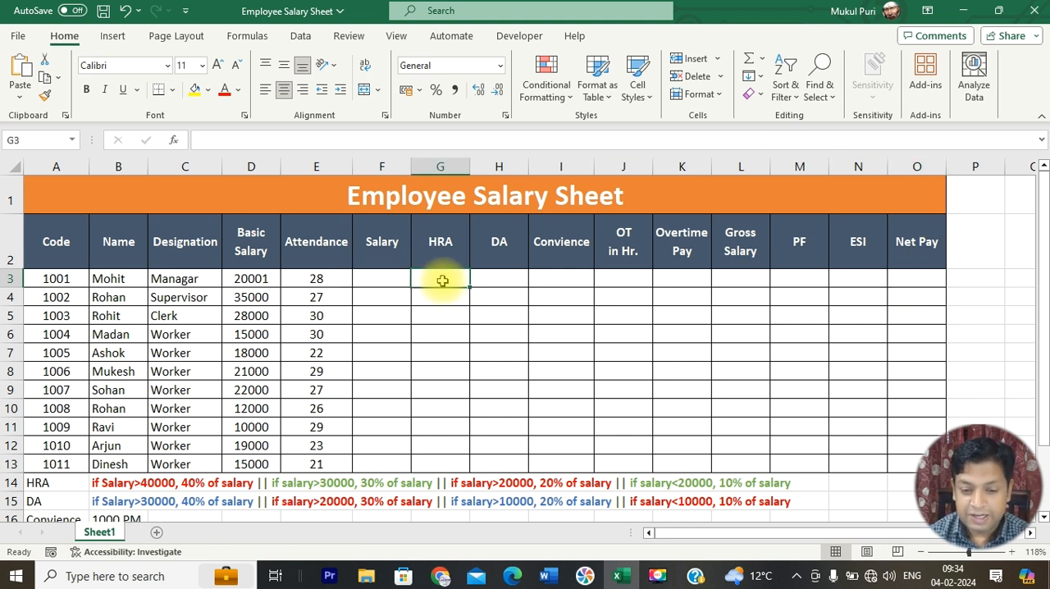
pyautogui.click(501, 279)
pyautogui.click(568, 277)
pyautogui.click(623, 277)
pyautogui.click(677, 280)
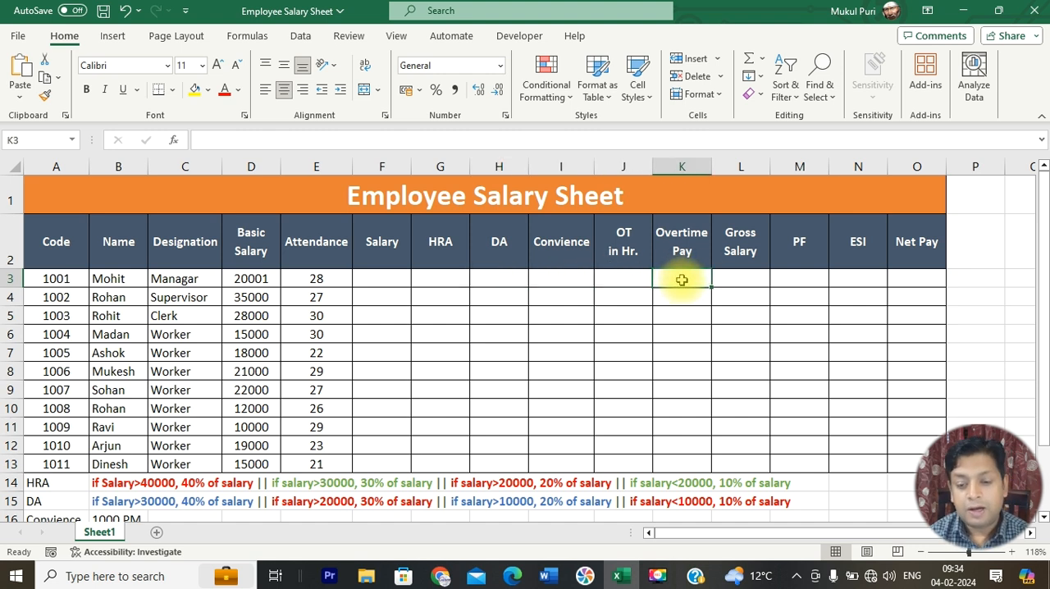
pyautogui.click(736, 281)
pyautogui.click(803, 278)
pyautogui.moveTo(802, 277); pyautogui.dragTo(843, 276)
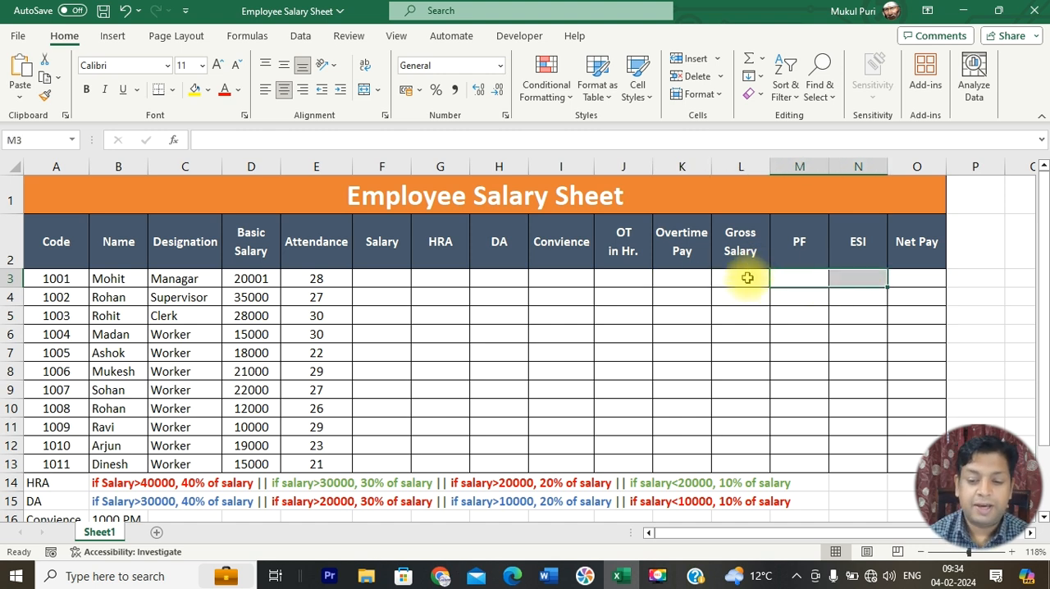
pyautogui.click(910, 280)
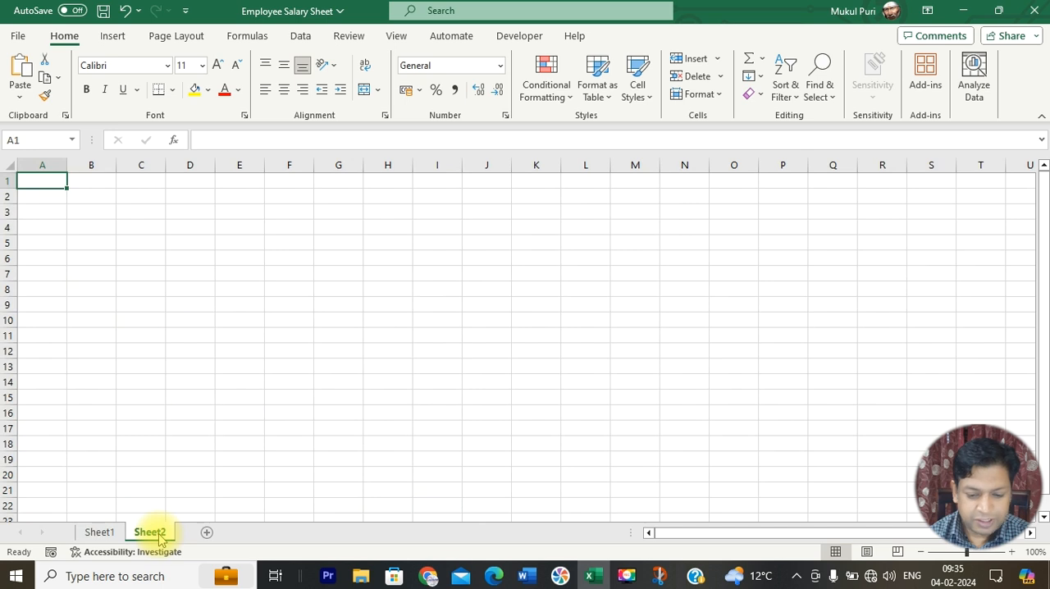
# Step: Enter the title "Employee Salary Sheet" in cell A1 of Sheet2
pyautogui.write('Employee Salary Sheet')
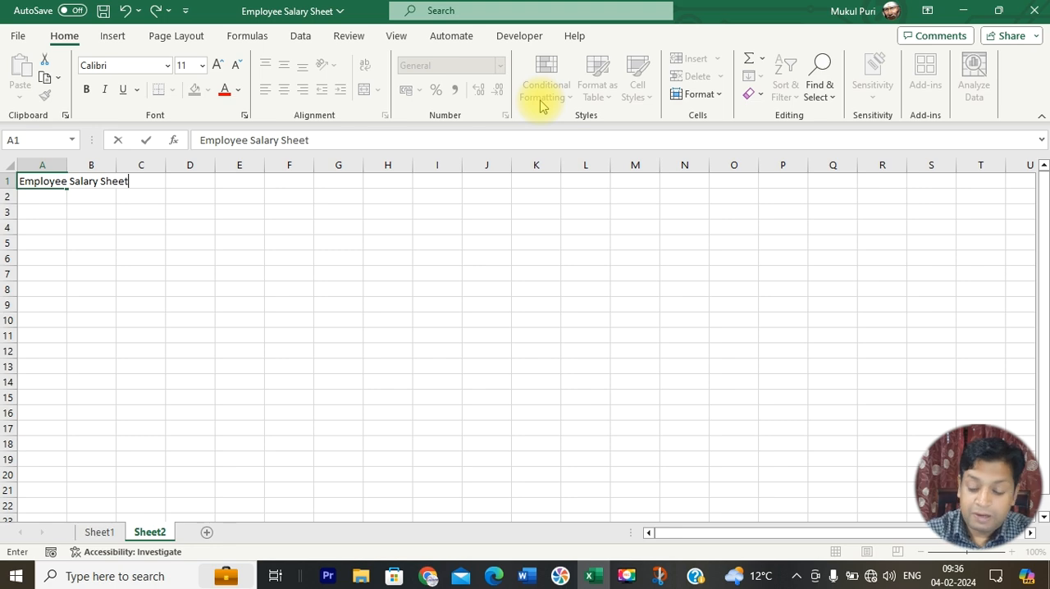
pyautogui.press('Return')
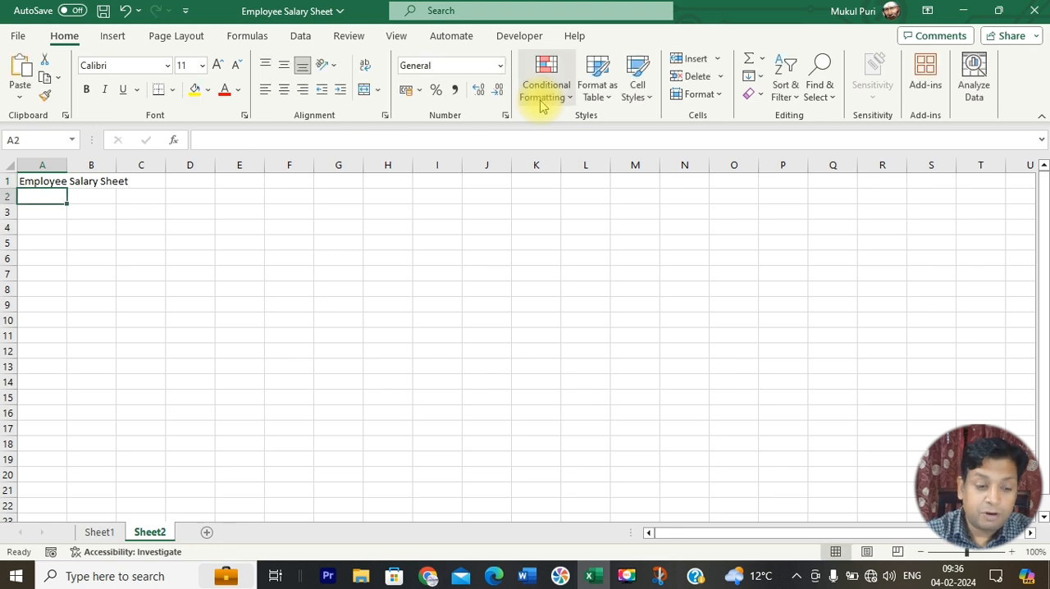
# Step: Switch to the salary sheet capture in Snip & Sketch and maximize its window to read the column headings
pyautogui.hotkey('alt', 'Tab')
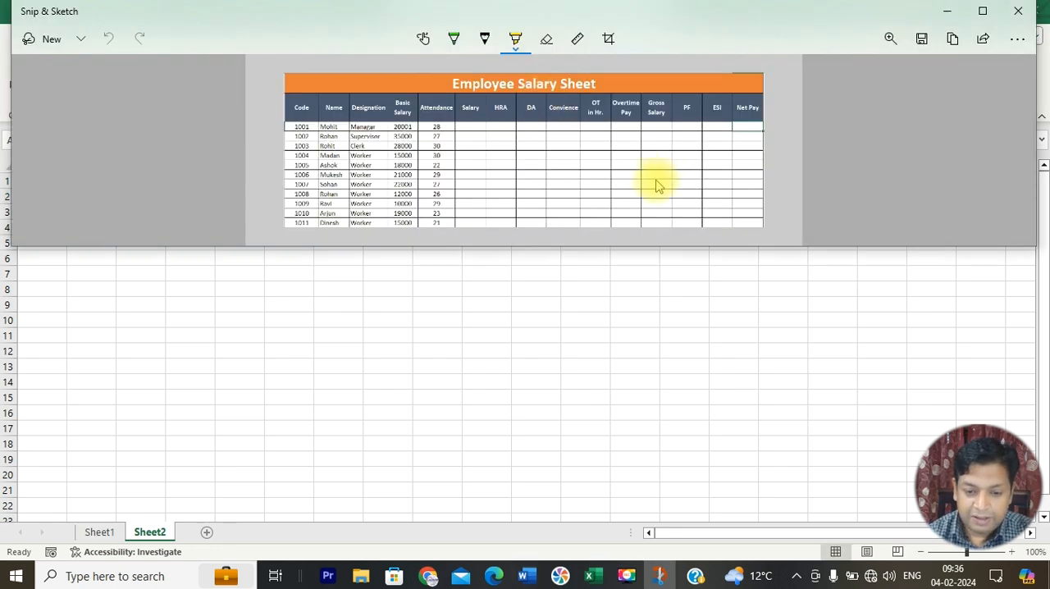
pyautogui.click(983, 11)
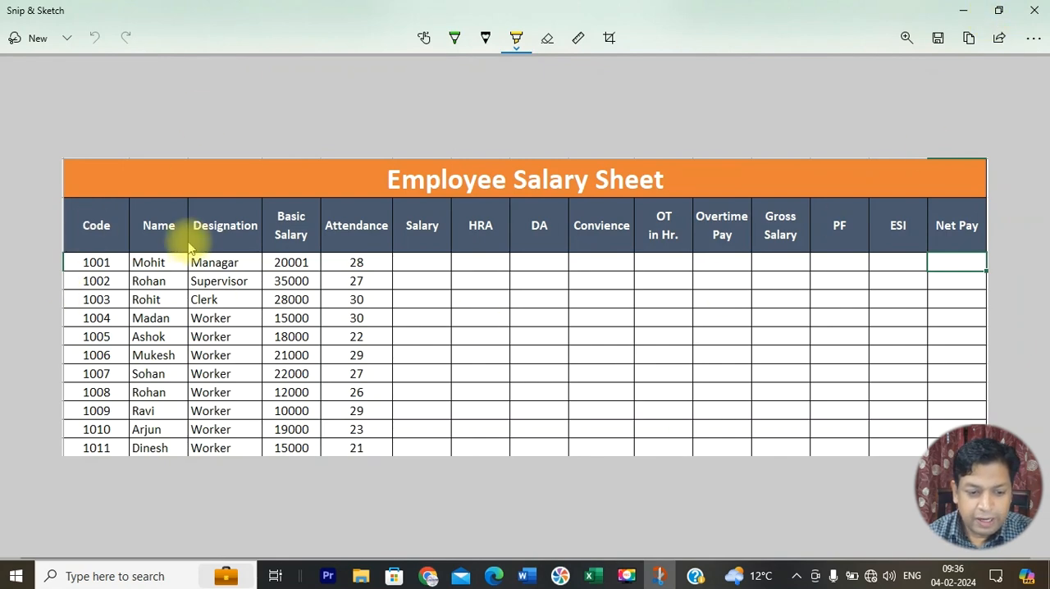
# Step: Switch back to Excel and enter the headings "Code", "Name" and "Desgination" in cells A2 to C2
pyautogui.hotkey('alt', 'Tab')
pyautogui.write('C')
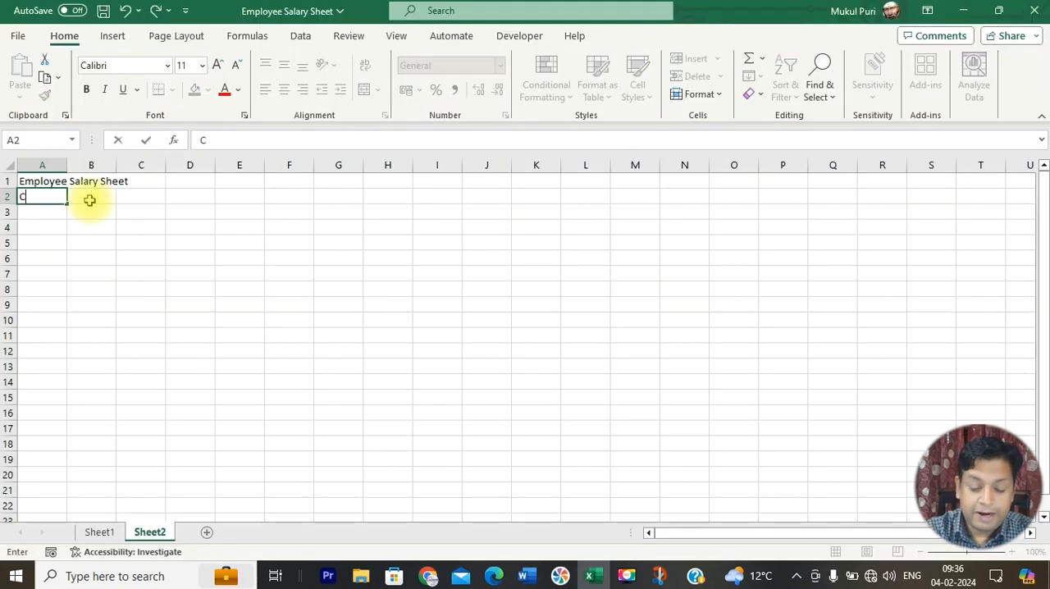
pyautogui.write('ode')
pyautogui.click(89, 200)
pyautogui.write('Name')
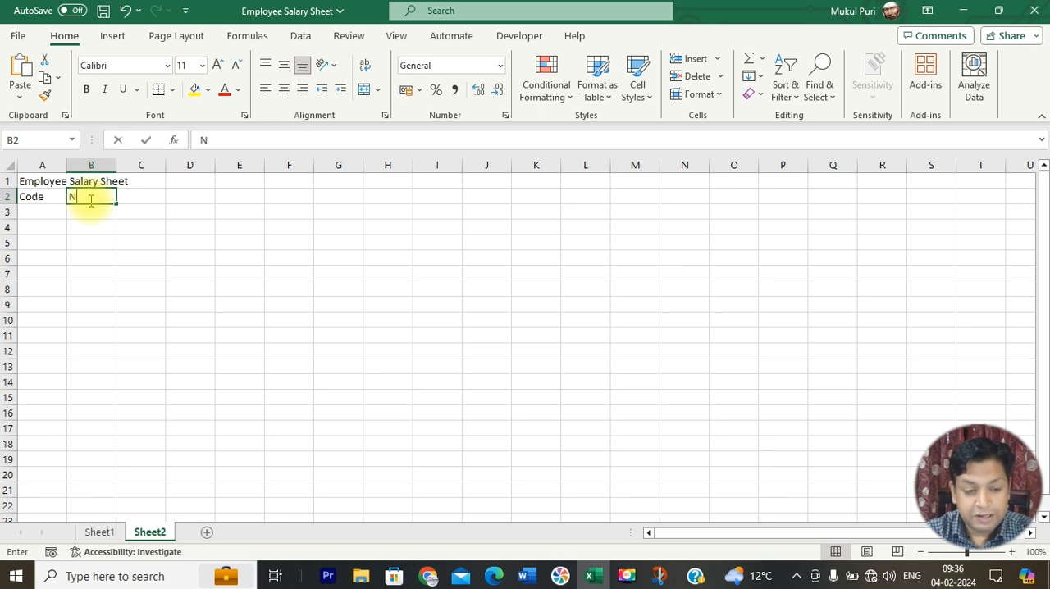
pyautogui.press('Tab')
pyautogui.write('Designation')
pyautogui.press('Tab')
# Step: Check the next heading in the reference capture and enter "Basic Salary" on two lines in cell D2
pyautogui.hotkey('alt', 'Tab')
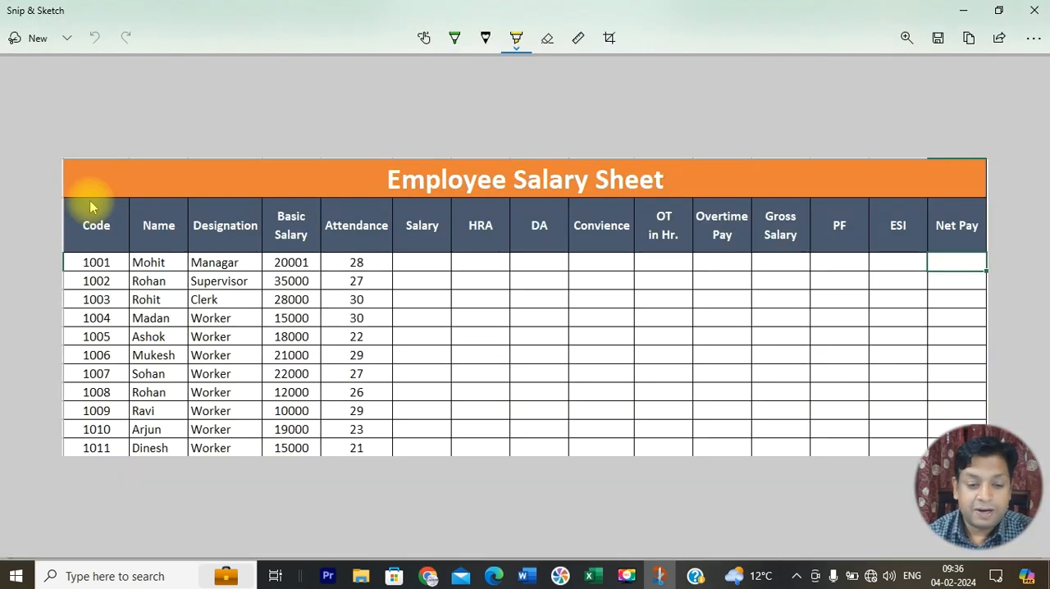
pyautogui.hotkey('alt', 'Tab')
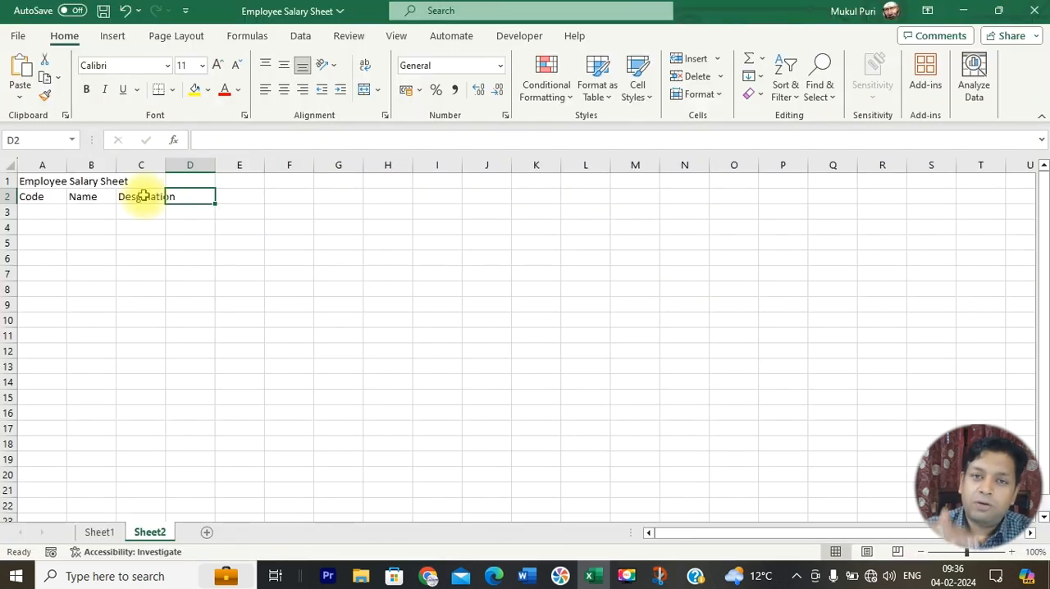
pyautogui.write('Basic')
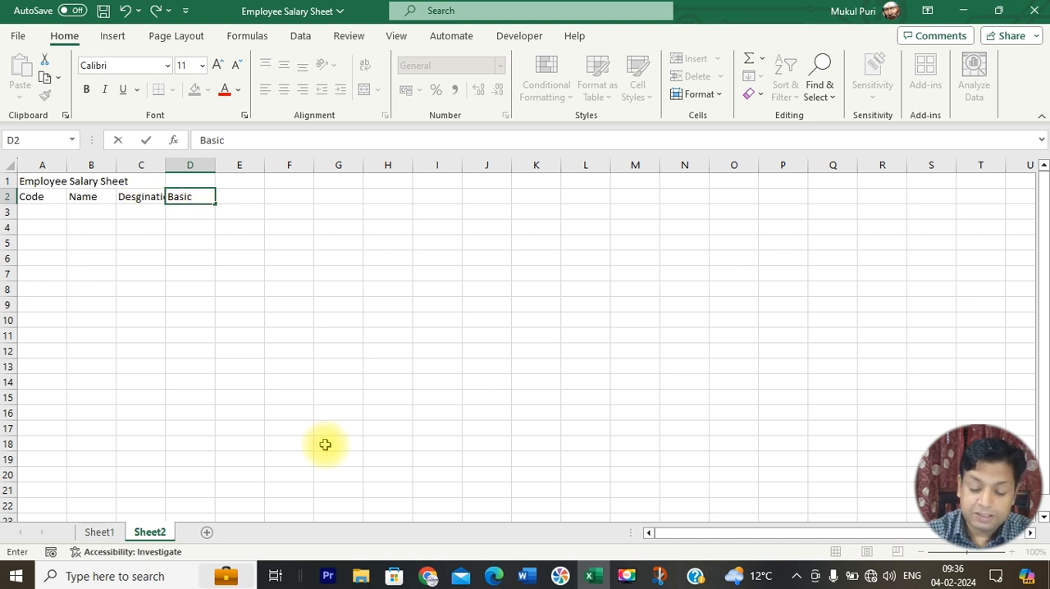
pyautogui.press('Tab')
pyautogui.write('Sala')
pyautogui.press('Return')
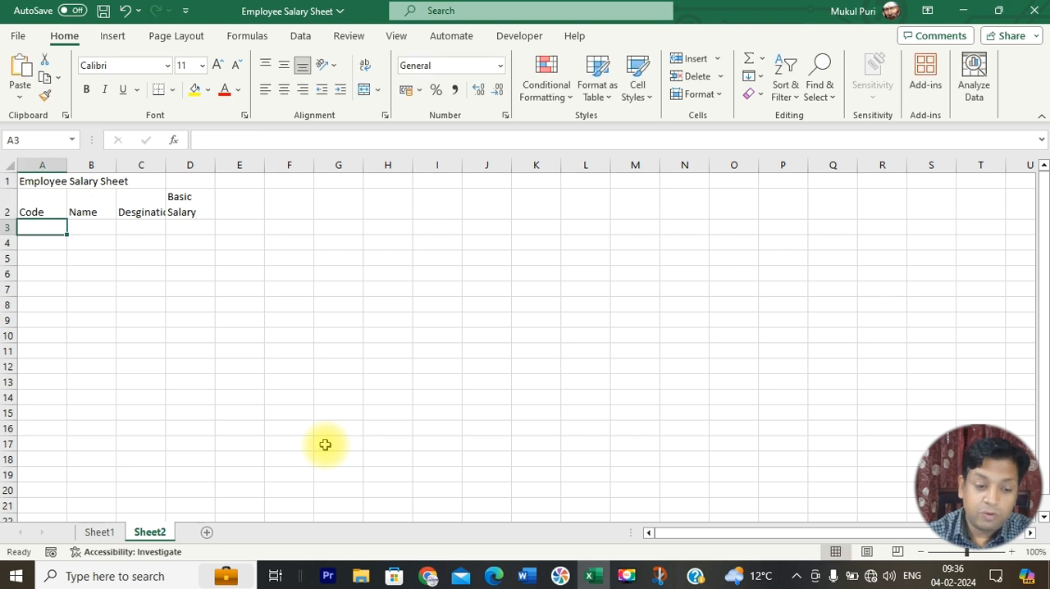
pyautogui.click(181, 205)
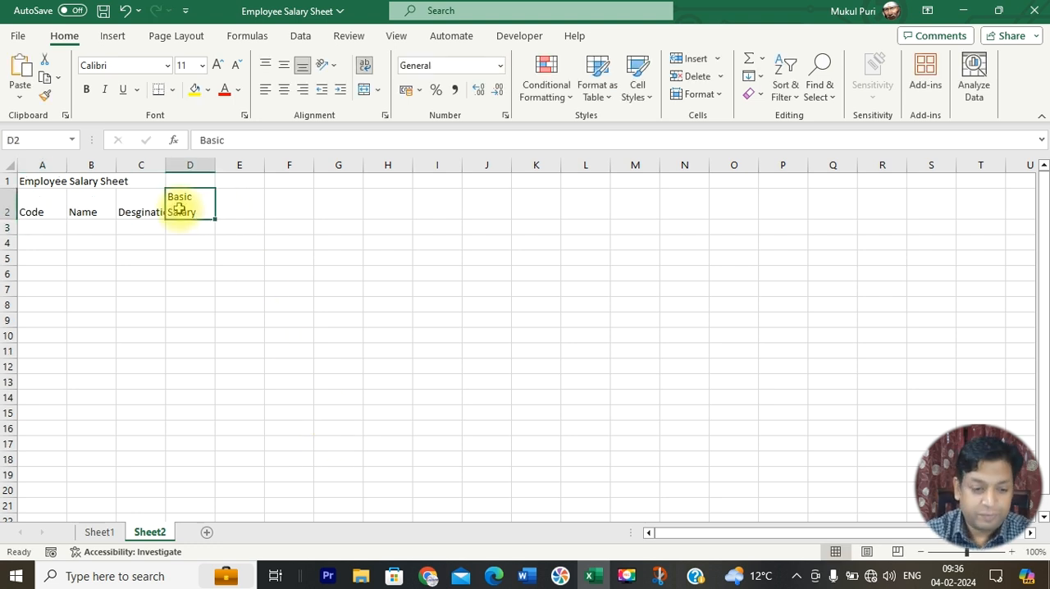
# Step: Enter the headings "Attendance" in D2 and "Salary" in E2, and widen column D to fit its heading
pyautogui.hotkey('alt', 'Tab')
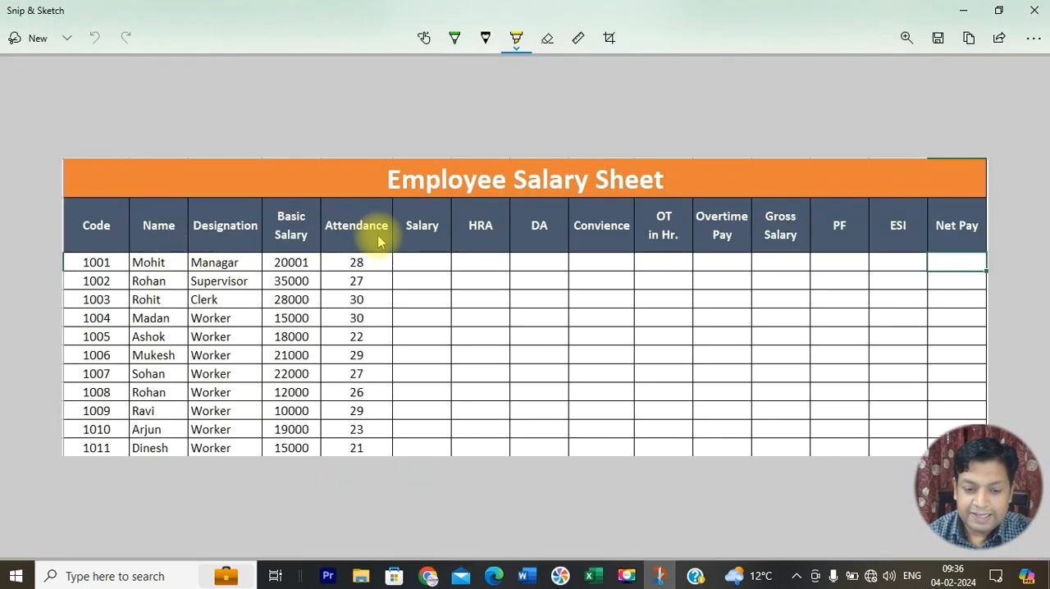
pyautogui.hotkey('alt', 'Tab')
pyautogui.write('Attendance')
pyautogui.press('Tab')
pyautogui.write('Salar')
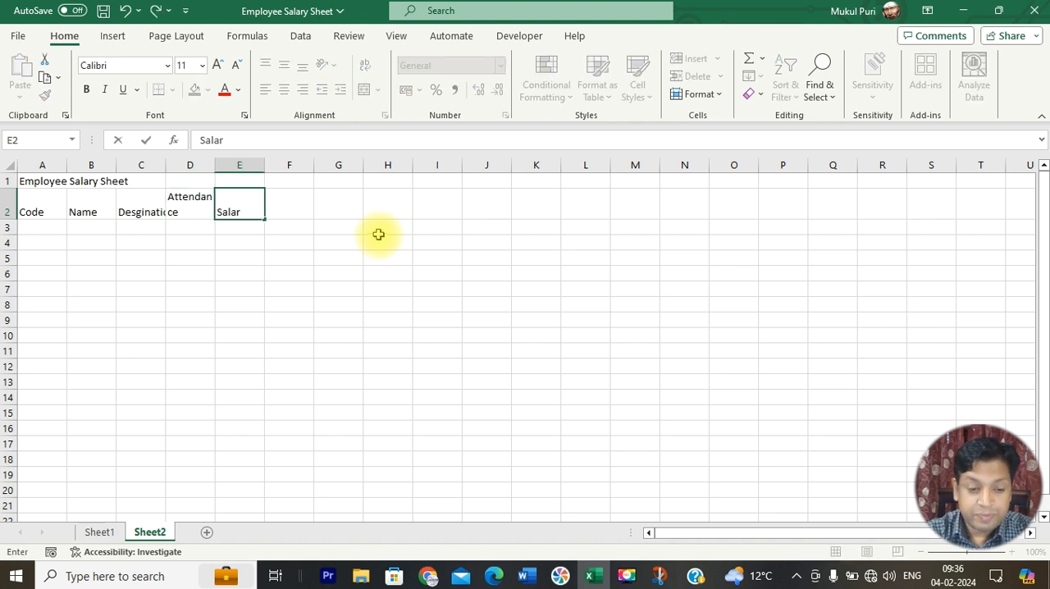
pyautogui.write('y')
pyautogui.press('Tab')
pyautogui.moveTo(216, 164); pyautogui.dragTo(234, 162)
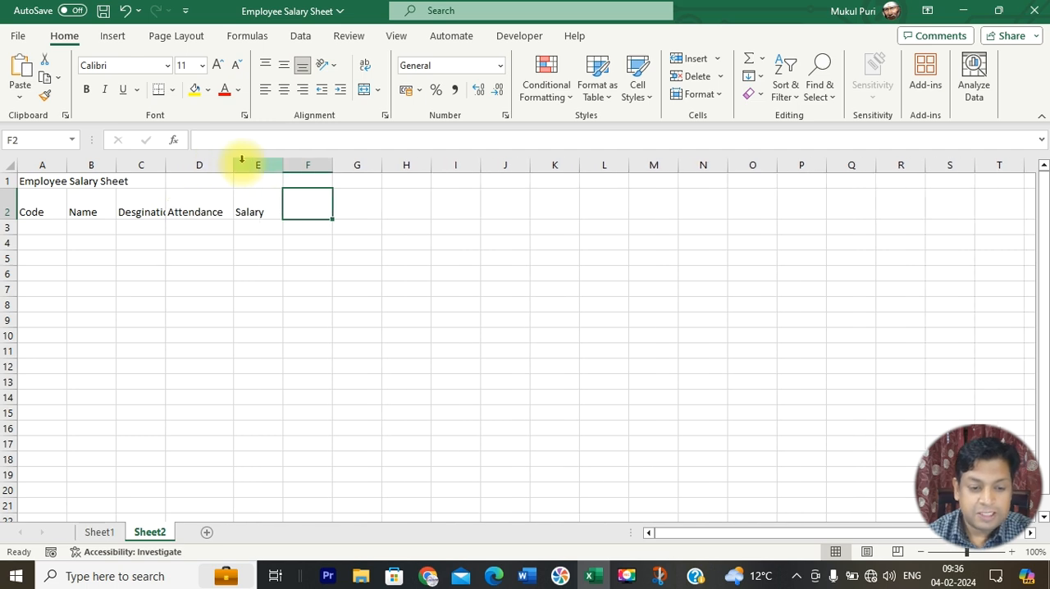
# Step: Check the reference capture and enter the headings "HRA", "DA" and "Conveince" in cells F2 to H2
pyautogui.hotkey('alt', 'Tab')
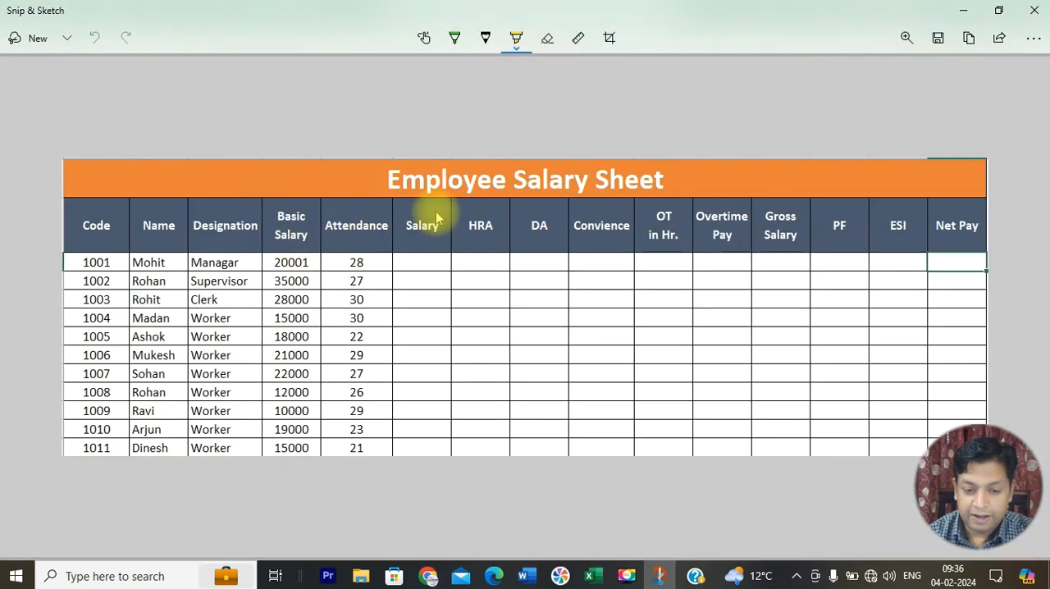
pyautogui.hotkey('alt', 'Tab')
pyautogui.write('HRA')
pyautogui.press('Tab')
pyautogui.write('DA')
pyautogui.press('Tab')
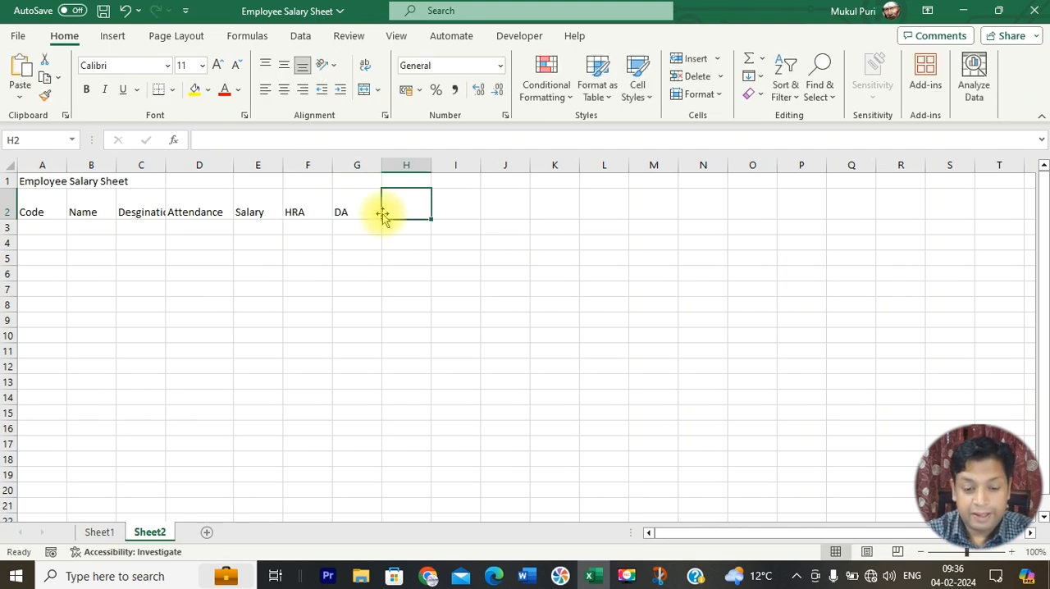
pyautogui.write('Conveince')
pyautogui.press('Return')
# Step: Check the reference capture and enter the heading "OT in Hr." in cell I2, with a line break after "OT"
pyautogui.hotkey('alt', 'Tab')
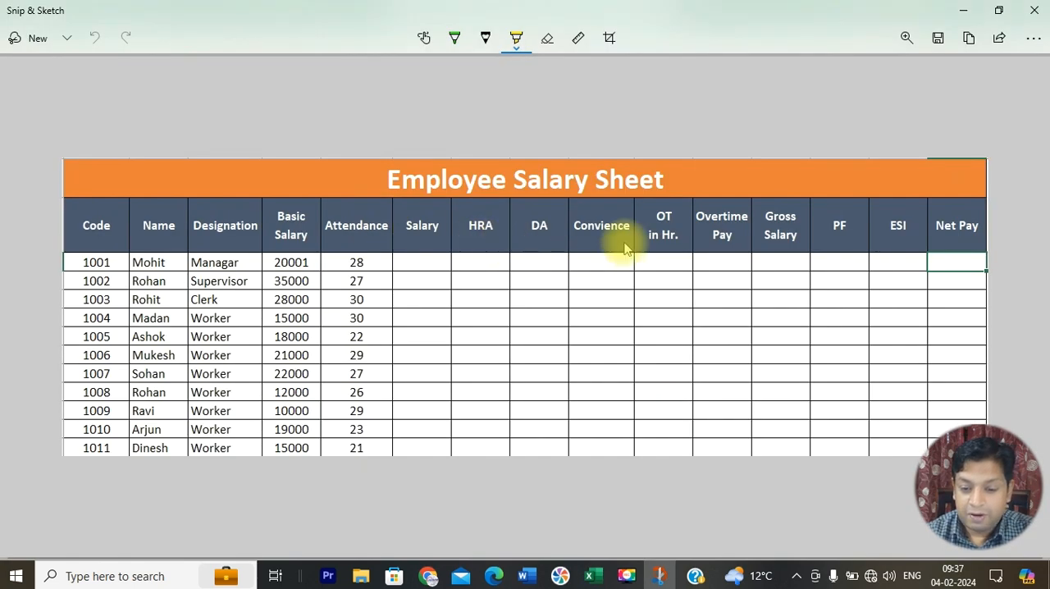
pyautogui.hotkey('alt', 'Tab')
pyautogui.click(452, 208)
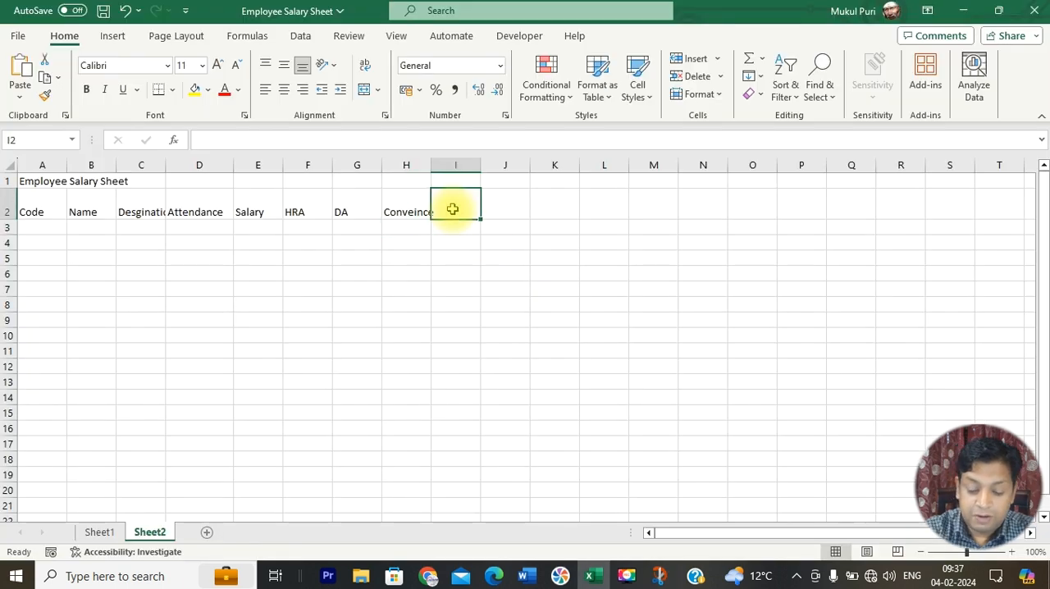
pyautogui.write('OT')
pyautogui.hotkey('alt', 'Return')
pyautogui.write('in Hr.')
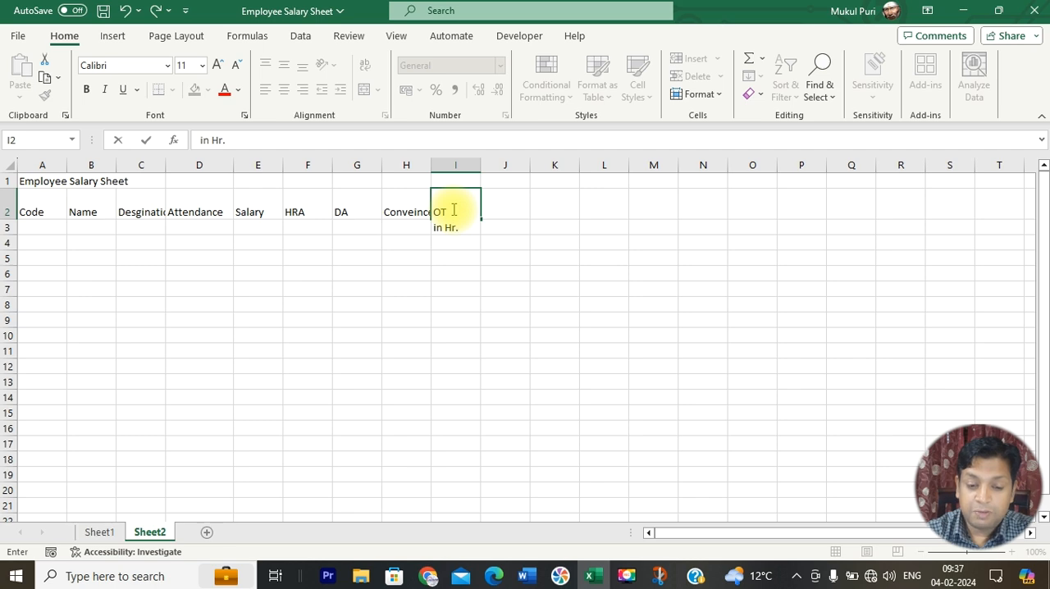
pyautogui.press('Return')
pyautogui.click(452, 209)
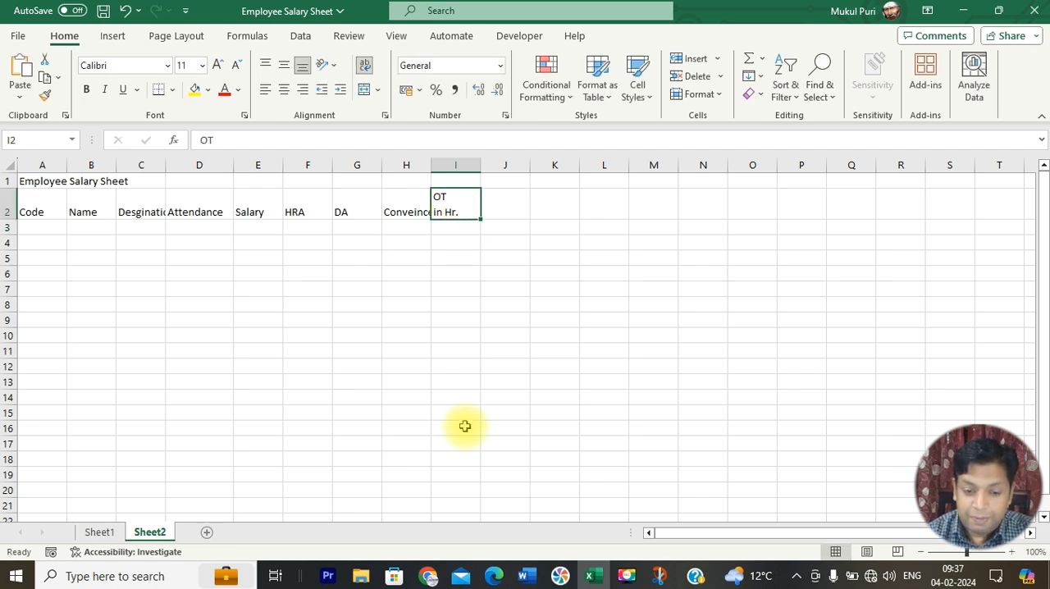
# Step: Check the reference capture and enter the heading "Overtime Pay" in cell J2, with "Pay" on a second line
pyautogui.hotkey('alt', 'Tab')
pyautogui.hotkey('alt', 'Tab')
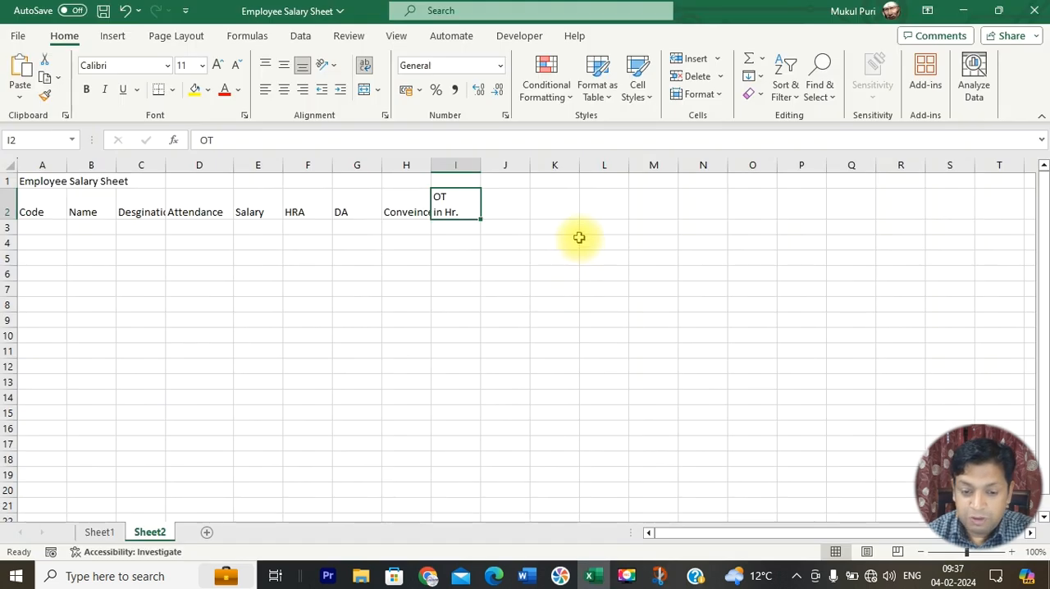
pyautogui.click(519, 212)
pyautogui.write('P')
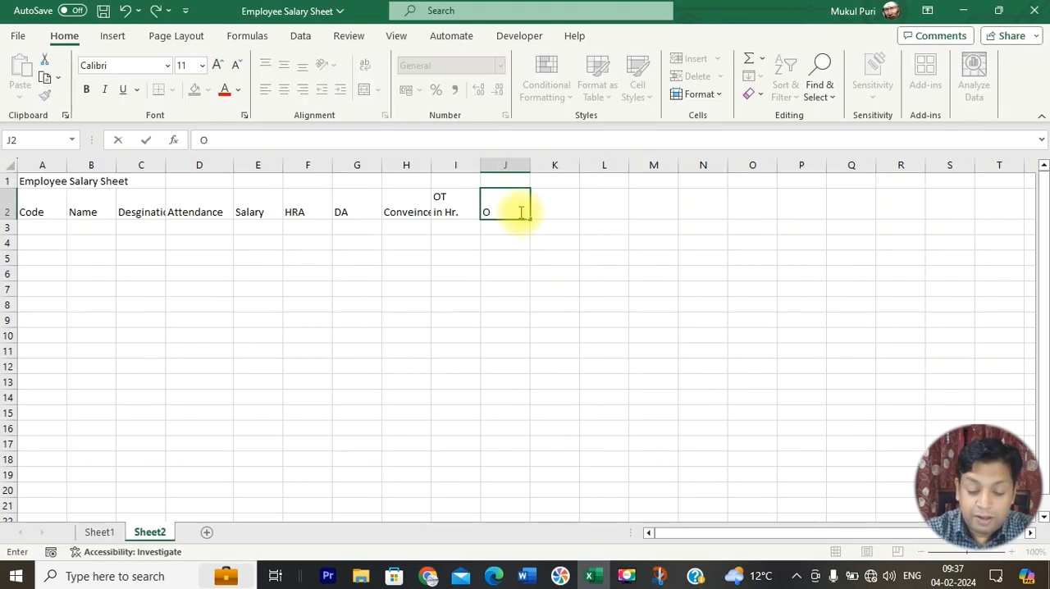
pyautogui.write('b')
pyautogui.press('BackSpace')
pyautogui.write('vertim')
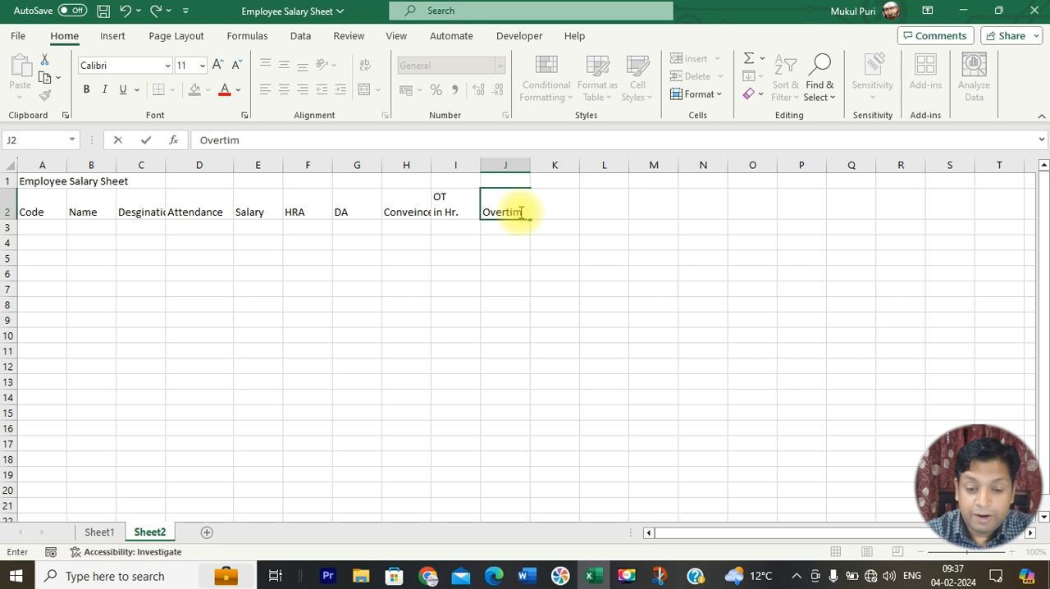
pyautogui.write('e')
pyautogui.hotkey('alt', 'Return')
pyautogui.write('Pay')
pyautogui.press('Tab')
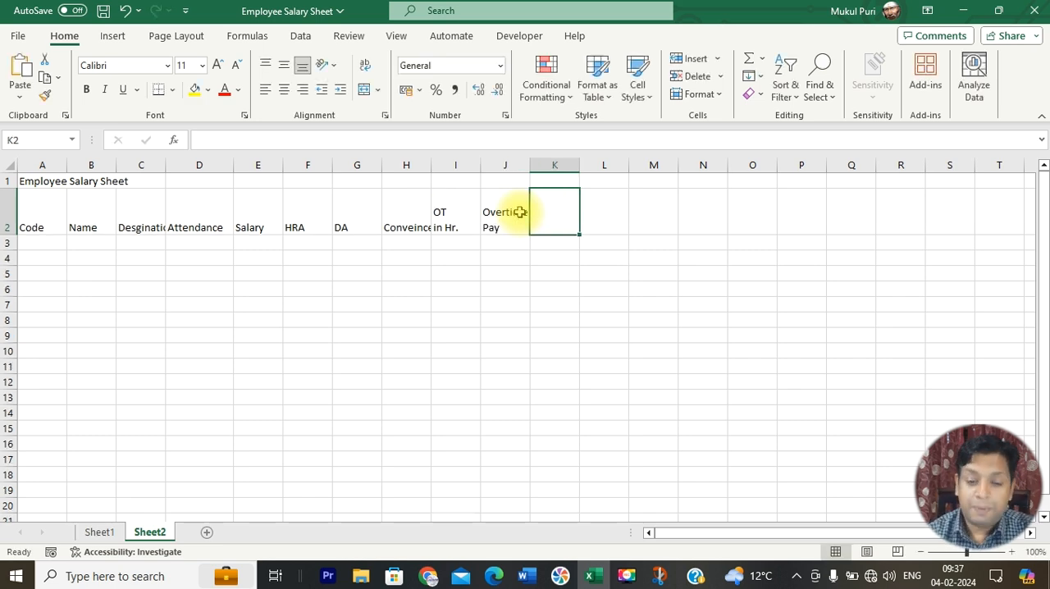
# Step: Check the reference capture and enter the heading "Gross Salry" in cell K2, split over two lines
pyautogui.hotkey('alt', 'Tab')
pyautogui.hotkey('alt', 'Tab')
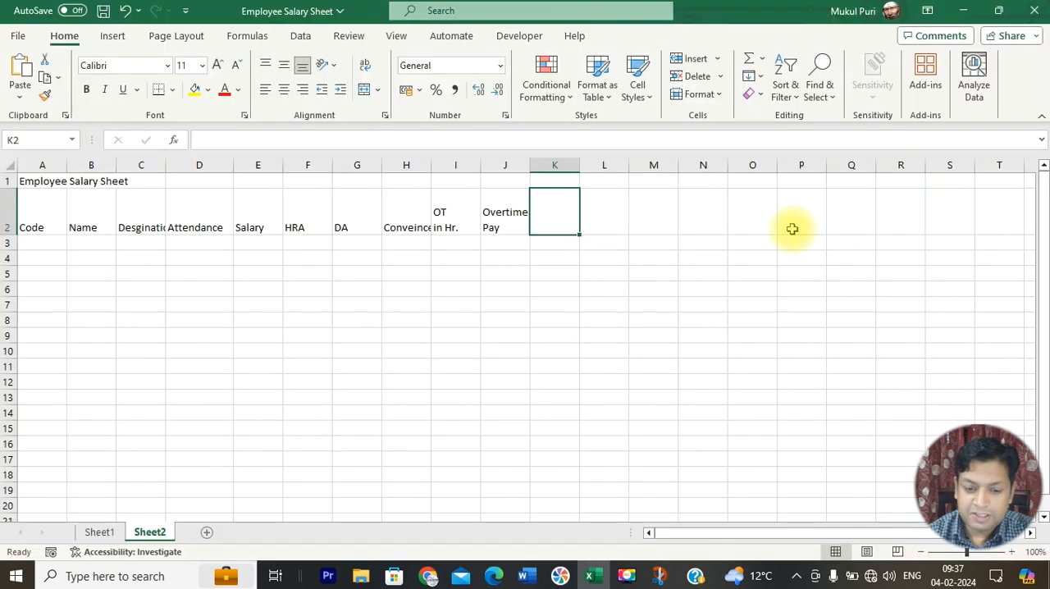
pyautogui.write('Gr')
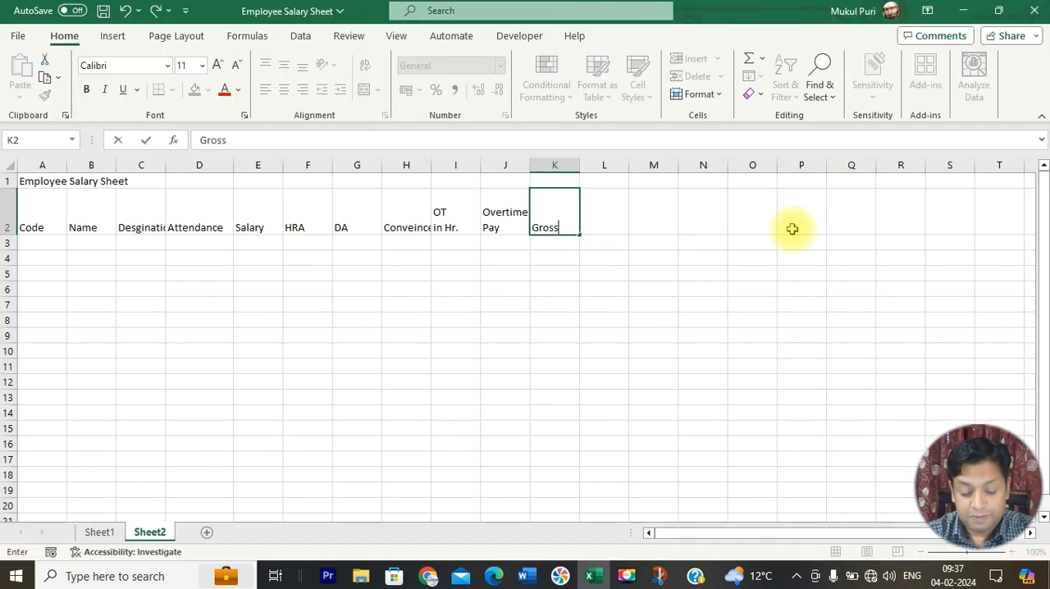
pyautogui.write('oss')
pyautogui.hotkey('alt', 'Return')
pyautogui.write('Sal')
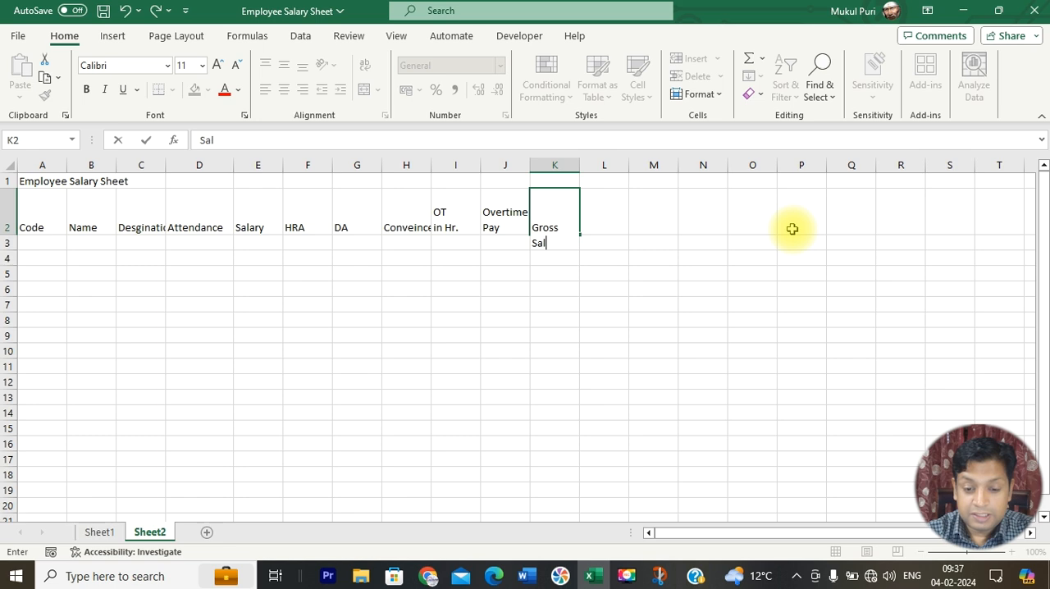
pyautogui.write('ry')
pyautogui.press('Tab')
# Step: Enter the headings "PF" in L2, "ESI" in M2 and "Net Pay" on two lines in N2
pyautogui.write('PF')
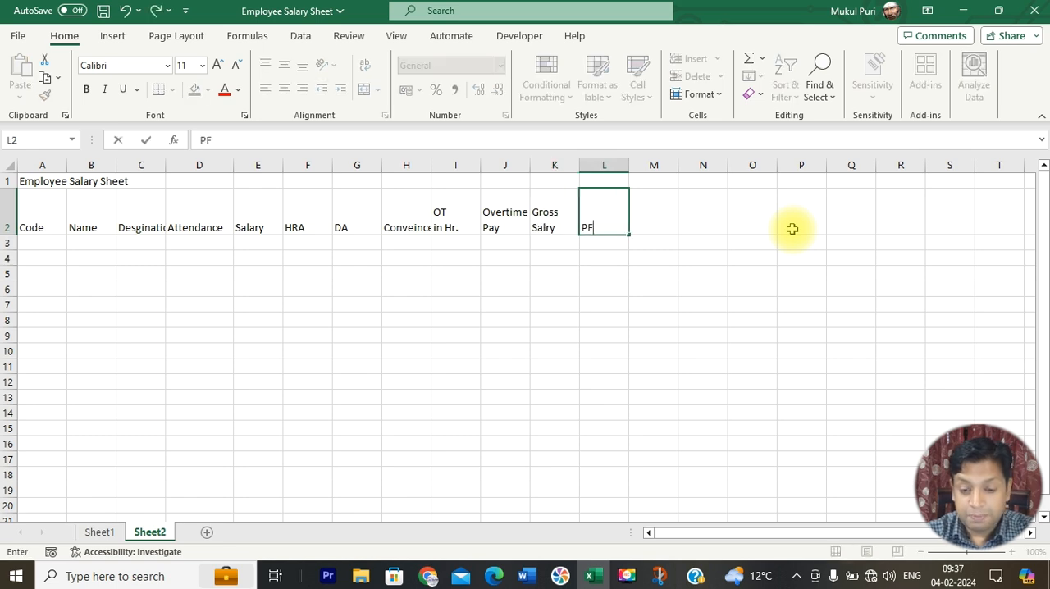
pyautogui.hotkey('alt', 'Tab')
pyautogui.hotkey('alt', 'Tab')
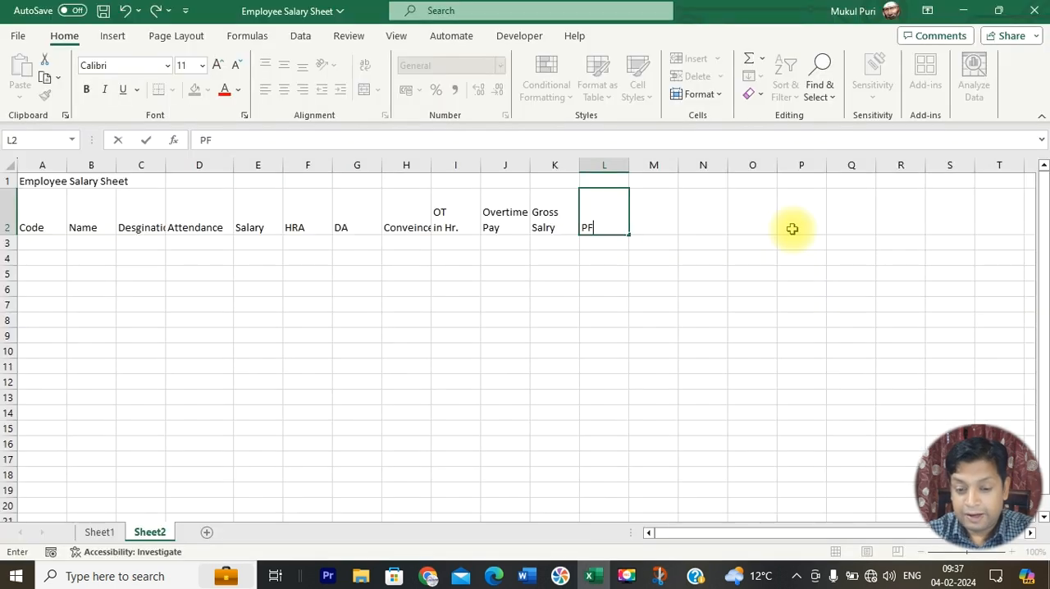
pyautogui.press('Tab')
pyautogui.write('ESI')
pyautogui.press('Tab')
pyautogui.write('NE')
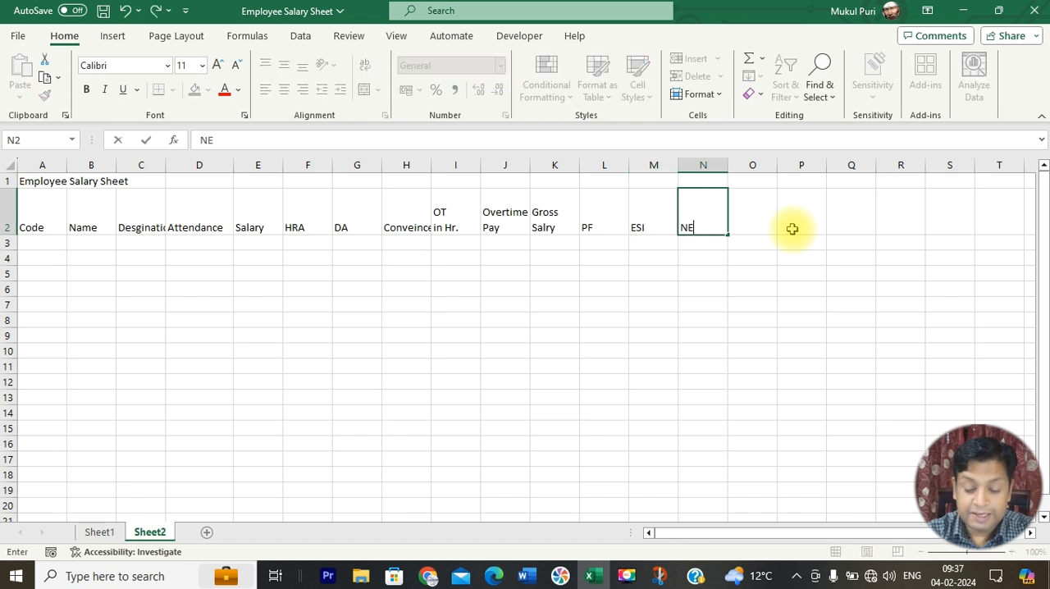
pyautogui.write('t')
pyautogui.hotkey('alt', 'Return')
pyautogui.write('Pay')
pyautogui.press('Return')
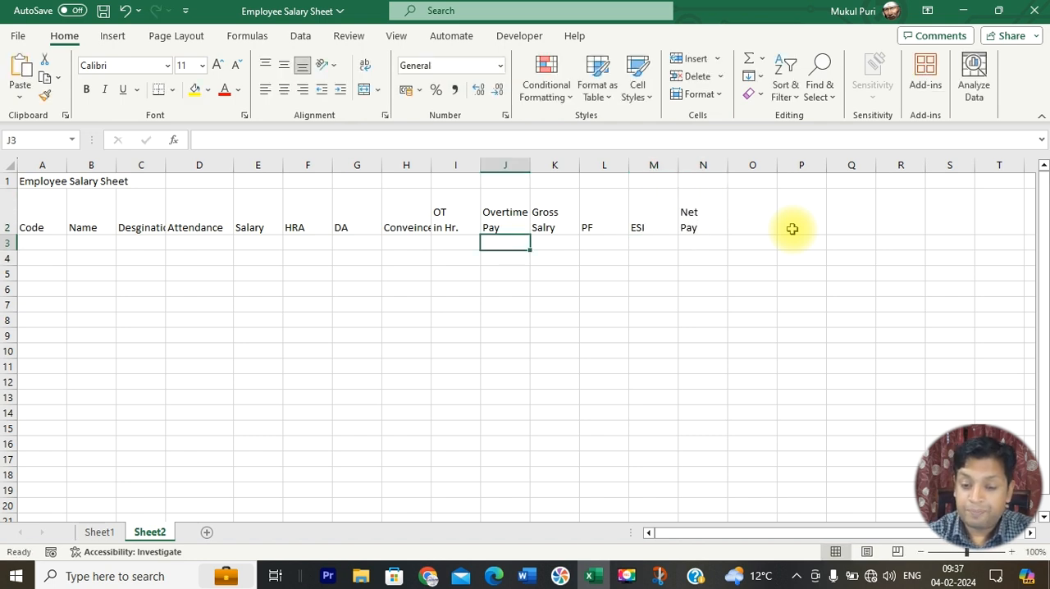
# Step: Compare with the reference capture and put the "Net Pay" heading in N2 on a single line
pyautogui.hotkey('alt', 'Tab')
pyautogui.hotkey('alt', 'Tab')
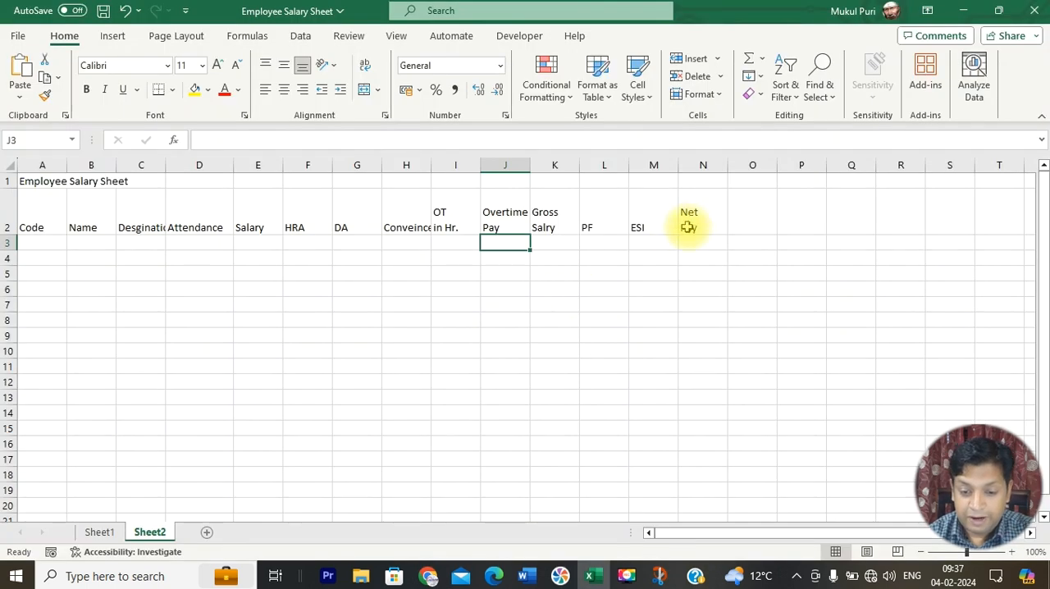
pyautogui.doubleClick(706, 211)
pyautogui.press('Delete')
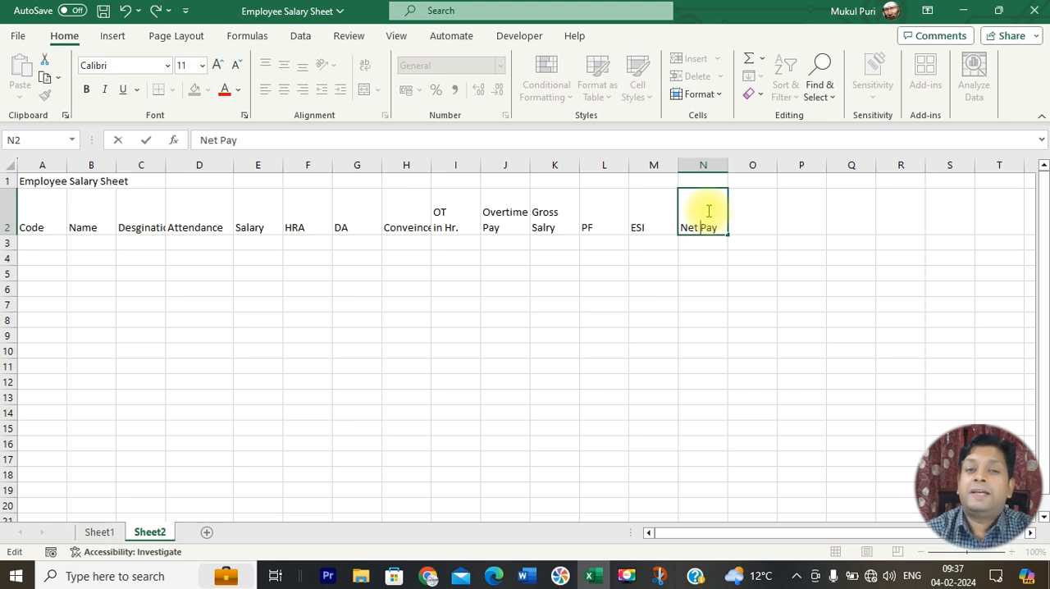
pyautogui.press('Return')
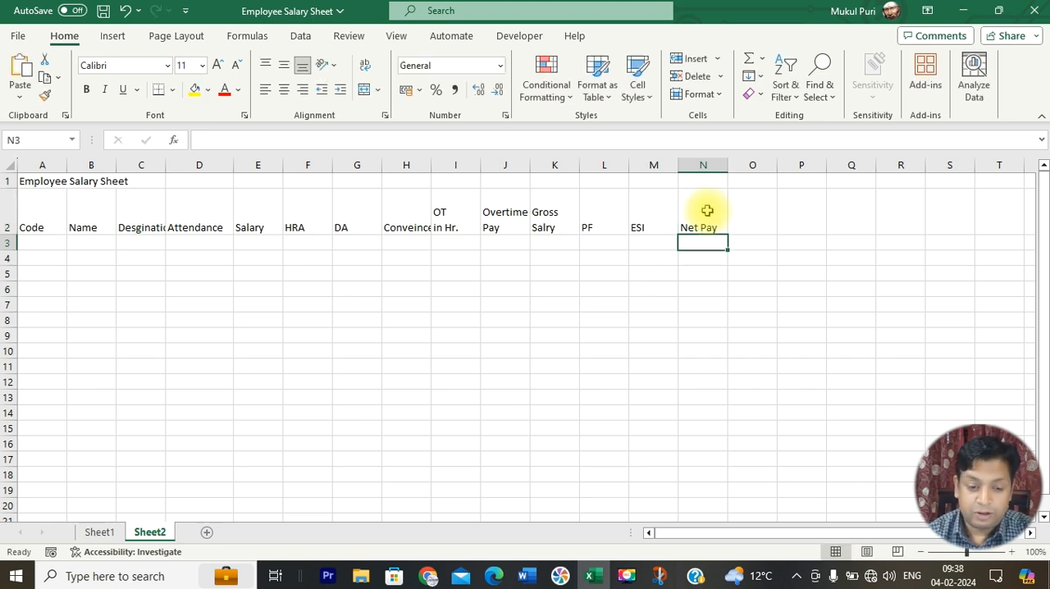
# Step: Merge and center the title "Employee Salary Sheet" across A1:N1 and make it bold
pyautogui.hotkey('alt', 'Tab')
pyautogui.hotkey('alt', 'Tab')
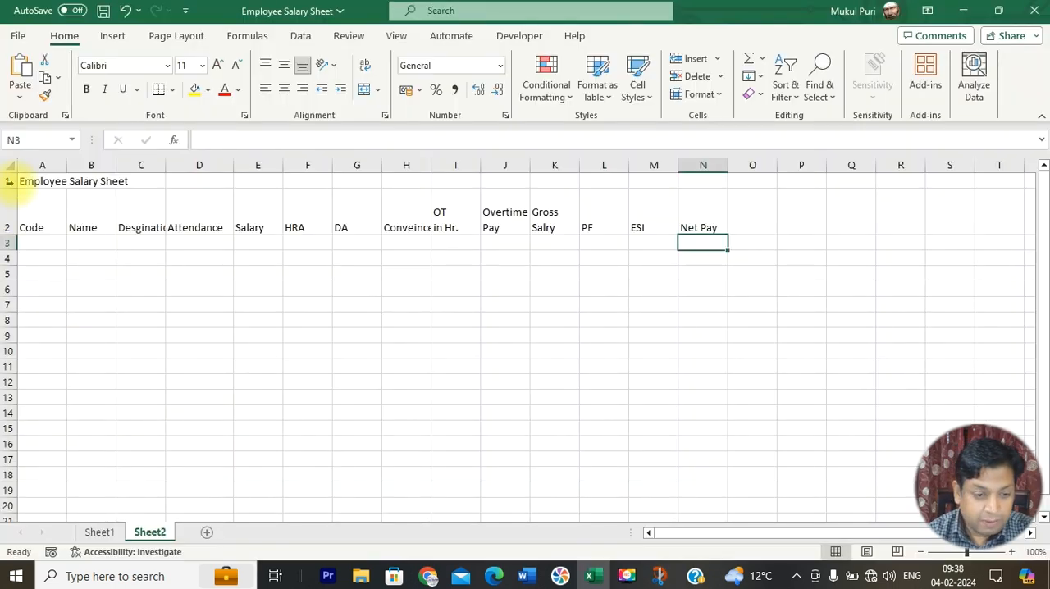
pyautogui.moveTo(28, 176); pyautogui.dragTo(719, 180)
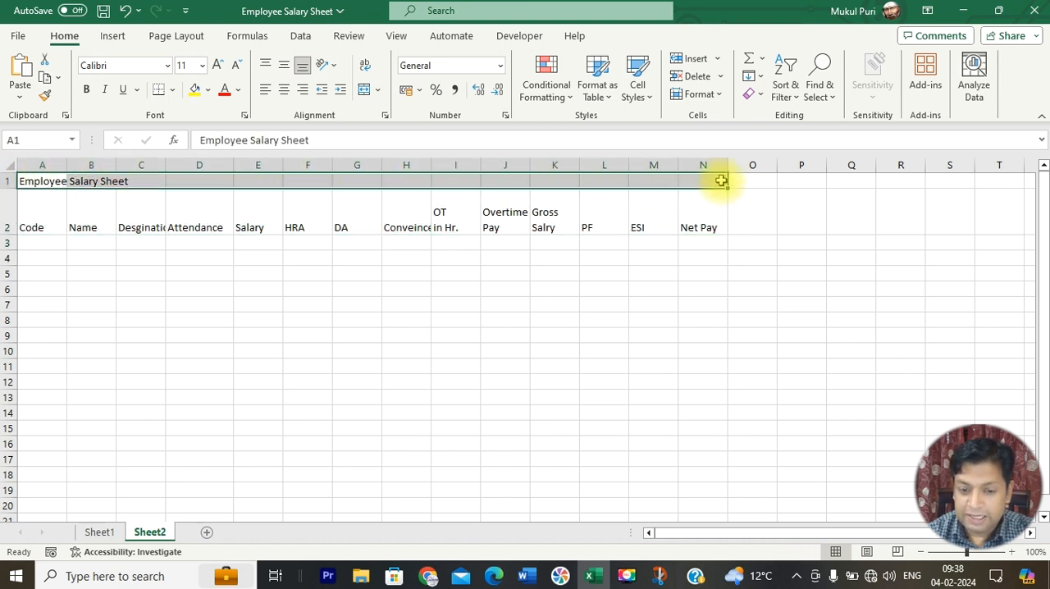
pyautogui.click(408, 93)
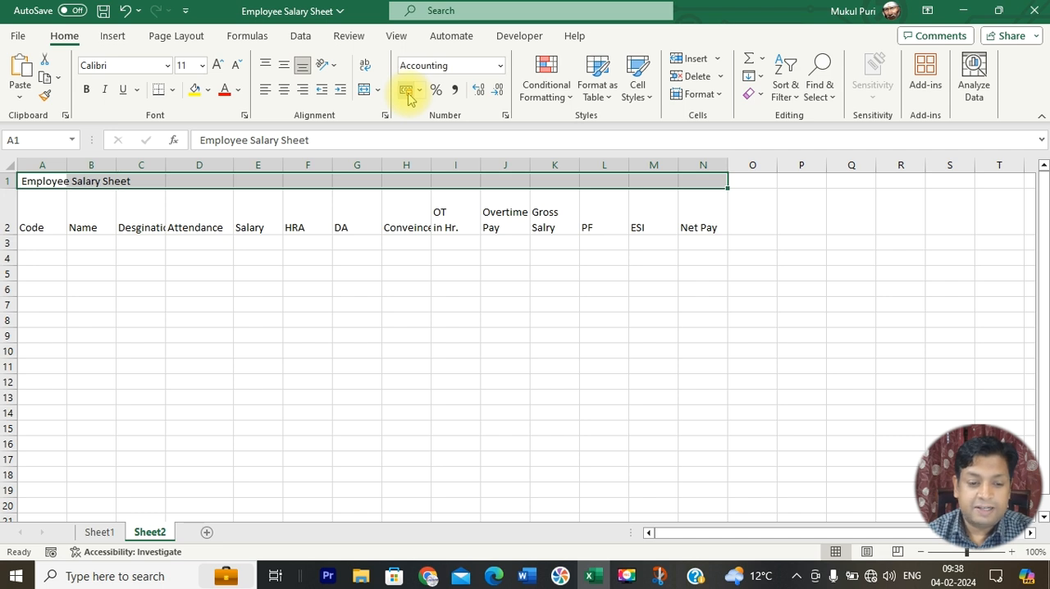
pyautogui.click(364, 90)
pyautogui.click(87, 90)
# Step: Apply all borders to the table from the title row down to row 11, columns A to N
pyautogui.moveTo(54, 180); pyautogui.dragTo(59, 367)
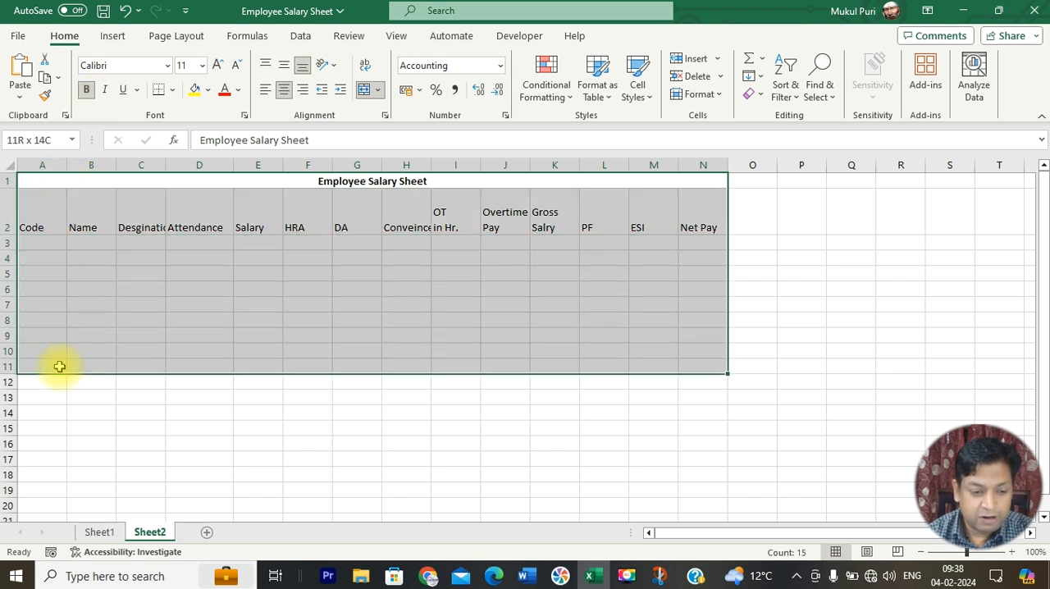
pyautogui.click(172, 89)
pyautogui.click(186, 252)
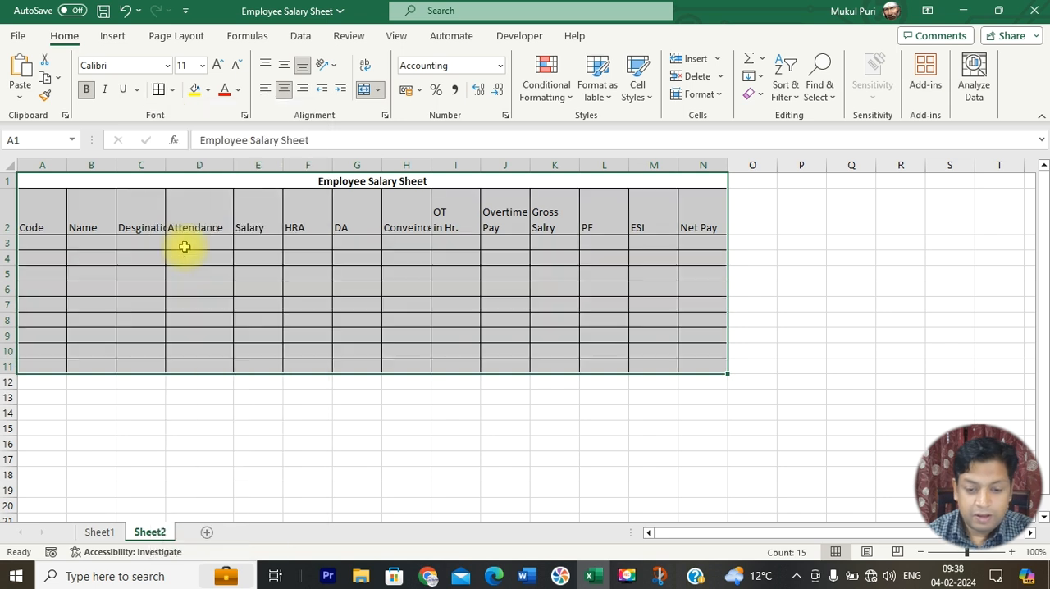
# Step: Middle-align all cells of the sheet vertically
pyautogui.click(410, 491)
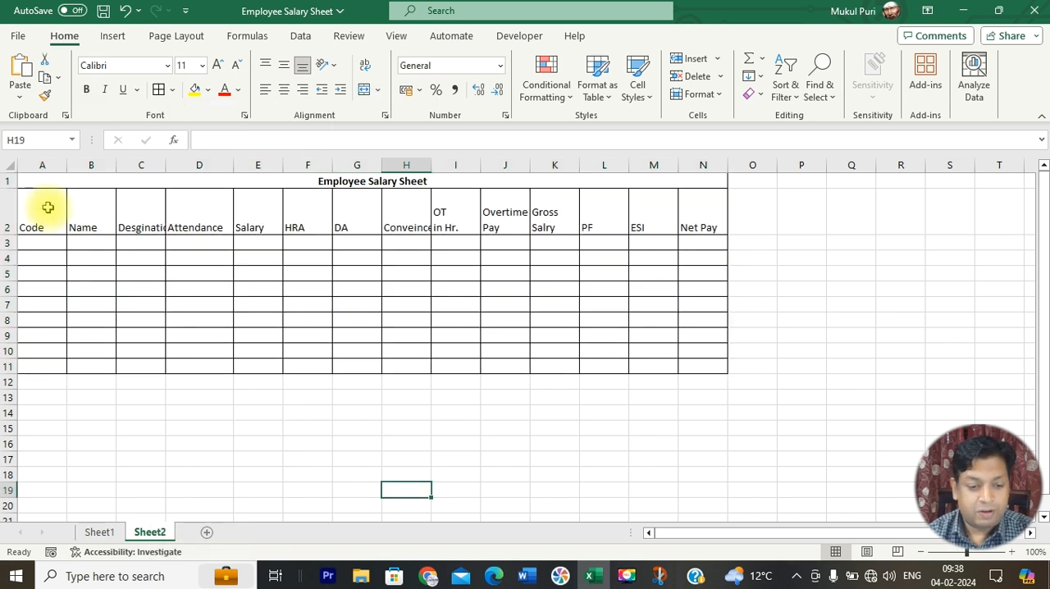
pyautogui.click(9, 164)
pyautogui.click(269, 65)
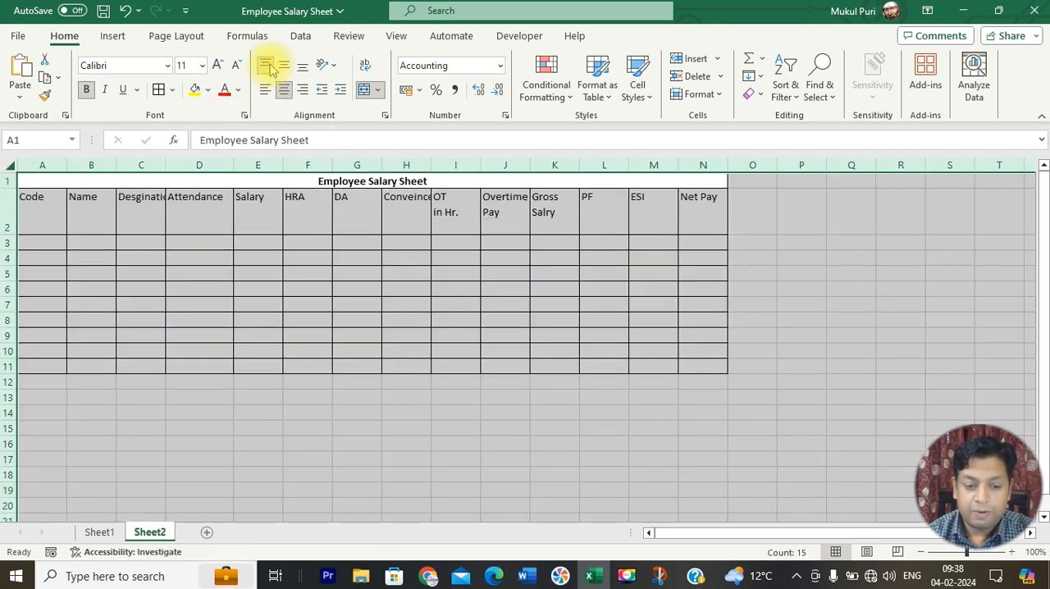
pyautogui.click(283, 70)
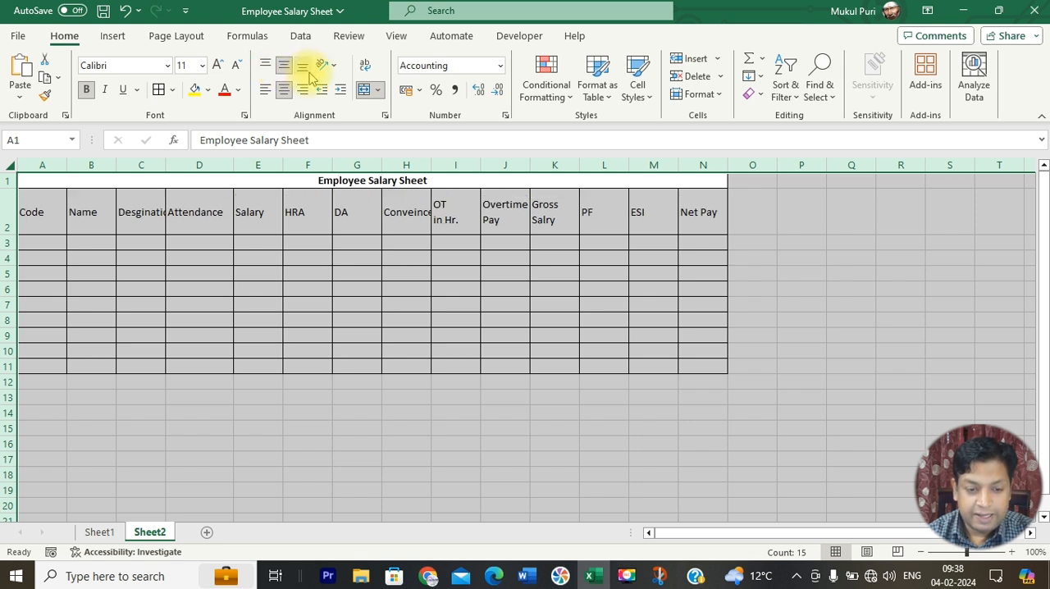
pyautogui.click(302, 66)
pyautogui.click(285, 69)
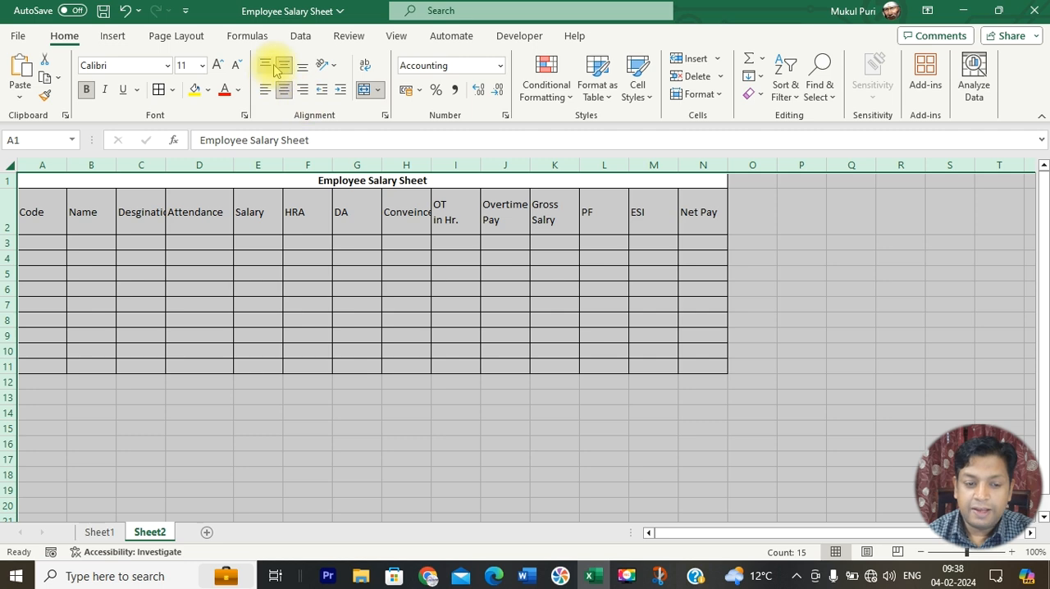
# Step: Center the headings in A2:N2, make them bold and fill the row with the orange theme color
pyautogui.moveTo(33, 206); pyautogui.dragTo(706, 212)
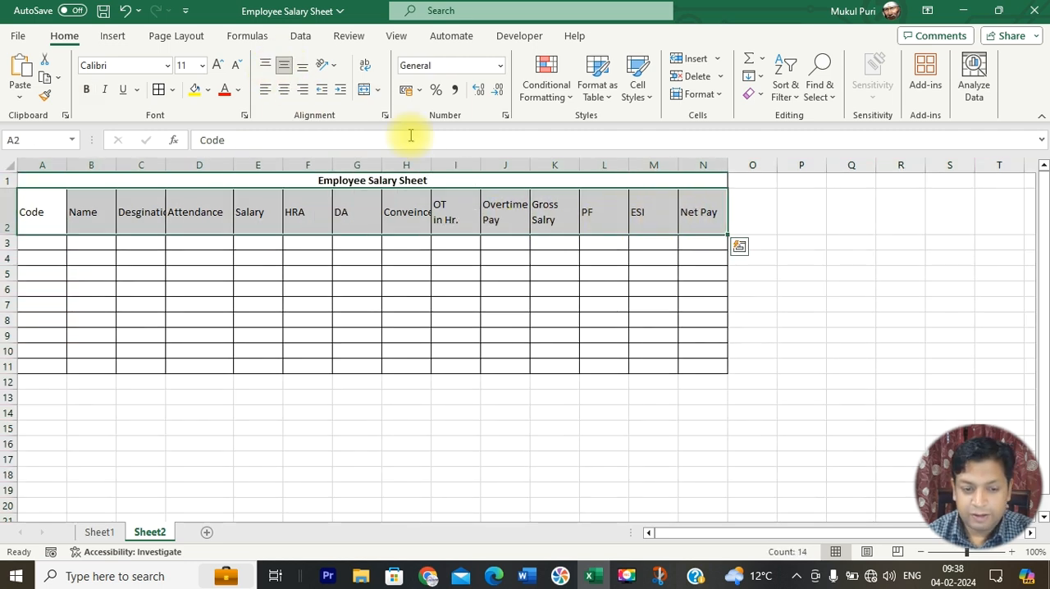
pyautogui.click(284, 89)
pyautogui.click(88, 90)
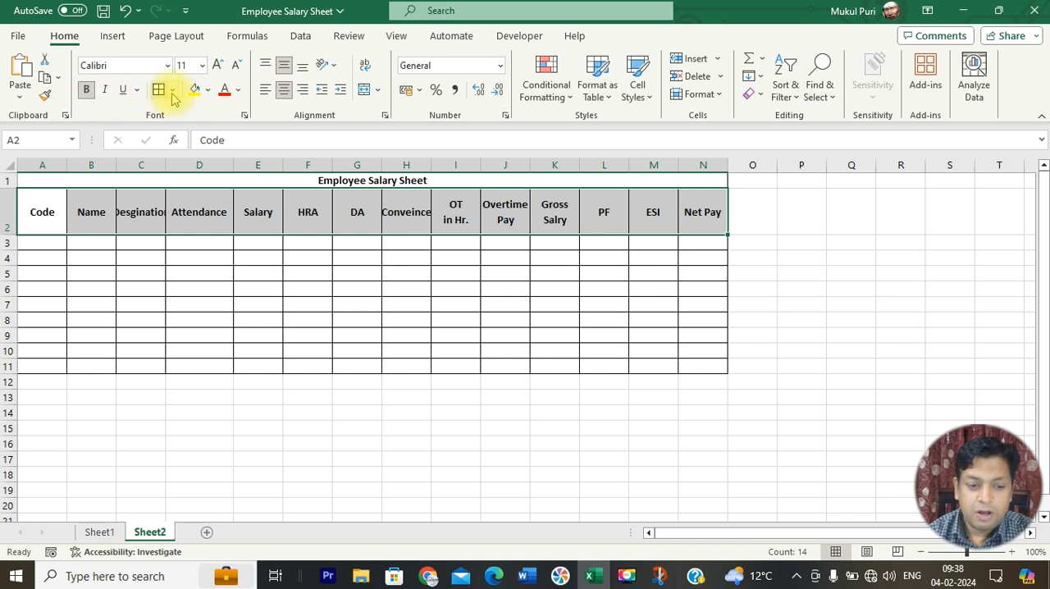
pyautogui.click(208, 89)
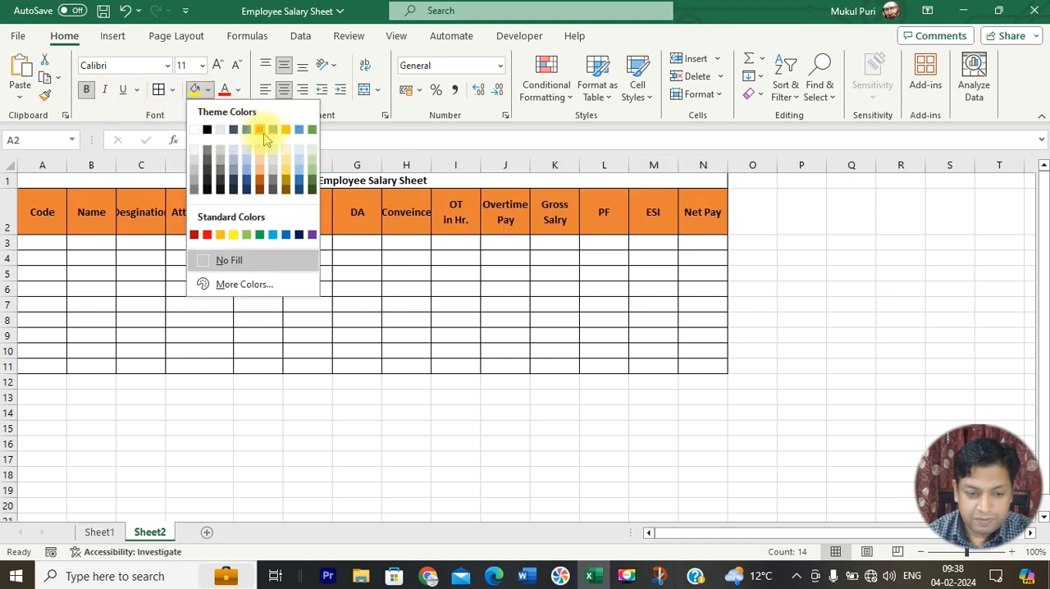
pyautogui.click(259, 129)
# Step: Compare with the reference capture and fill the merged title cell in row 1 with the same orange
pyautogui.hotkey('alt', 'Tab')
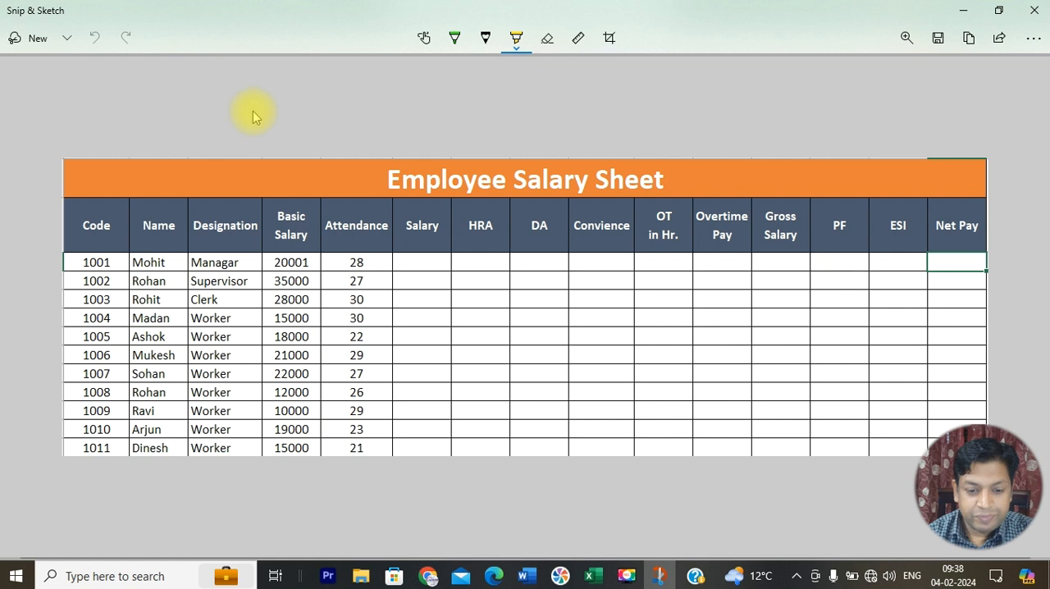
pyautogui.hotkey('alt', 'Tab')
pyautogui.click(335, 182)
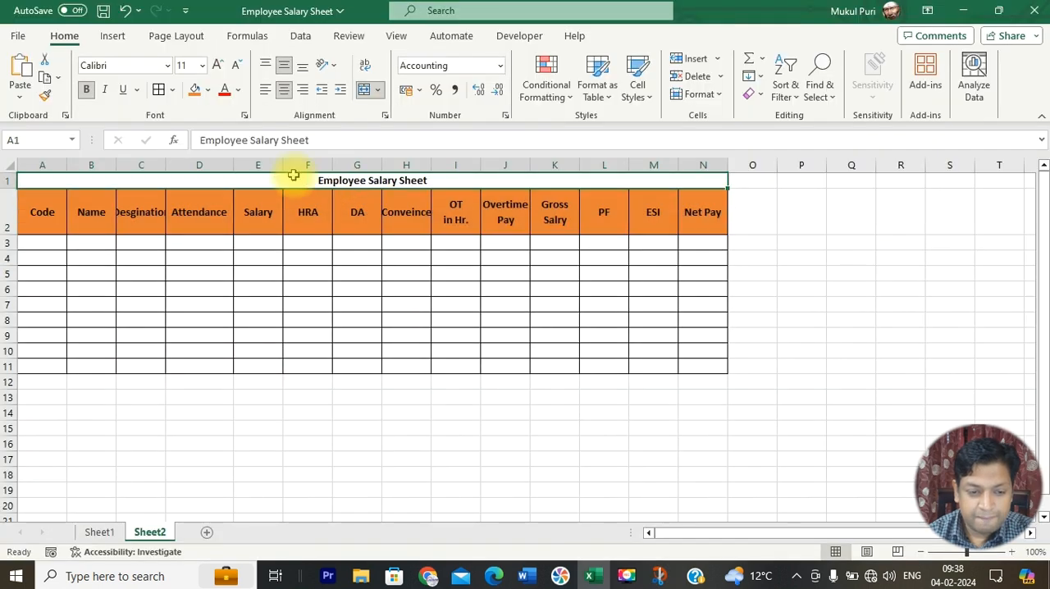
pyautogui.click(194, 92)
pyautogui.hotkey('alt', 'Tab')
pyautogui.hotkey('alt', 'Tab')
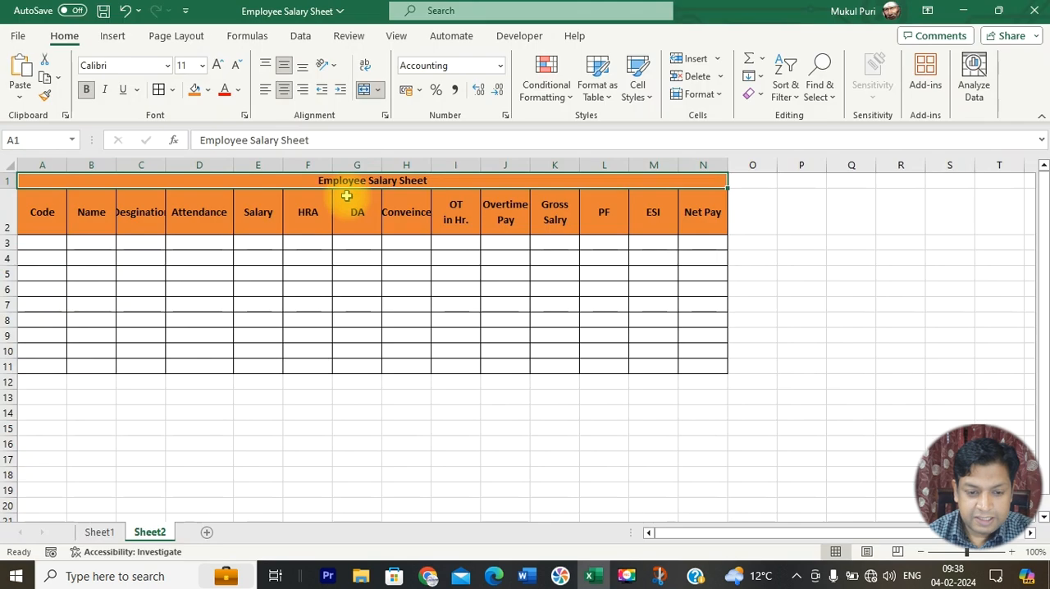
# Step: Set the title "Employee Salary Sheet" to white text and enlarge its font to match the reference capture
pyautogui.click(238, 89)
pyautogui.click(236, 155)
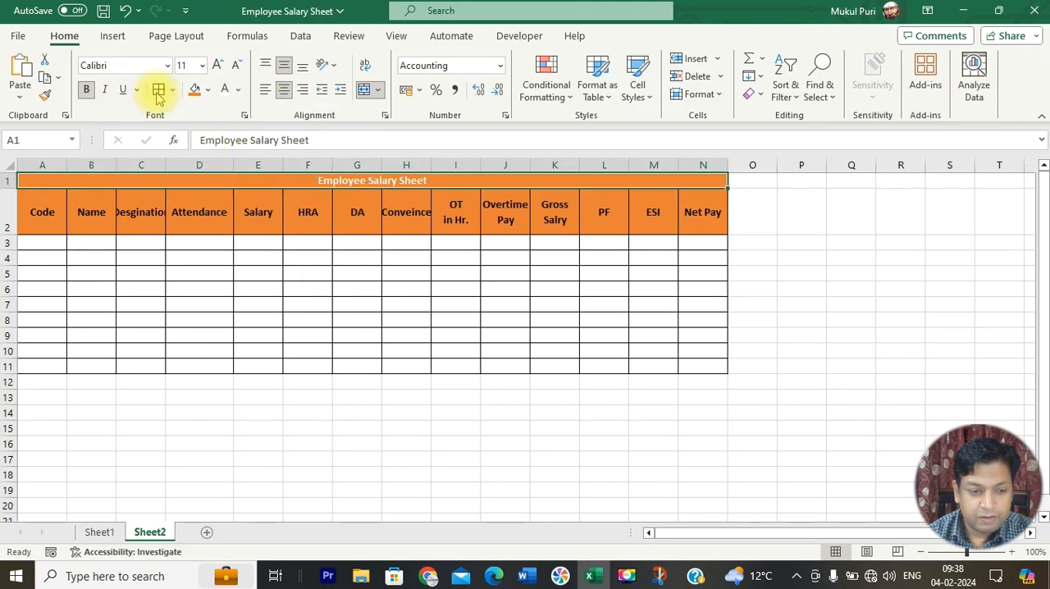
pyautogui.click(217, 66)
pyautogui.click(218, 66)
pyautogui.click(218, 66)
pyautogui.click(217, 65)
pyautogui.click(217, 66)
pyautogui.click(217, 65)
# Step: Fill the heading row A2:N2 with the dark blue-gray theme color from the reference capture and make its text white
pyautogui.moveTo(40, 231)
pyautogui.mouseDown()
pyautogui.moveTo(347, 245)
pyautogui.moveTo(705, 237)
pyautogui.moveTo(698, 241)
pyautogui.mouseUp()
pyautogui.hotkey('alt', 'Tab')
pyautogui.hotkey('alt', 'Tab')
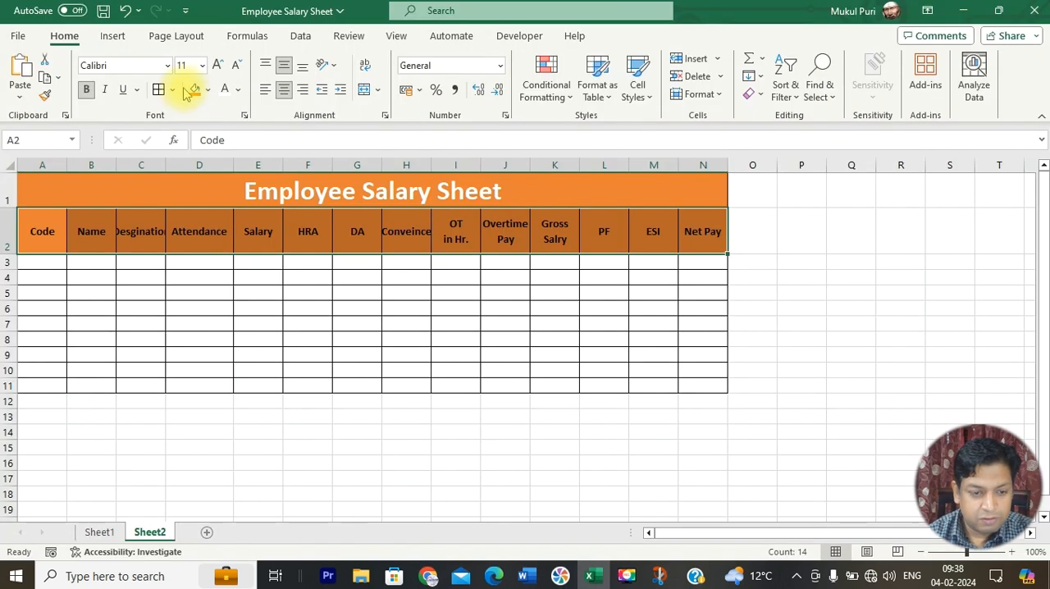
pyautogui.click(207, 91)
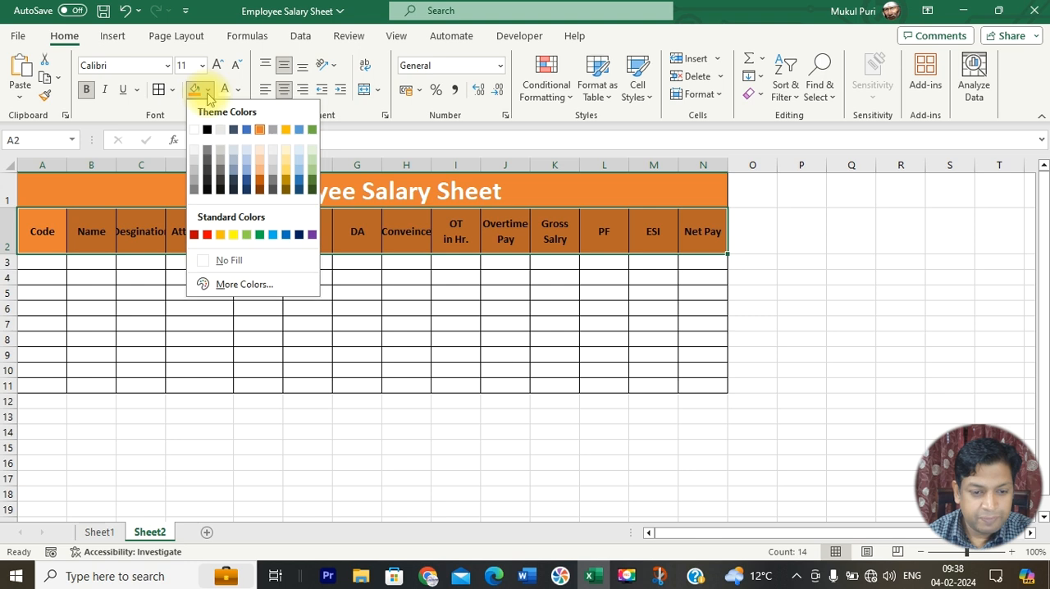
pyautogui.click(236, 131)
pyautogui.click(224, 92)
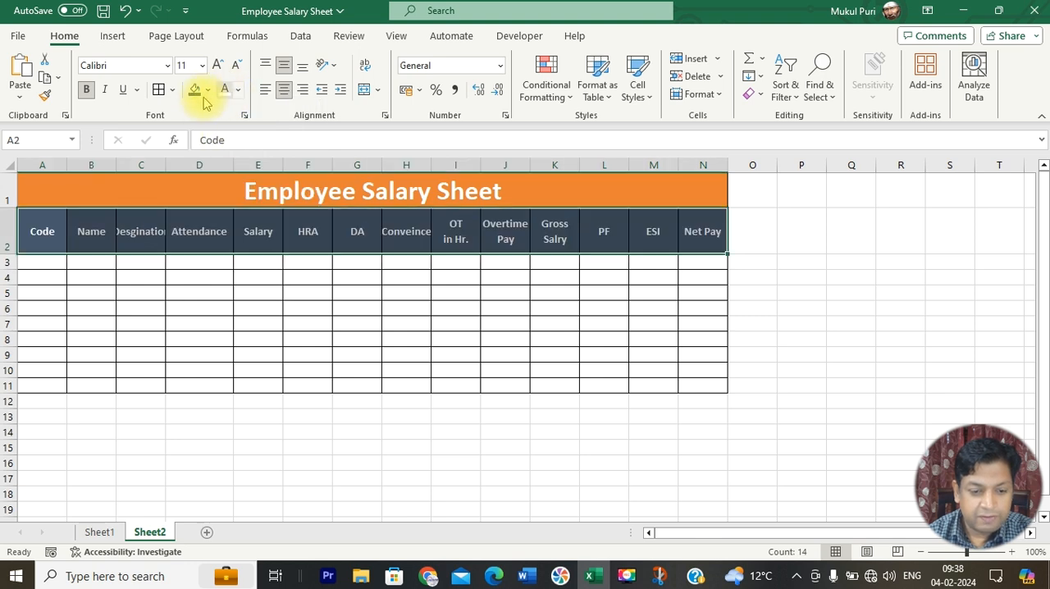
pyautogui.click(720, 417)
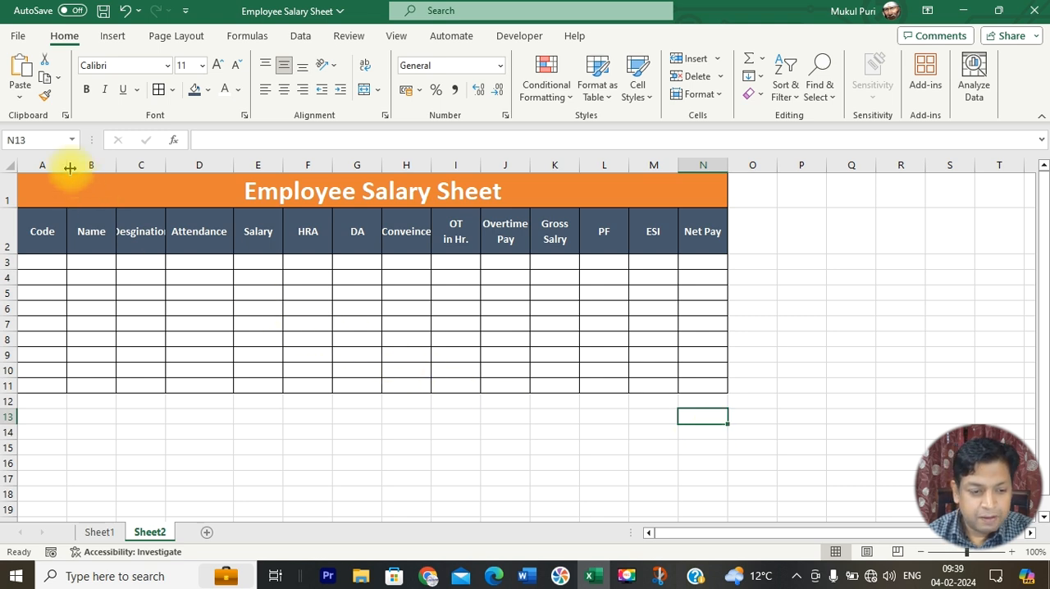
# Step: Check the reference capture and enter the employee codes 1001 in A3 and 1002 in A4
pyautogui.scroll(2, 790, 422)
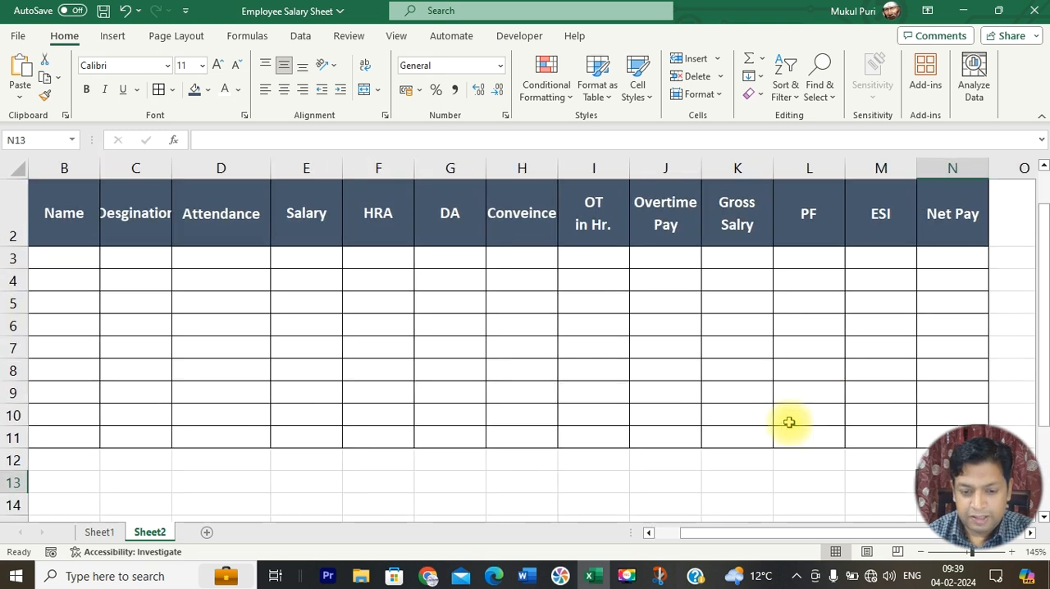
pyautogui.scroll(-1, 790, 422)
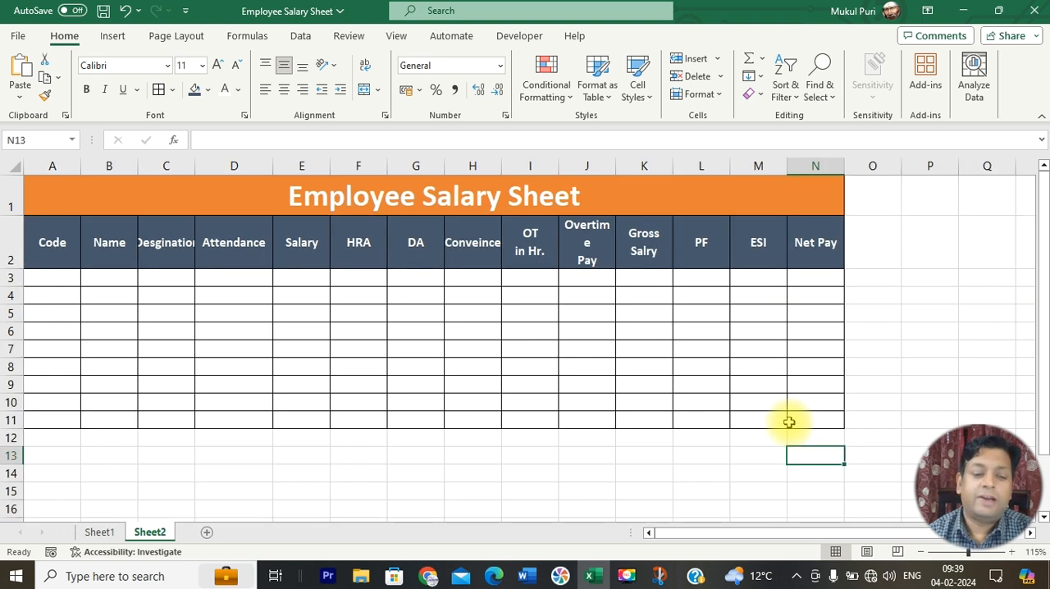
pyautogui.hotkey('alt', 'Tab')
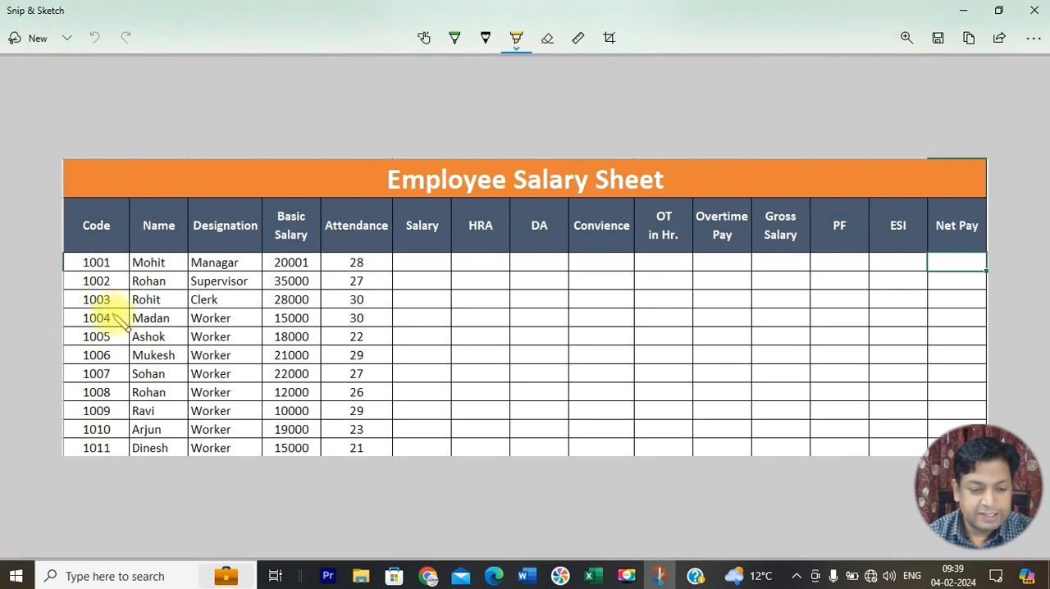
pyautogui.hotkey('alt', 'Tab')
pyautogui.click(56, 280)
pyautogui.write('1001')
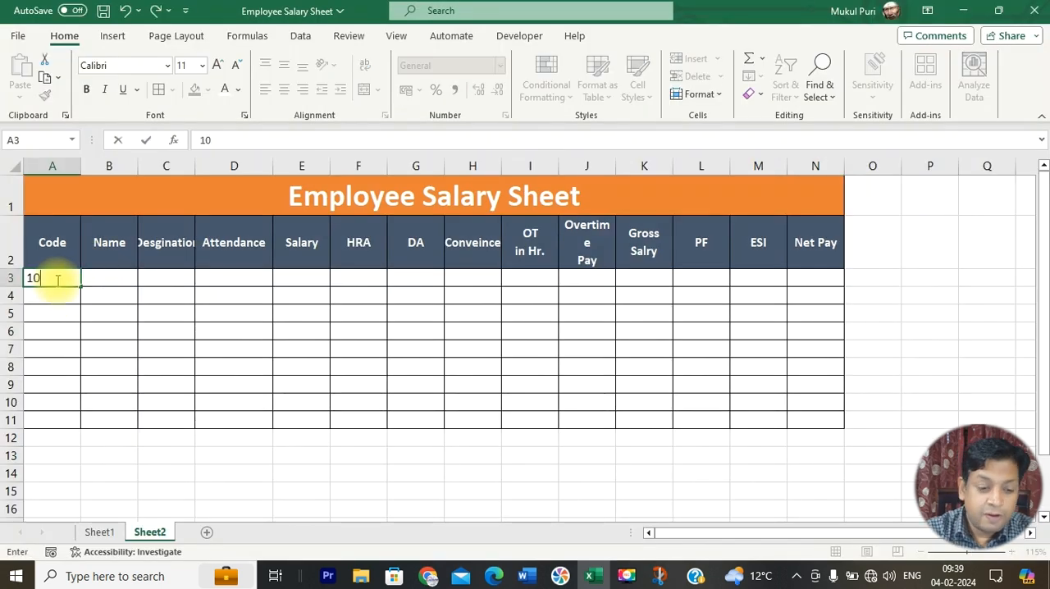
pyautogui.press('Return')
pyautogui.write('1002')
# Step: Extend the code series from A3:A4 down to 1011 in A13 and apply all borders to A12:N13
pyautogui.click(56, 279)
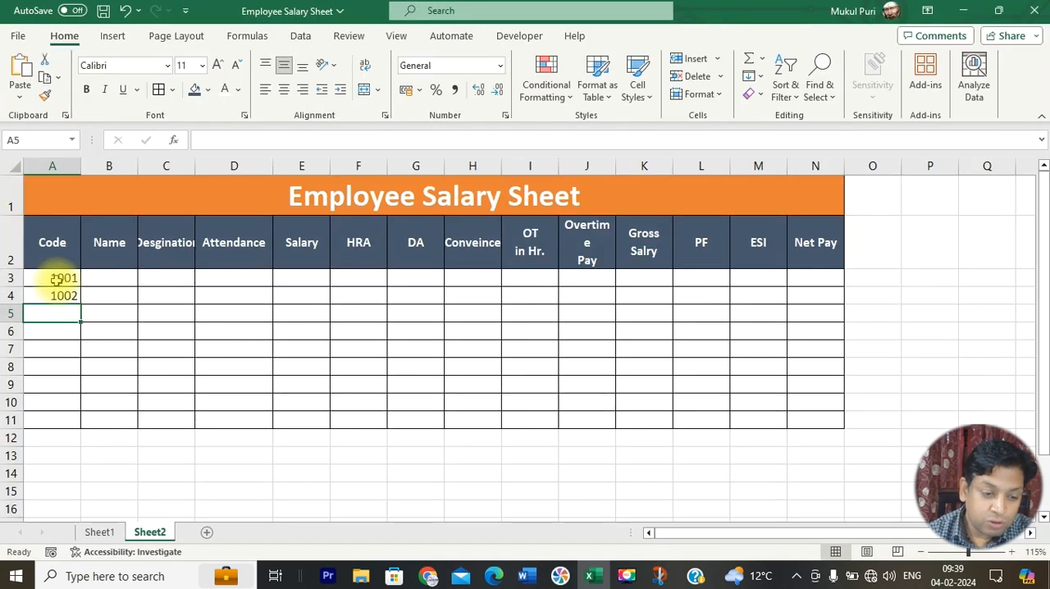
pyautogui.moveTo(56, 280); pyautogui.dragTo(55, 297)
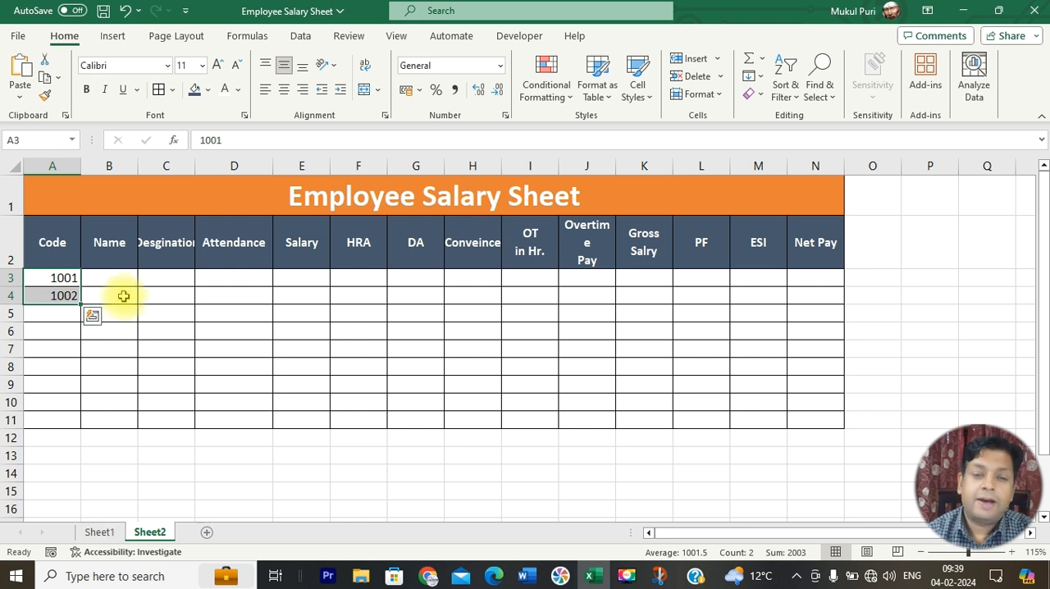
pyautogui.click(150, 328)
pyautogui.moveTo(55, 278); pyautogui.dragTo(54, 297)
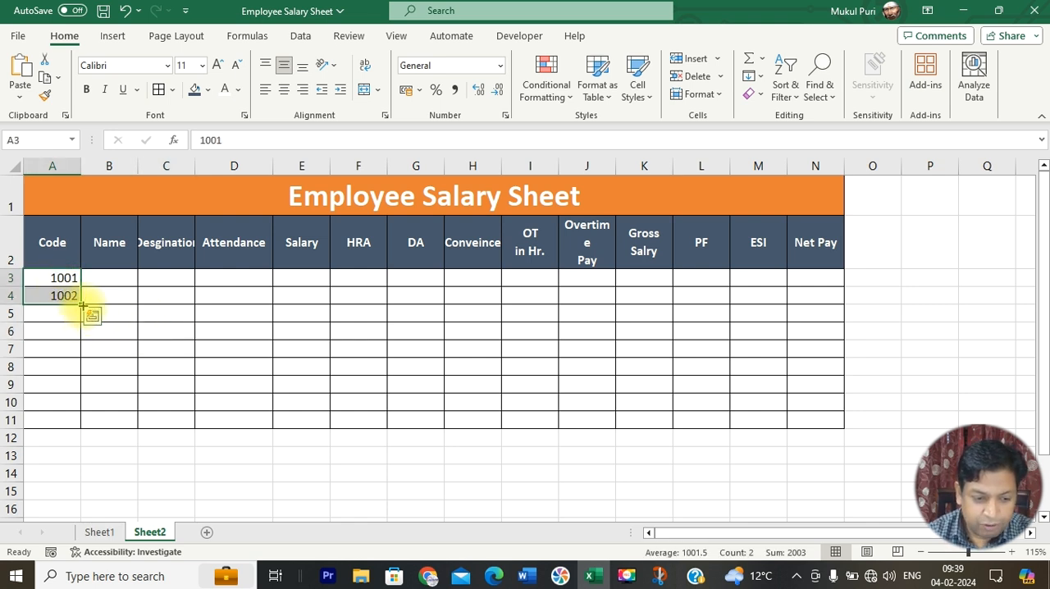
pyautogui.moveTo(83, 305); pyautogui.dragTo(808, 442)
pyautogui.click(159, 89)
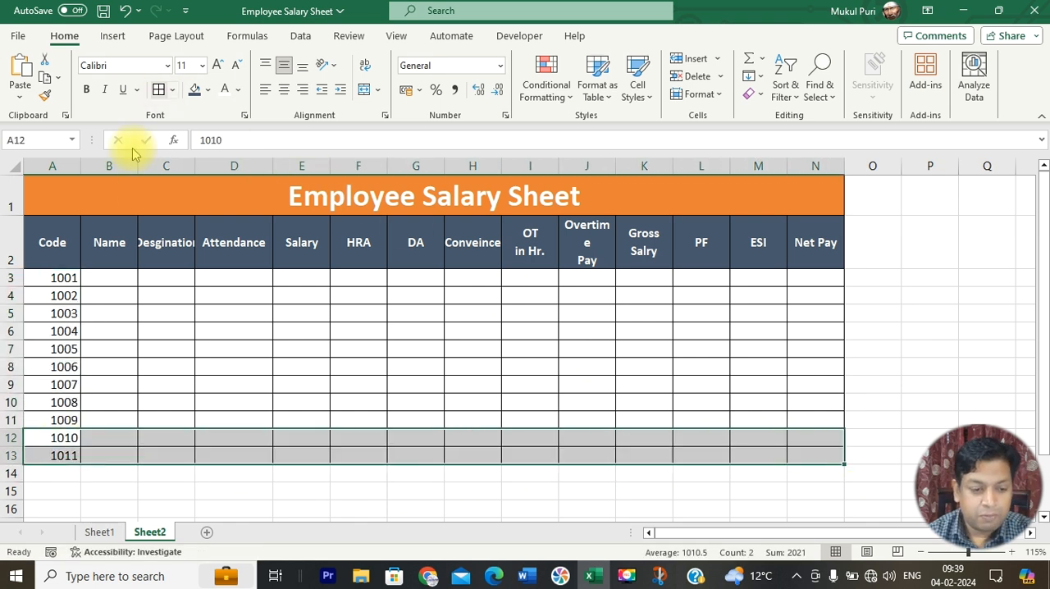
# Step: Center column A horizontally and widen column C so that its designation heading fits
pyautogui.click(51, 165)
pyautogui.click(284, 92)
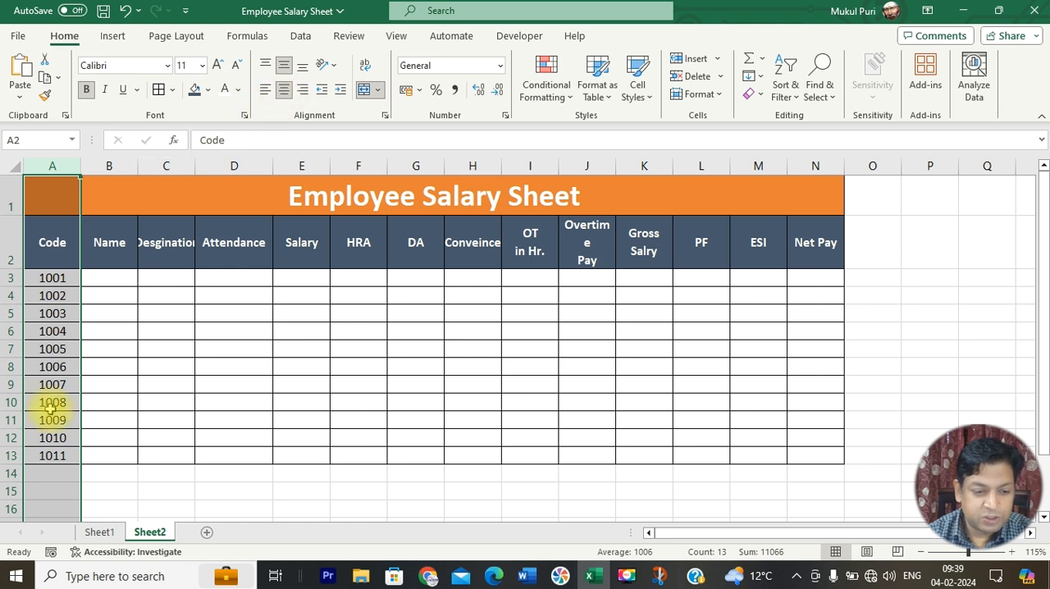
pyautogui.moveTo(195, 165); pyautogui.dragTo(237, 165)
# Step: Enter the employee names for codes 1001 and 1002 in B3:B4, checking the reference capture
pyautogui.click(127, 276)
pyautogui.hotkey('alt', 'Tab')
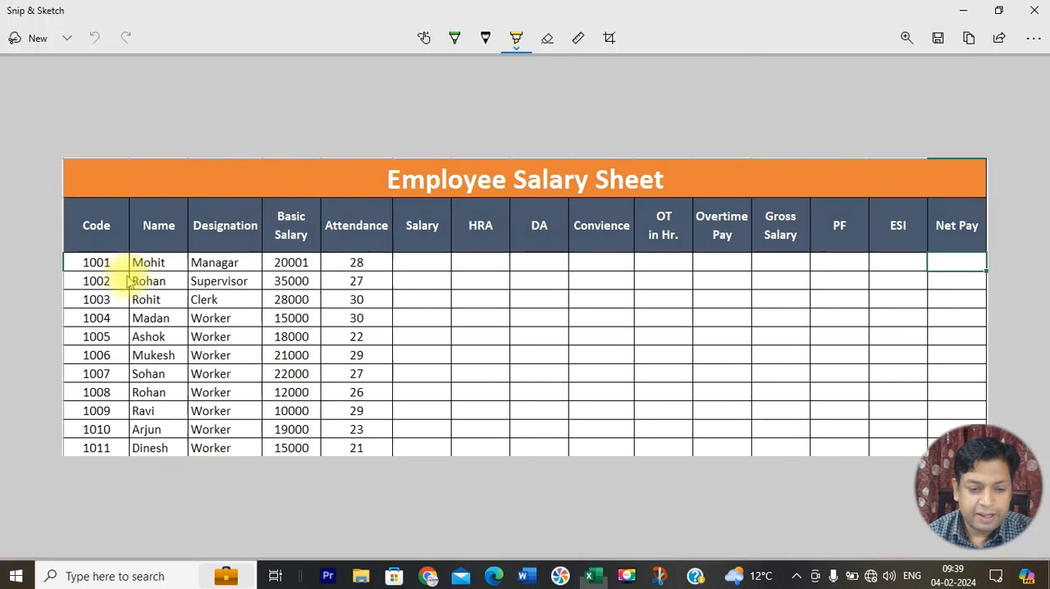
pyautogui.hotkey('alt', 'Tab')
pyautogui.write('Mohan')
pyautogui.press('Return')
pyautogui.write('R')
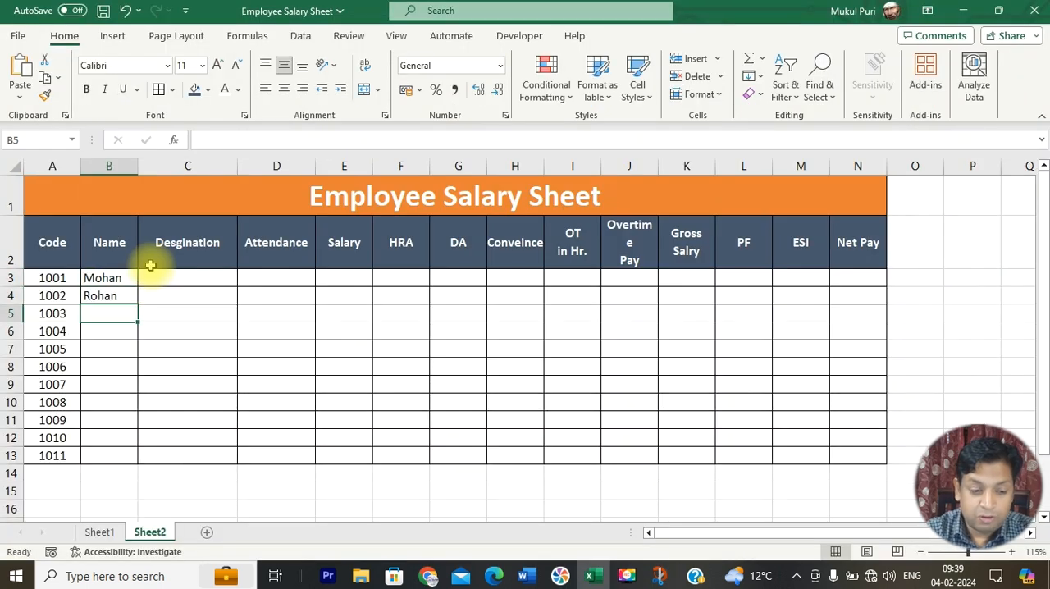
# Step: Enter the employee names for codes 1003 to 1005 in B5:B7 from the reference capture
pyautogui.hotkey('alt', 'Tab')
# Step: Enter the employee names for codes 1006 to 1008 in B8:B10 from the reference capture
pyautogui.hotkey('alt', 'Tab')
pyautogui.write('Rohit')
pyautogui.press('Return')
pyautogui.write('Madan')
pyautogui.press('Return')
pyautogui.write('Ashok')
pyautogui.press('Return')
pyautogui.hotkey('alt', 'Tab')
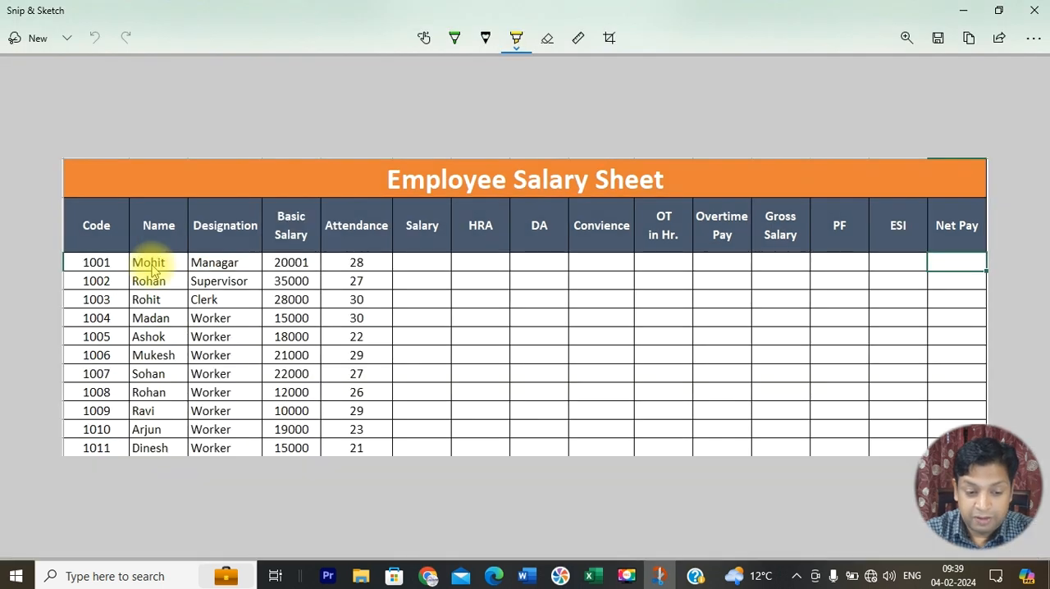
pyautogui.hotkey('alt', 'Tab')
pyautogui.write('Mukesh')
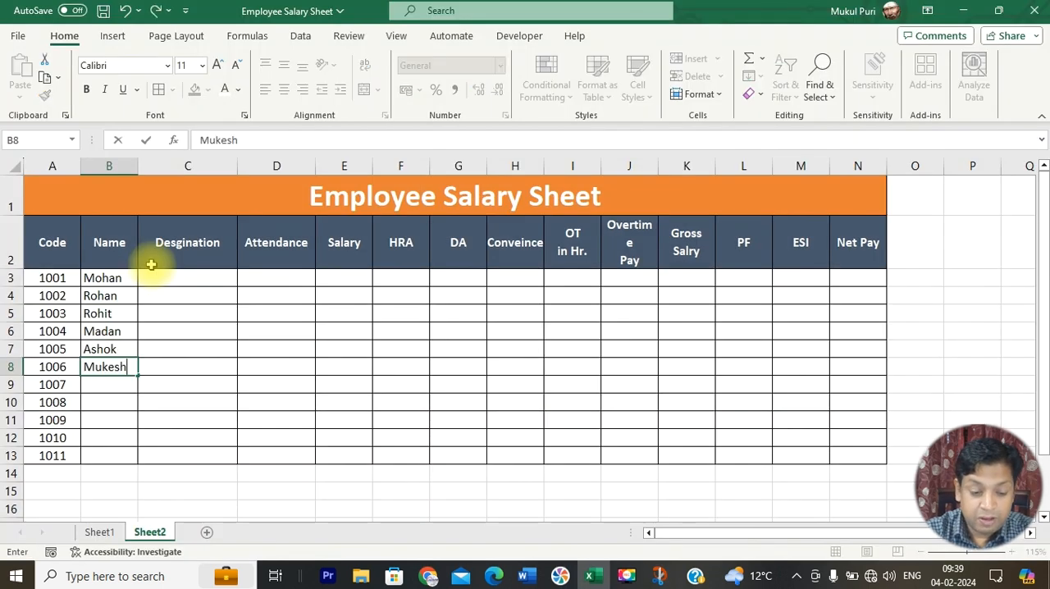
pyautogui.press('Return')
pyautogui.write('Sohan')
pyautogui.press('Return')
pyautogui.write('Rohan')
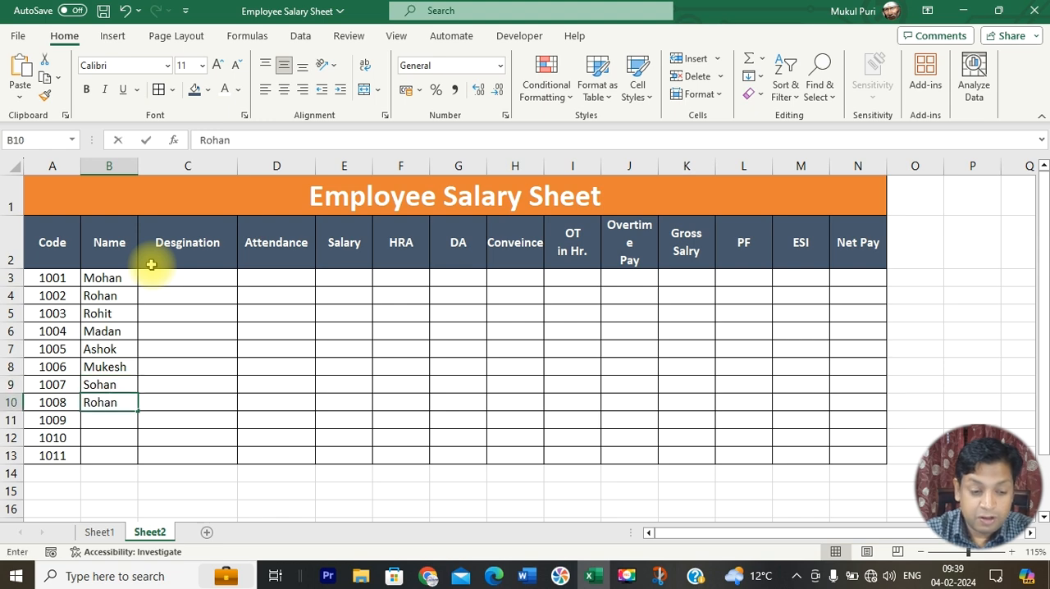
pyautogui.press('Return')
# Step: Enter the employee names for codes 1009 to 1011 in B11:B13 from the reference capture
pyautogui.hotkey('alt', 'Tab')
pyautogui.hotkey('alt', 'Tab')
pyautogui.write('Ra')
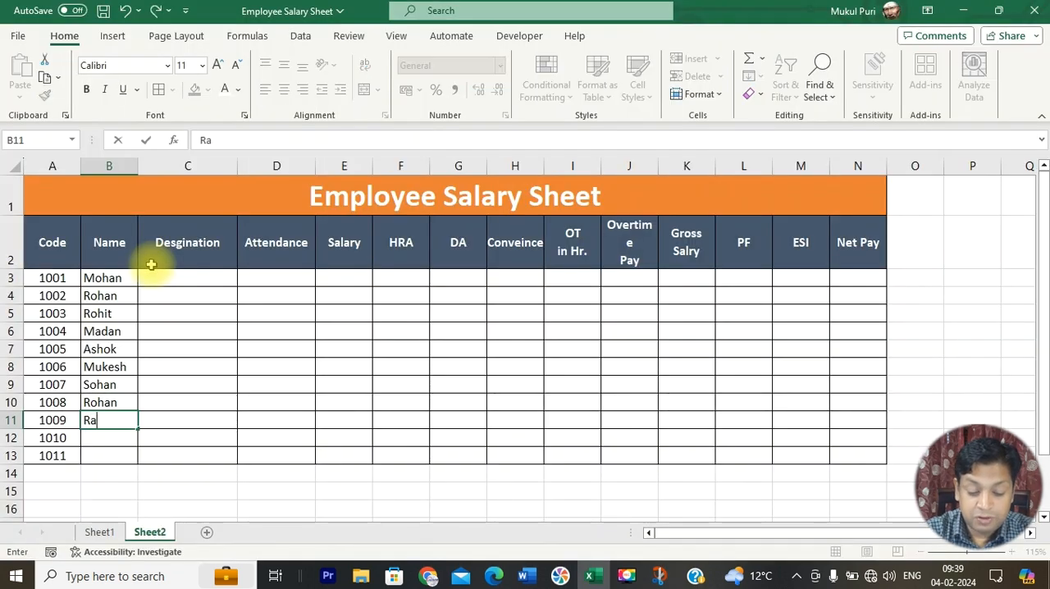
pyautogui.write('vi')
pyautogui.press('Return')
pyautogui.write('Arjun')
pyautogui.press('Return')
pyautogui.hotkey('alt', 'Tab')
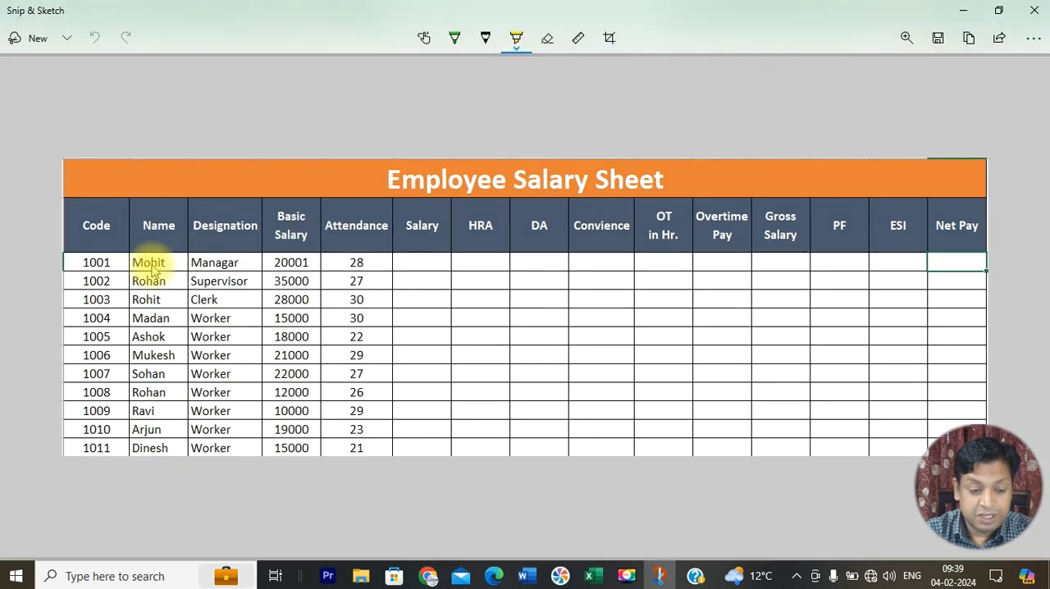
pyautogui.hotkey('alt', 'Tab')
pyautogui.write('Dinesh')
pyautogui.press('Return')
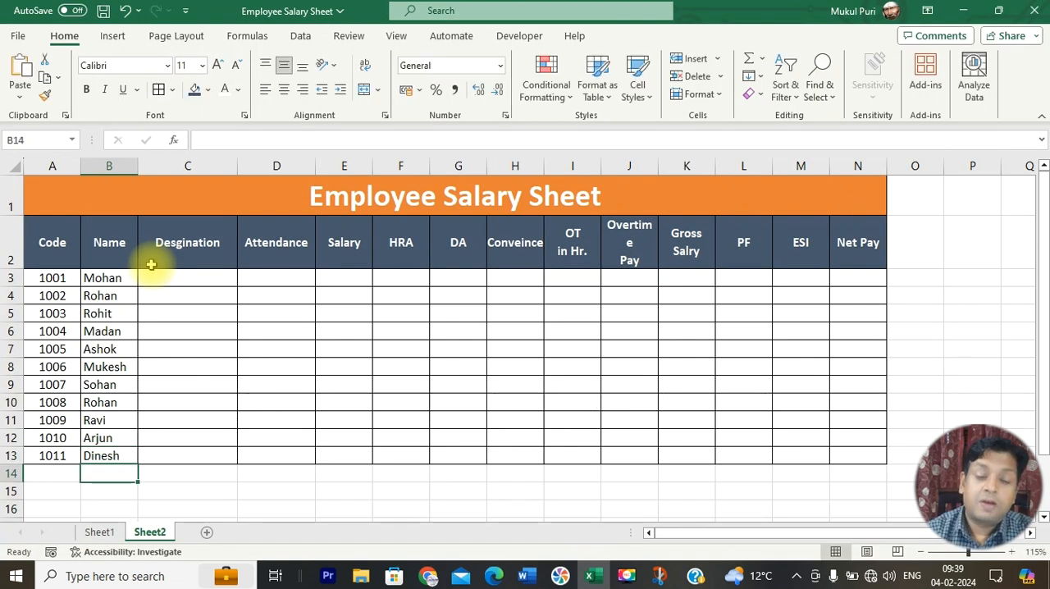
# Step: Enter the designations Manager, Supervisor and Clerk in C3:C5, checking the reference capture
pyautogui.hotkey('alt', 'Tab')
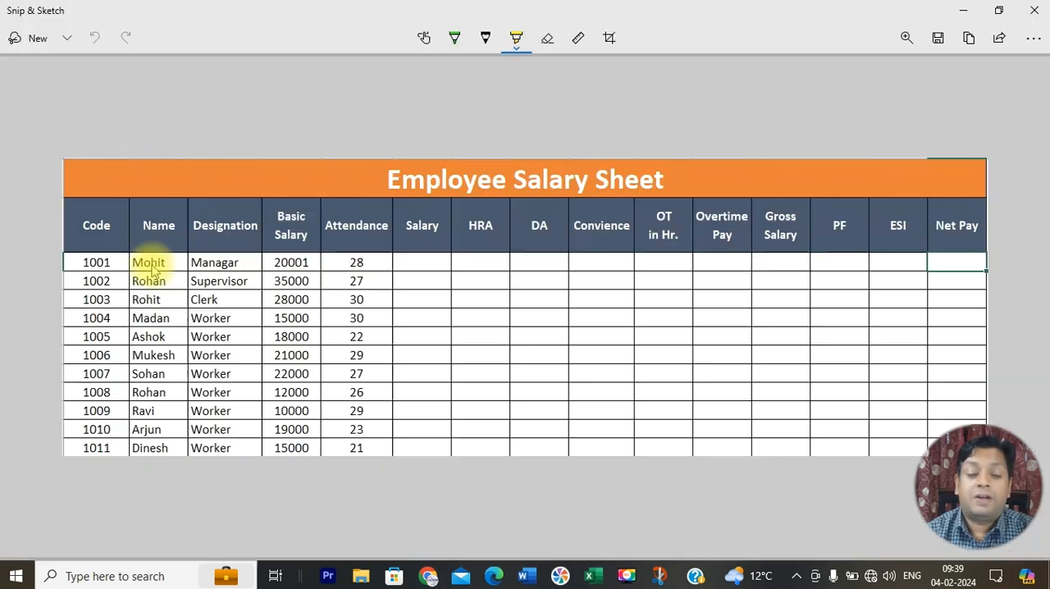
pyautogui.hotkey('alt', 'Tab')
pyautogui.click(218, 279)
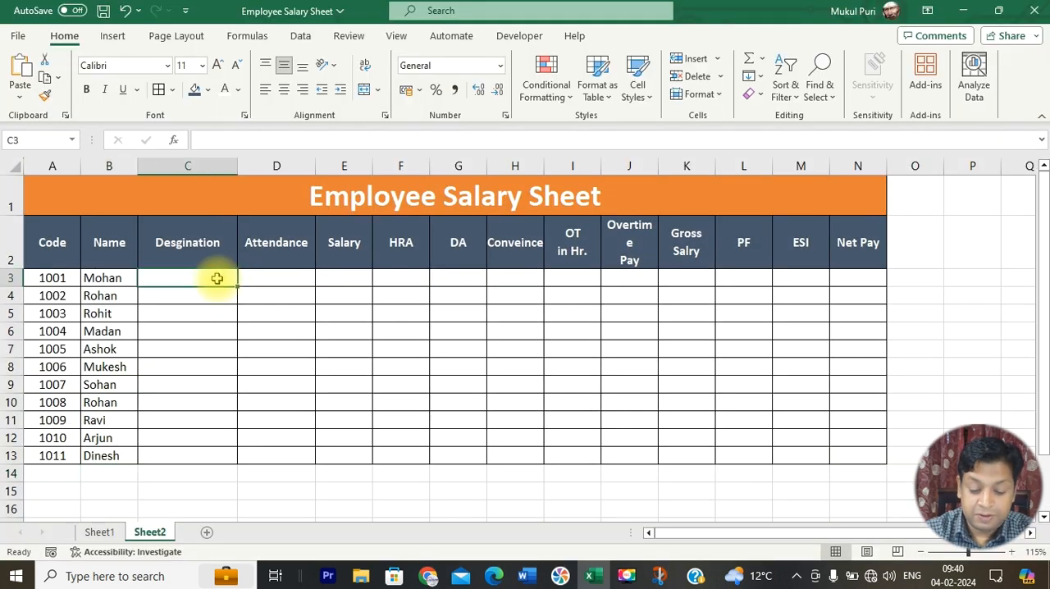
pyautogui.write('Manager')
pyautogui.press('Return')
pyautogui.write('Super')
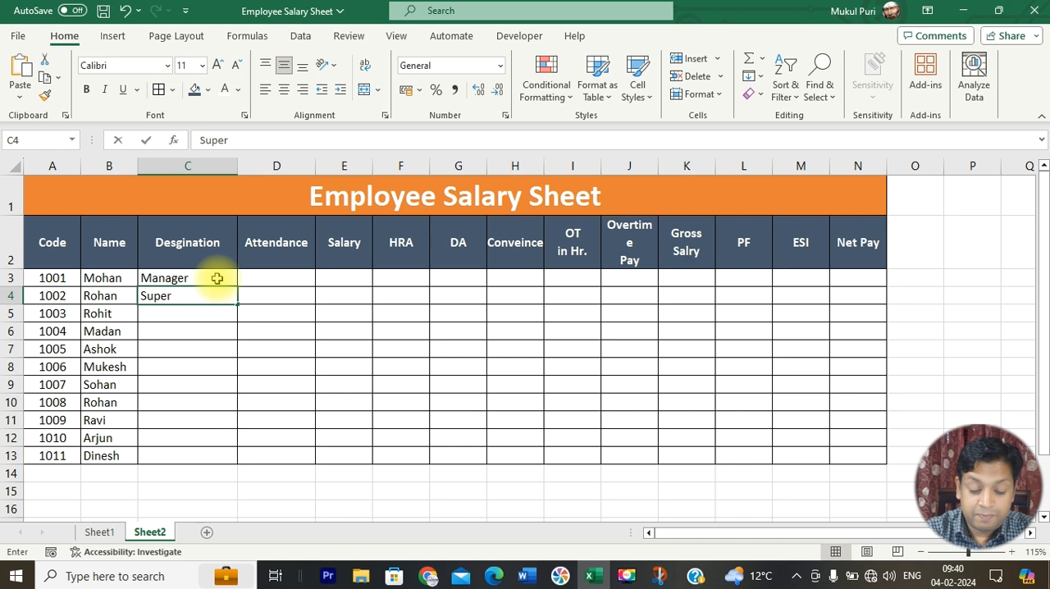
pyautogui.press('Return')
pyautogui.hotkey('alt', 'Tab')
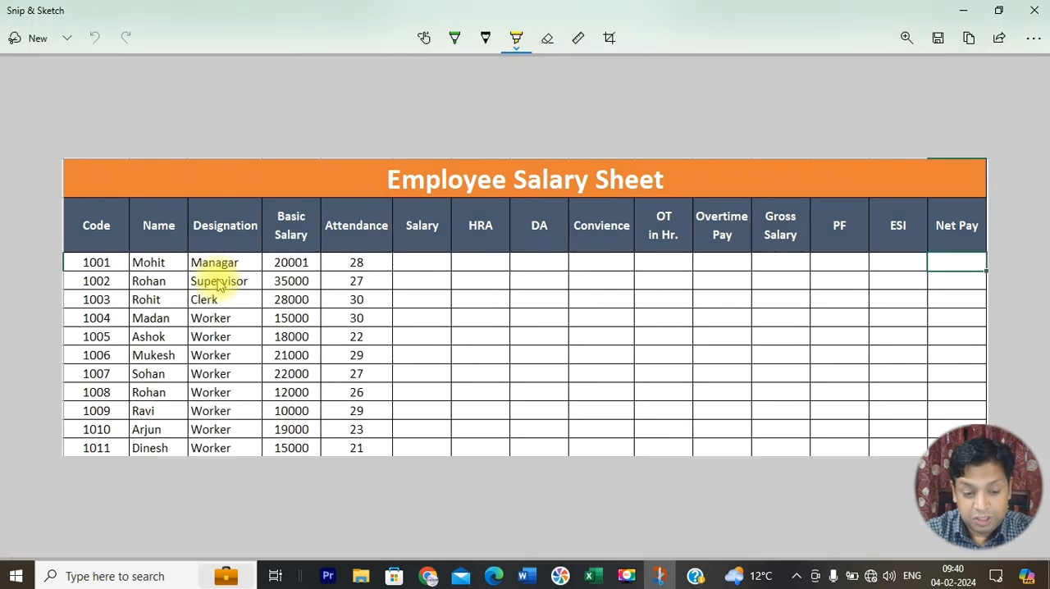
pyautogui.hotkey('alt', 'Tab')
pyautogui.write('Cl')
pyautogui.press('Return')
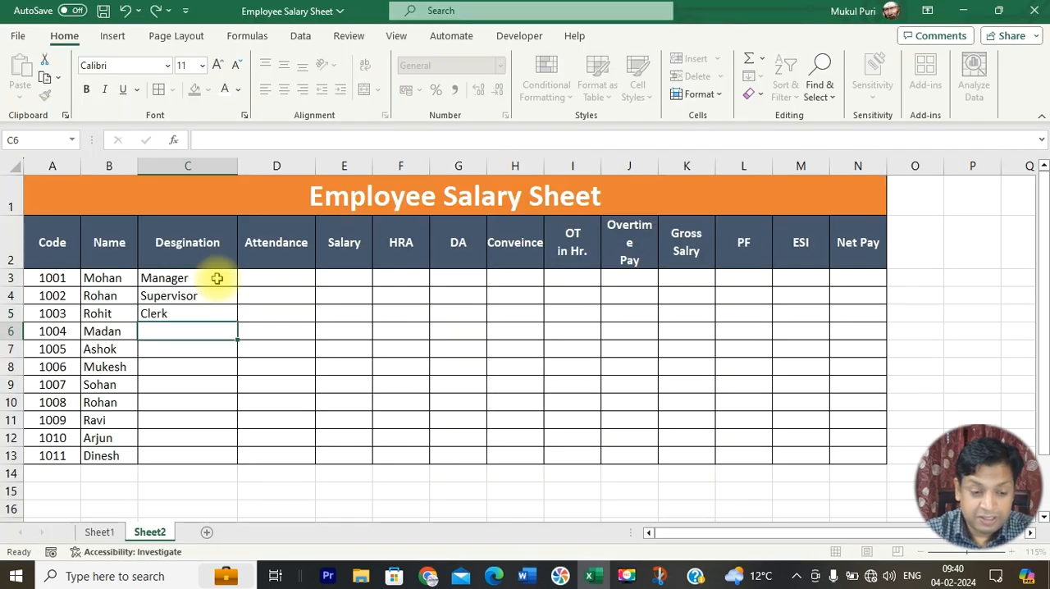
# Step: Enter Worker as the designation in C6 and fill it down through C13
pyautogui.write('Worker')
pyautogui.press('Return')
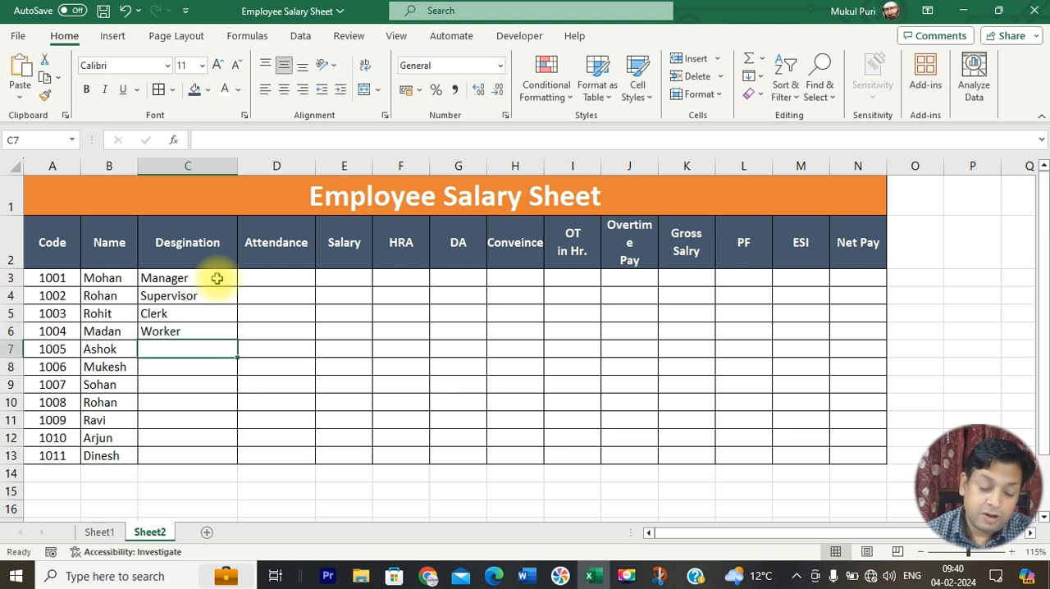
pyautogui.click(223, 336)
pyautogui.moveTo(238, 340); pyautogui.dragTo(244, 471)
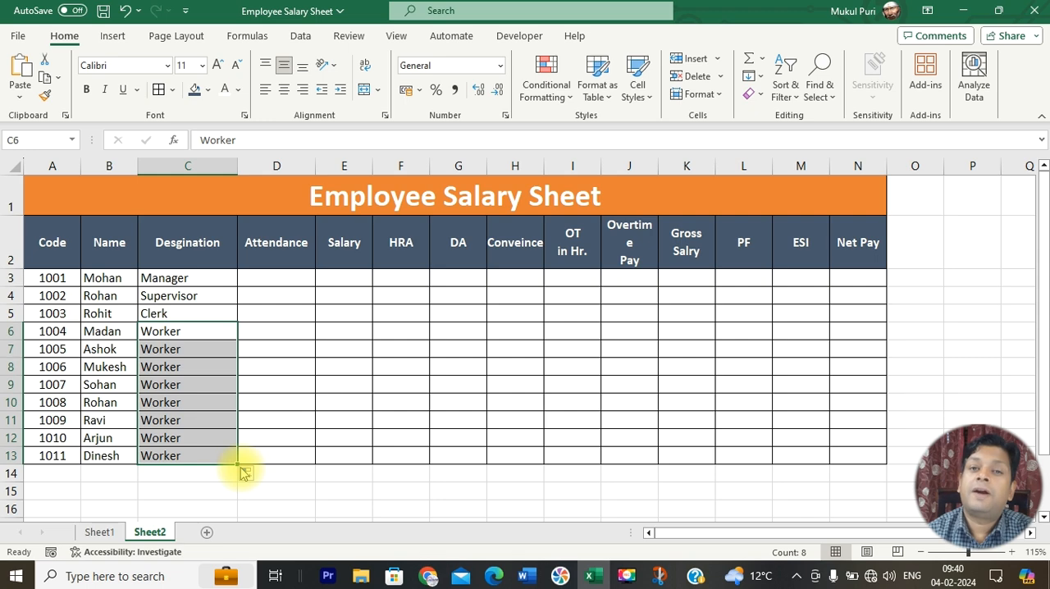
# Step: Enter the attendance values 28, 27 and 30 in D3:D5 from the reference capture
pyautogui.click(271, 279)
pyautogui.hotkey('alt', 'Tab')
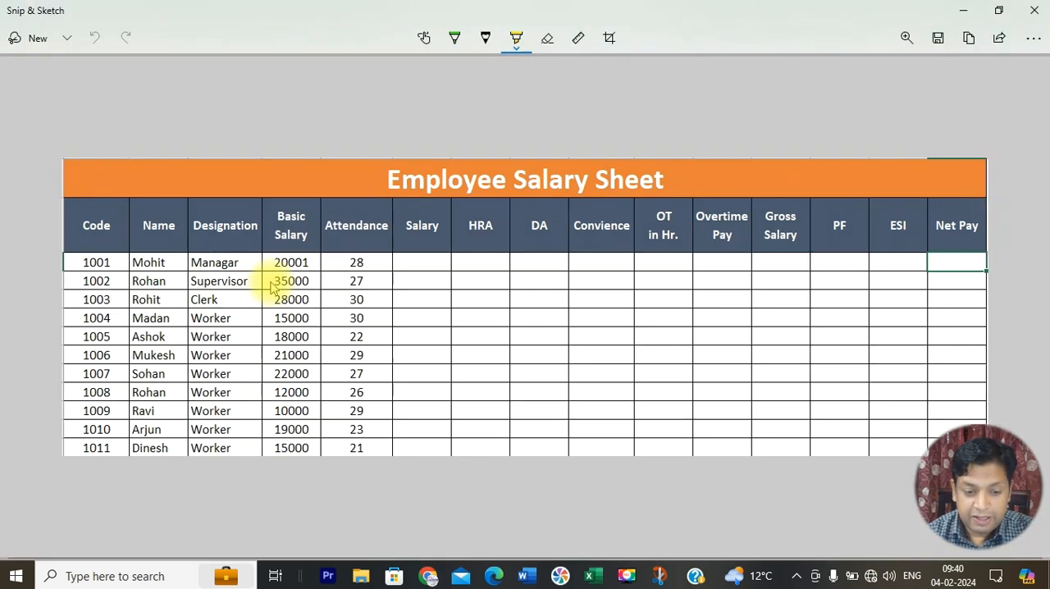
pyautogui.hotkey('alt', 'Tab')
pyautogui.write('28')
pyautogui.press('Return')
pyautogui.write('27')
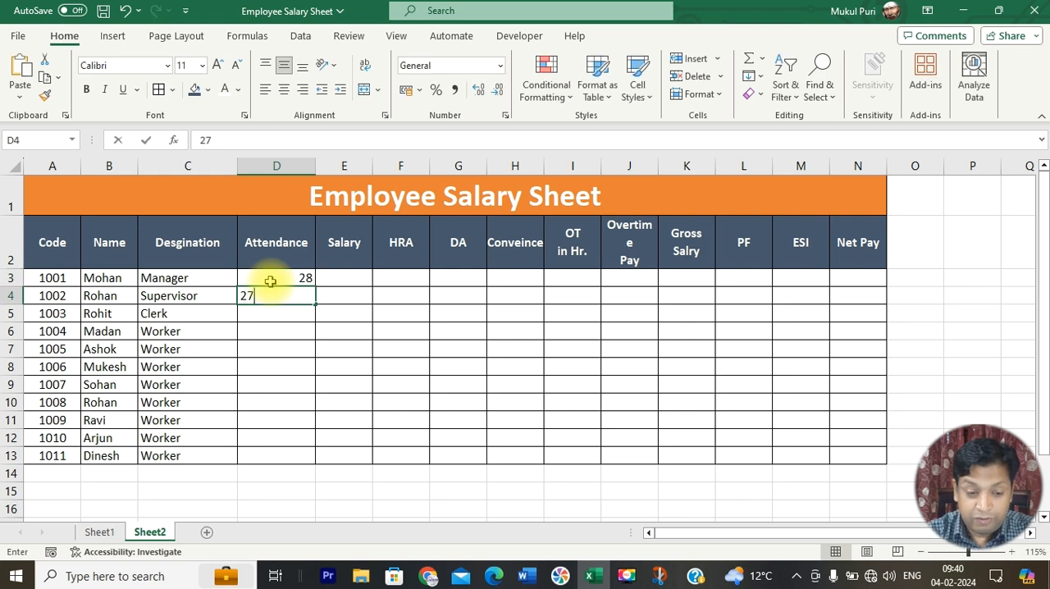
pyautogui.press('Return')
pyautogui.write('30')
pyautogui.press('Return')
# Step: Enter the attendance values 22 and 29 in D6:D7
pyautogui.hotkey('alt', 'Tab')
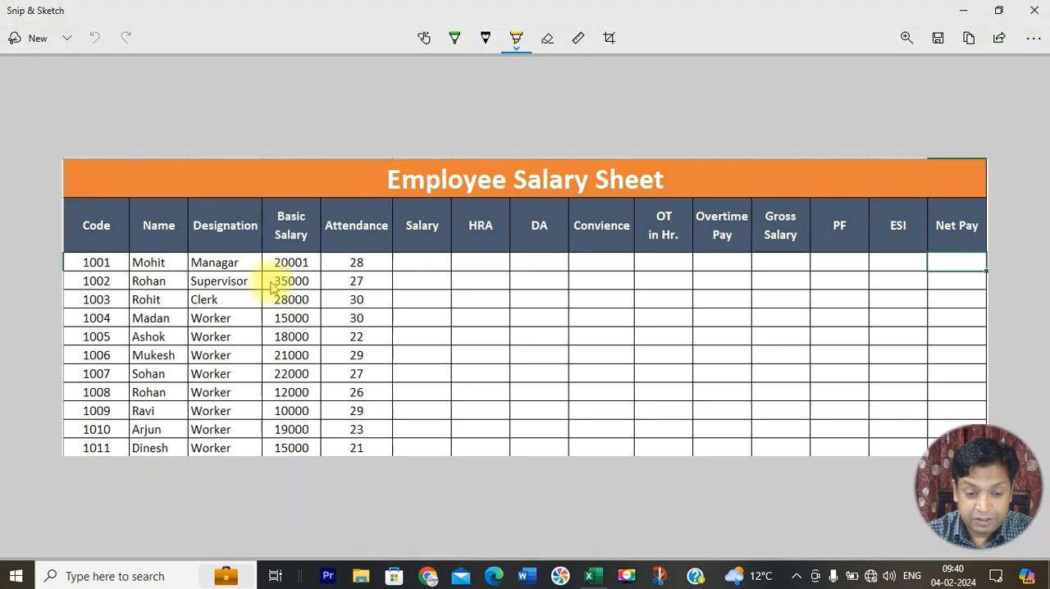
pyautogui.hotkey('alt', 'Tab')
pyautogui.write('22')
pyautogui.press('Return')
pyautogui.write('29')
pyautogui.press('Return')
pyautogui.hotkey('alt', 'Tab')
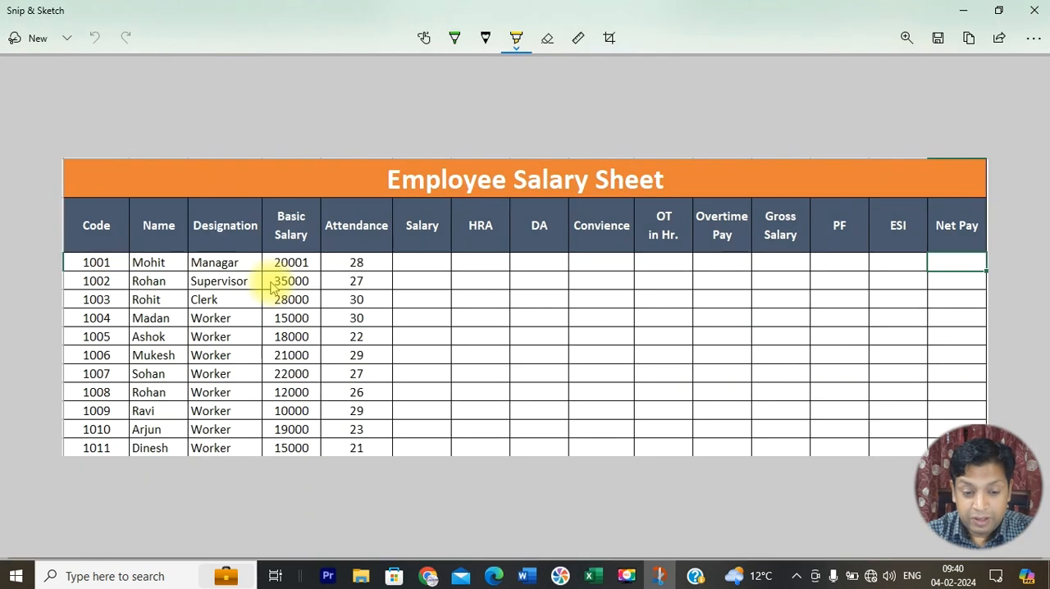
pyautogui.hotkey('alt', 'Tab')
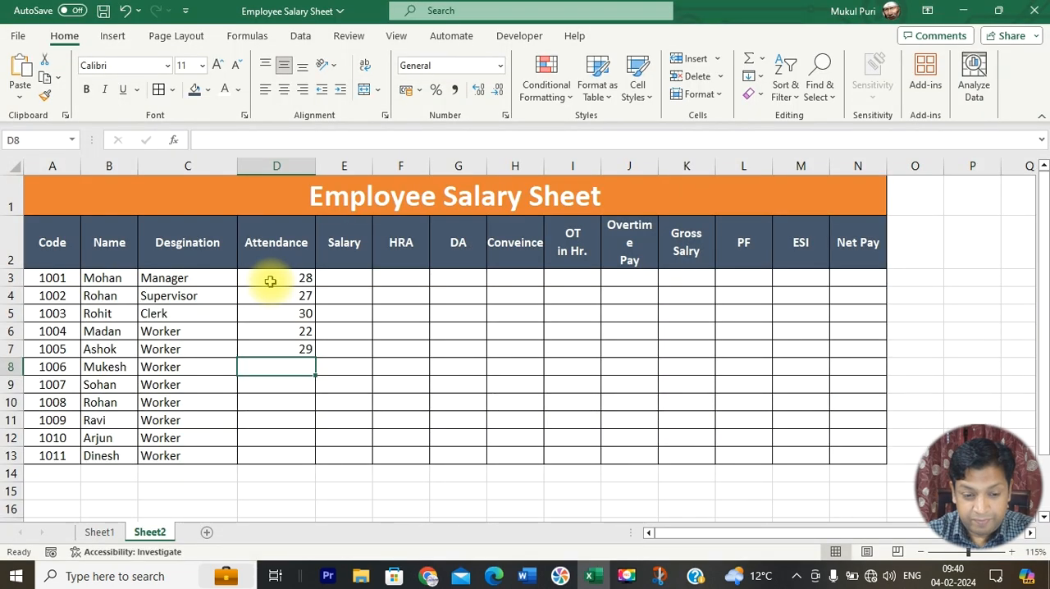
# Step: Recheck the reference capture and enter the attendance values 30, 22 and 29 in D6:D8
pyautogui.hotkey('alt', 'Tab')
pyautogui.hotkey('alt', 'Tab')
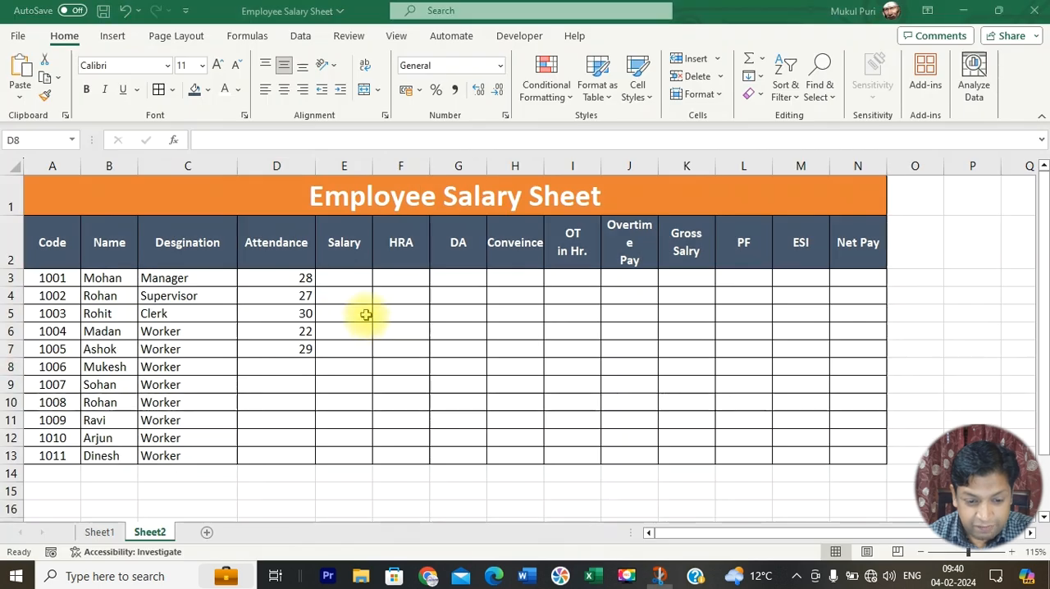
pyautogui.click(305, 332)
pyautogui.write('30')
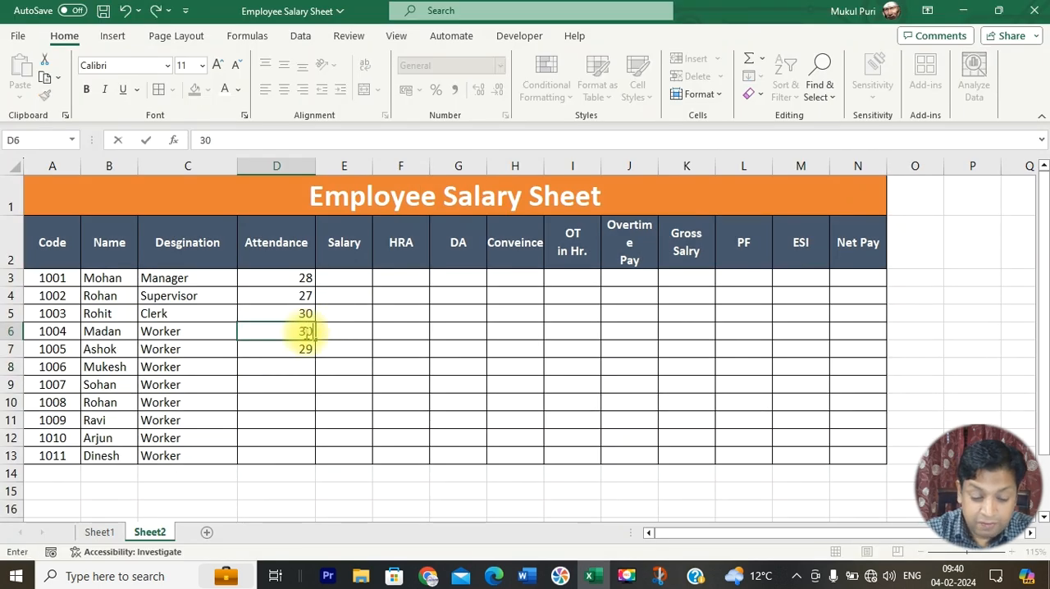
pyautogui.press('Return')
pyautogui.write('22')
pyautogui.press('Return')
pyautogui.write('29')
pyautogui.press('Return')
# Step: Enter the attendance values 27, 26 and 29 in D9:D11 from the reference capture
pyautogui.hotkey('alt', 'Tab')
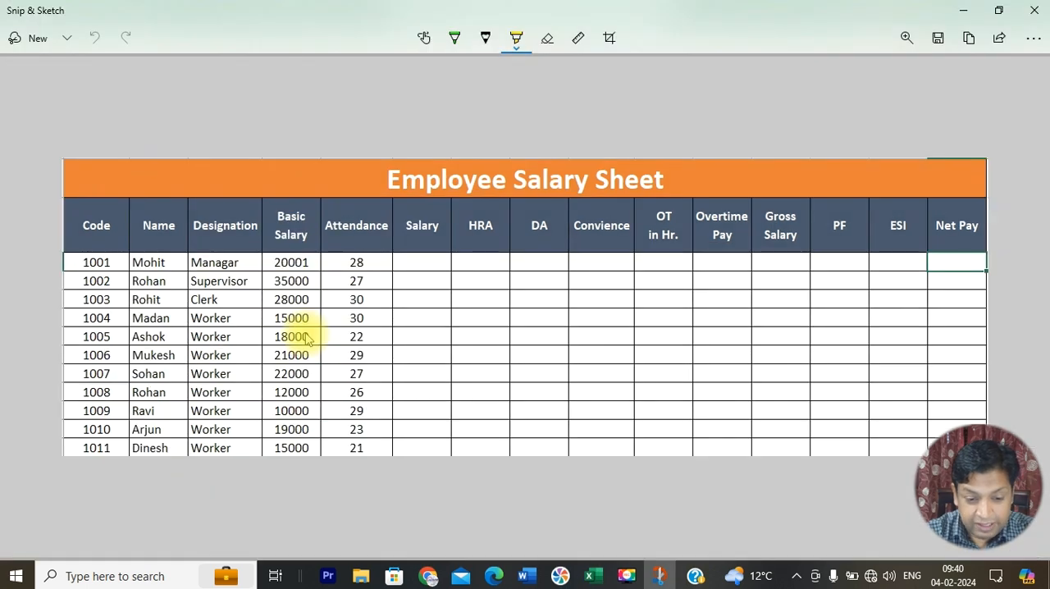
pyautogui.hotkey('alt', 'Tab')
pyautogui.write('27')
pyautogui.press('Return')
pyautogui.write('26')
pyautogui.press('Return')
pyautogui.write('29')
pyautogui.press('Return')
# Step: Enter the attendance values 23 and 21 in D12:D13 from the reference capture
pyautogui.hotkey('alt', 'Tab')
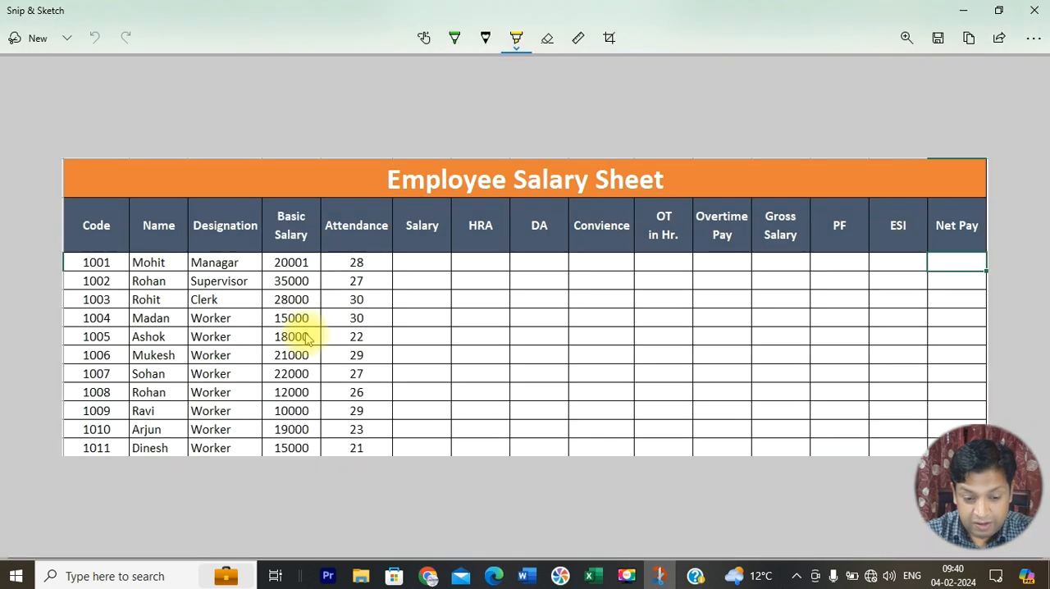
pyautogui.hotkey('alt', 'Tab')
pyautogui.write('23')
pyautogui.press('Return')
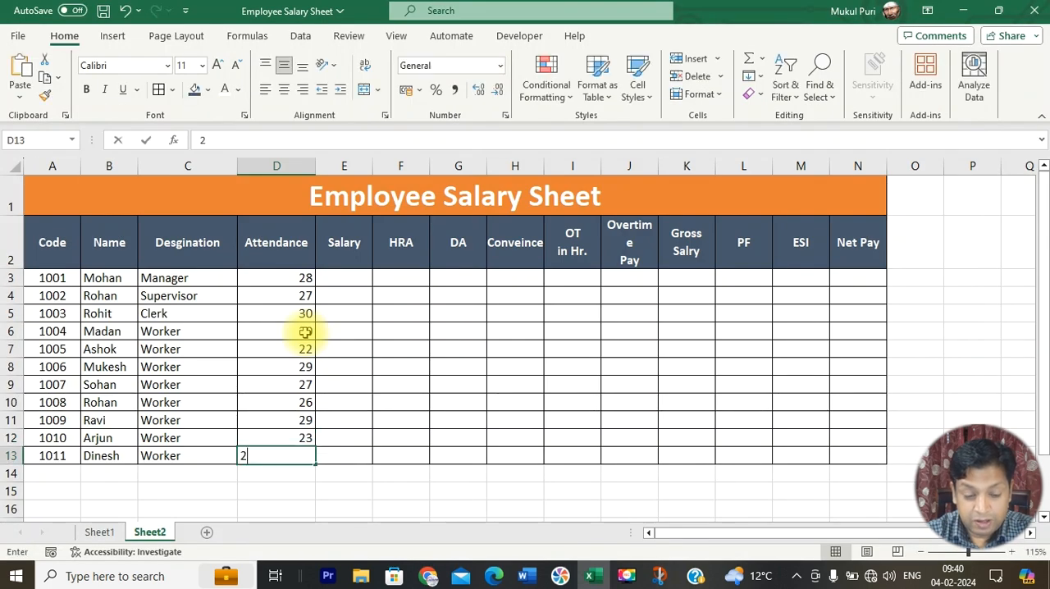
pyautogui.write('21')
pyautogui.press('Return')
# Step: Centre the cells D3:N13 horizontally and widen the Overtime Pay and Conveince columns to fit their headings
pyautogui.moveTo(279, 278); pyautogui.dragTo(860, 456)
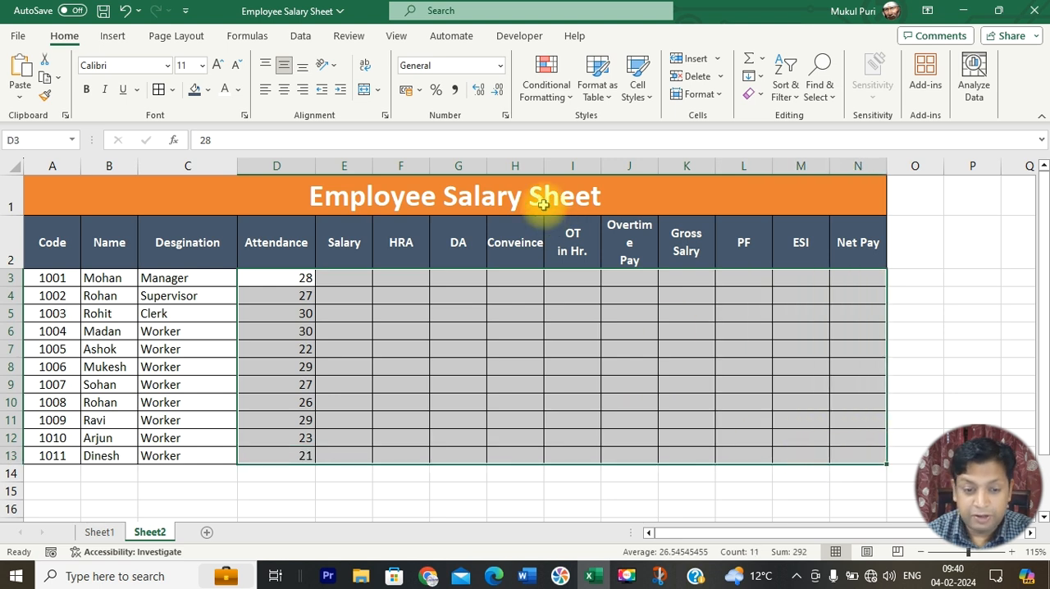
pyautogui.click(284, 89)
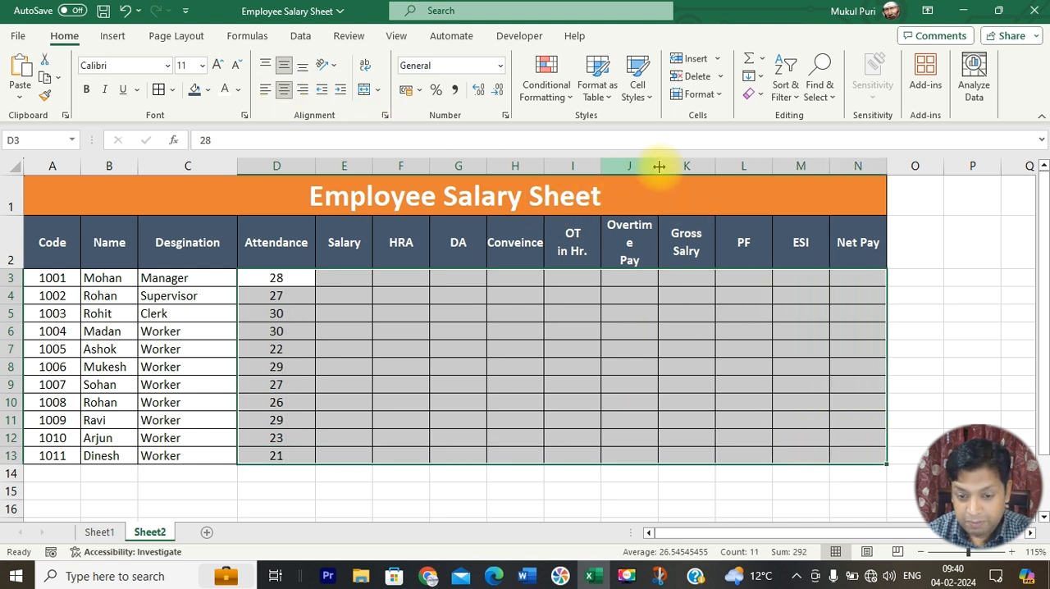
pyautogui.moveTo(661, 167); pyautogui.dragTo(671, 168)
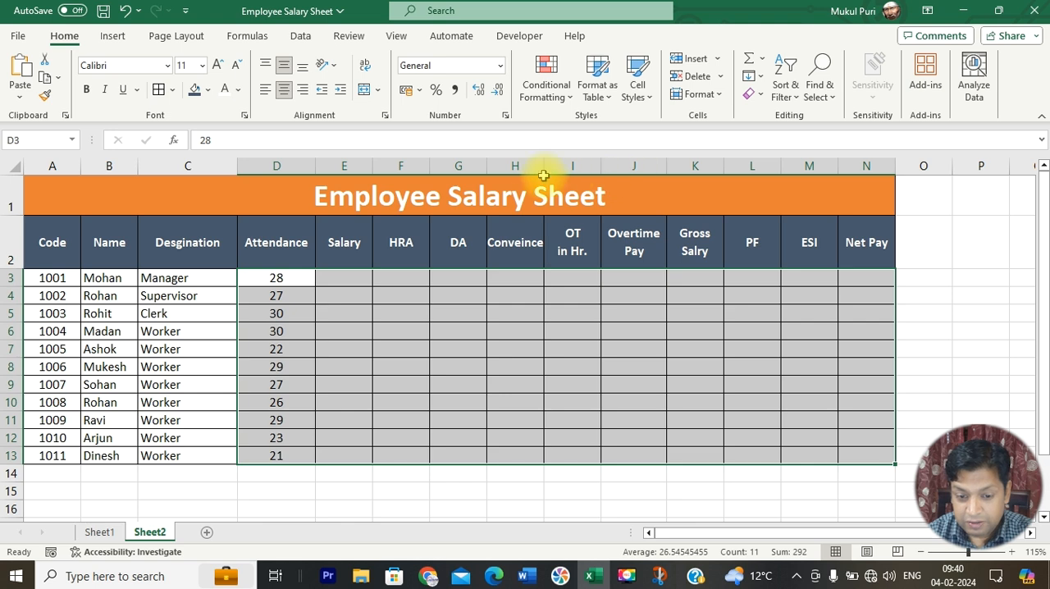
pyautogui.moveTo(544, 167); pyautogui.dragTo(557, 167)
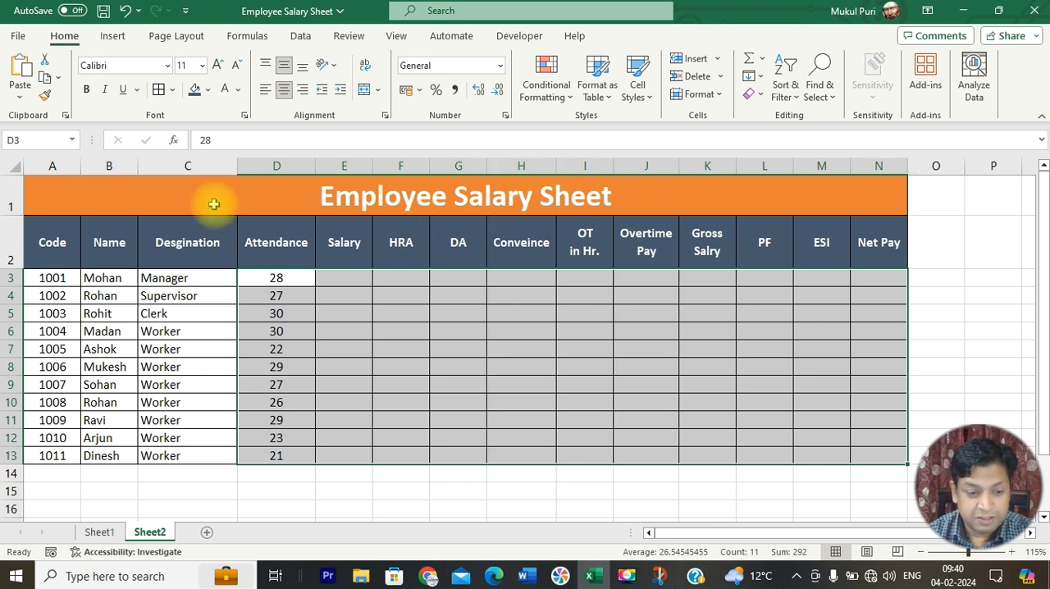
# Step: AutoFit the widths of columns A to D, from Code through Attendance, to their contents
pyautogui.doubleClick(80, 166)
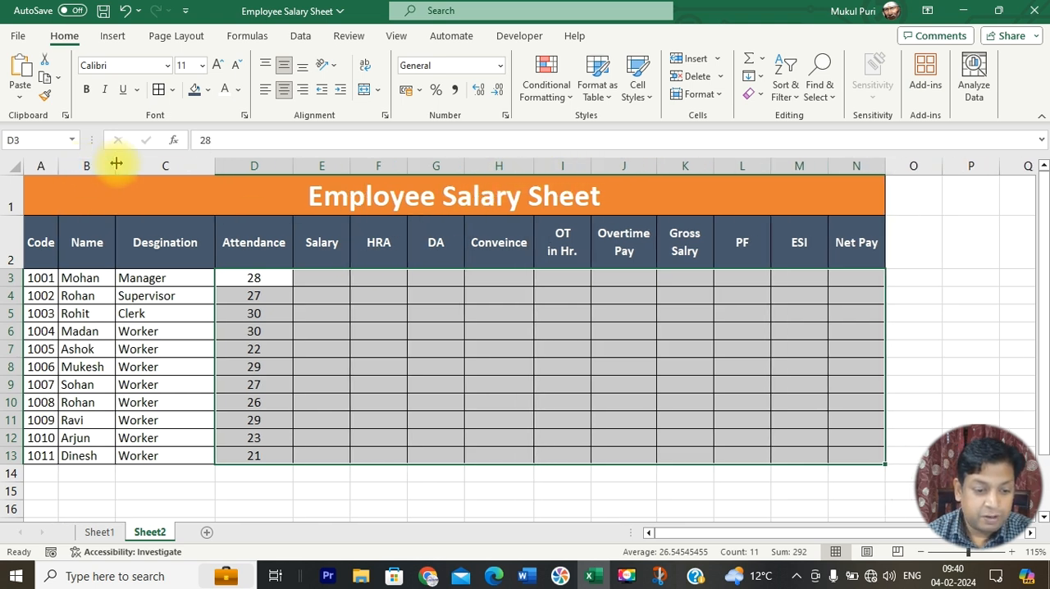
pyautogui.doubleClick(116, 166)
pyautogui.doubleClick(208, 166)
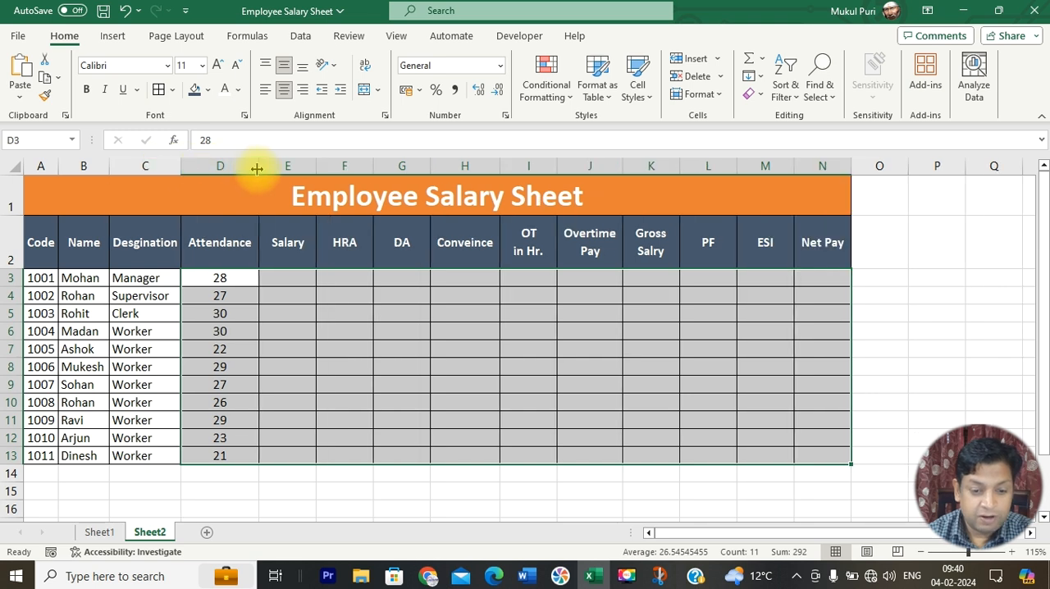
pyautogui.doubleClick(257, 167)
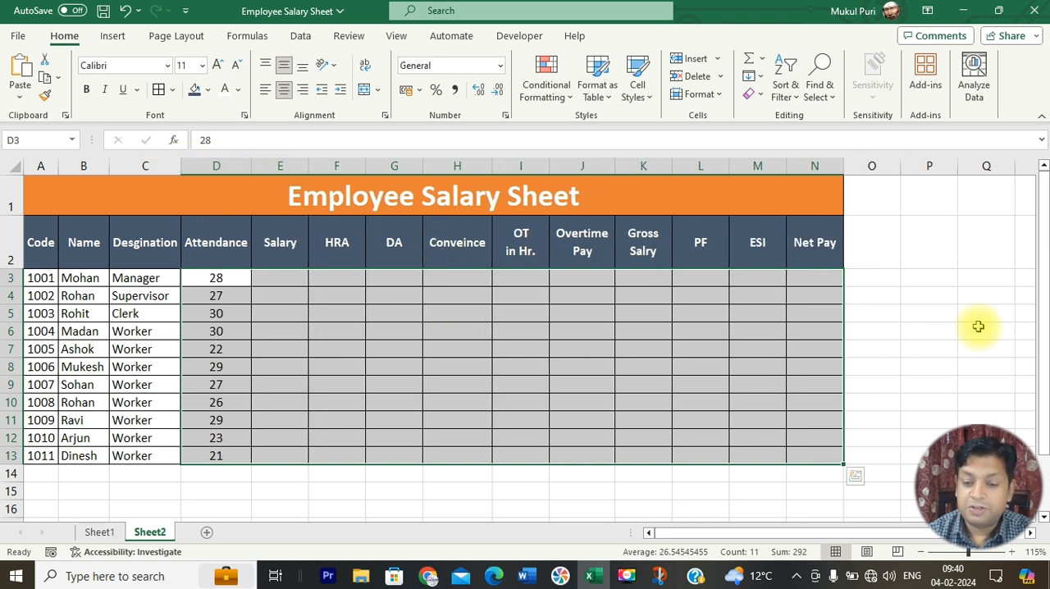
pyautogui.click(981, 328)
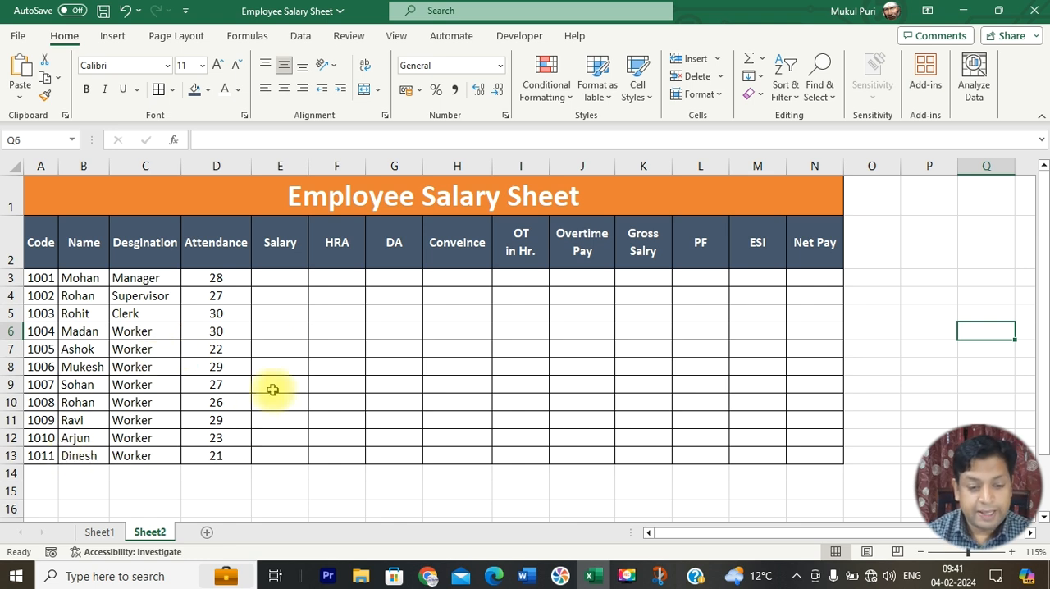
# Step: Switch to Sheet1 and examine the HRA, DA, Convience, PF and ESI calculation rules below the table
pyautogui.moveTo(294, 278); pyautogui.dragTo(294, 452)
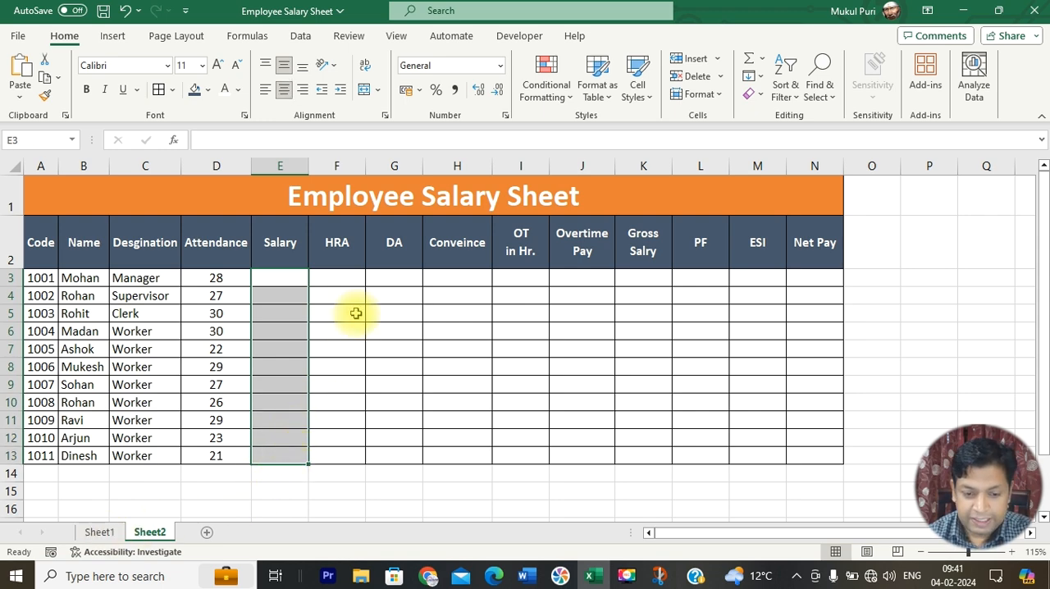
pyautogui.click(100, 533)
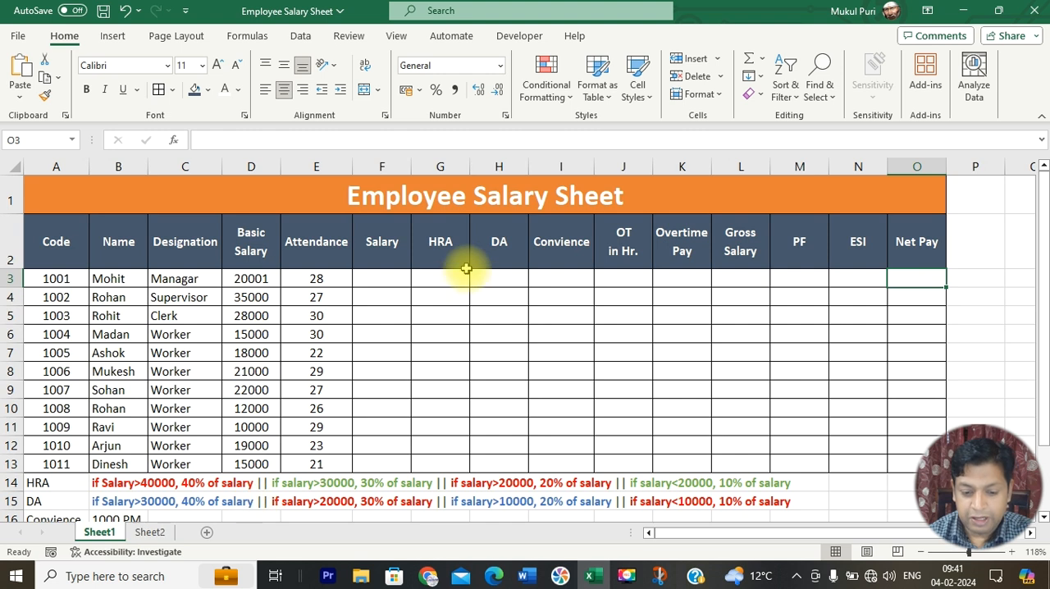
pyautogui.click(144, 484)
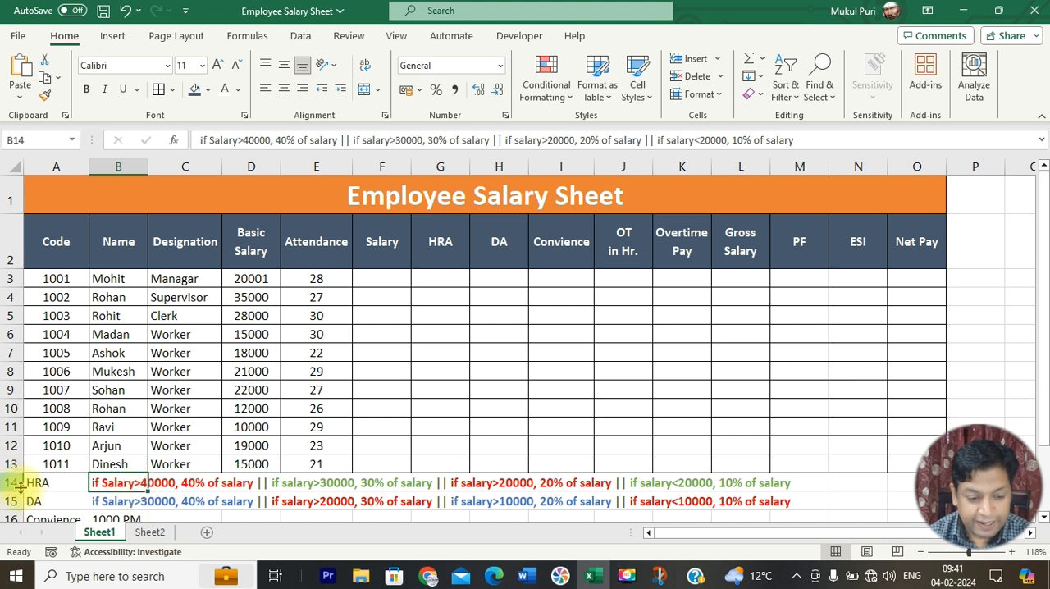
pyautogui.click(41, 484)
pyautogui.scroll(-1, 80, 466)
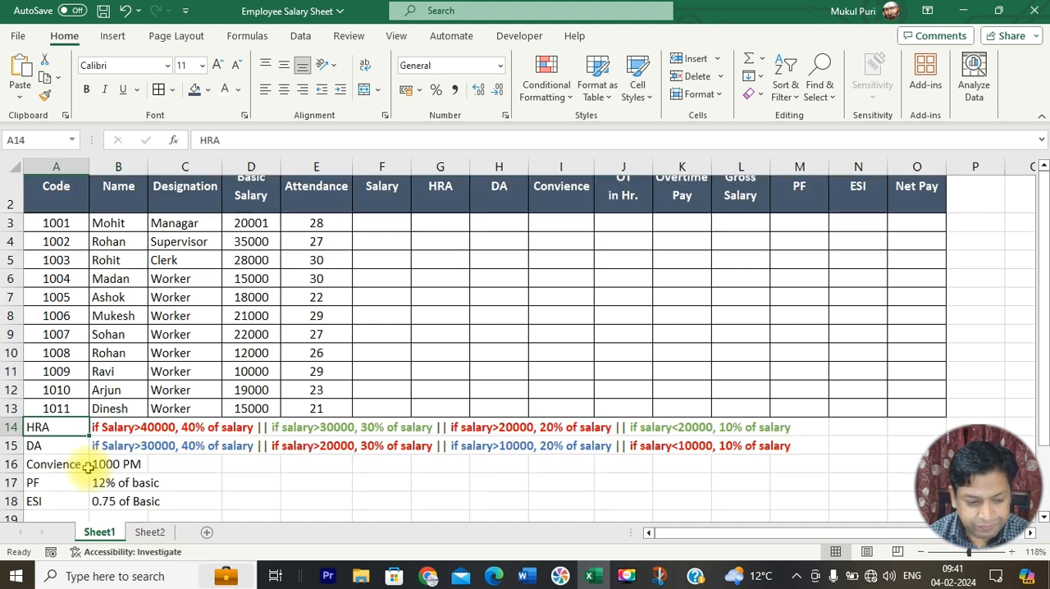
pyautogui.click(57, 470)
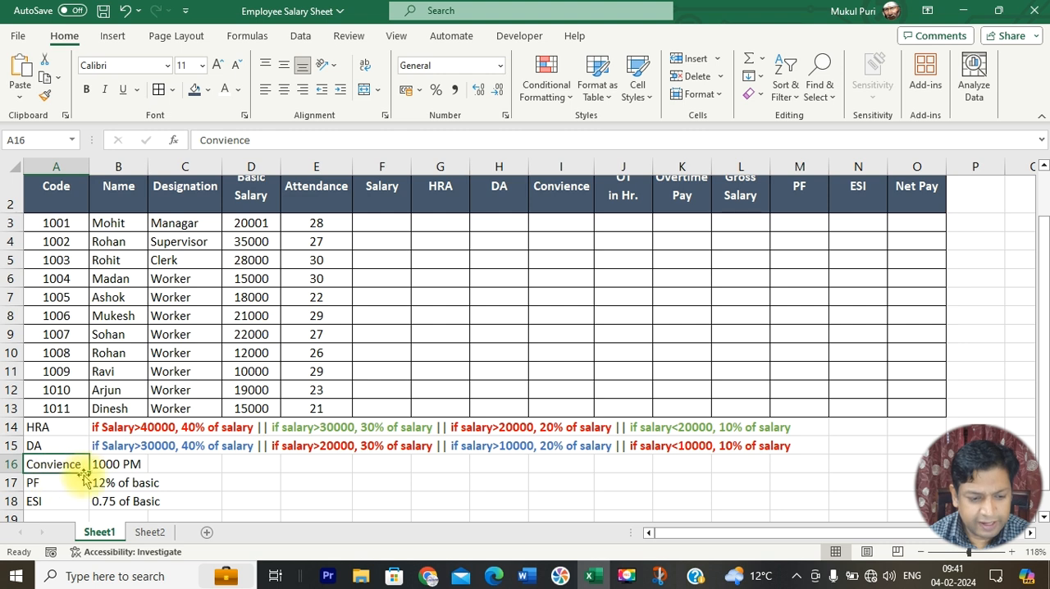
pyautogui.click(132, 465)
pyautogui.doubleClick(127, 465)
# Step: Enter 1000 as the Convience amount in I3 on Sheet1 and fill it down through I13
pyautogui.scroll(1, 452, 328)
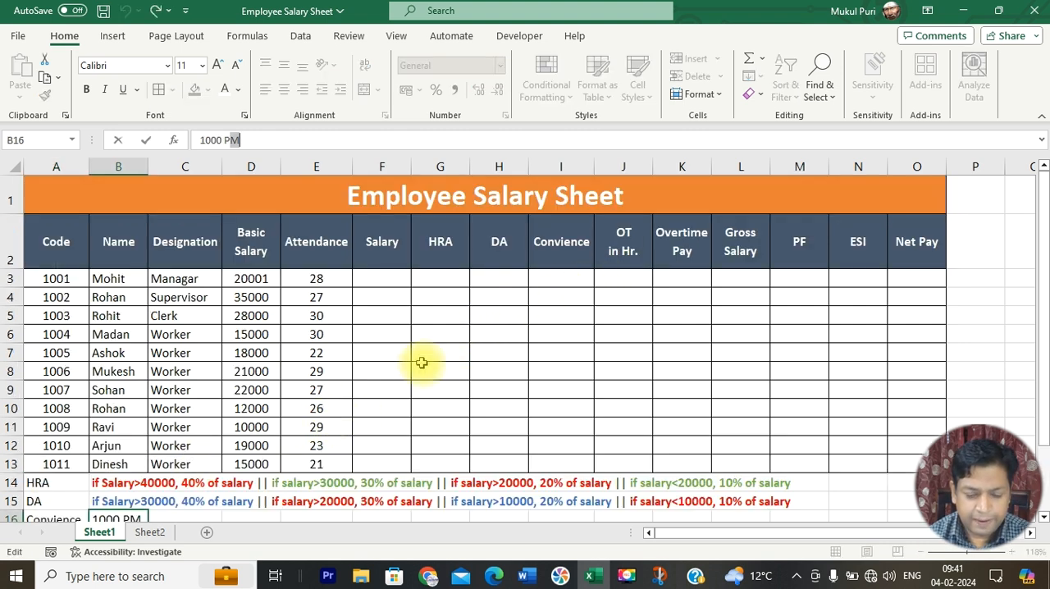
pyautogui.click(571, 281)
pyautogui.write('1000')
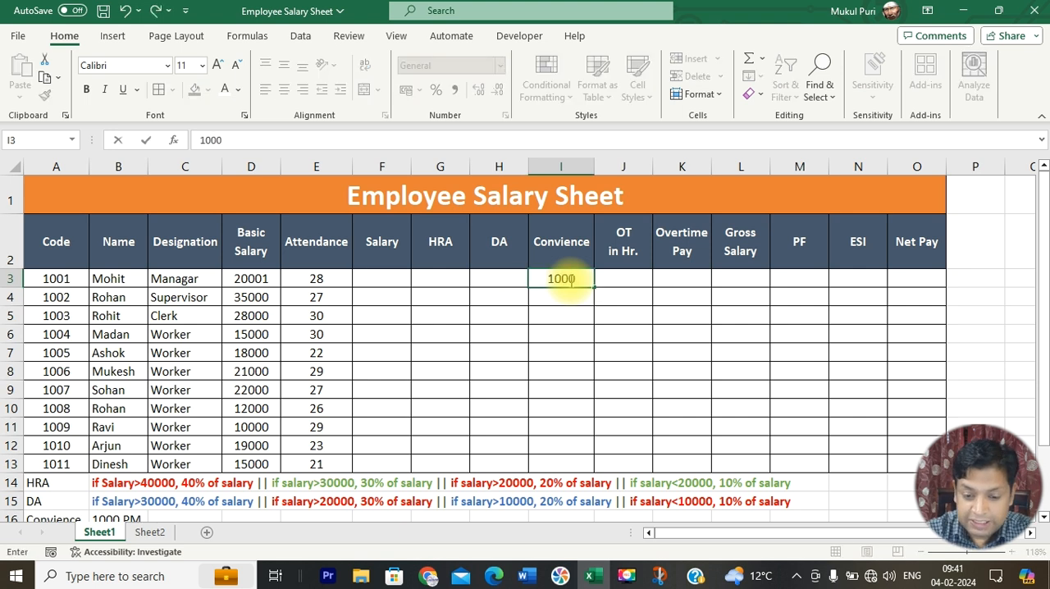
pyautogui.press('Return')
pyautogui.click(571, 279)
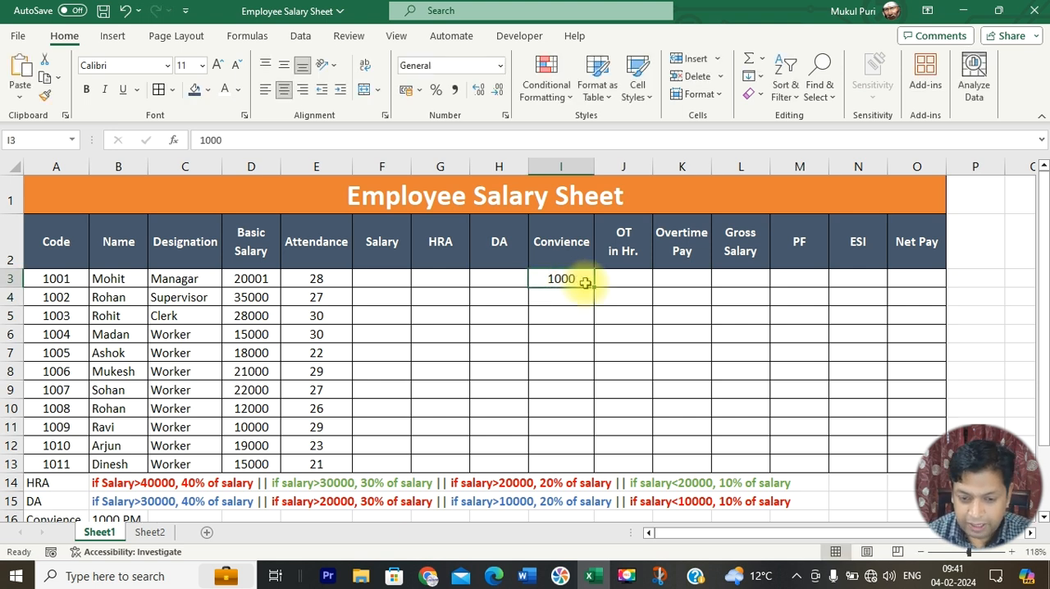
pyautogui.moveTo(597, 288); pyautogui.dragTo(593, 462)
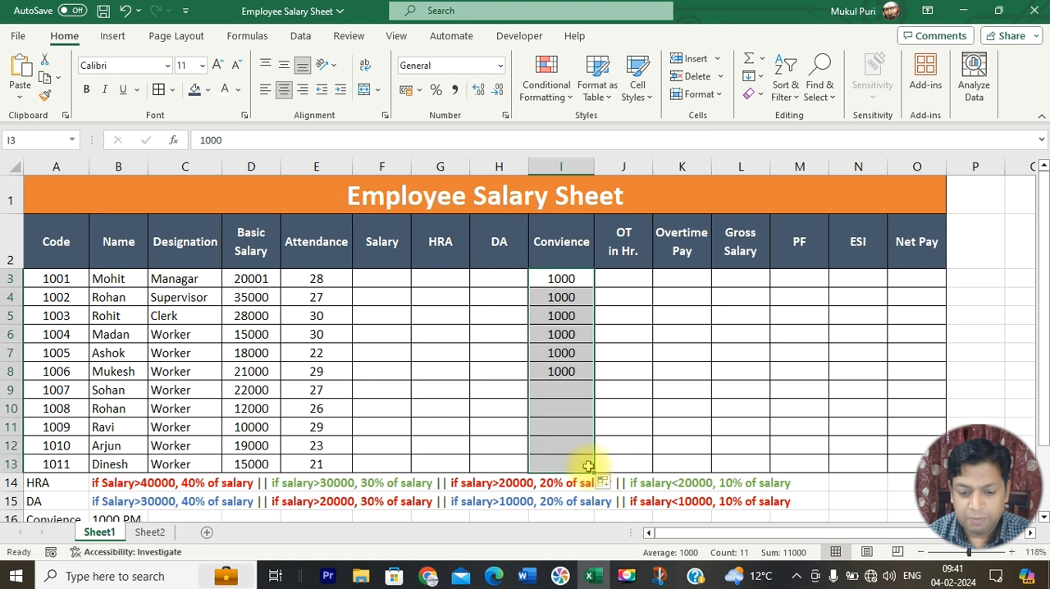
pyautogui.scroll(-1, 588, 465)
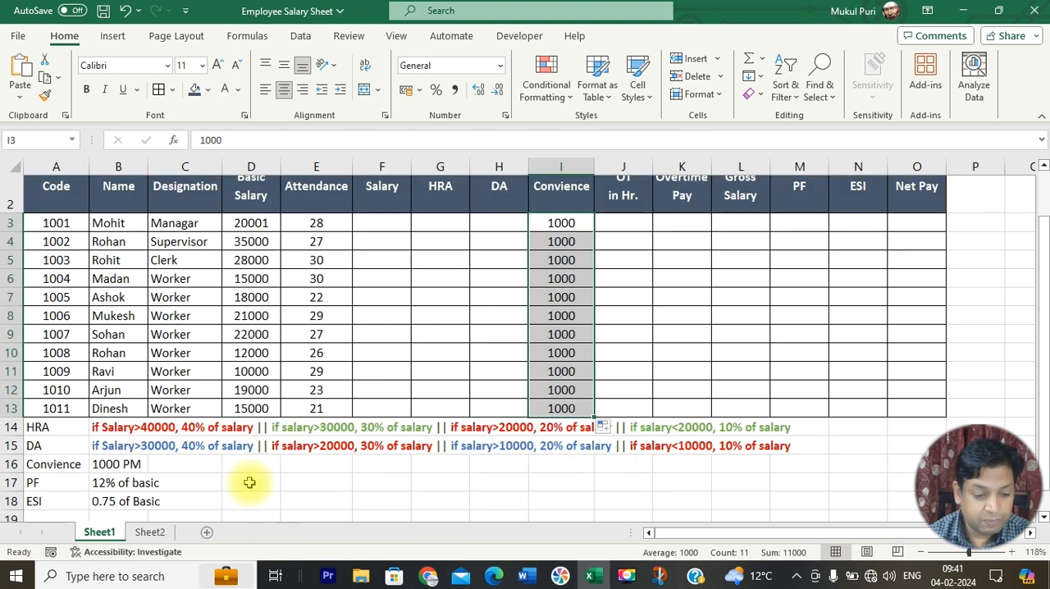
# Step: Enter the salary formula =D3/30*E3 in F3, dividing basic salary by 30 days and multiplying by attendance
pyautogui.click(110, 463)
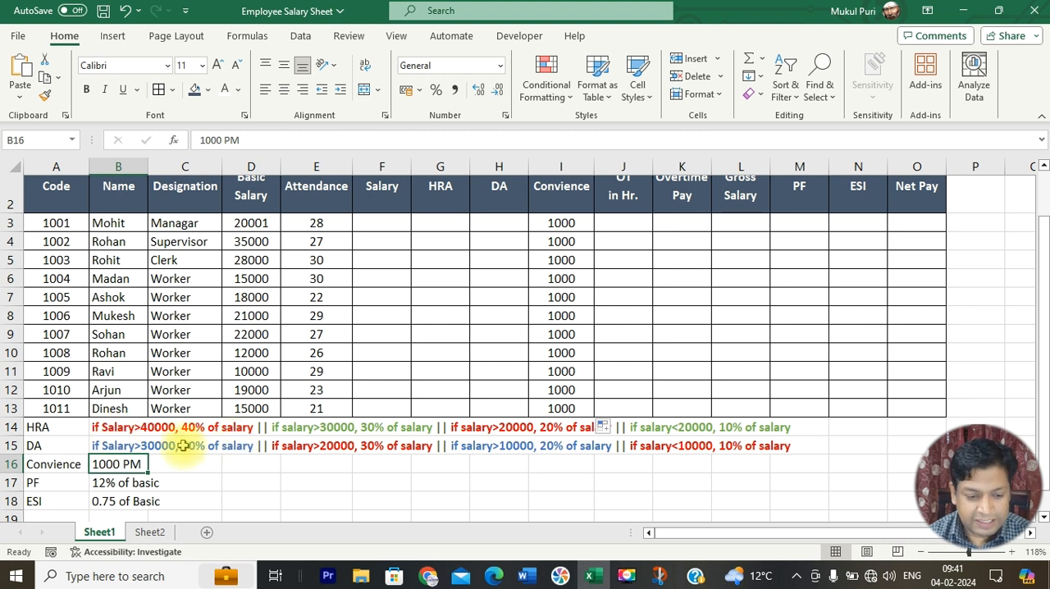
pyautogui.click(383, 224)
pyautogui.scroll(1, 375, 352)
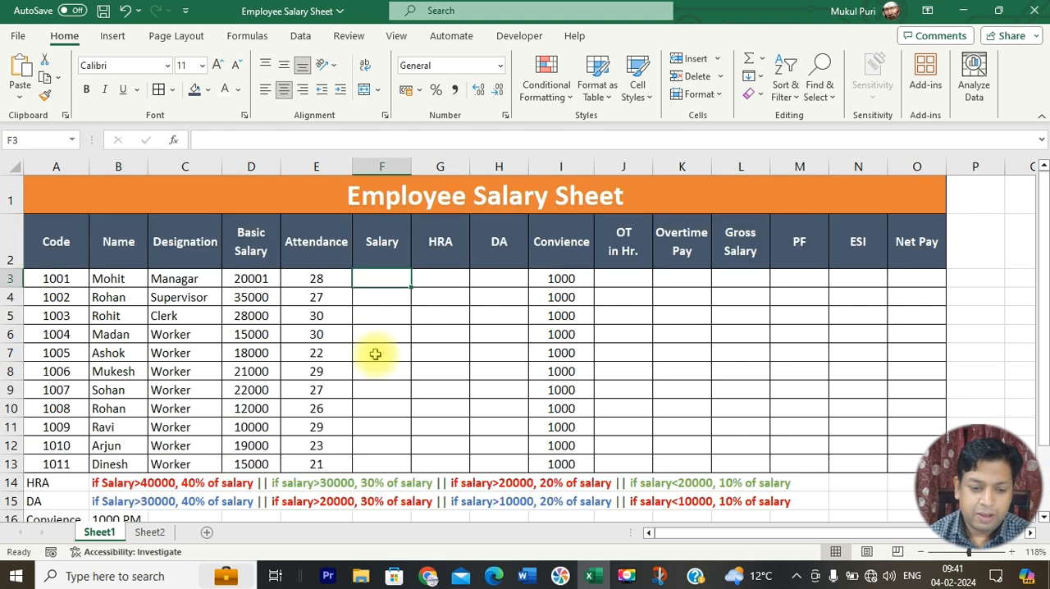
pyautogui.click(247, 277)
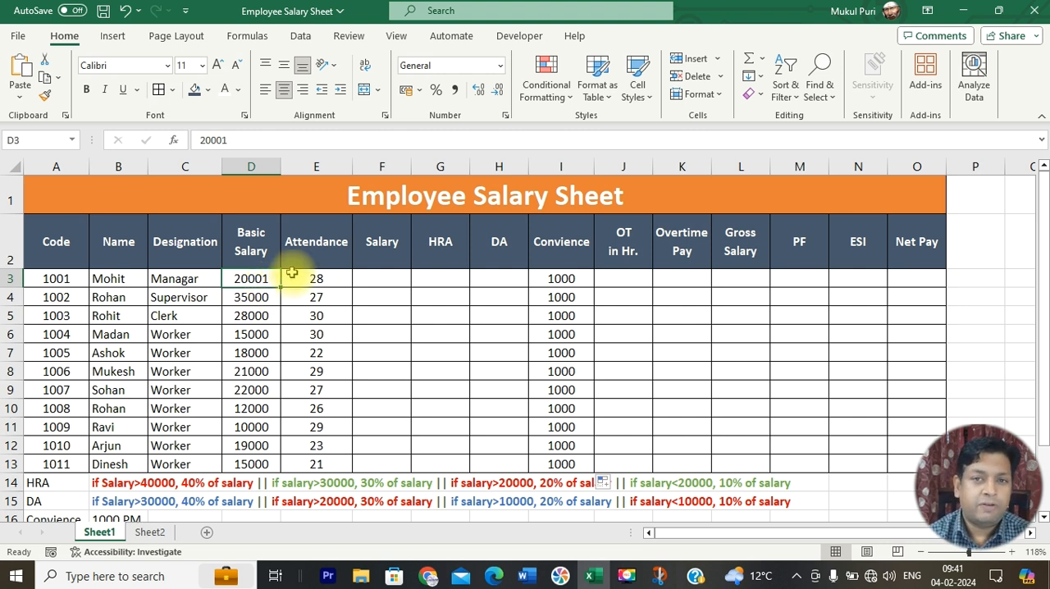
pyautogui.click(368, 278)
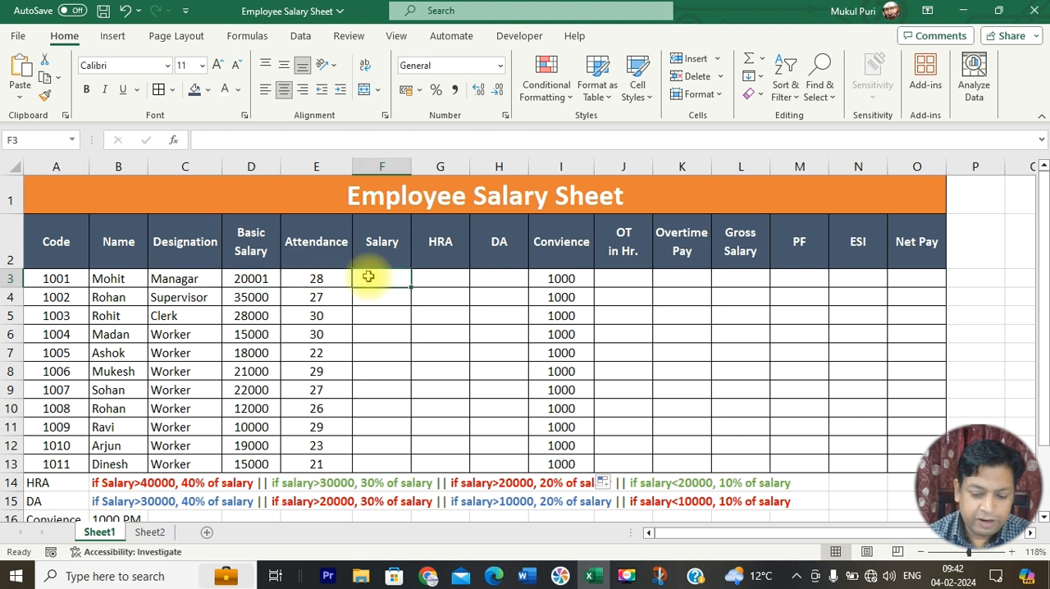
pyautogui.write('=')
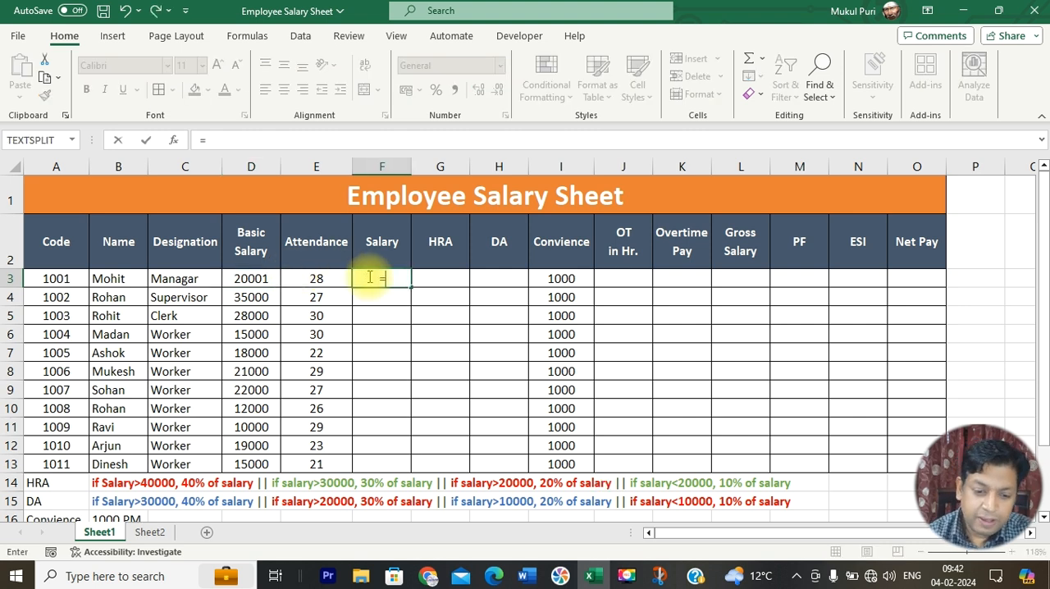
pyautogui.click(259, 279)
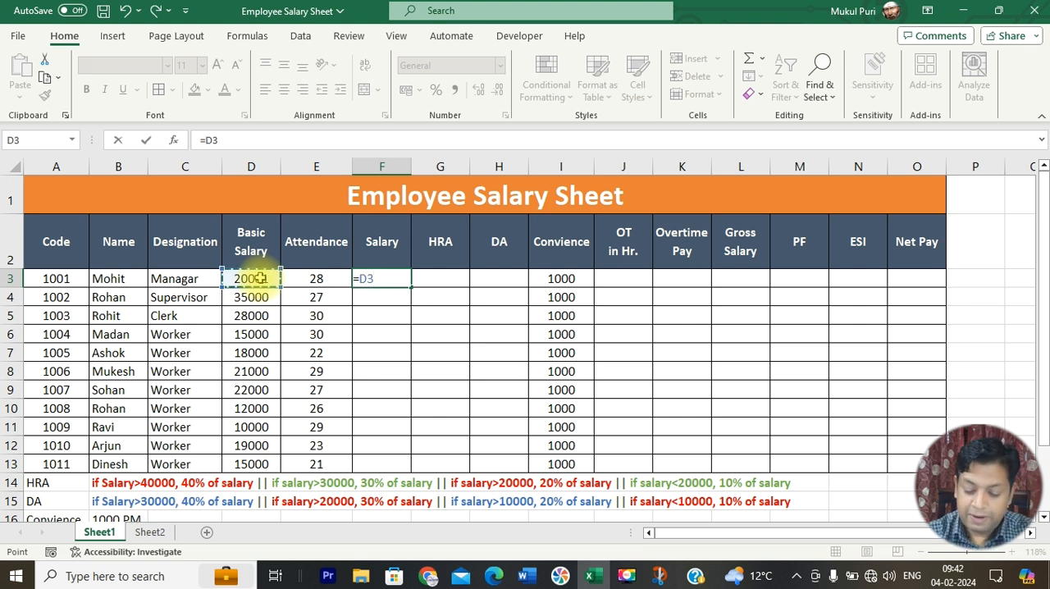
pyautogui.write('/30')
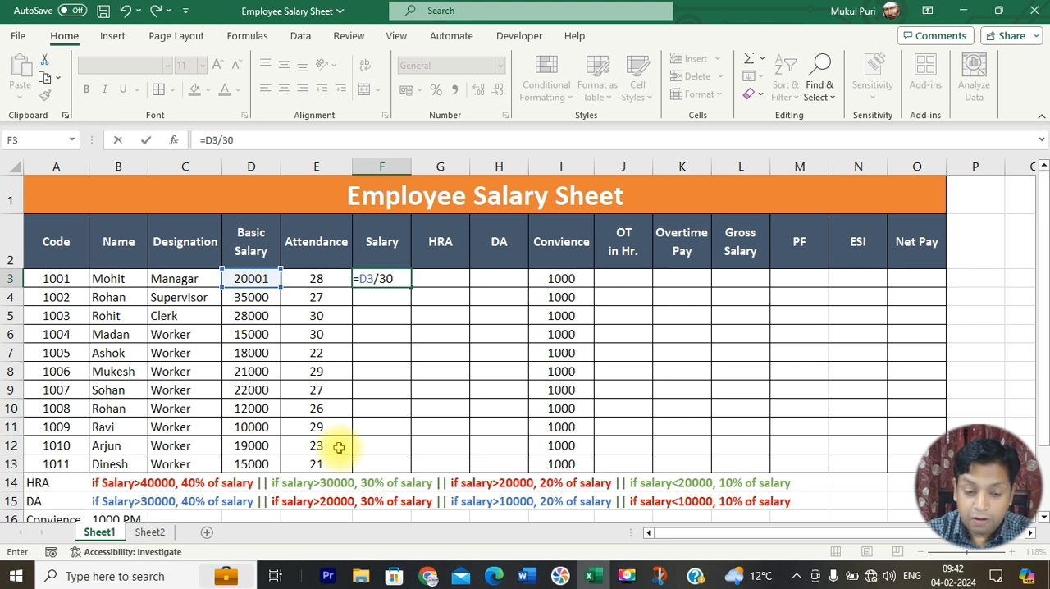
pyautogui.write('*')
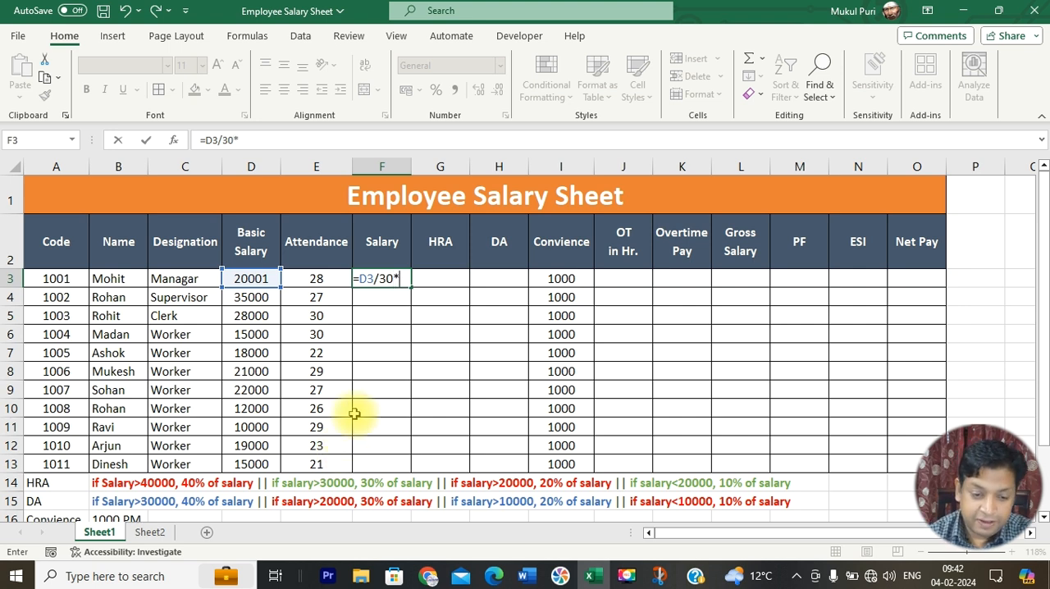
pyautogui.click(320, 279)
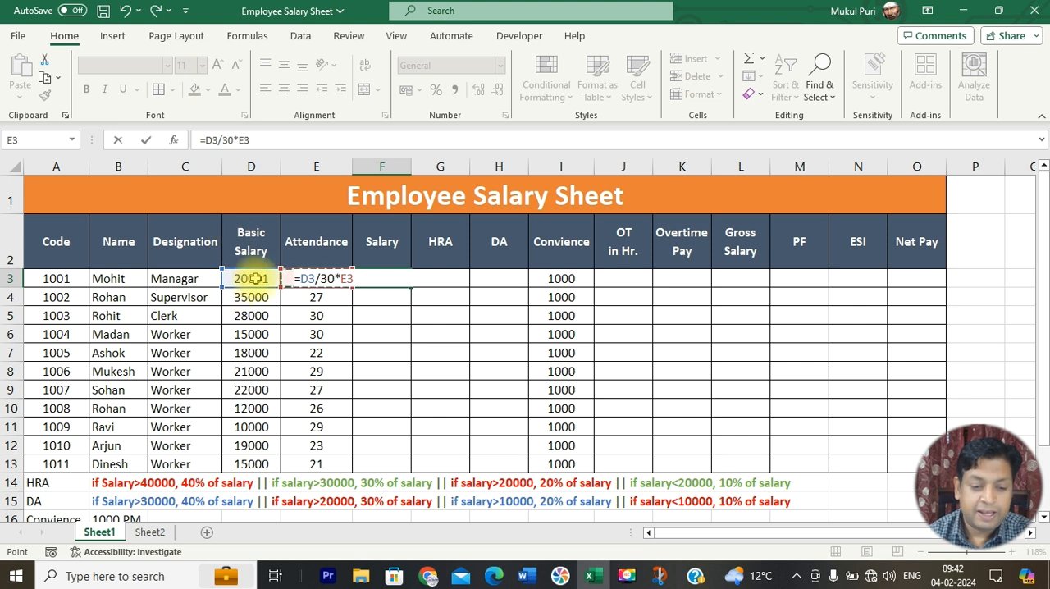
pyautogui.moveTo(233, 142); pyautogui.dragTo(209, 146)
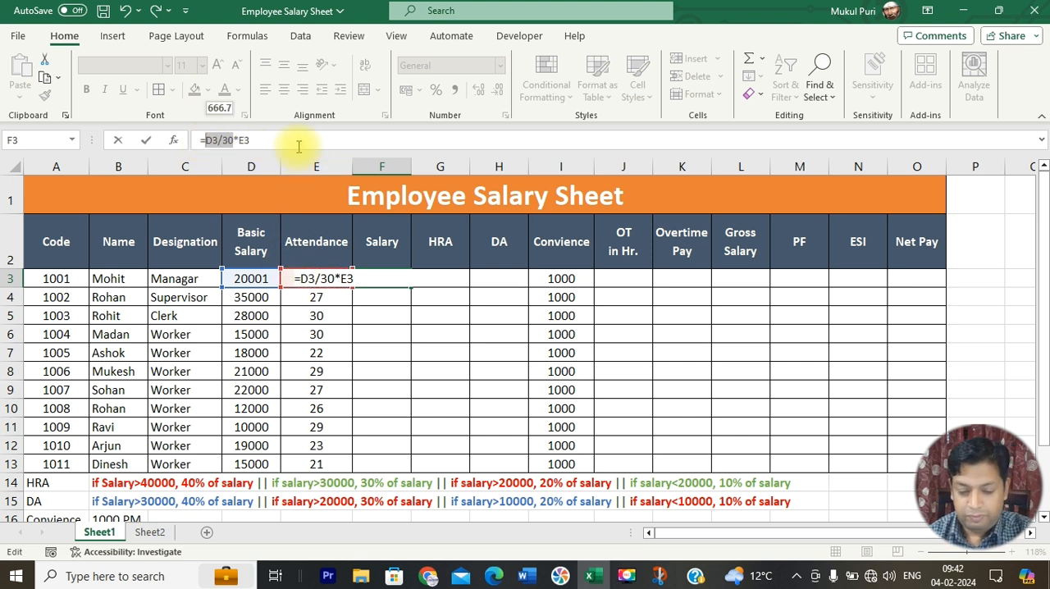
pyautogui.press('Return')
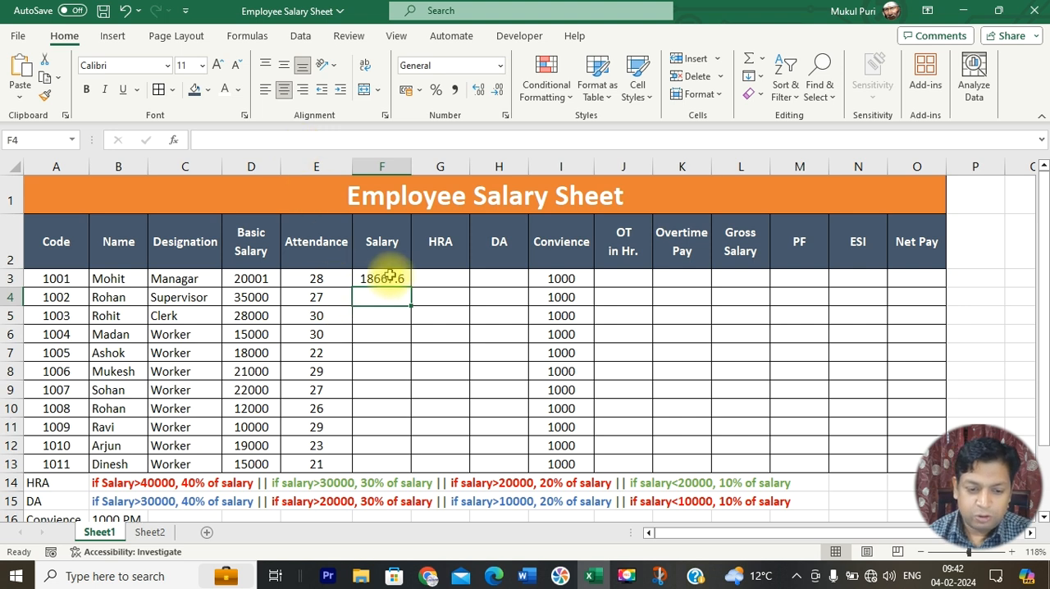
# Step: Try the attendance values 30, 1, 10, 20 and 30 in E3 to test the salary formula
pyautogui.click(390, 279)
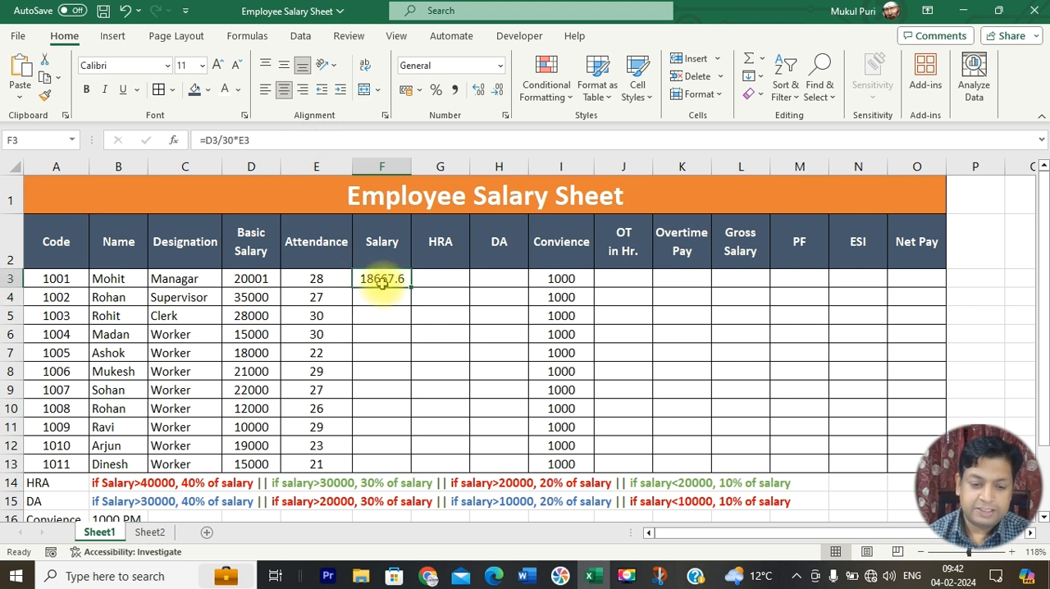
pyautogui.click(317, 279)
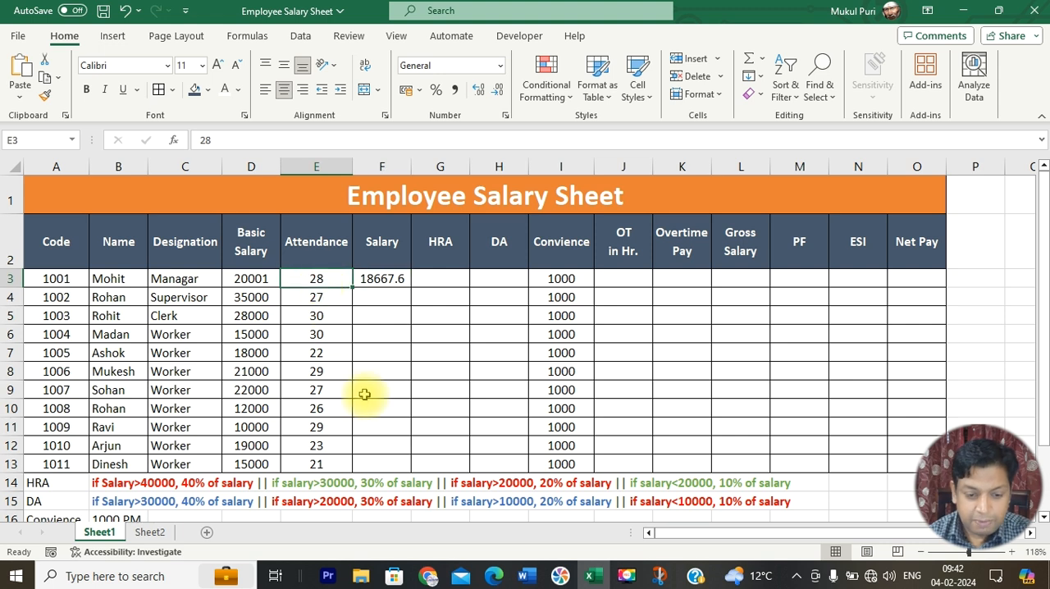
pyautogui.write('30')
pyautogui.press('Return')
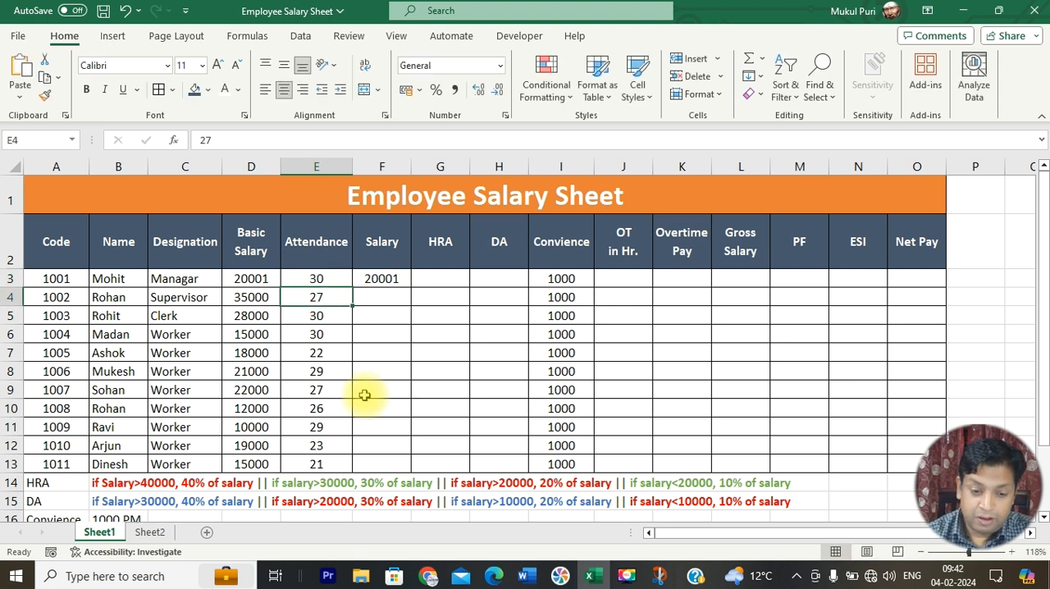
pyautogui.click(317, 279)
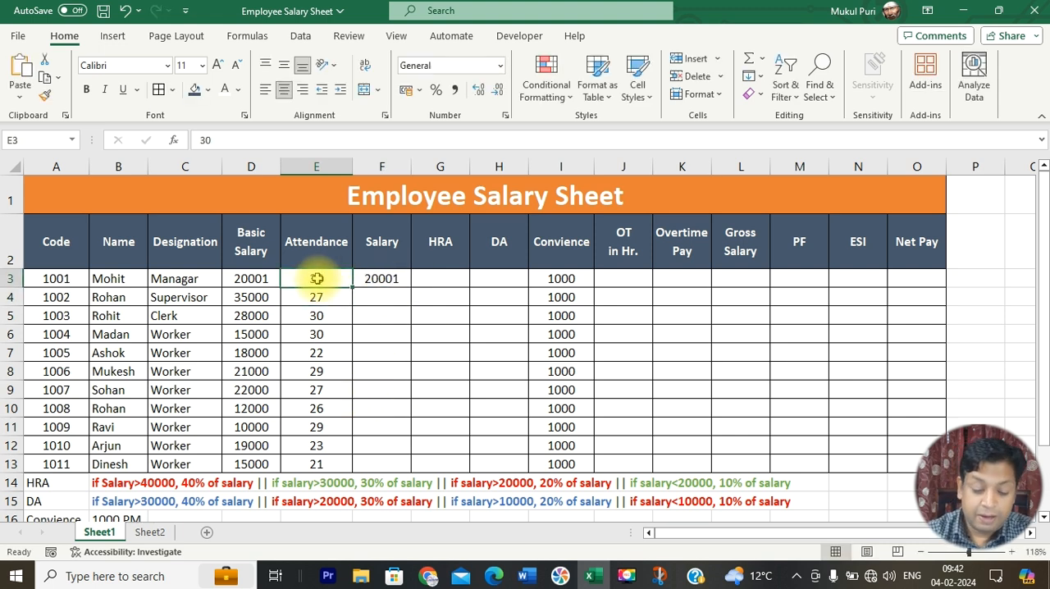
pyautogui.write('1')
pyautogui.press('Return')
pyautogui.click(317, 279)
pyautogui.write('10')
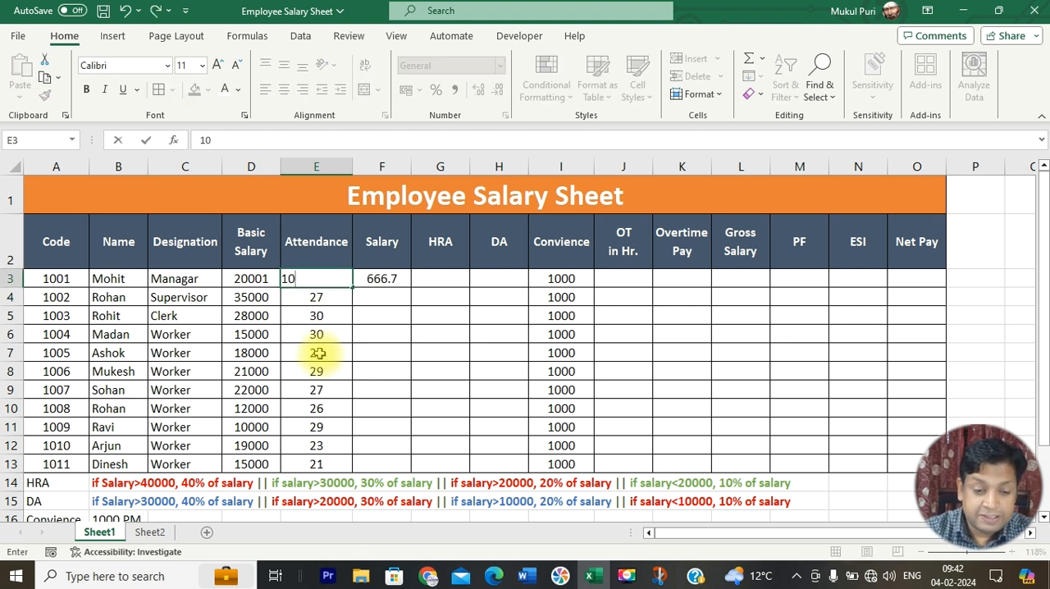
pyautogui.press('Return')
pyautogui.click(332, 280)
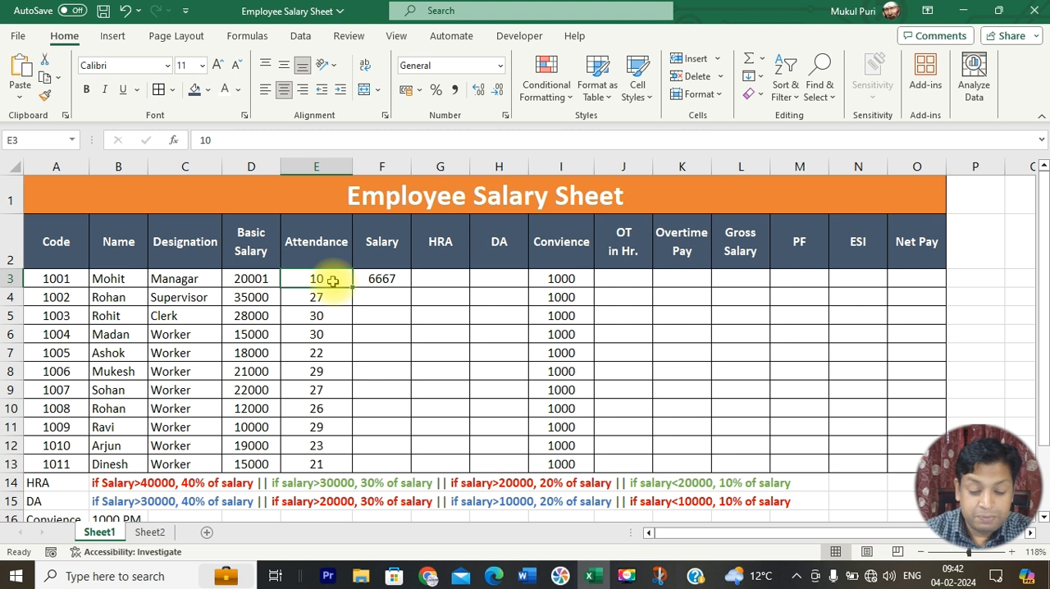
pyautogui.write('20')
pyautogui.press('Return')
pyautogui.click(332, 280)
pyautogui.write('30')
pyautogui.press('Return')
# Step: Set the attendance in E3 to 26
pyautogui.click(333, 281)
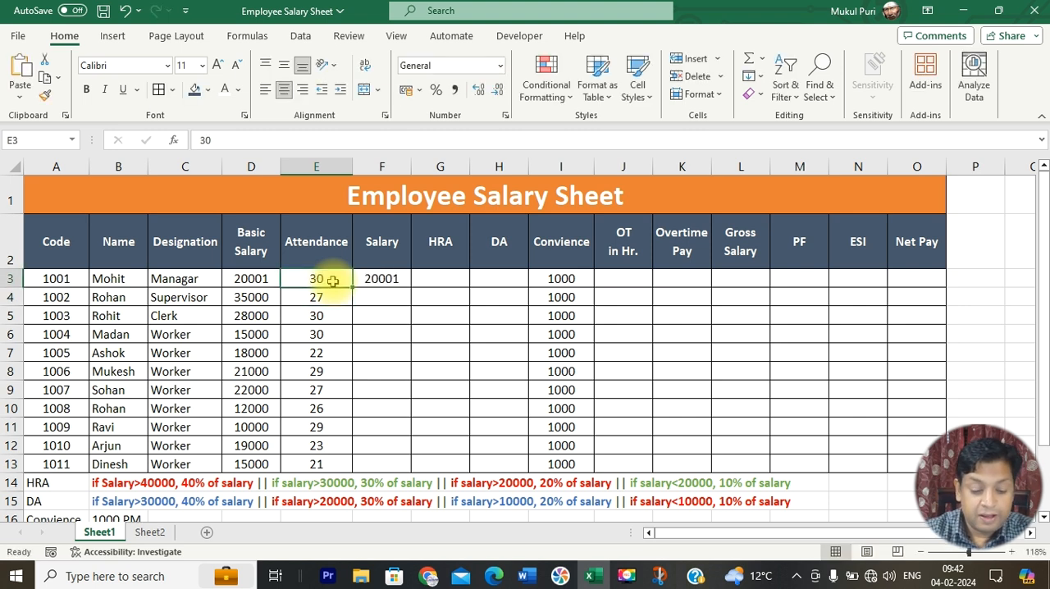
pyautogui.write('26')
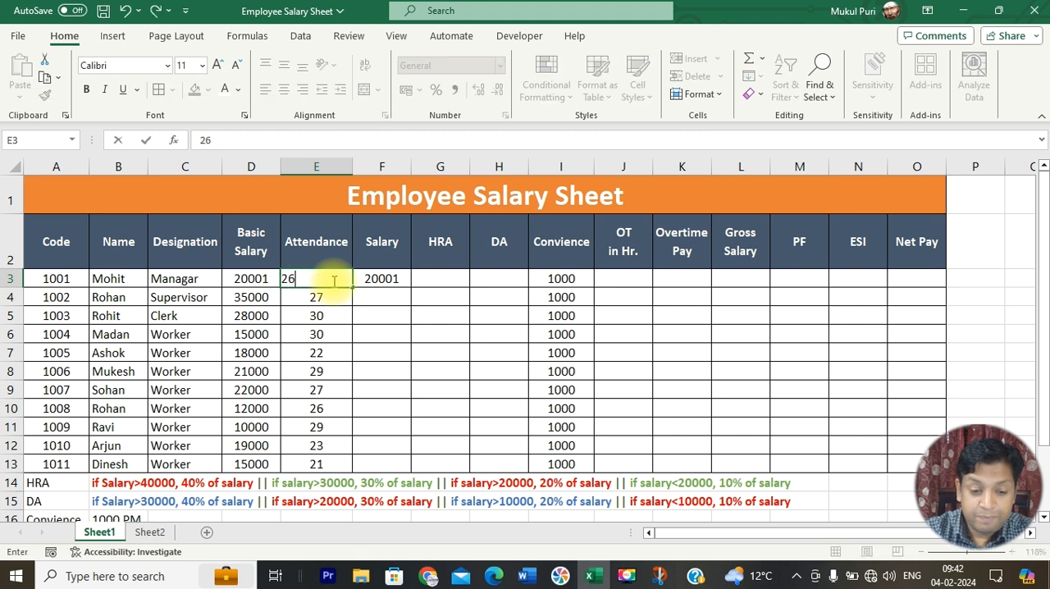
pyautogui.press('Return')
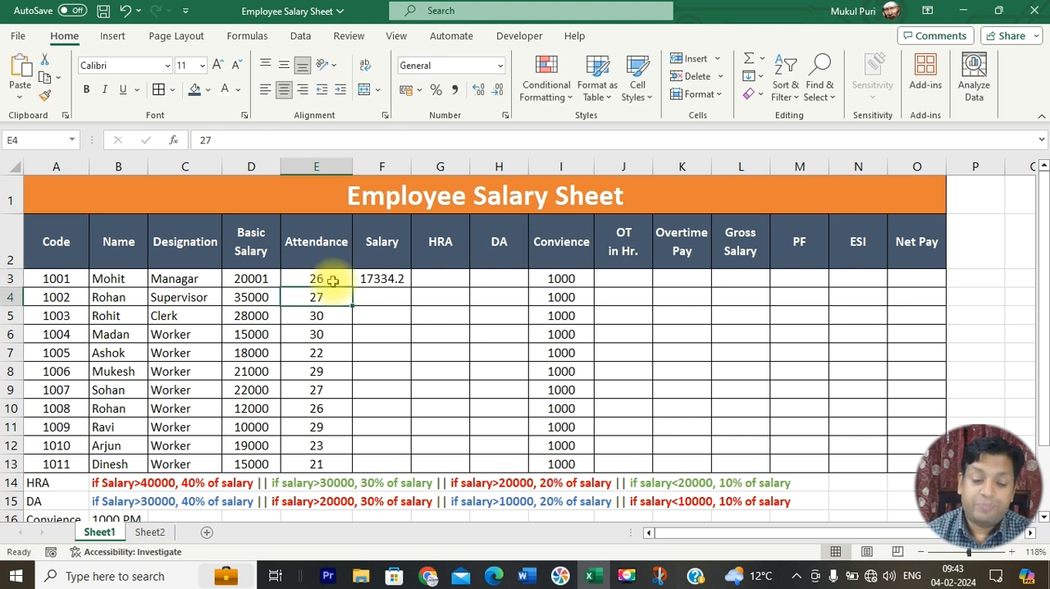
# Step: Wrap the salary formula in F3 in ROUND with zero decimal digits, making it =ROUND(D3/30*E3,0)
pyautogui.click(387, 278)
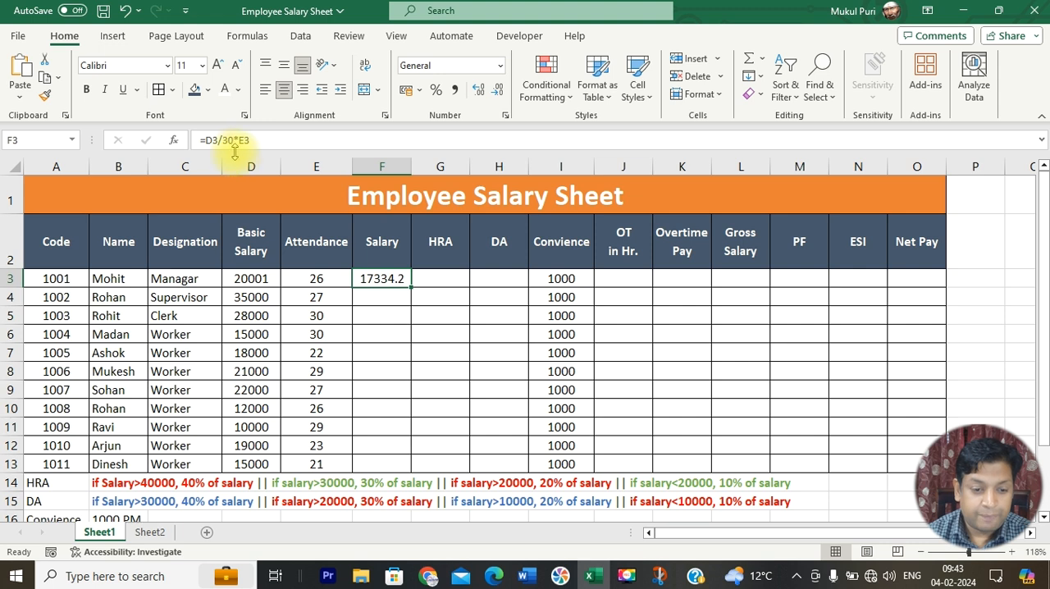
pyautogui.click(207, 141)
pyautogui.moveTo(209, 141); pyautogui.dragTo(258, 143)
pyautogui.click(258, 143)
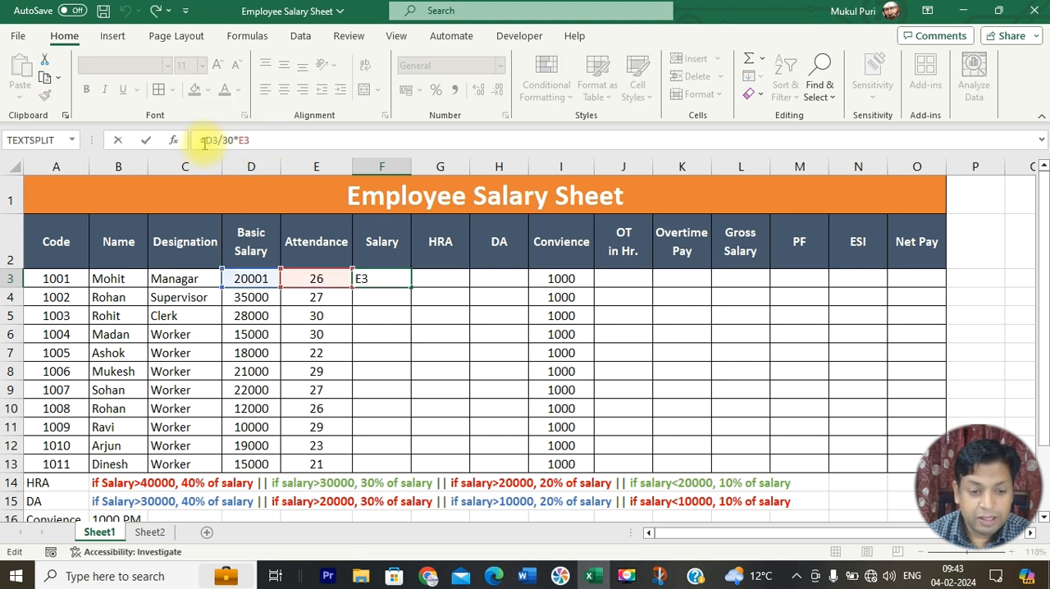
pyautogui.click(204, 140)
pyautogui.write('roun')
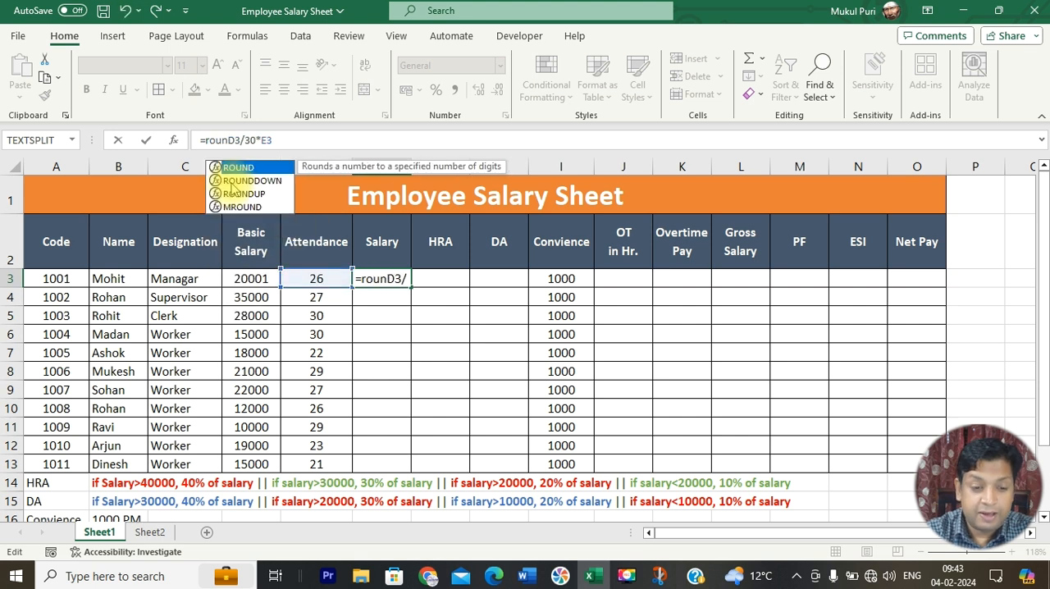
pyautogui.write('d(')
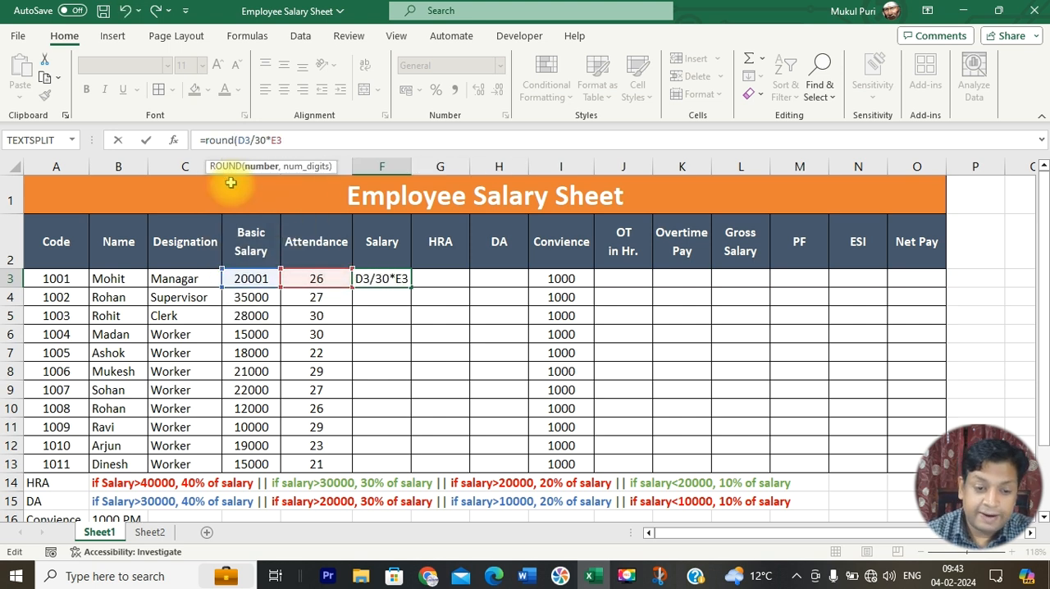
pyautogui.moveTo(239, 141); pyautogui.dragTo(286, 140)
pyautogui.click(301, 140)
pyautogui.write(',')
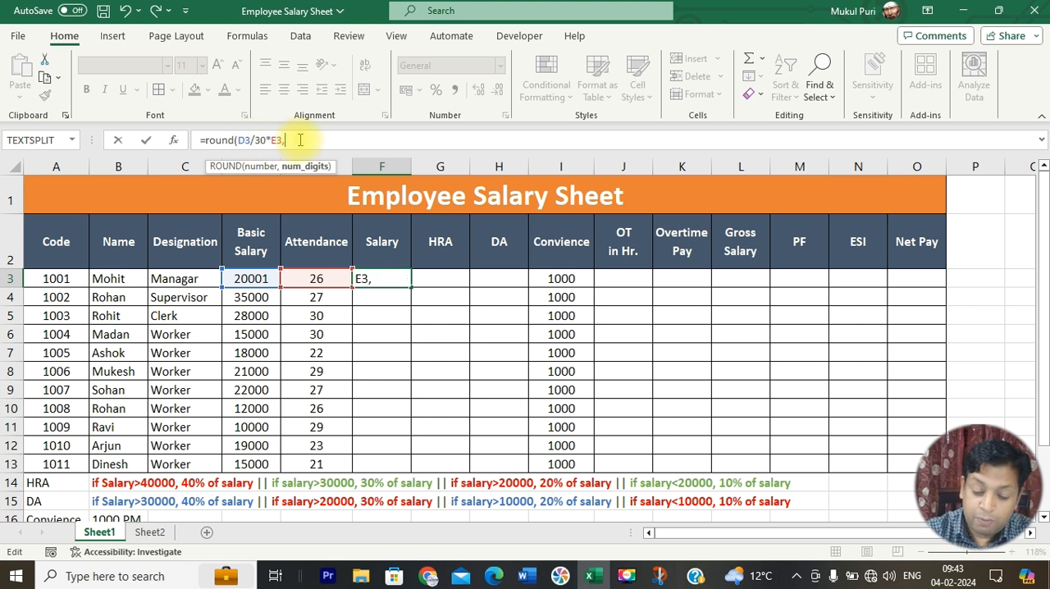
pyautogui.write('0)')
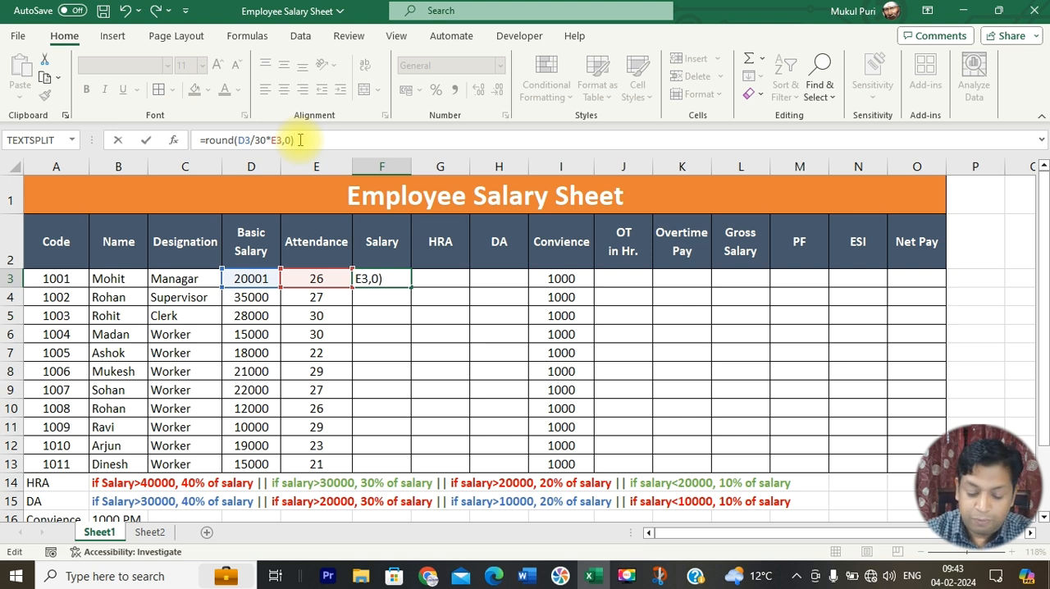
pyautogui.press('Return')
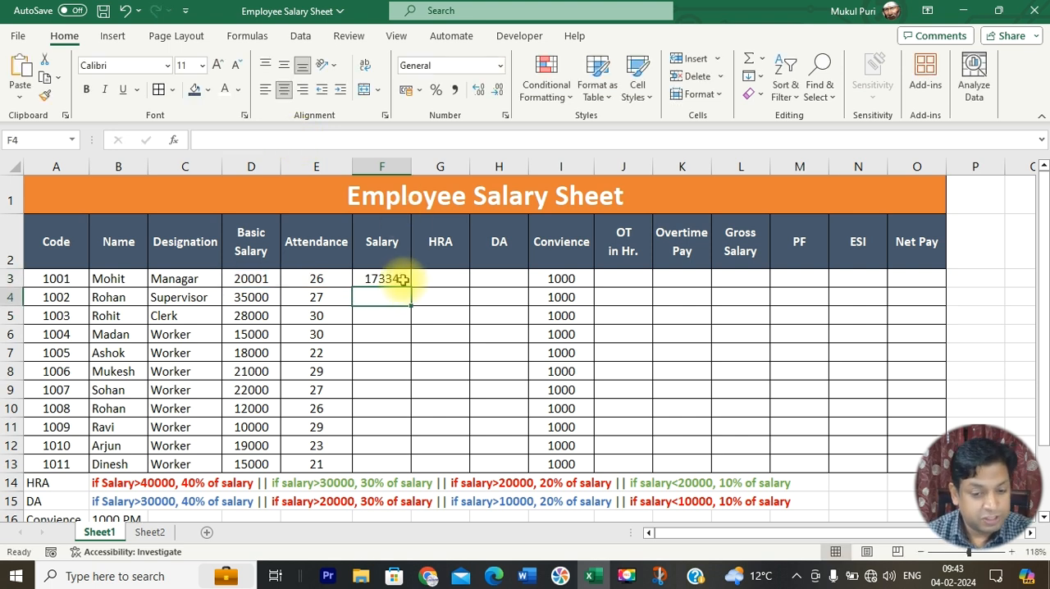
# Step: Fill the rounded salary formula from F3 down through F13
pyautogui.click(402, 279)
pyautogui.moveTo(411, 288); pyautogui.dragTo(409, 463)
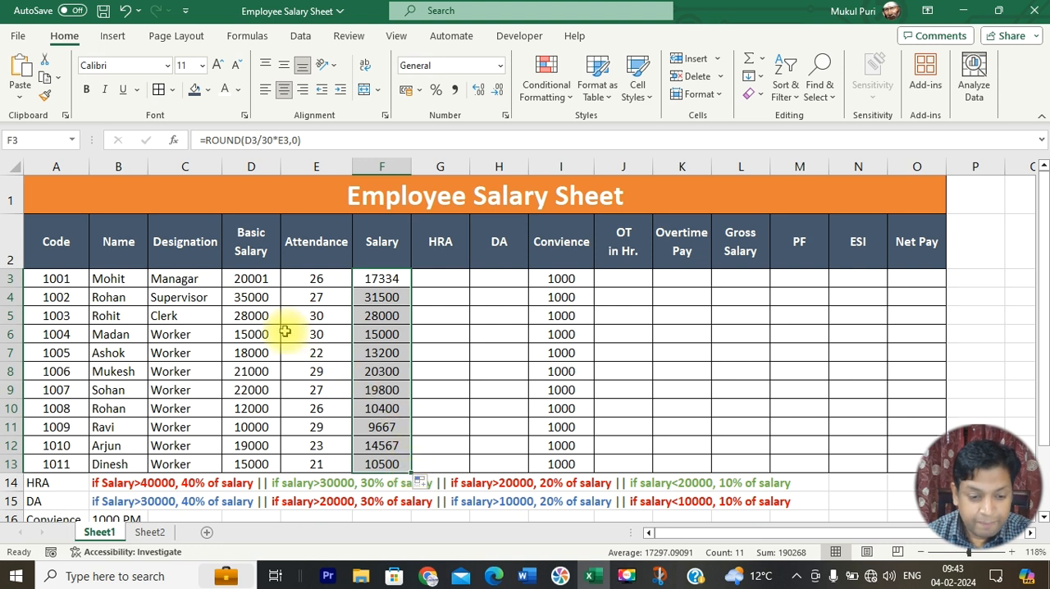
pyautogui.click(383, 280)
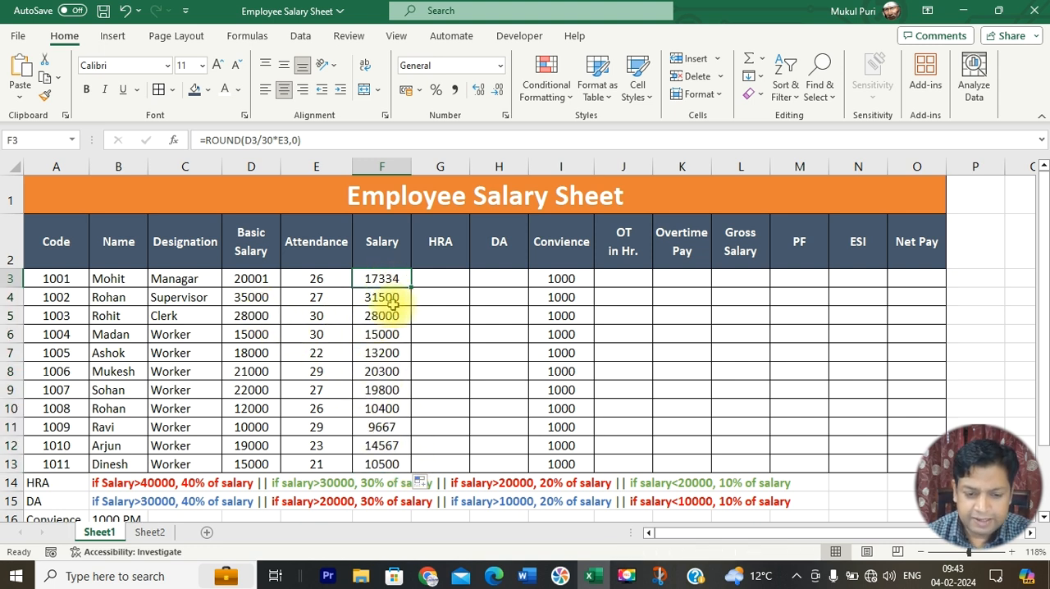
# Step: Examine the salary formula in F13, including its D13/30 daily-rate part and the basic salary and attendance cells it uses
pyautogui.click(261, 464)
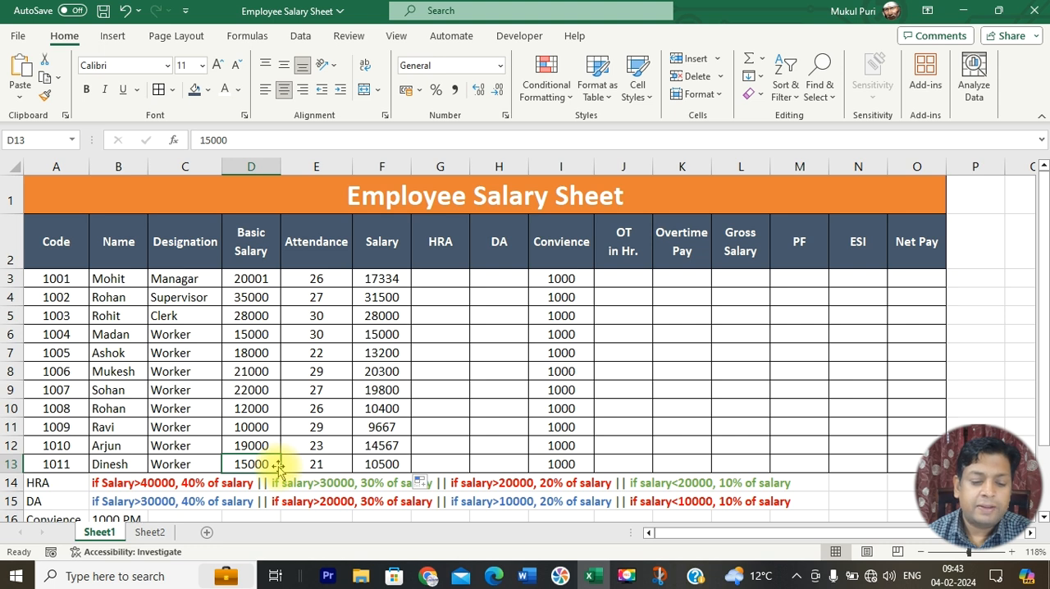
pyautogui.click(314, 464)
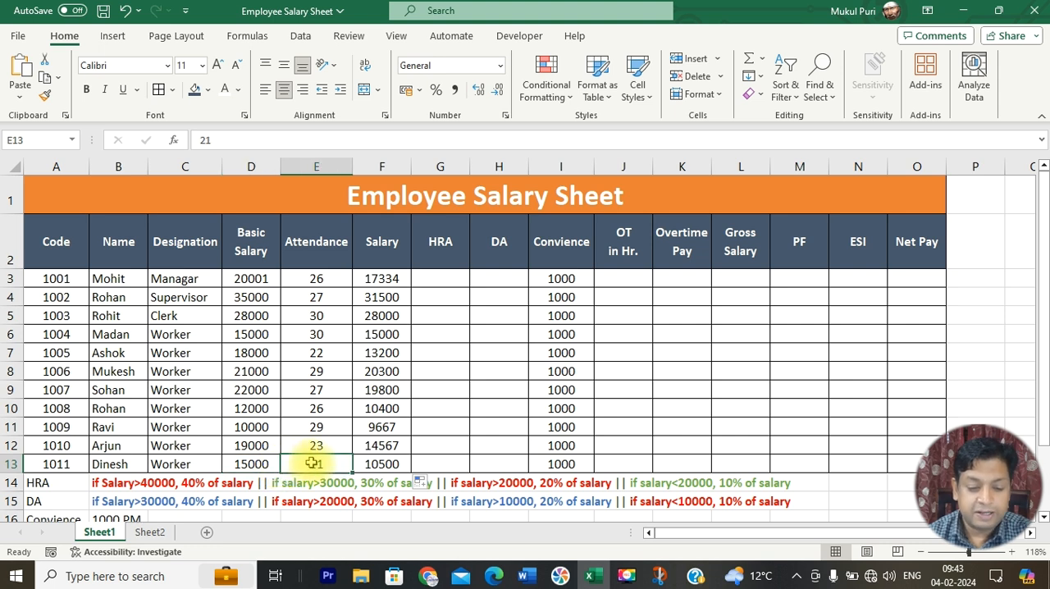
pyautogui.click(373, 464)
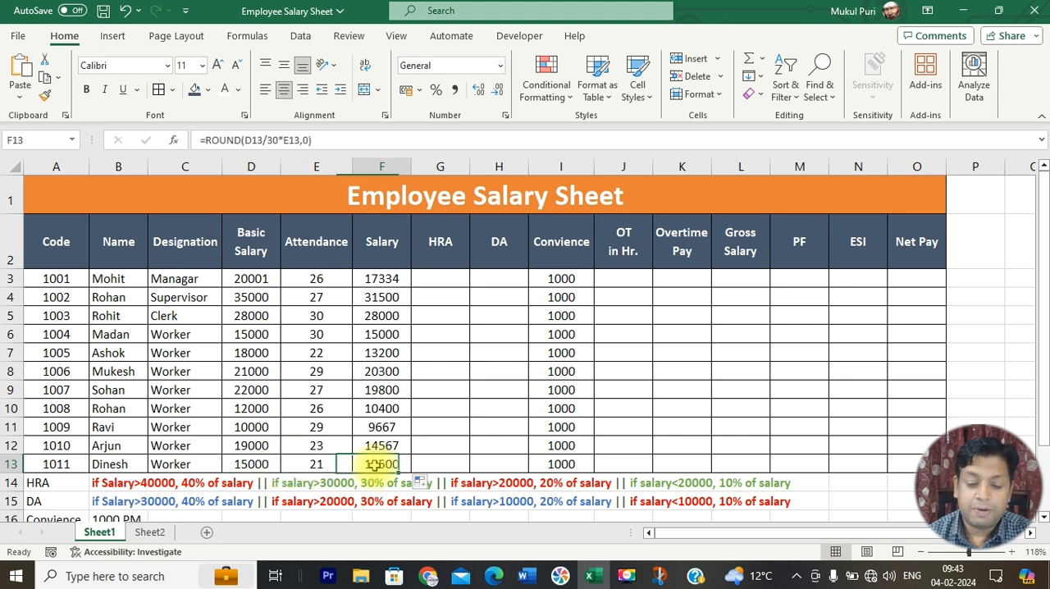
pyautogui.click(248, 140)
pyautogui.moveTo(244, 141); pyautogui.dragTo(279, 140)
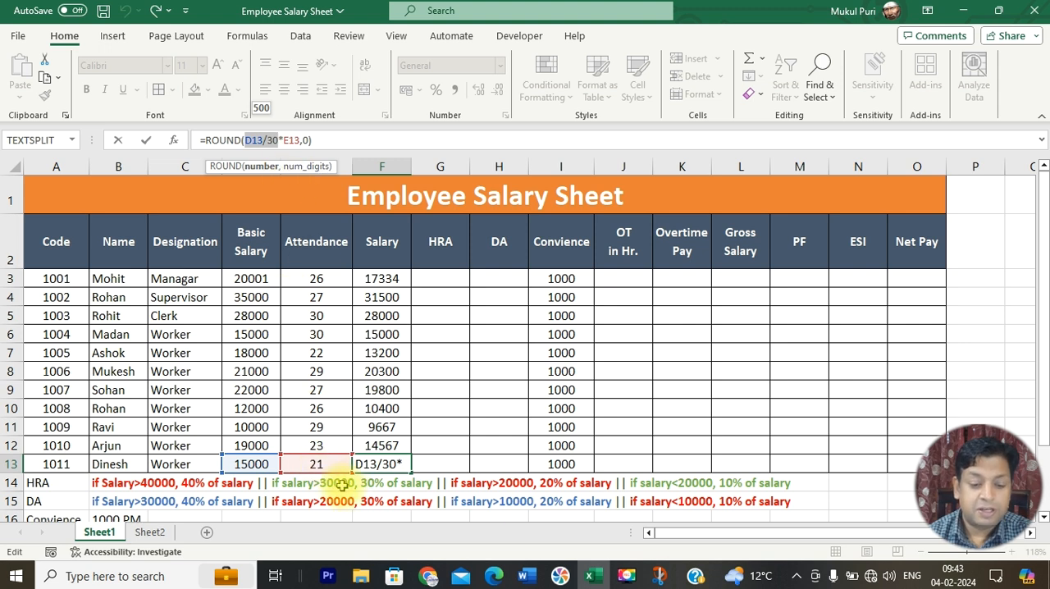
pyautogui.press('Return')
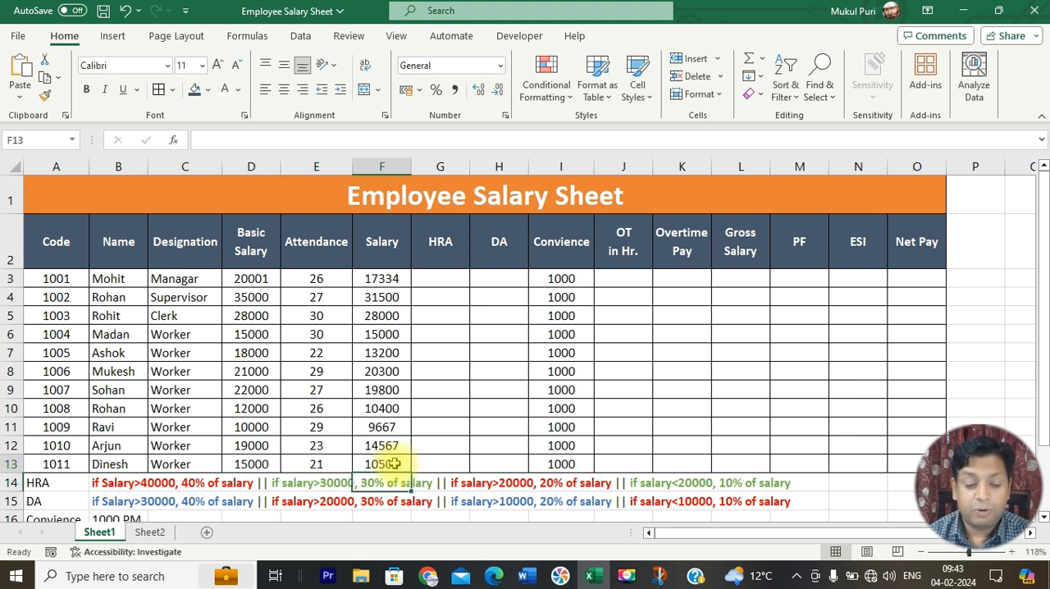
pyautogui.click(386, 464)
pyautogui.click(267, 462)
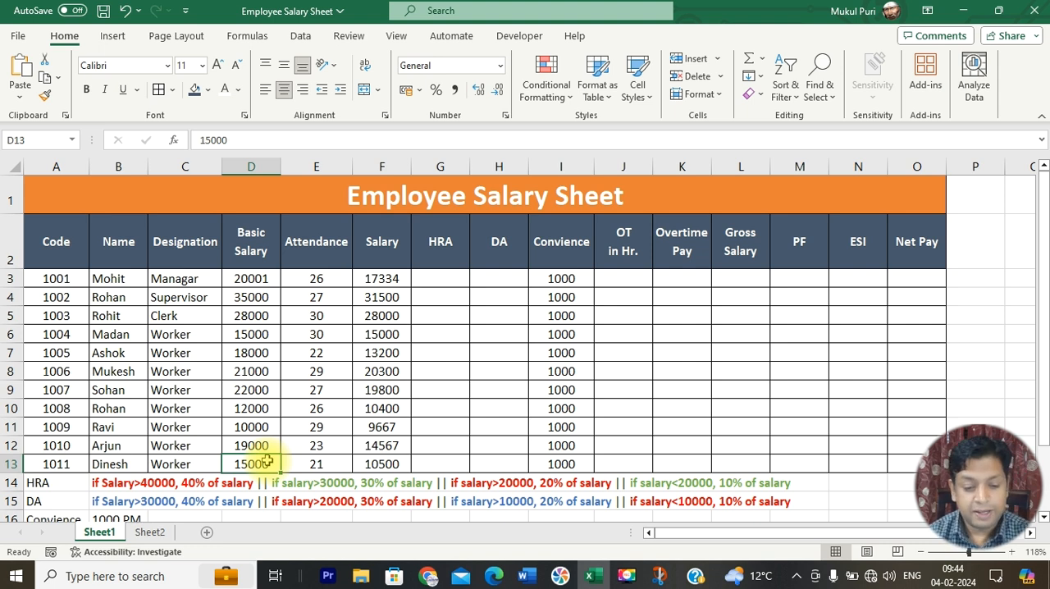
# Step: Examine the attendance and salary in row 13, and compare the Basic Salary and Salary columns as the basis for HRA
pyautogui.click(311, 464)
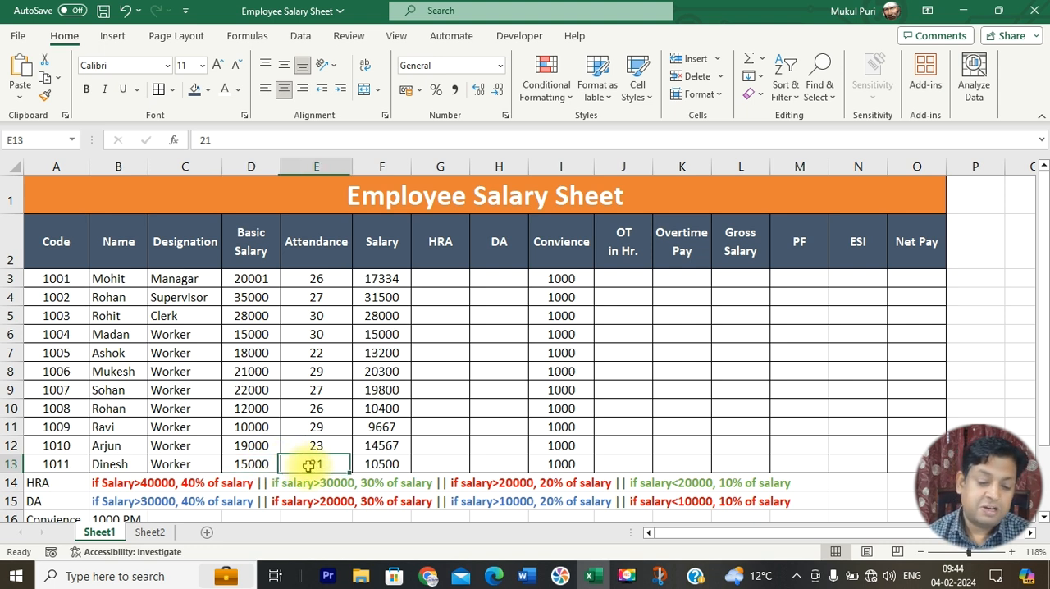
pyautogui.click(375, 464)
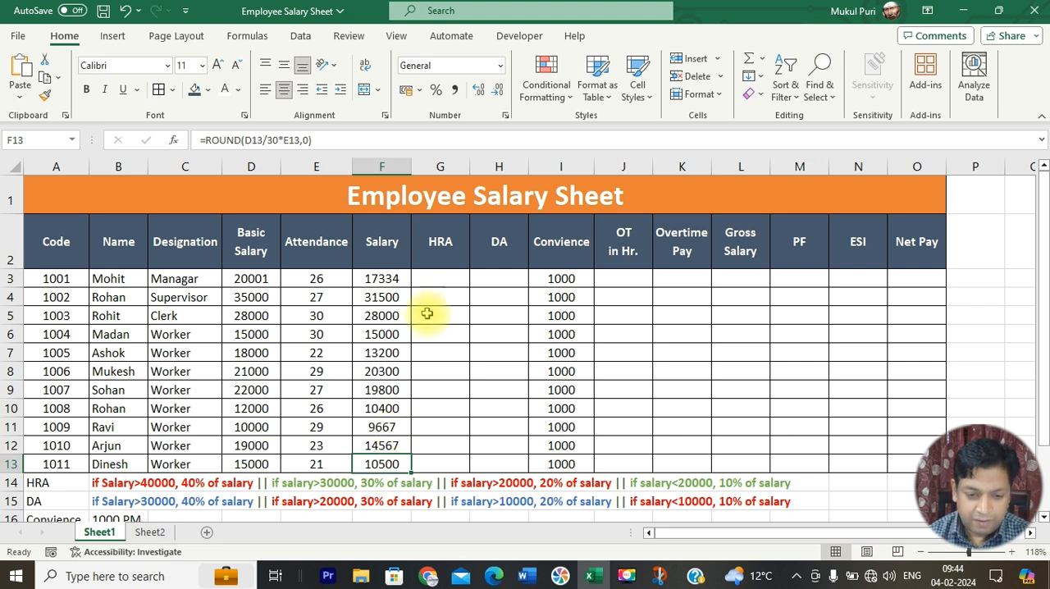
pyautogui.click(452, 279)
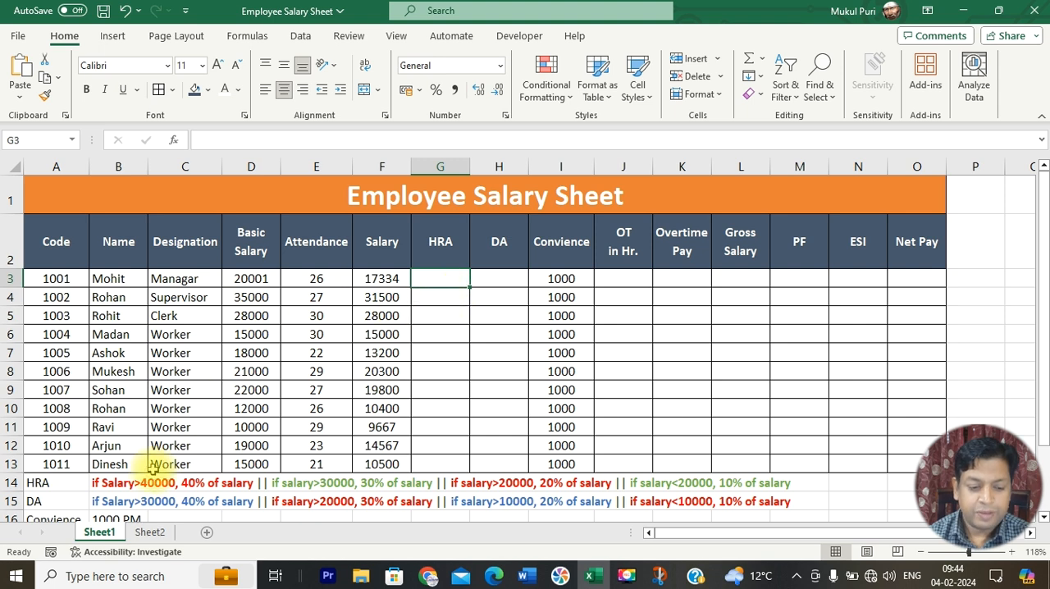
pyautogui.moveTo(257, 279); pyautogui.dragTo(251, 390)
pyautogui.moveTo(389, 283); pyautogui.dragTo(379, 462)
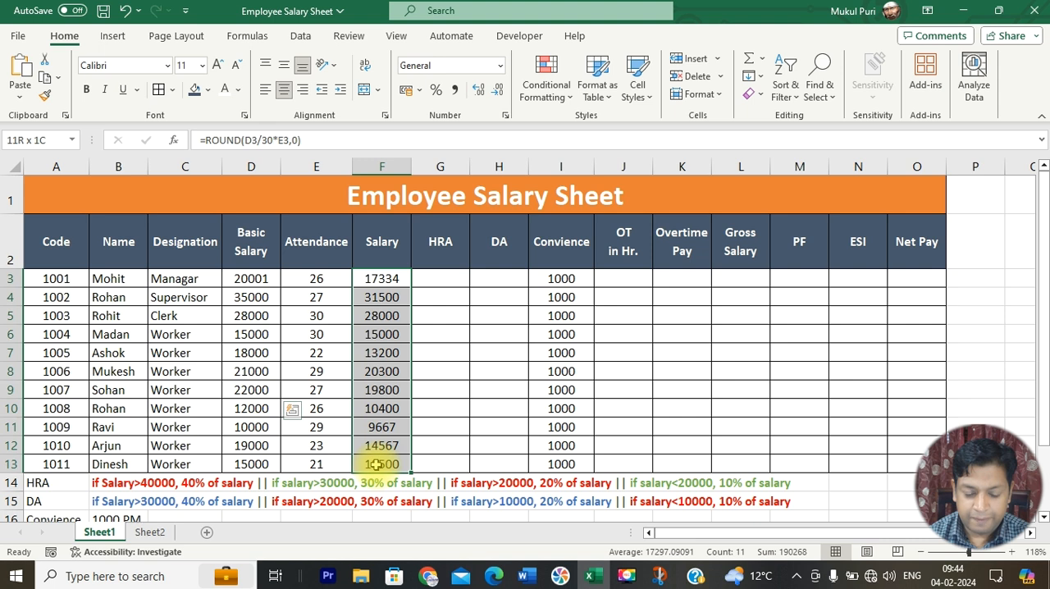
pyautogui.moveTo(261, 279); pyautogui.dragTo(253, 411)
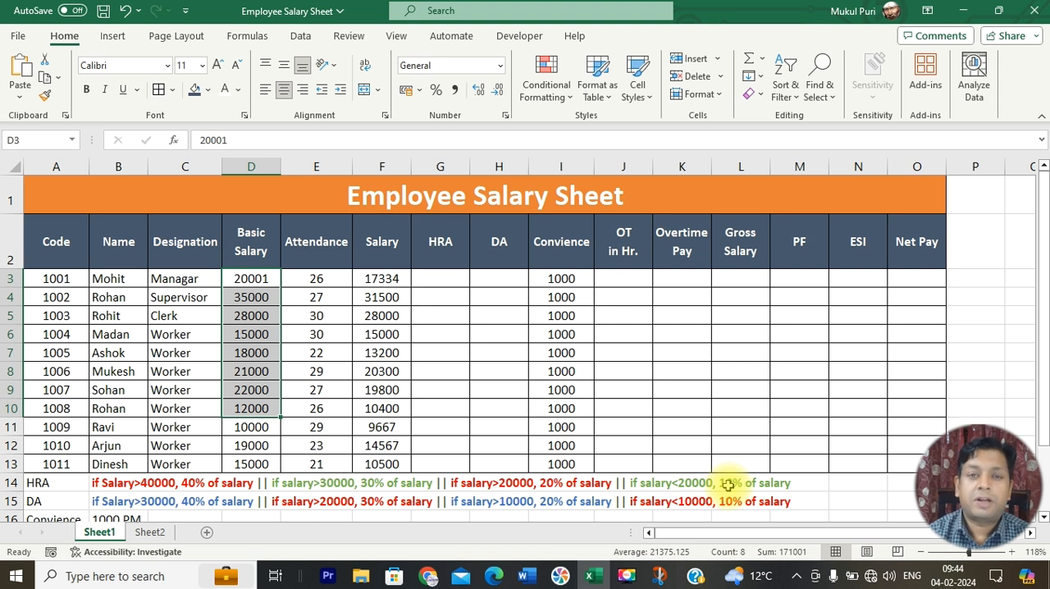
# Step: Start the HRA formula in G3 with an IF that gives D3*40/100 when the basic salary D3 is above 40000
pyautogui.click(440, 276)
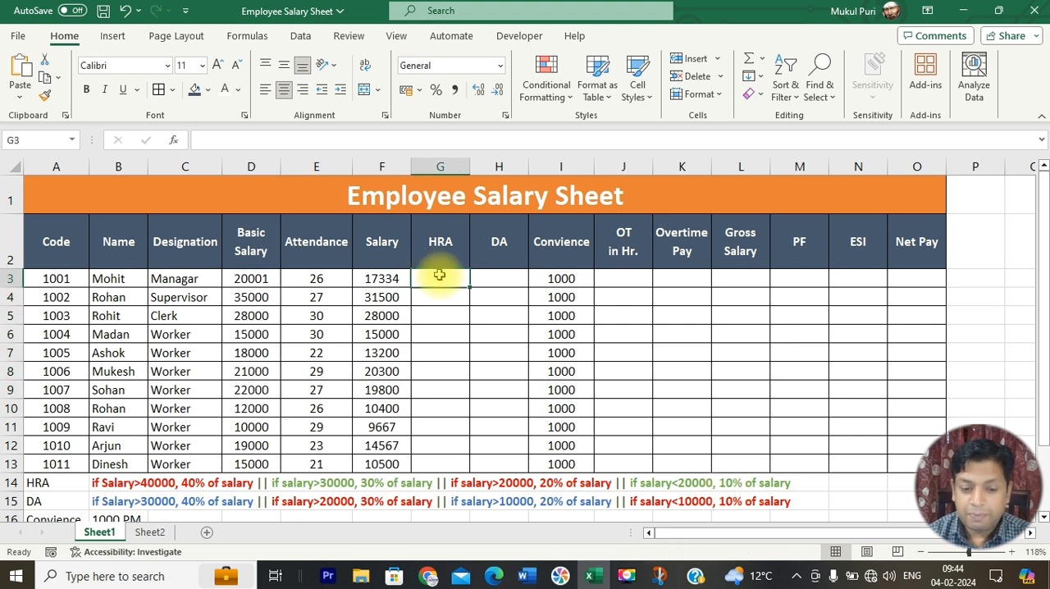
pyautogui.write('=')
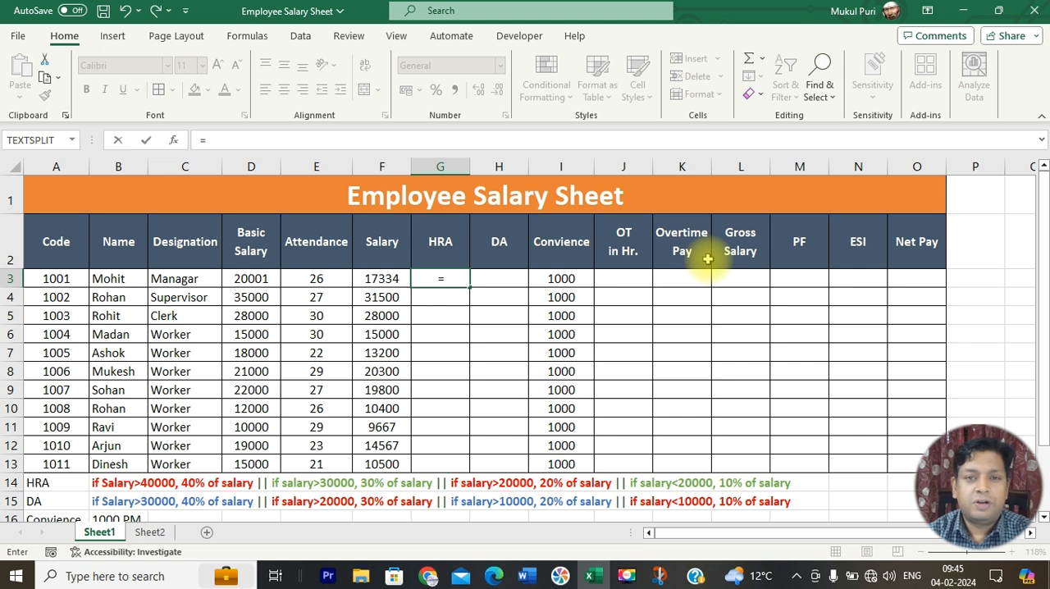
pyautogui.write('if')
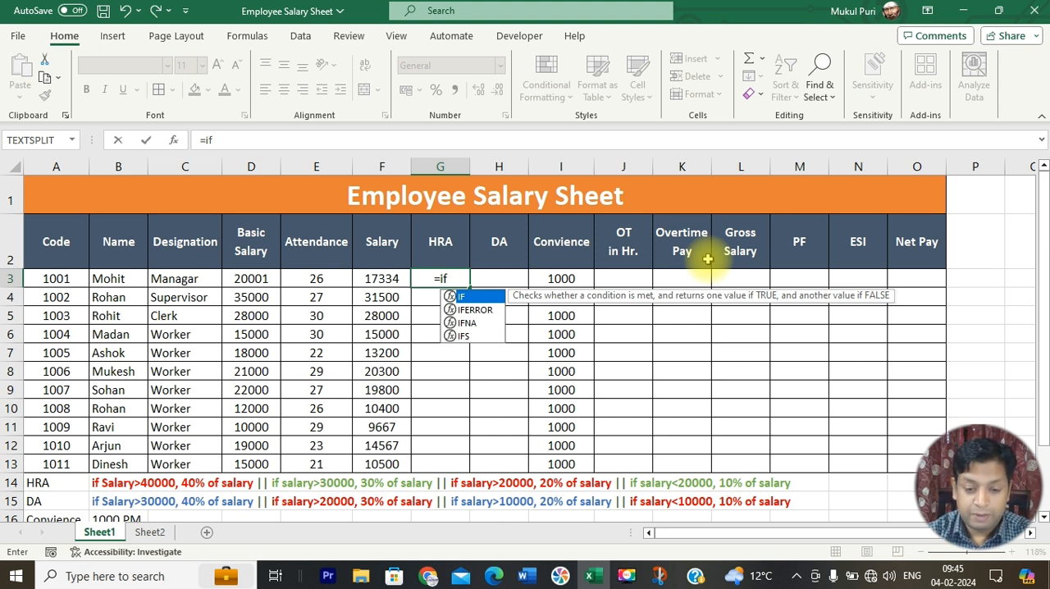
pyautogui.write('(')
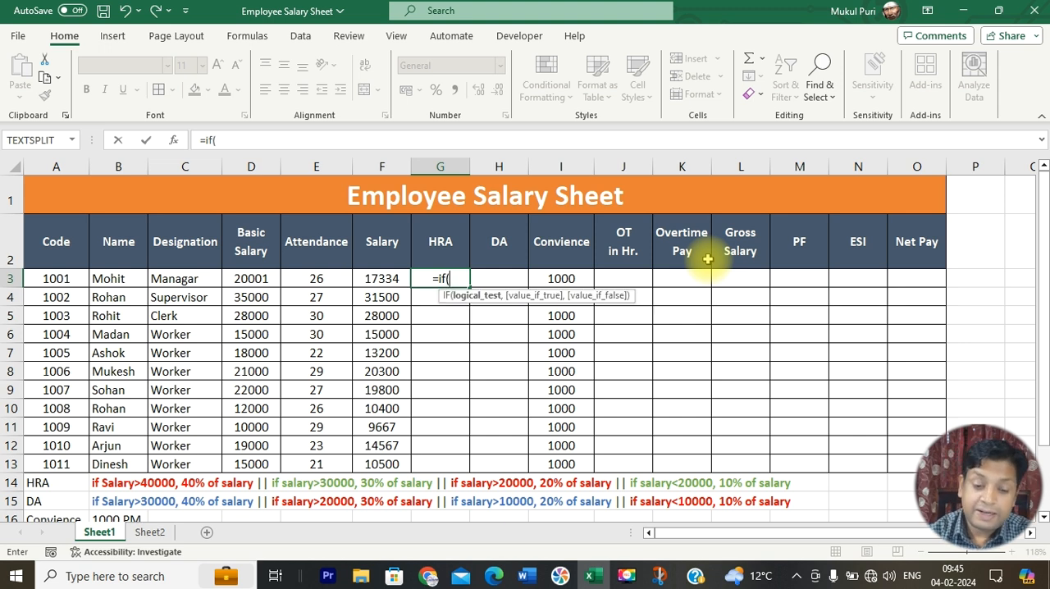
pyautogui.click(264, 279)
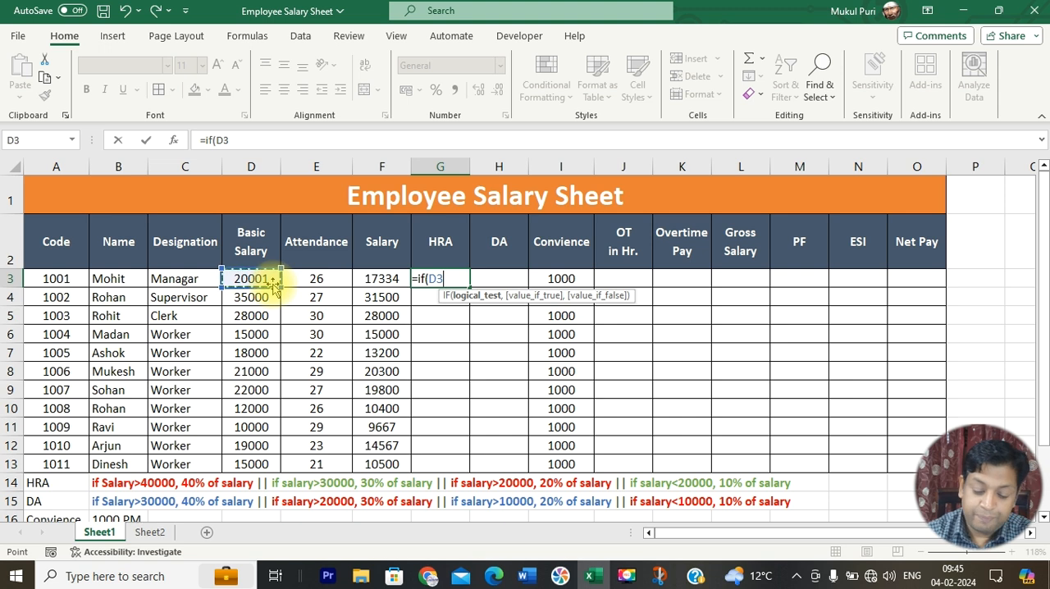
pyautogui.write('>')
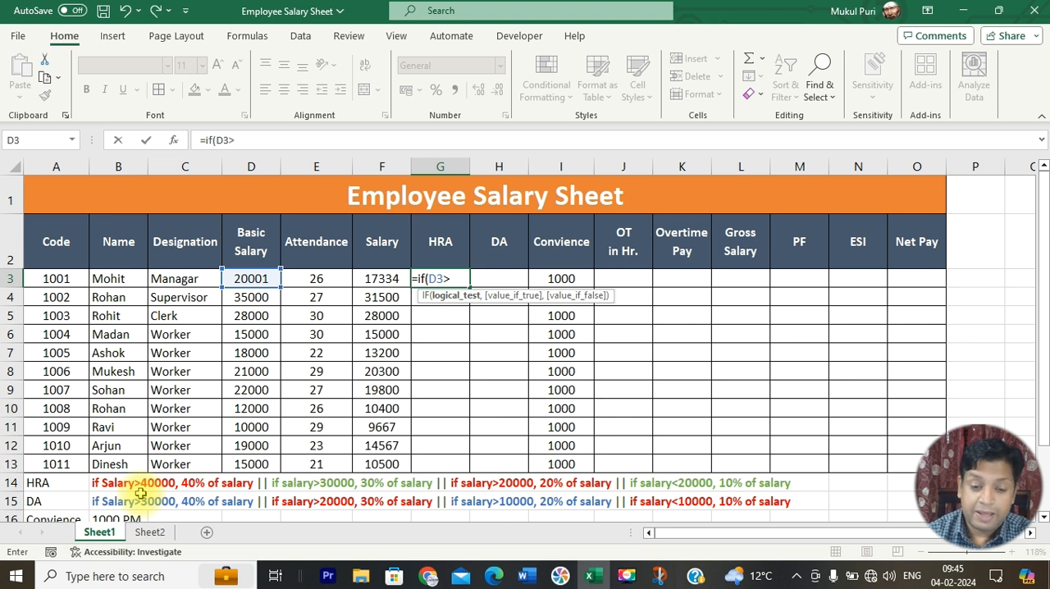
pyautogui.write('40')
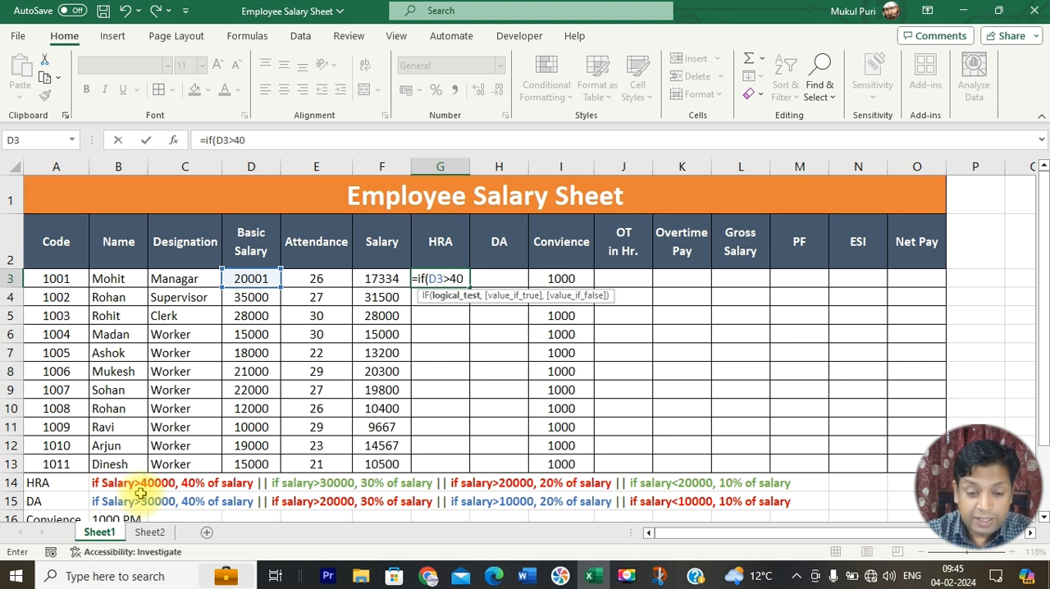
pyautogui.write('000,')
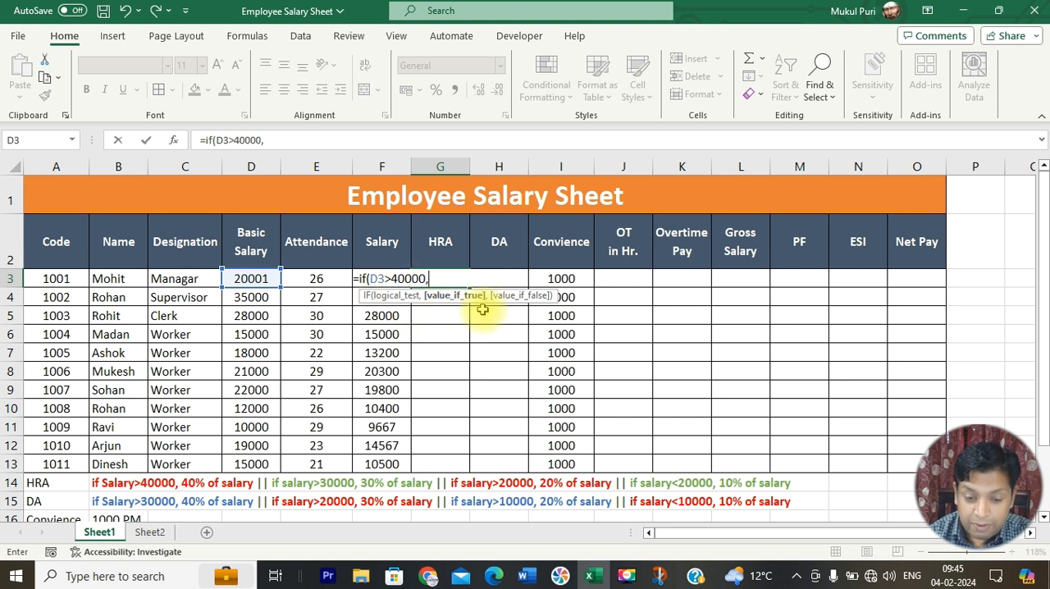
pyautogui.click(254, 280)
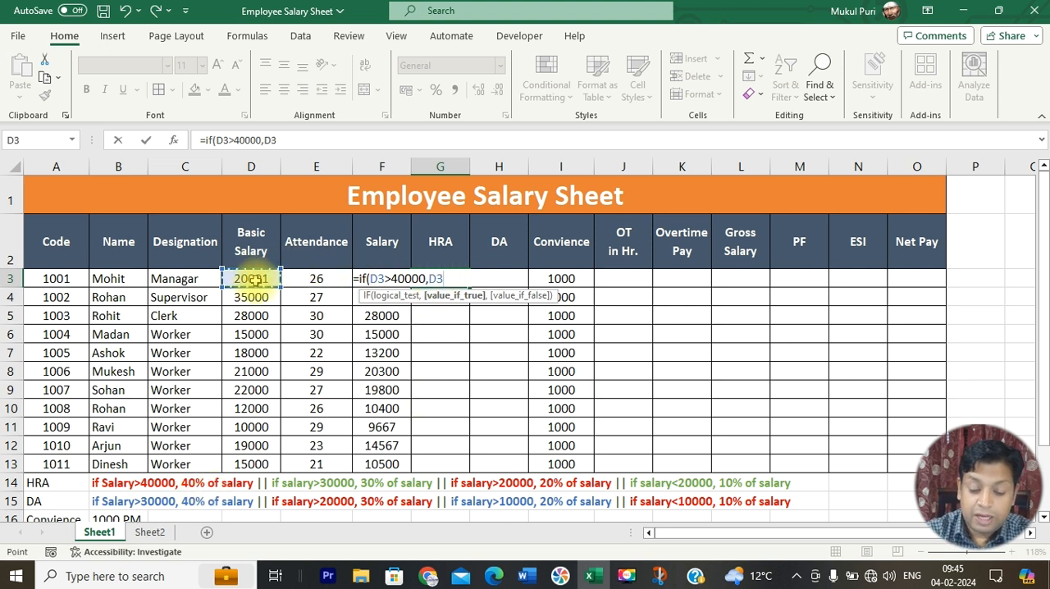
pyautogui.write('*40/100')
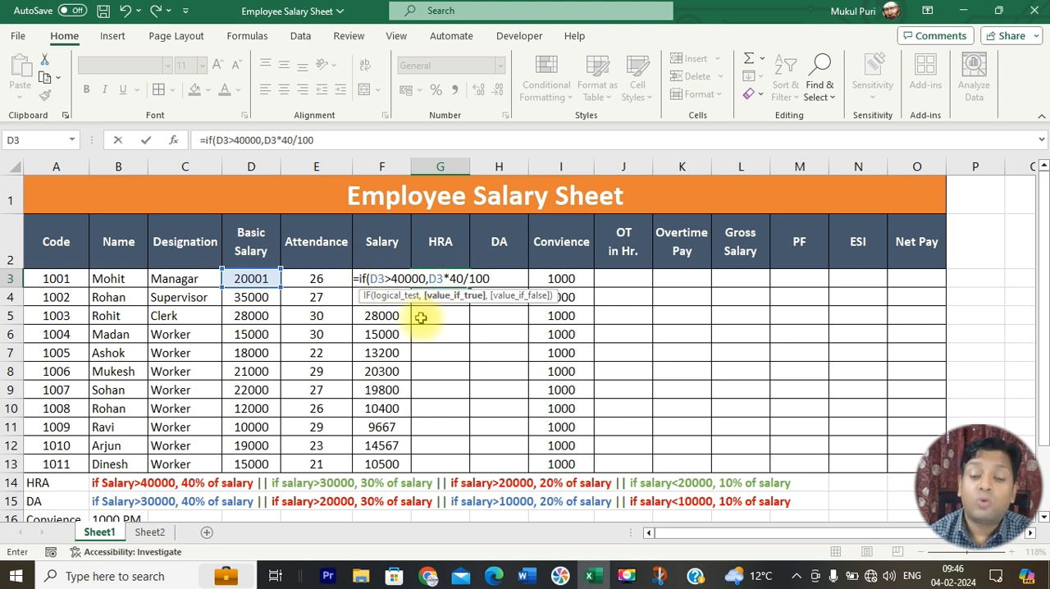
# Step: Nest a second IF in the HRA formula that gives D3*30/100 when D3 is above 30000
pyautogui.write(',')
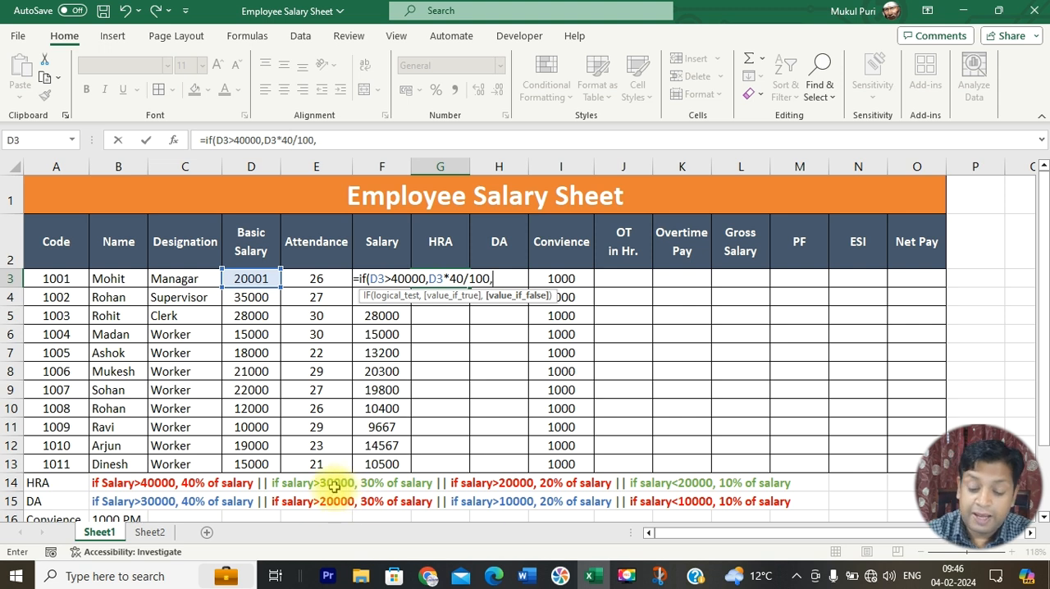
pyautogui.write('if')
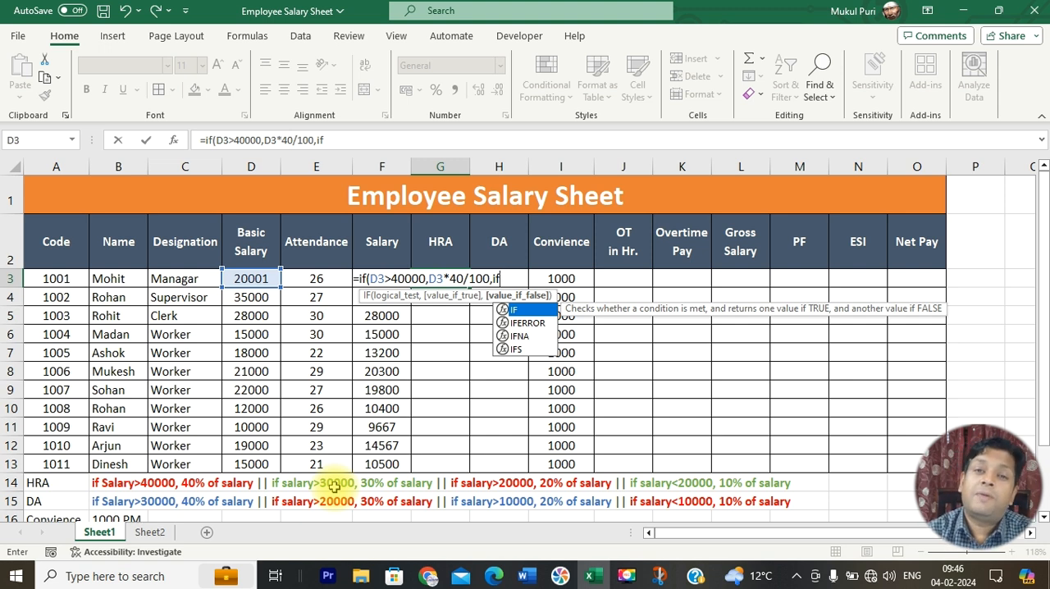
pyautogui.write('(')
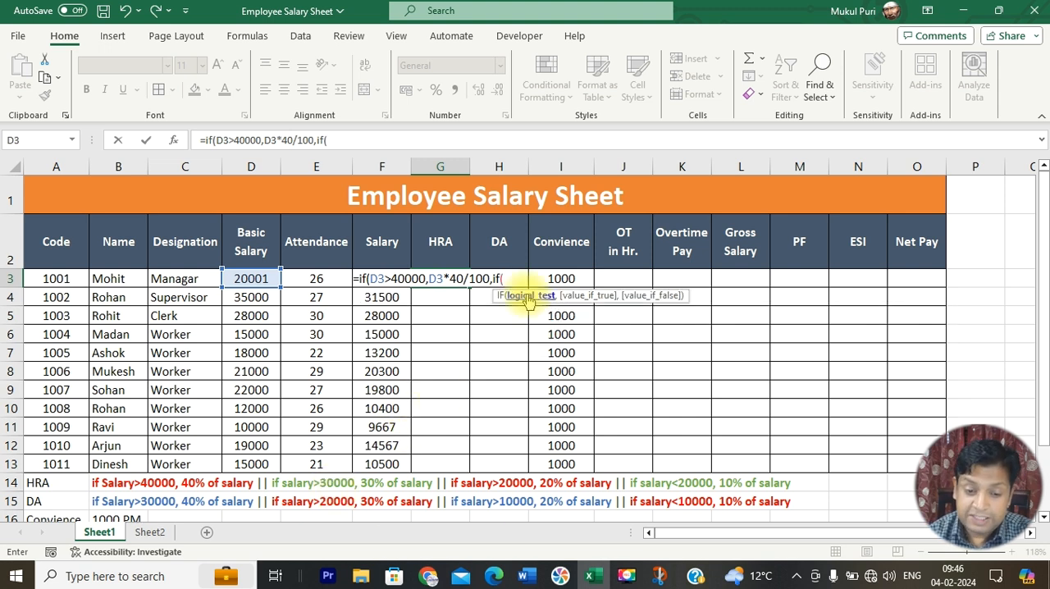
pyautogui.write('d3')
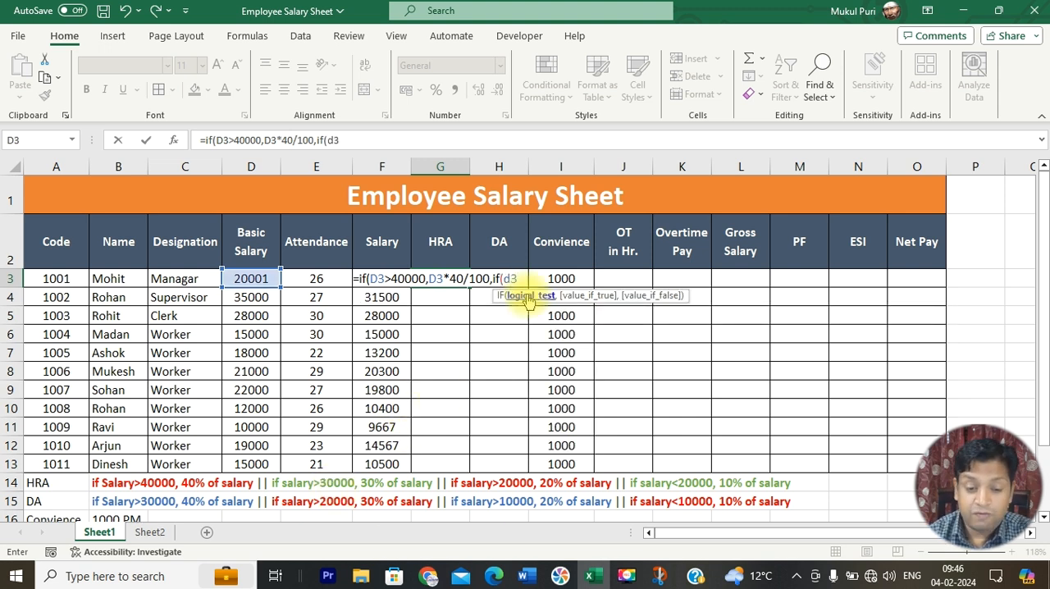
pyautogui.write('>')
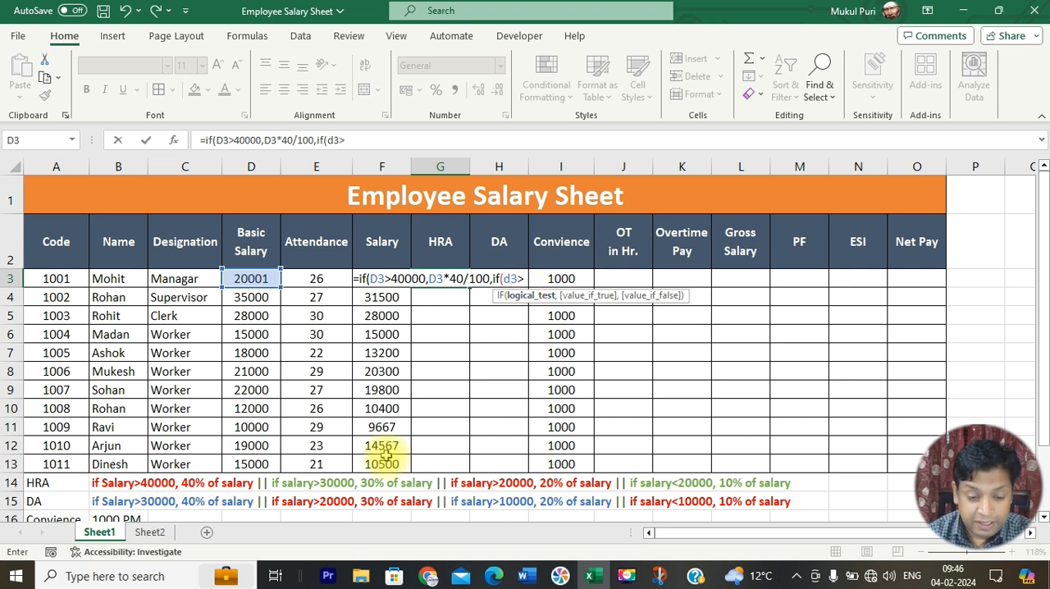
pyautogui.write('3000')
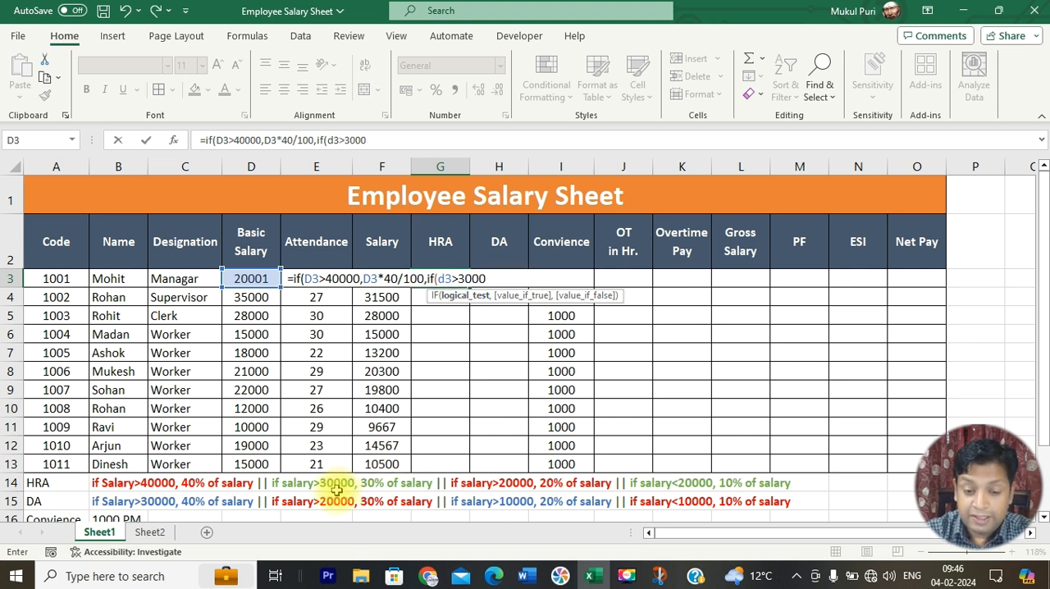
pyautogui.write('0,')
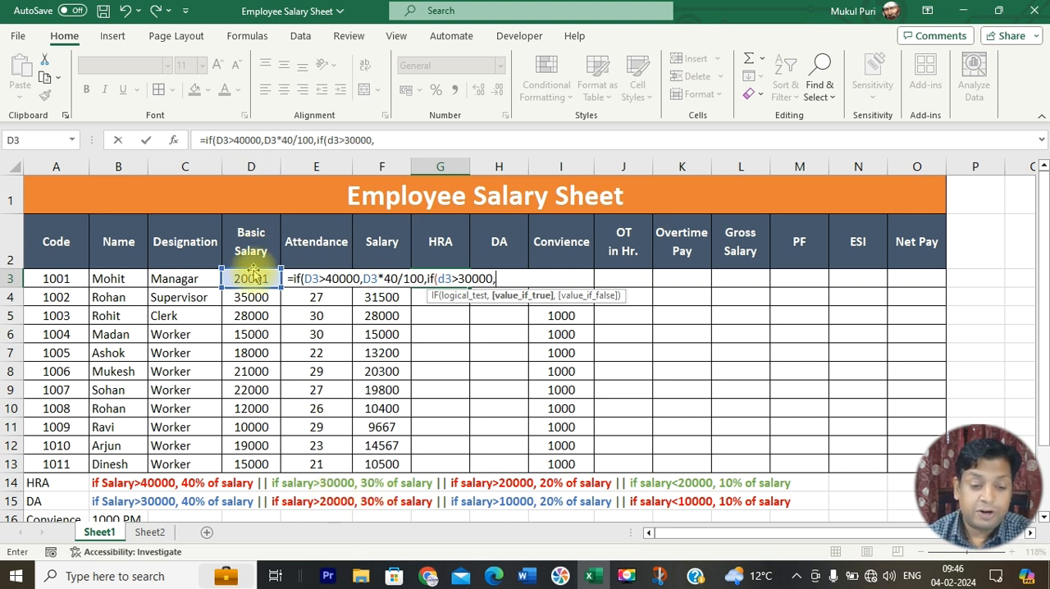
pyautogui.write('d3')
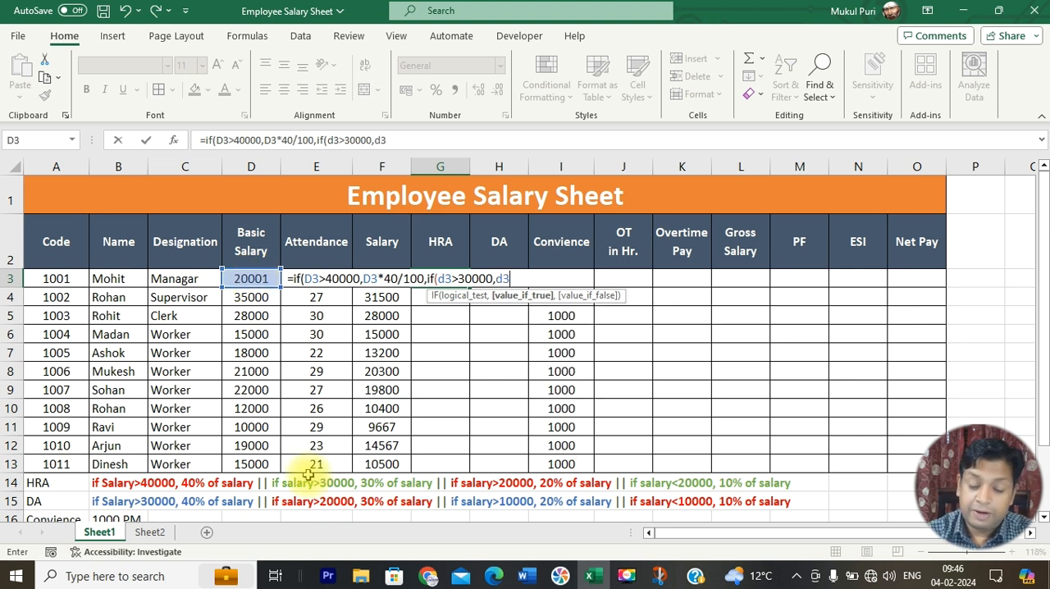
pyautogui.write('*30/100')
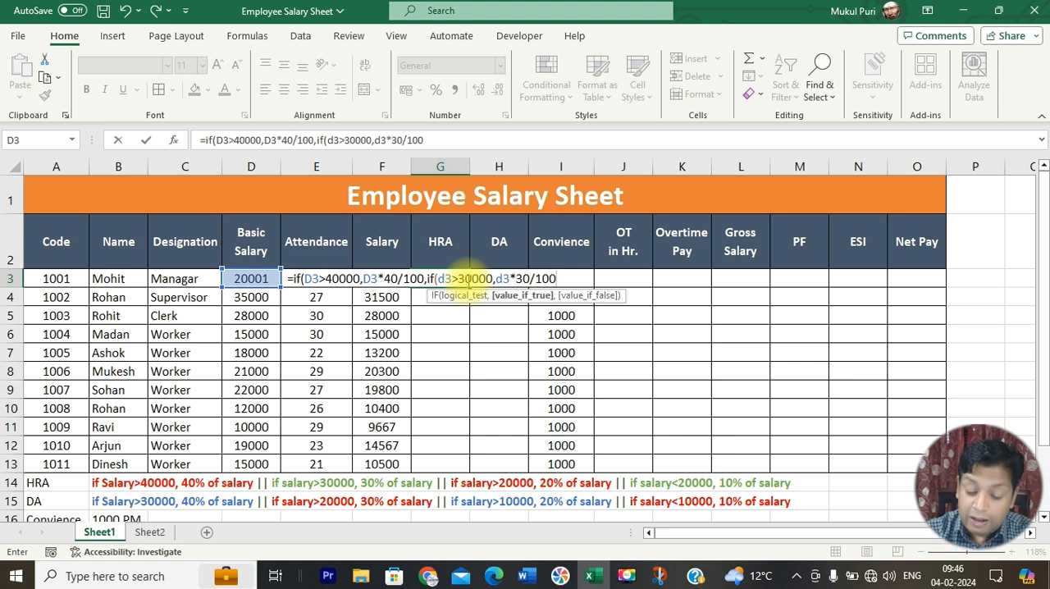
# Step: Nest a third IF in the HRA formula that gives D3*20/100 when D3 is above 20000
pyautogui.write(',')
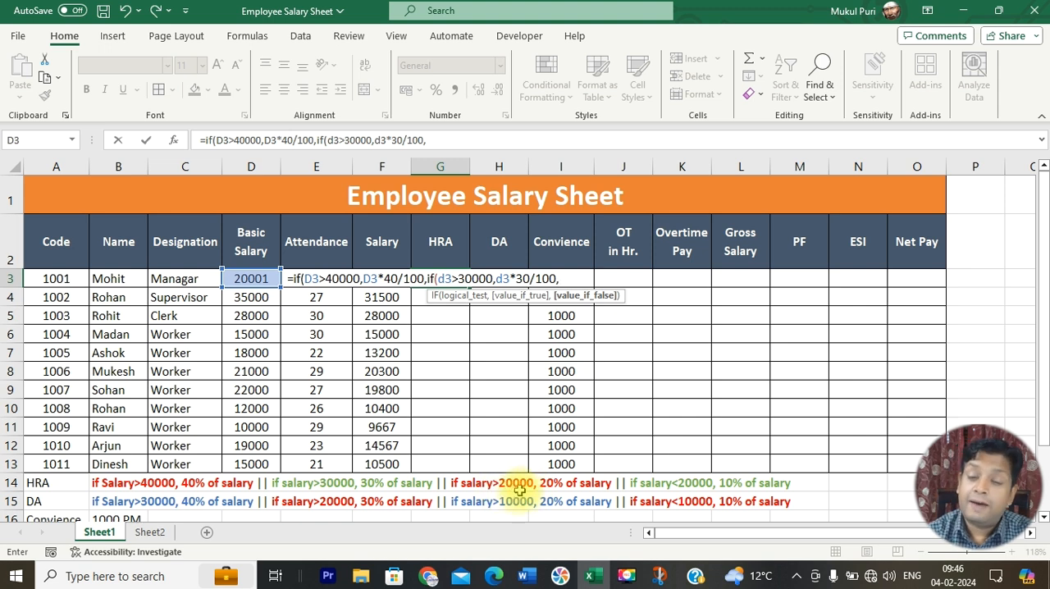
pyautogui.write('if')
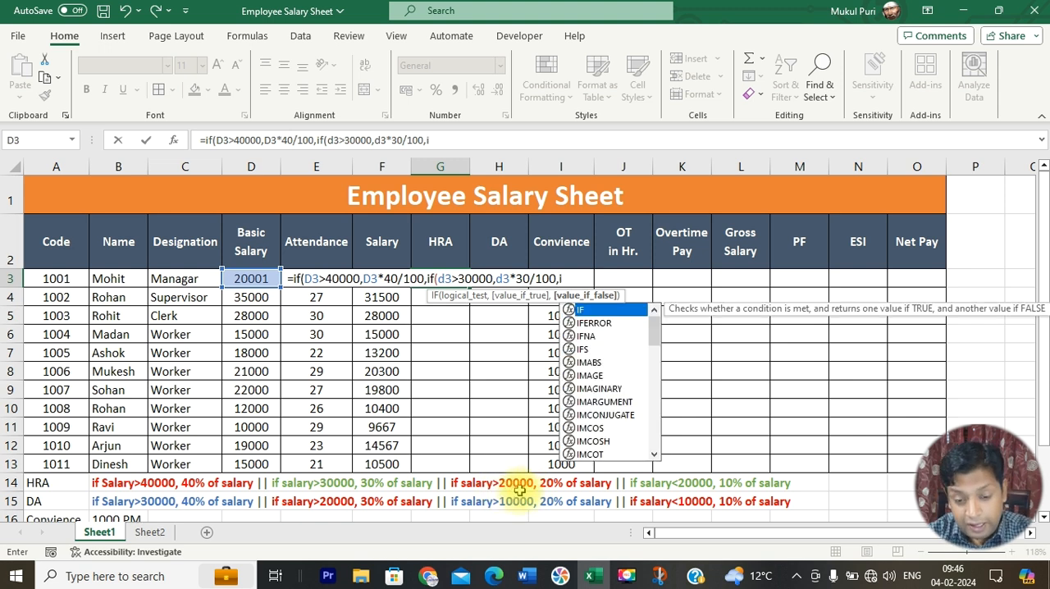
pyautogui.write('(')
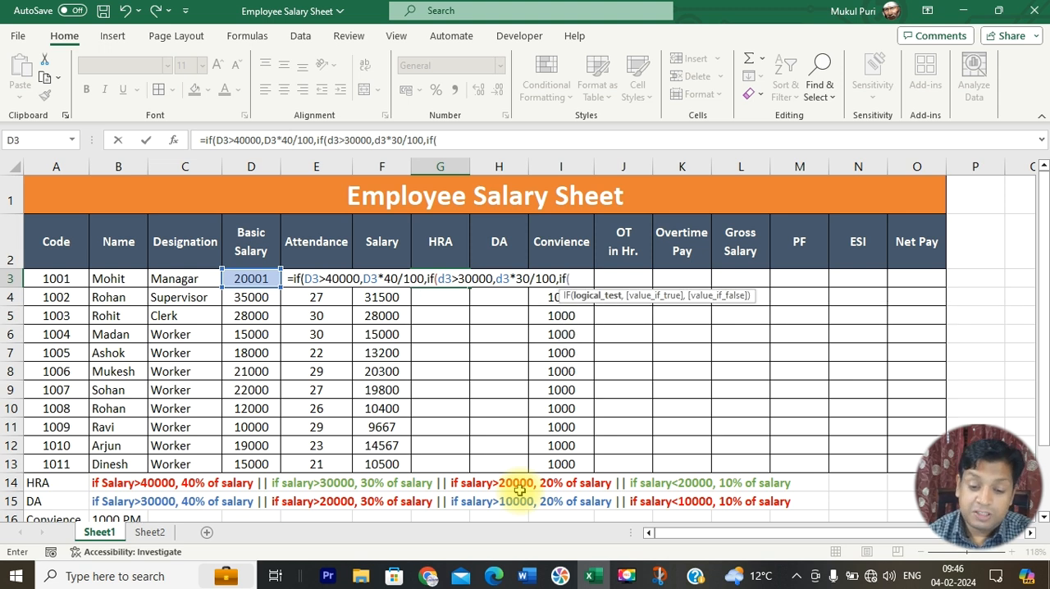
pyautogui.click(256, 277)
pyautogui.write('>20000,d3*20/100')
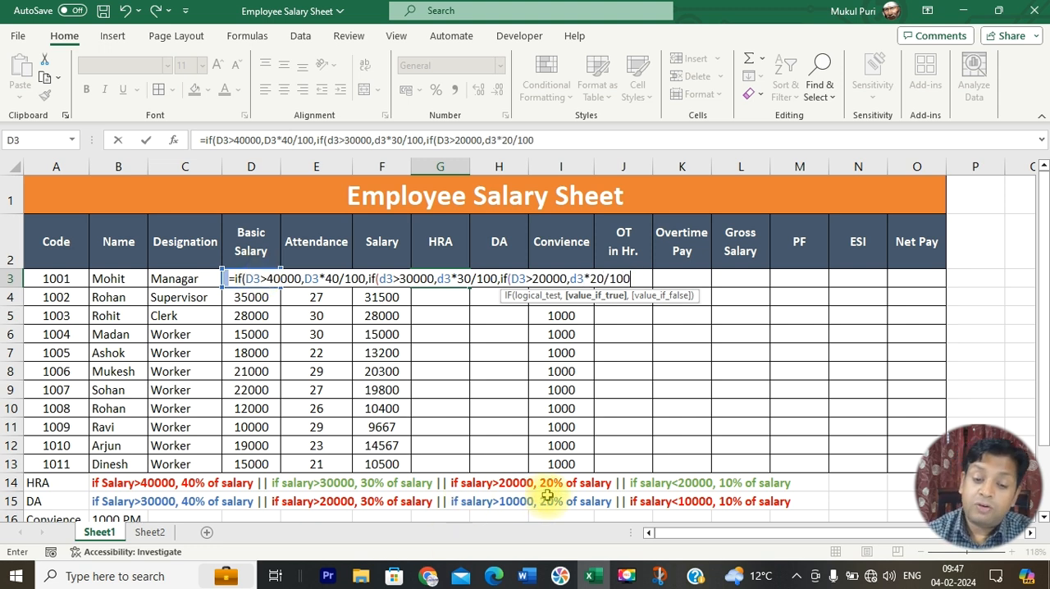
pyautogui.write(',d3')
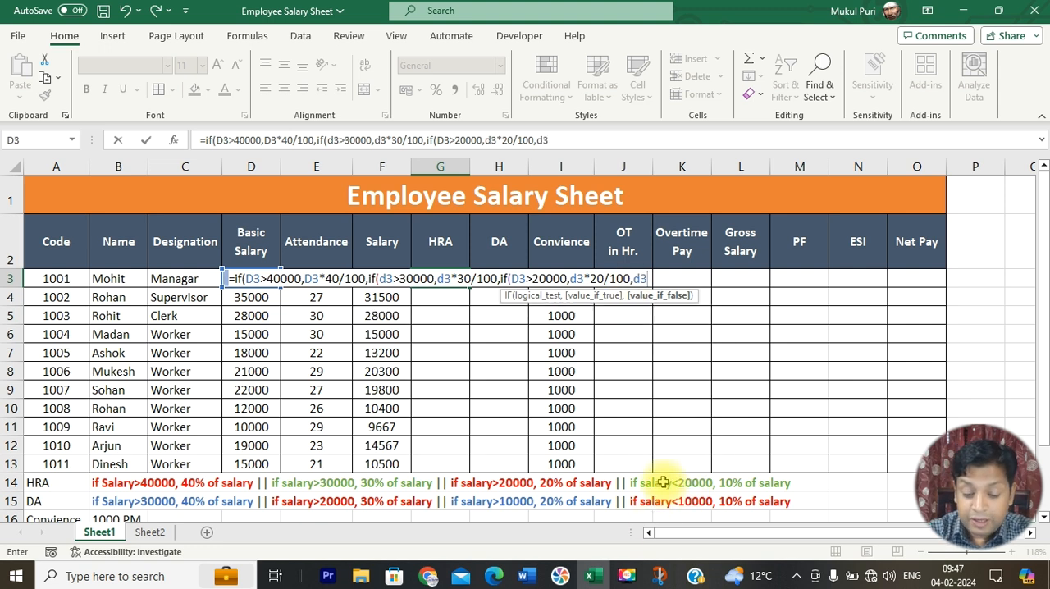
# Step: Finish the HRA formula with D3*10/100 as the fallback value, close all three IFs and enter it in G3
pyautogui.write('*10/100')
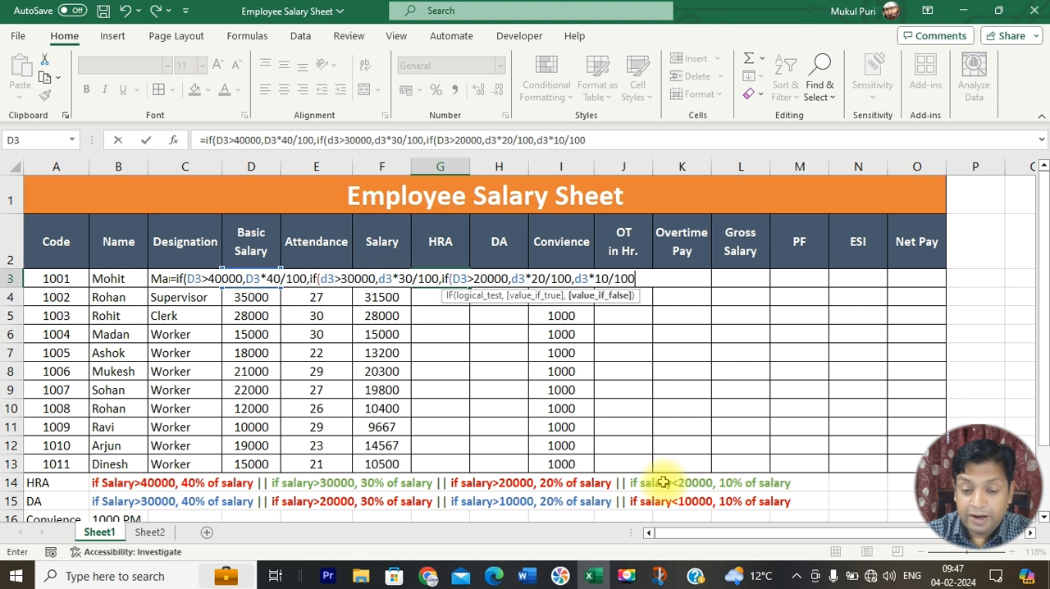
pyautogui.write(')')
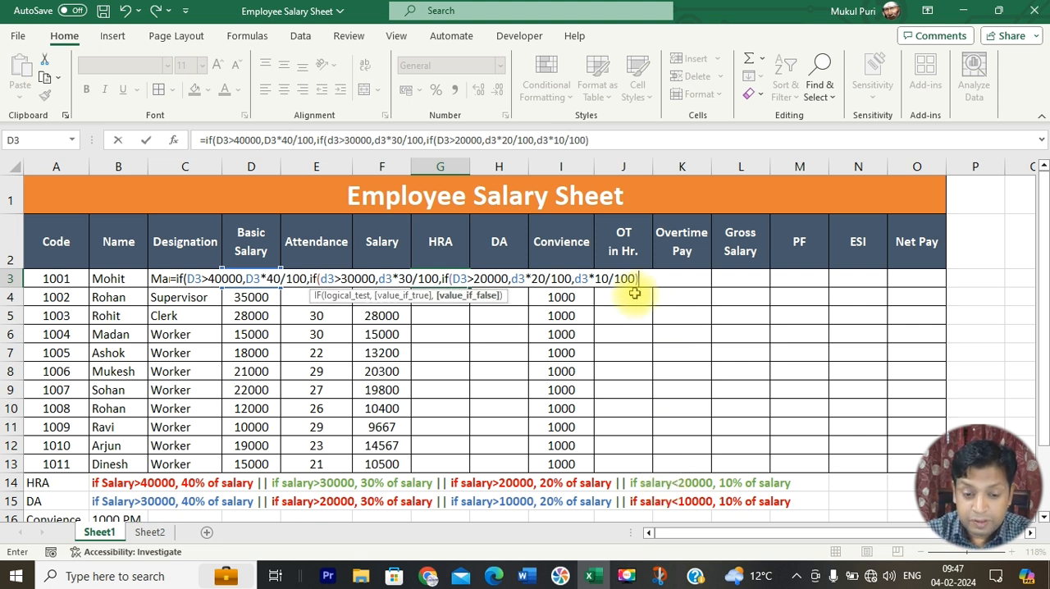
pyautogui.write(')')
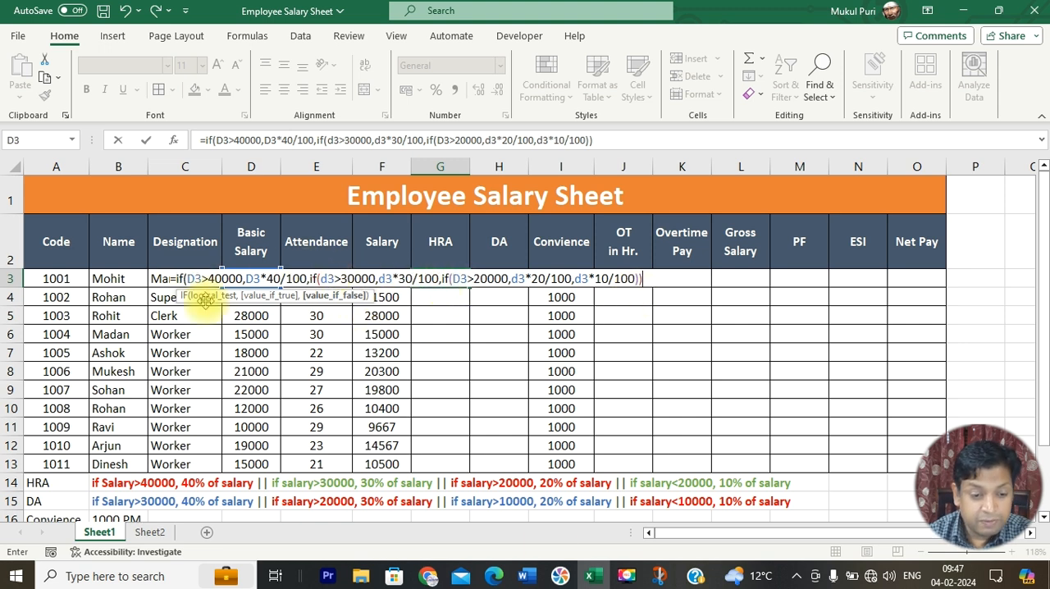
pyautogui.write(')')
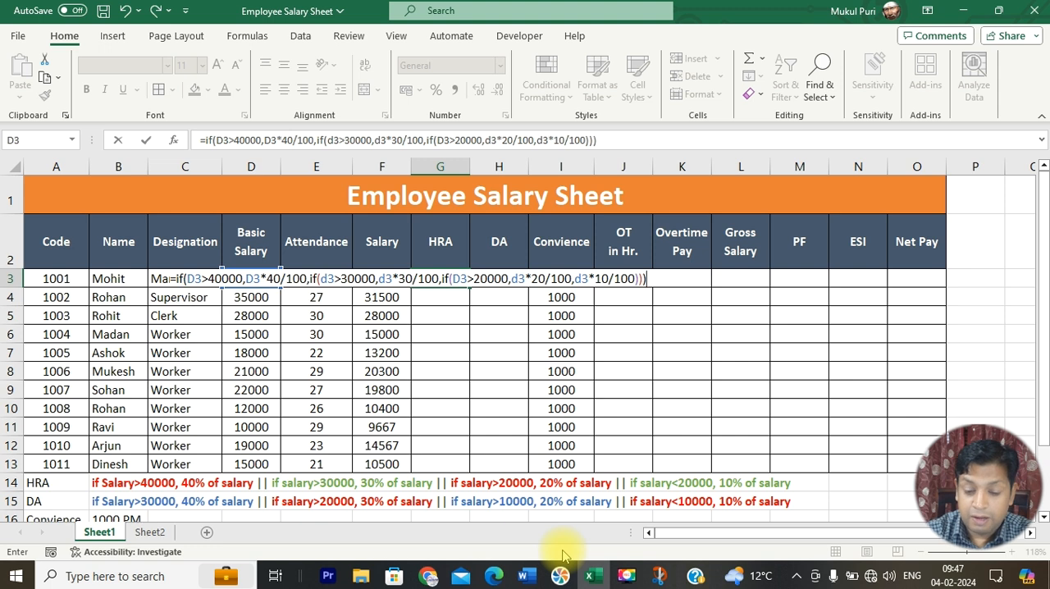
pyautogui.press('Return')
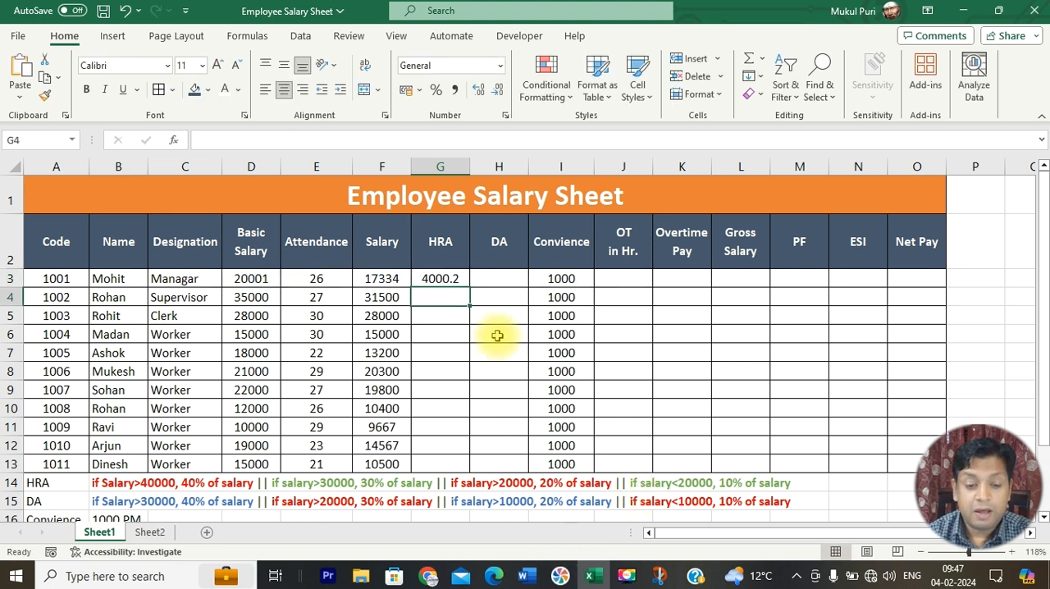
pyautogui.click(441, 280)
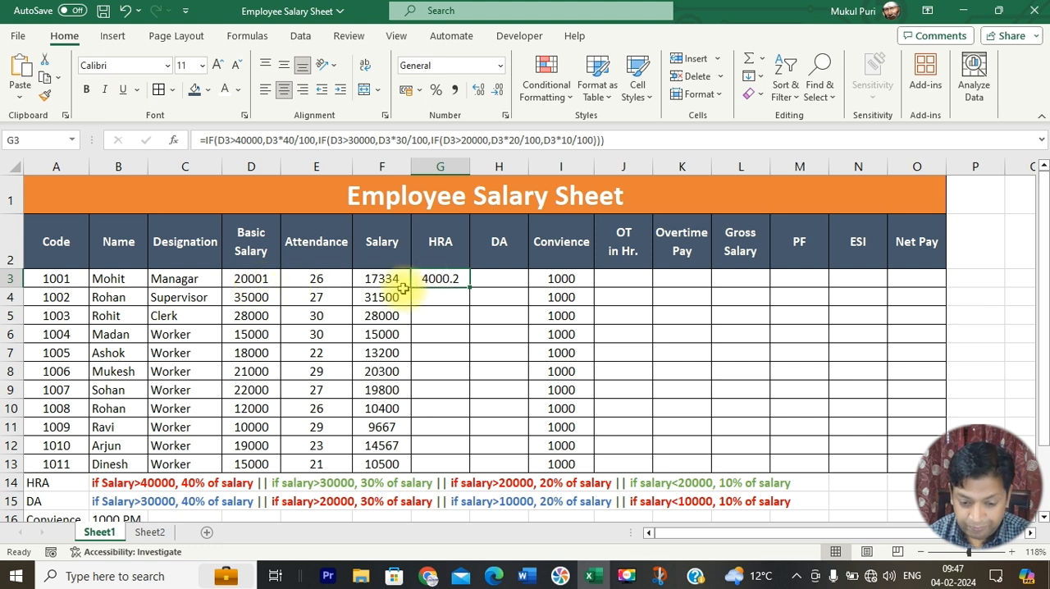
# Step: Test the HRA formula with basic salaries of 50000 and 30000 in D3
pyautogui.click(259, 280)
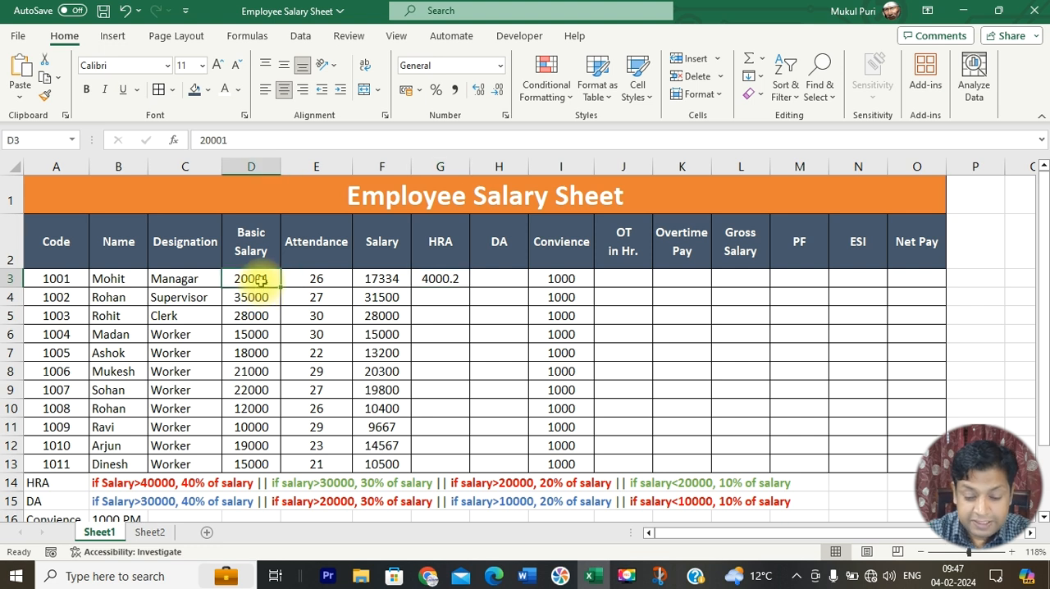
pyautogui.write('50000')
pyautogui.press('Return')
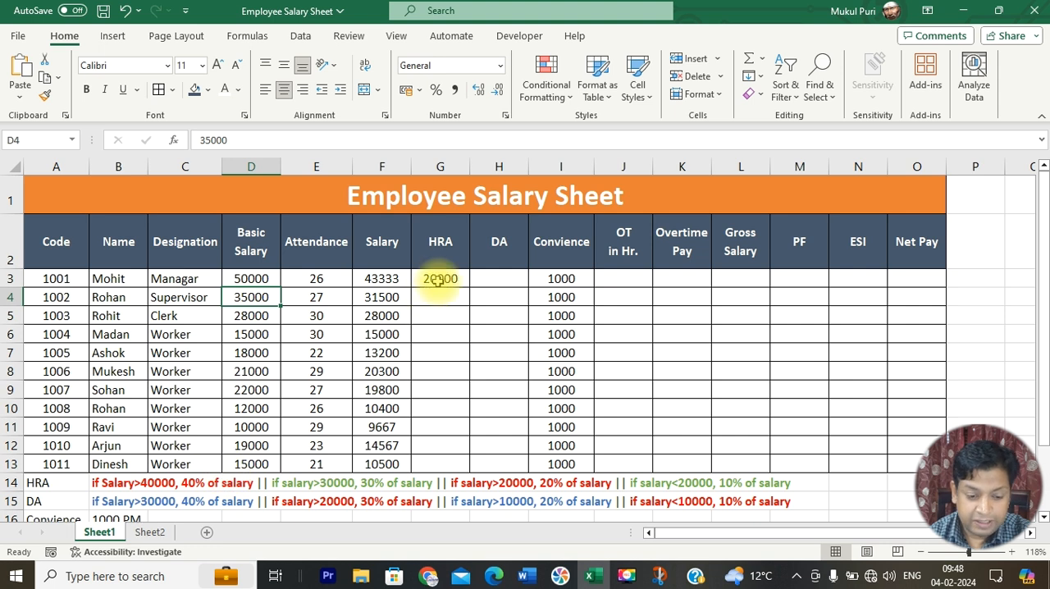
pyautogui.click(259, 279)
pyautogui.write('30000')
pyautogui.press('Return')
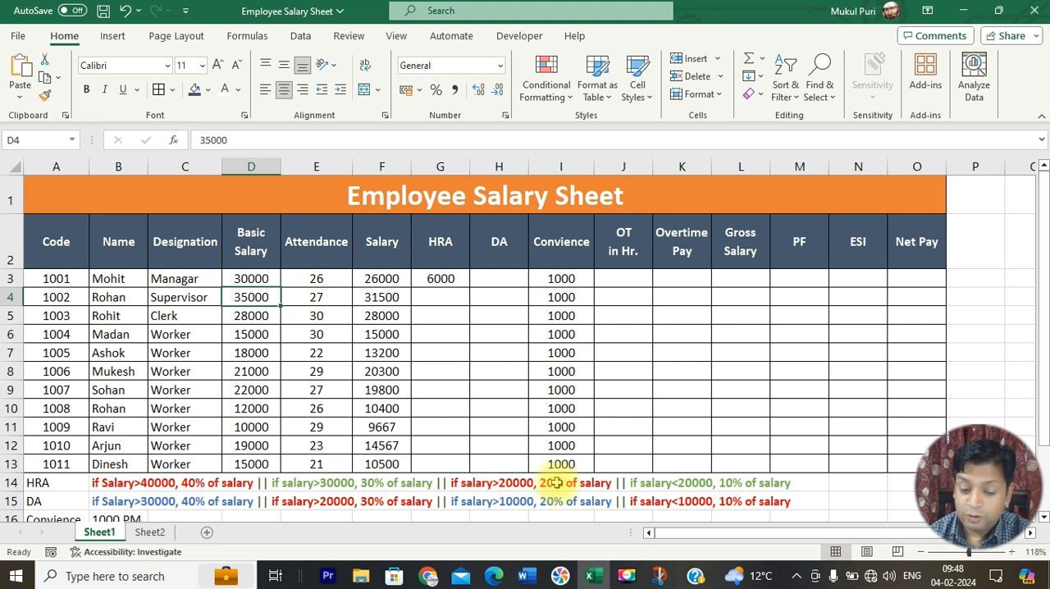
# Step: Change the basic salary in D3 to 30001 to test the 30% HRA slab
pyautogui.click(262, 280)
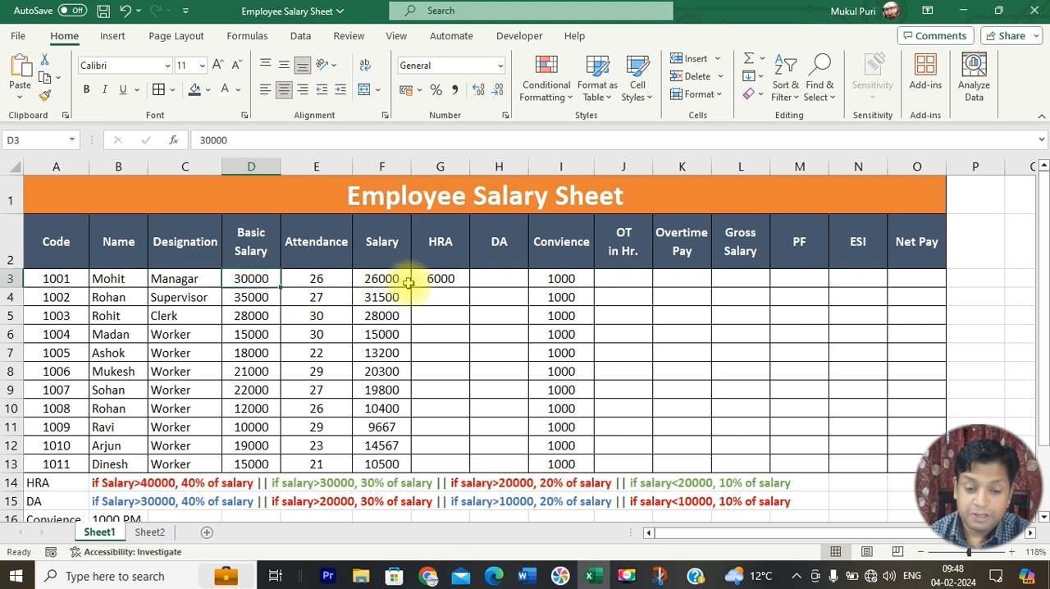
pyautogui.click(439, 279)
pyautogui.click(264, 283)
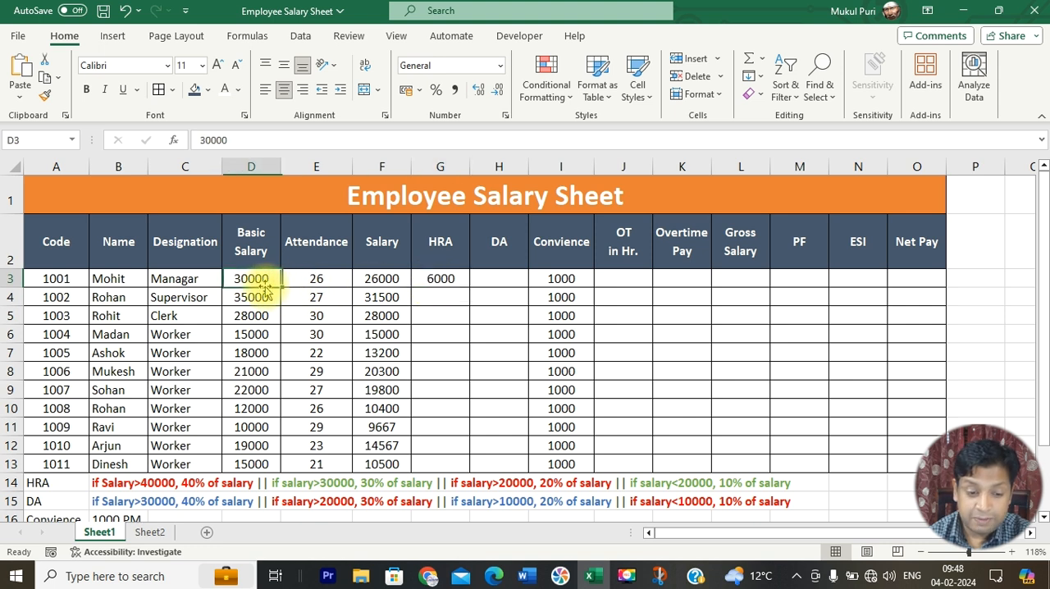
pyautogui.doubleClick(271, 280)
pyautogui.press('BackSpace')
pyautogui.write('1')
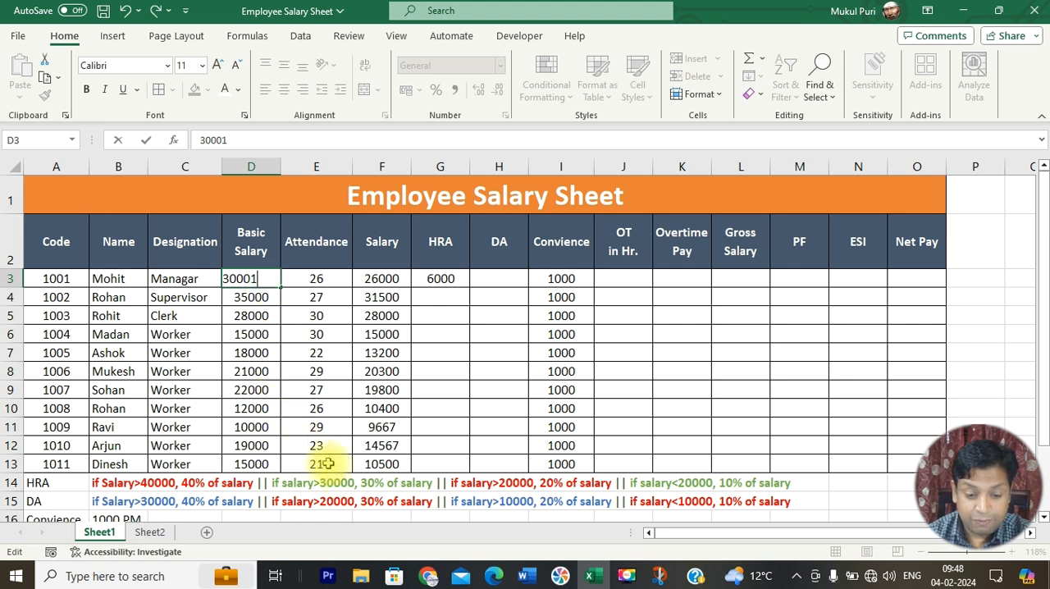
pyautogui.press('Return')
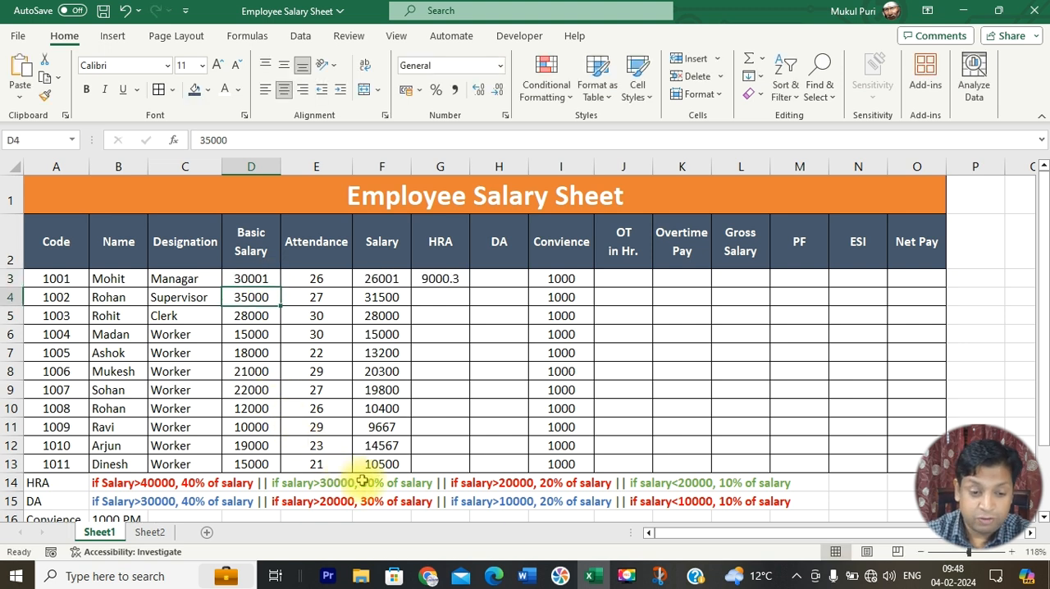
# Step: Set the basic salary in D3 to 5000 to test the 10% HRA slab and inspect the formula in G3
pyautogui.click(258, 279)
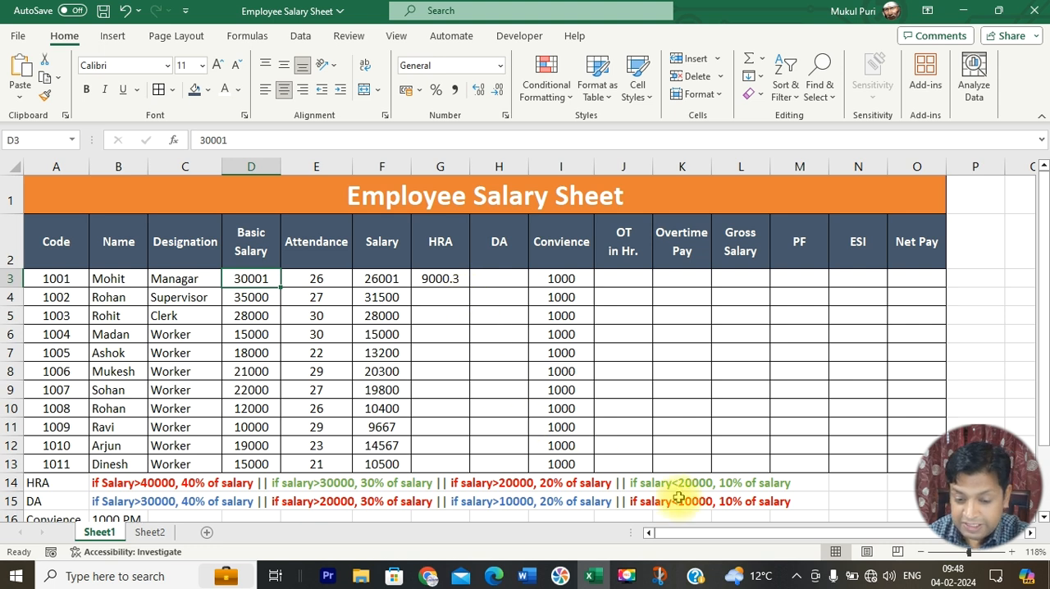
pyautogui.write('5')
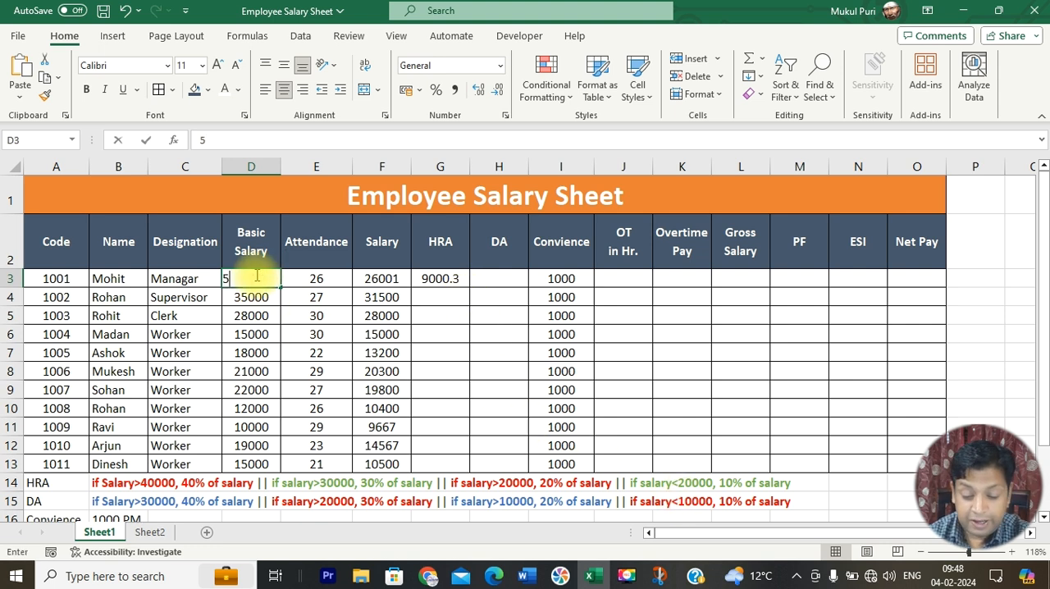
pyautogui.write('000')
pyautogui.press('Return')
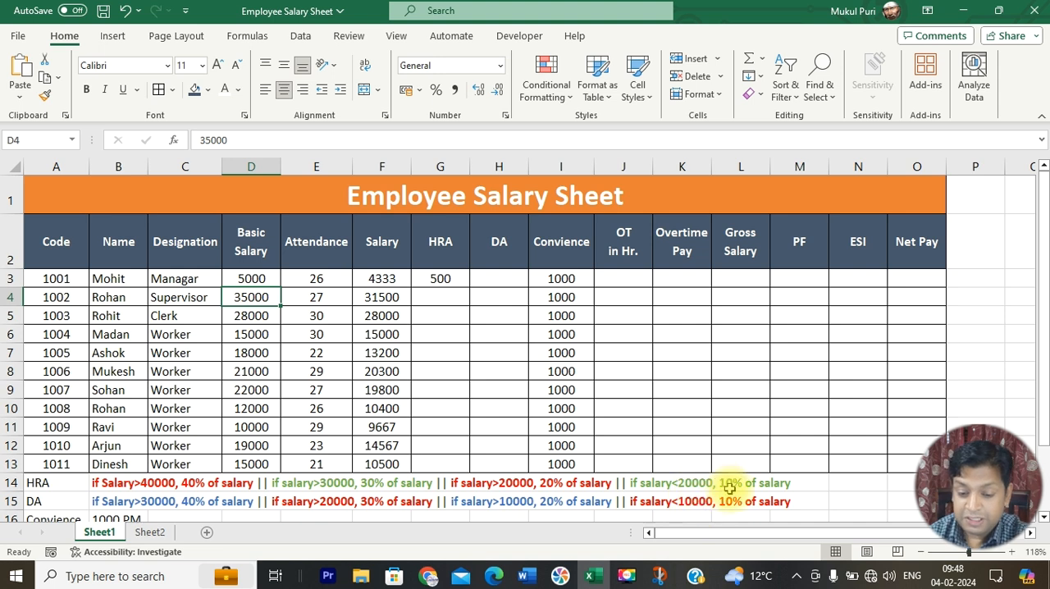
pyautogui.click(432, 279)
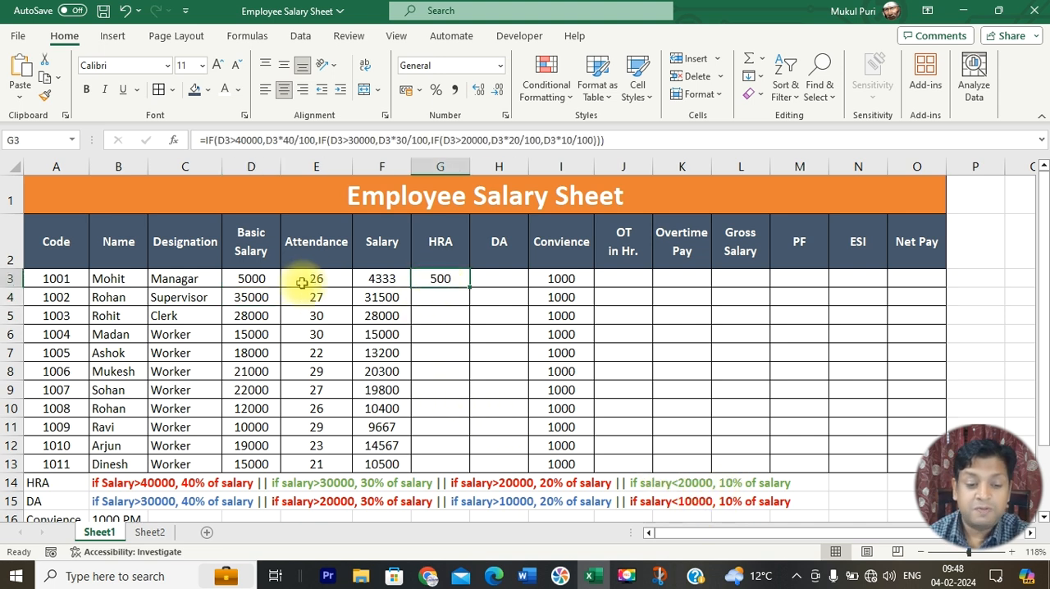
# Step: Set the basic salary in D3 to 52000 and fill the HRA formula from G3 down to G13
pyautogui.click(253, 277)
pyautogui.write('52000')
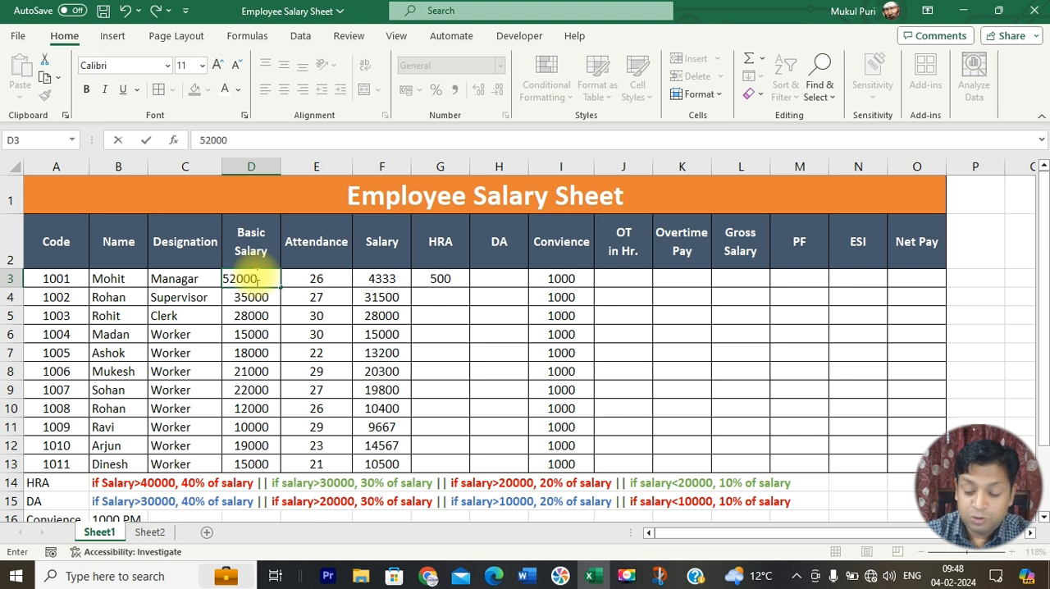
pyautogui.press('Return')
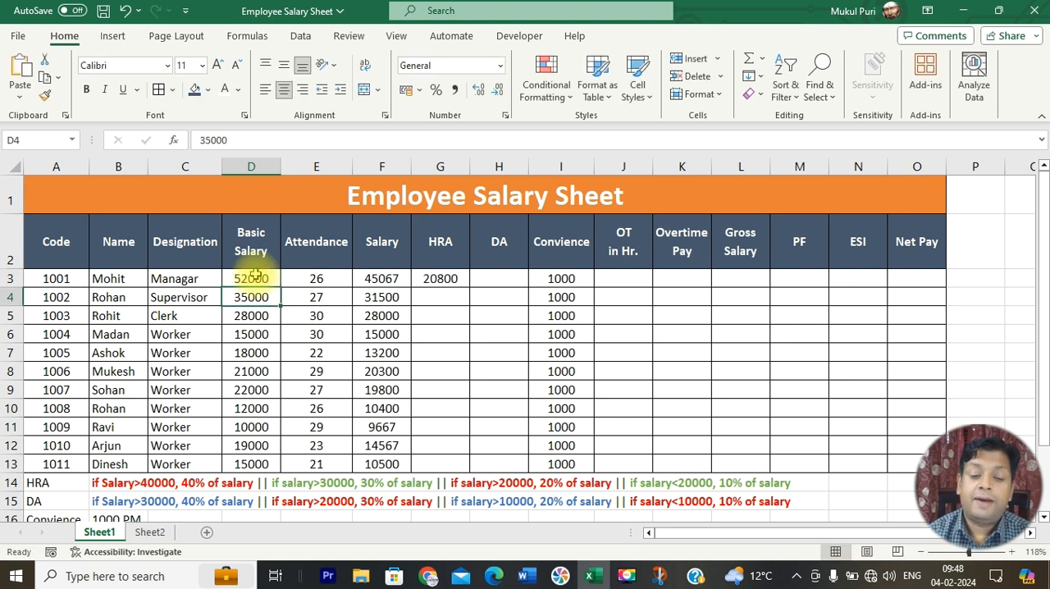
pyautogui.click(440, 278)
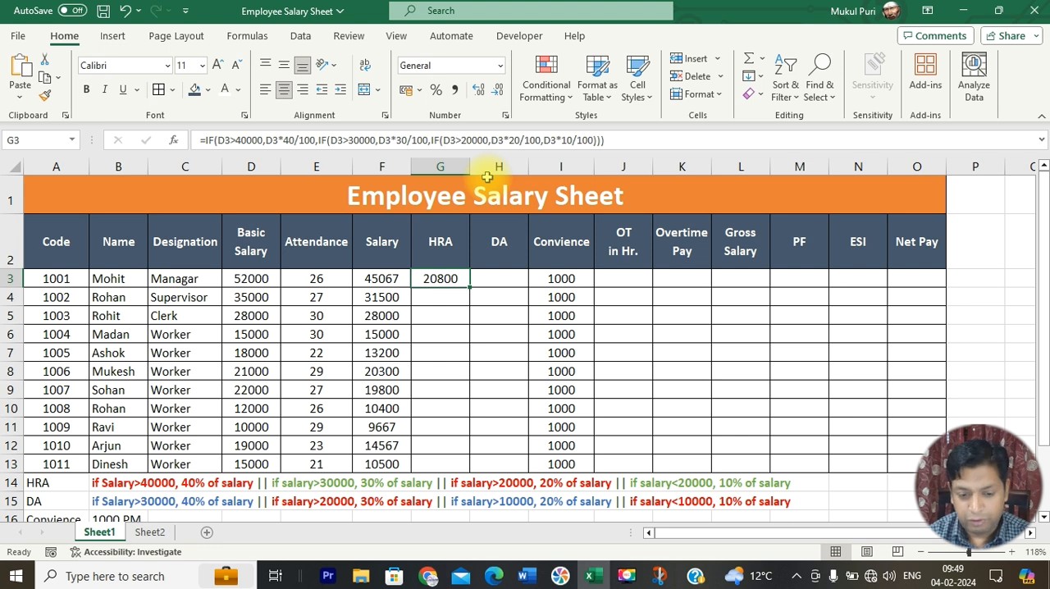
pyautogui.moveTo(471, 291); pyautogui.dragTo(472, 471)
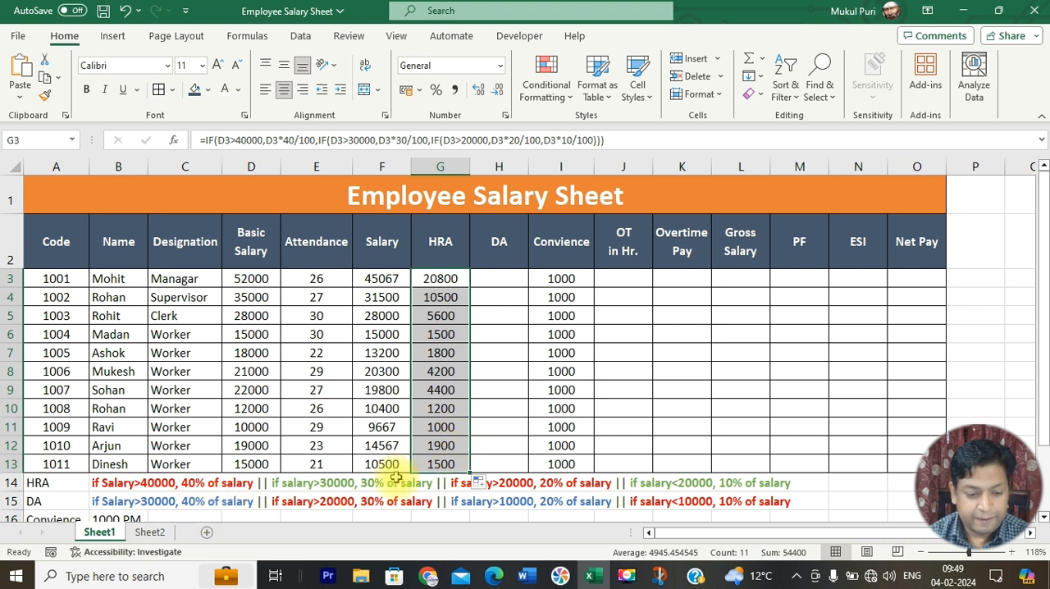
# Step: Start the DA formula in H3 with an IF that gives D3*40/100 when the basic salary D3 is above 30000
pyautogui.click(505, 281)
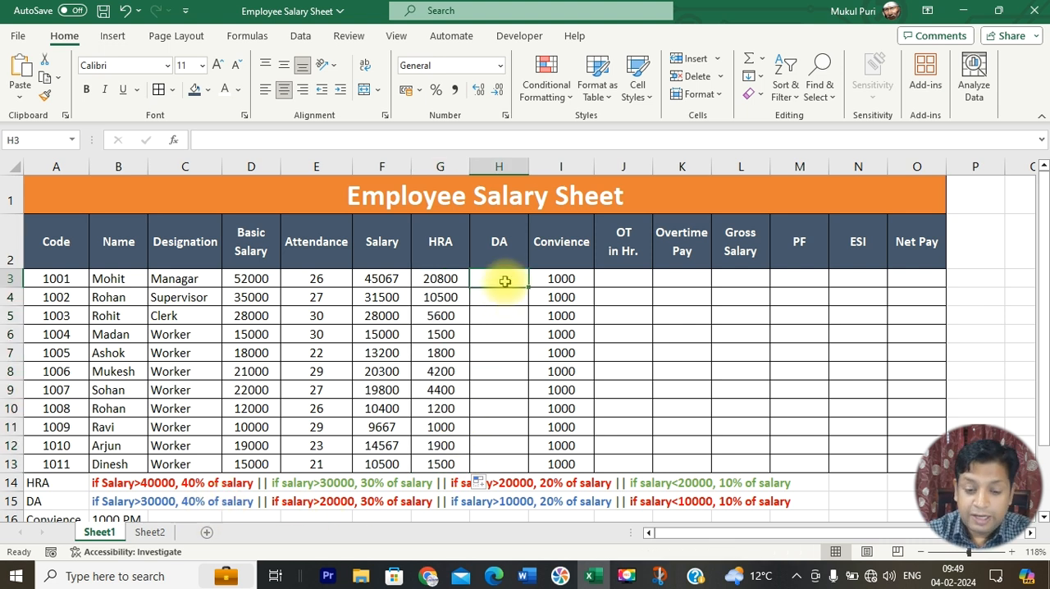
pyautogui.write('=if(')
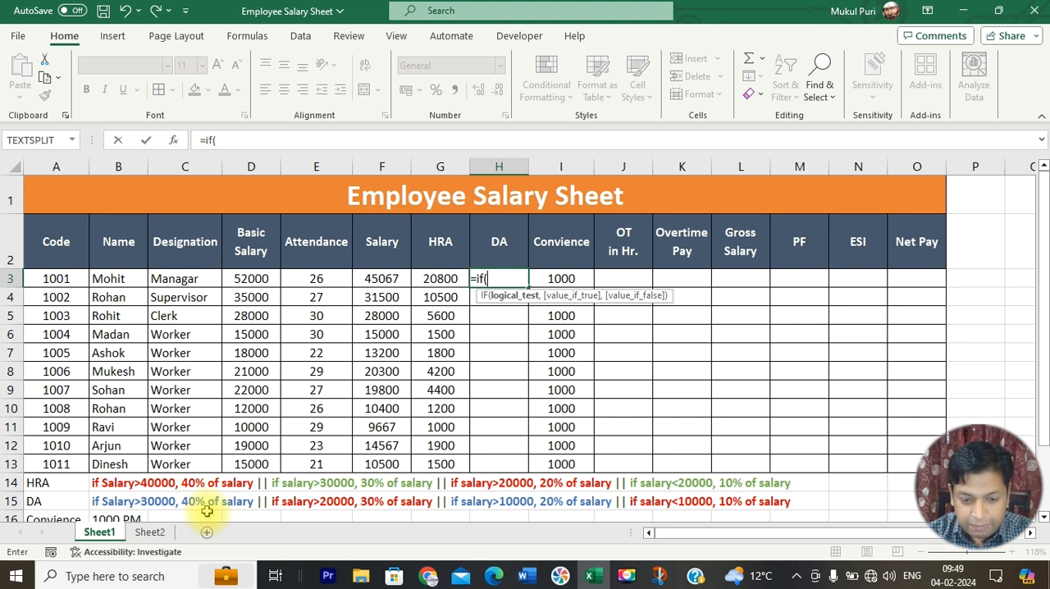
pyautogui.click(238, 277)
pyautogui.write('*')
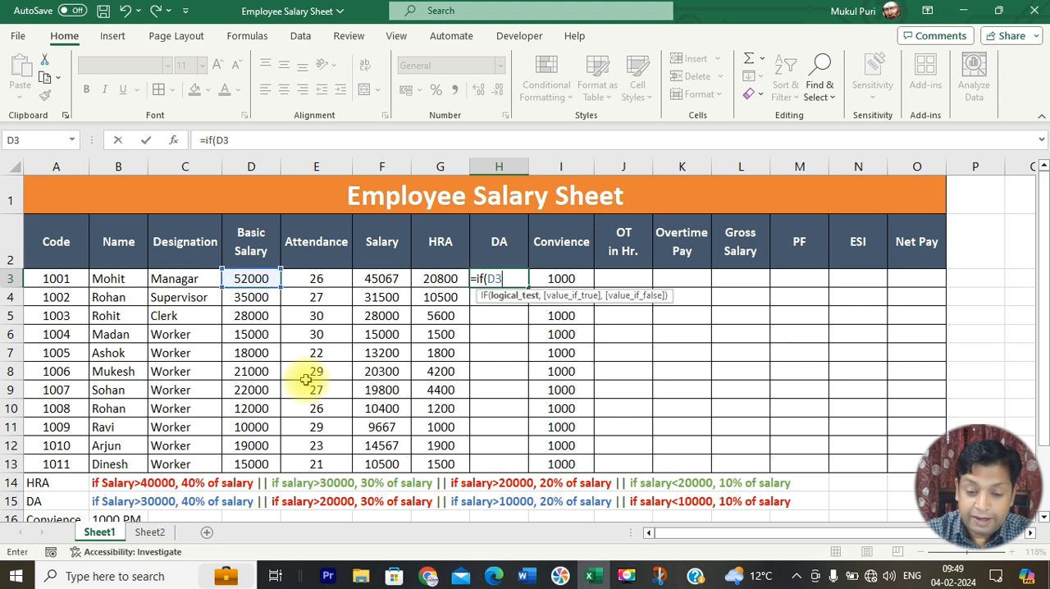
pyautogui.write('3000')
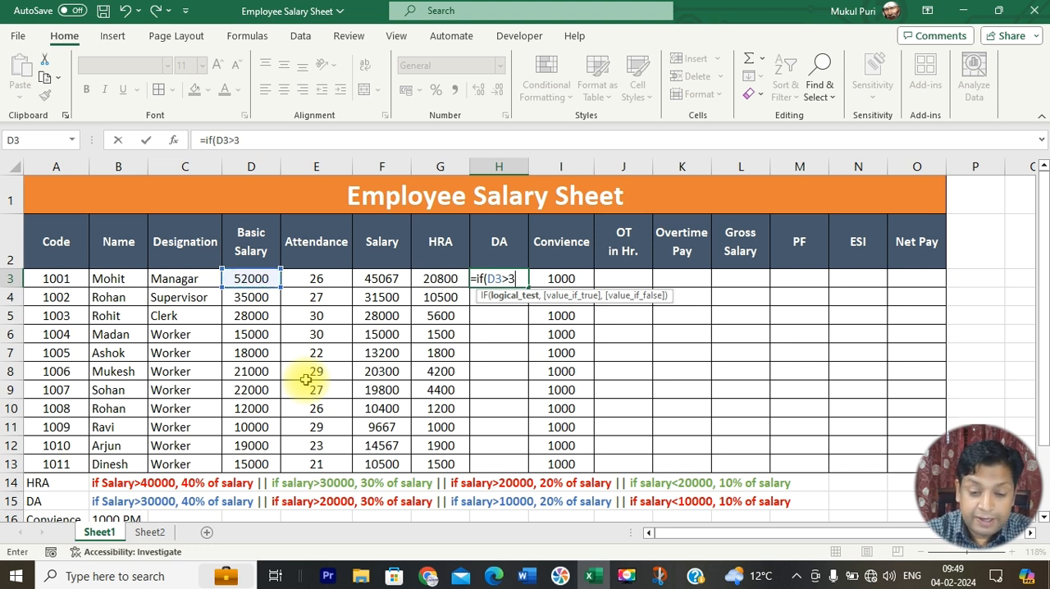
pyautogui.write('0,')
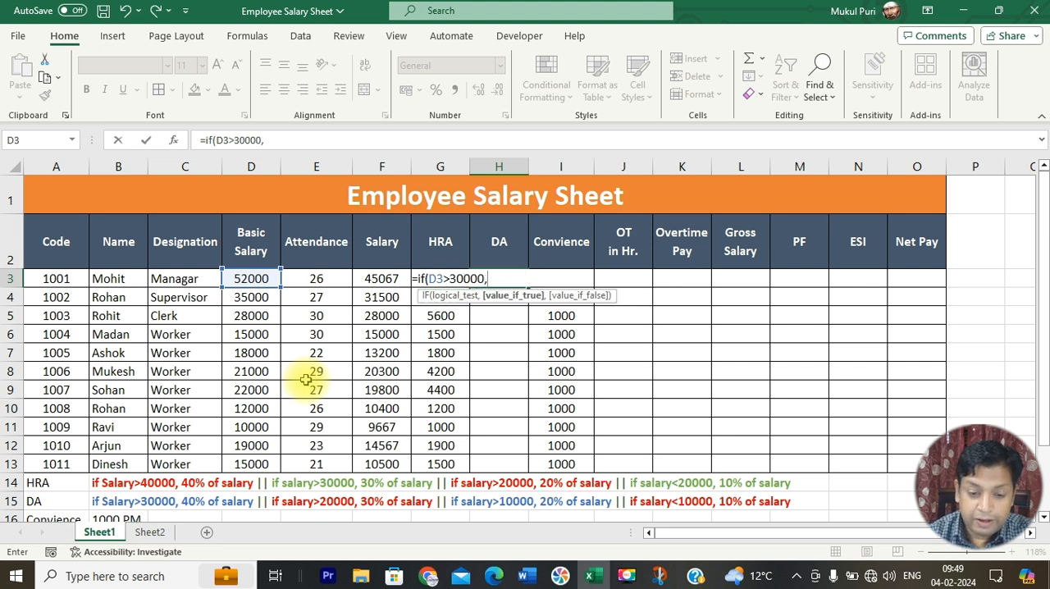
pyautogui.click(264, 279)
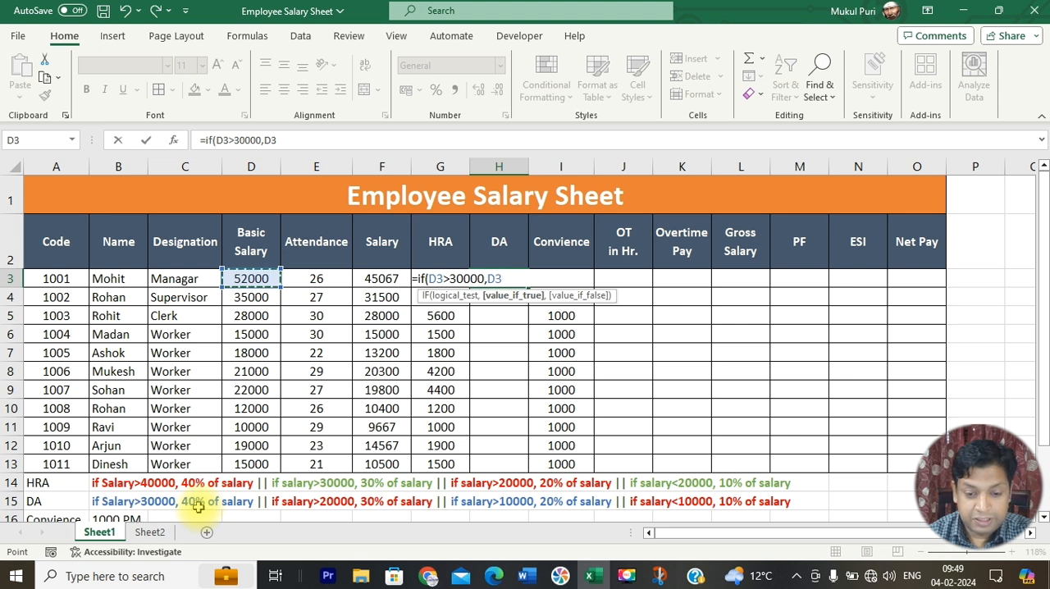
pyautogui.write('*40')
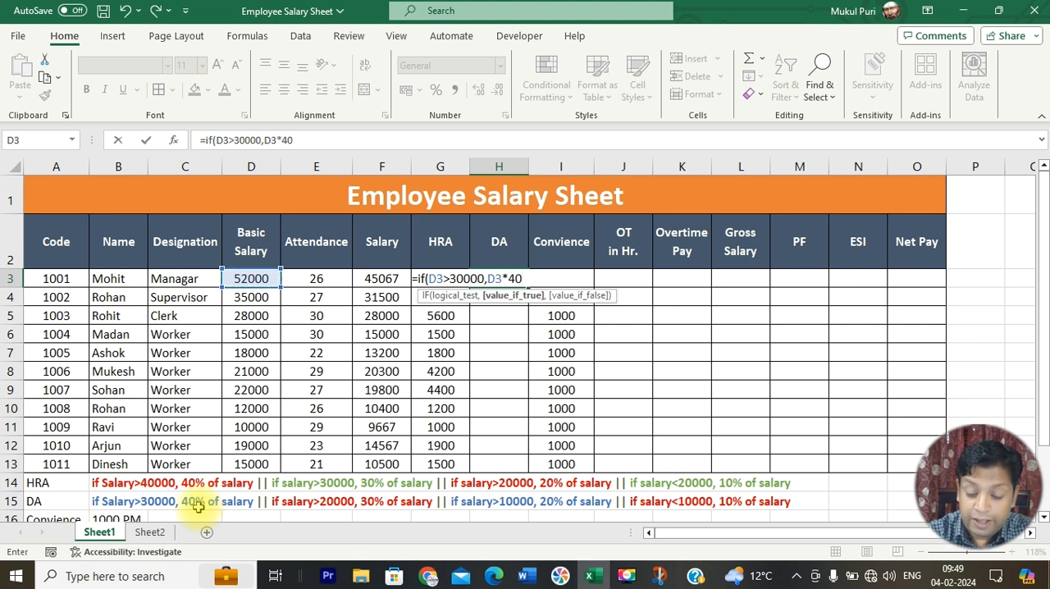
pyautogui.write('/100,')
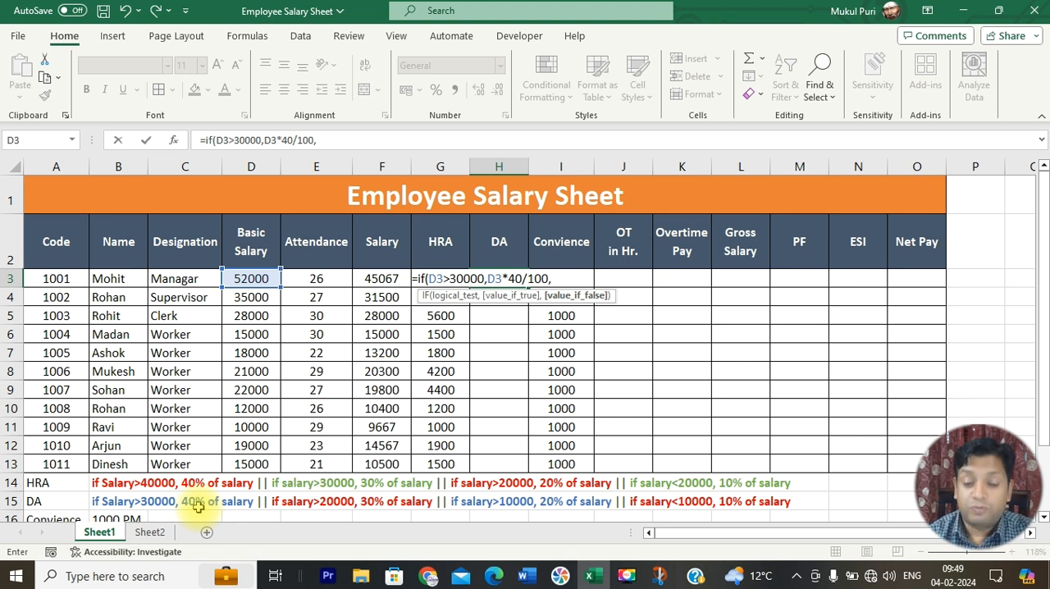
pyautogui.write('if')
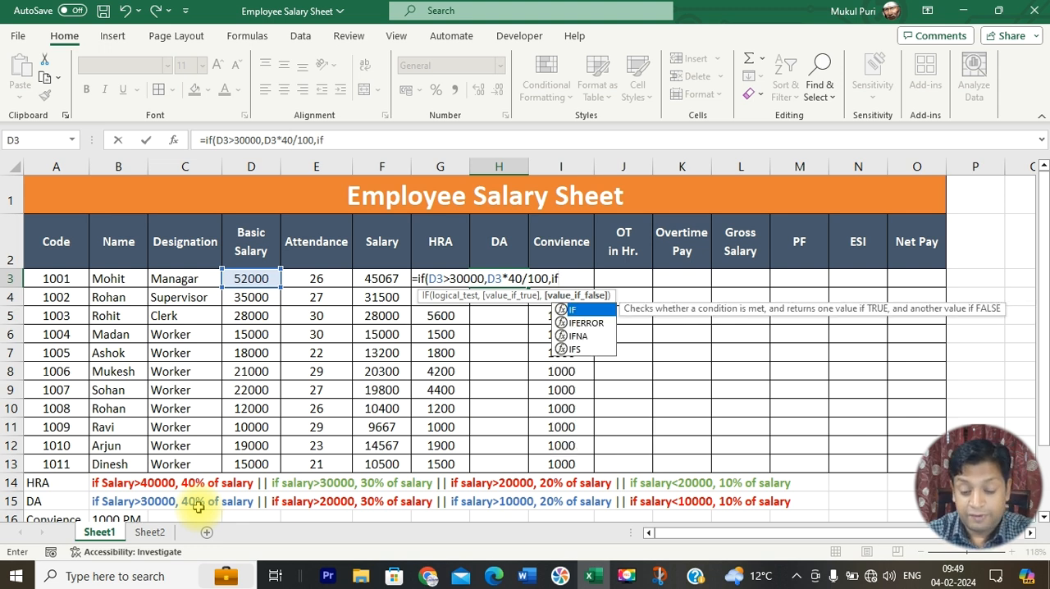
pyautogui.write('(d3')
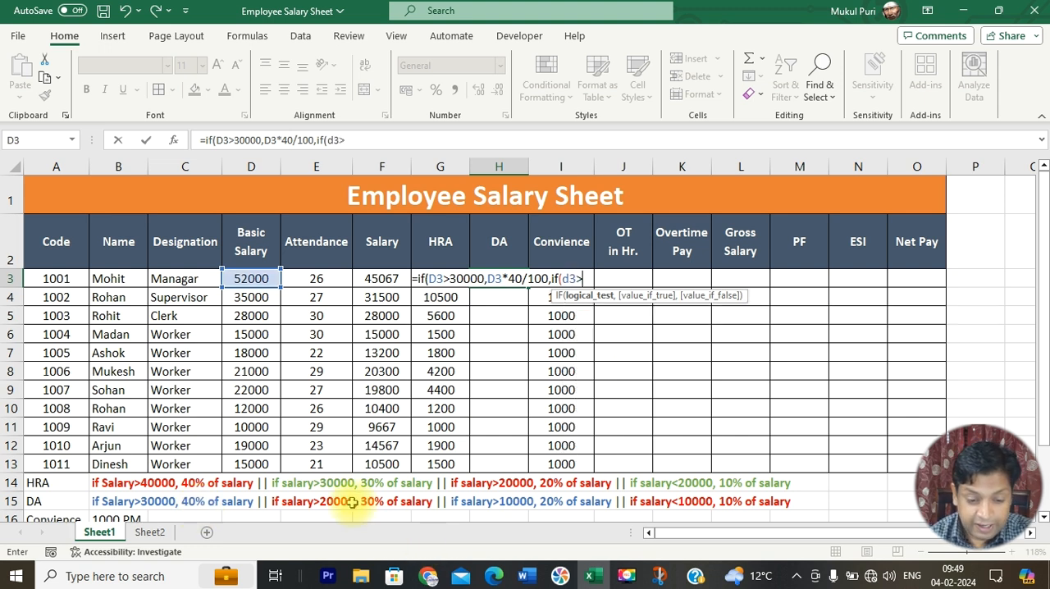
pyautogui.write('>200')
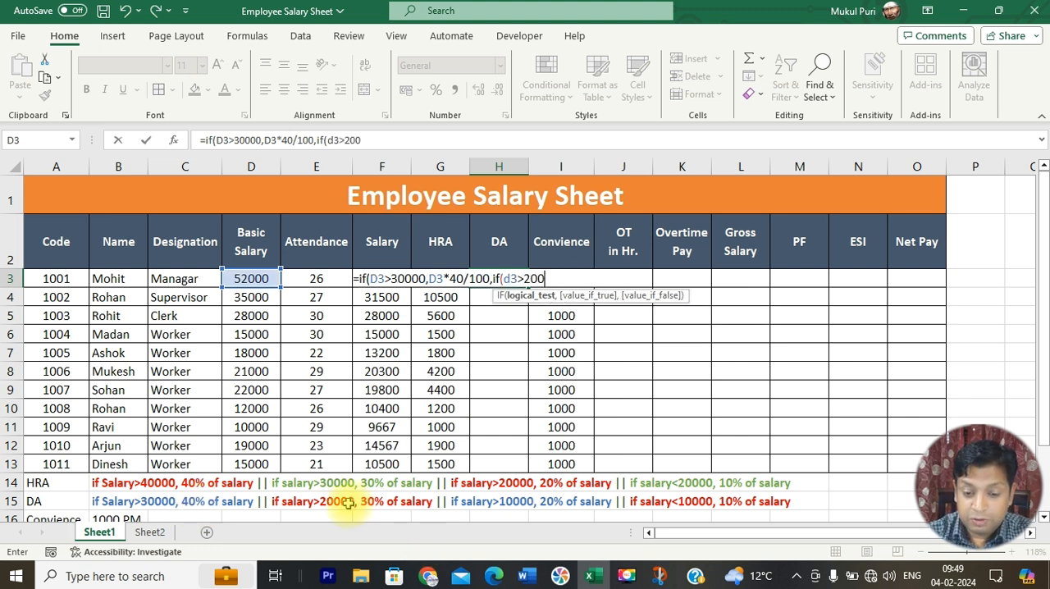
pyautogui.write('00,d')
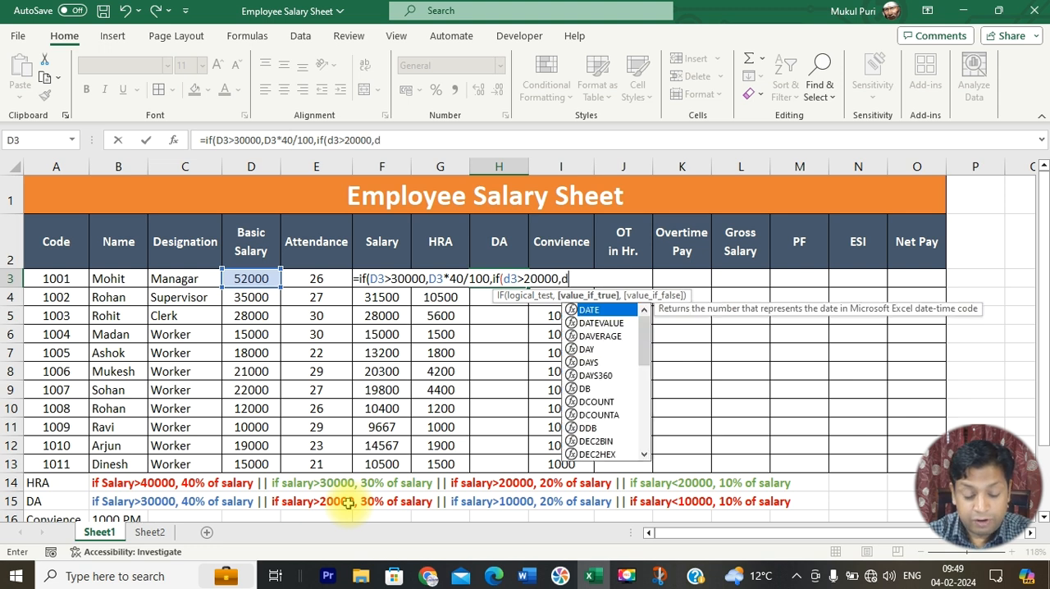
pyautogui.write('3*')
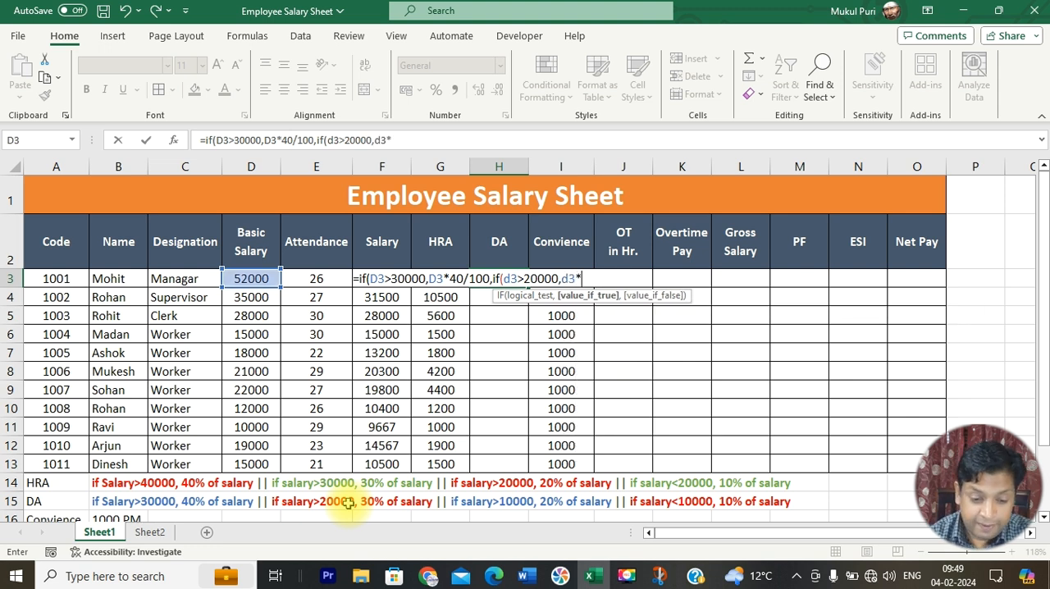
pyautogui.write('30')
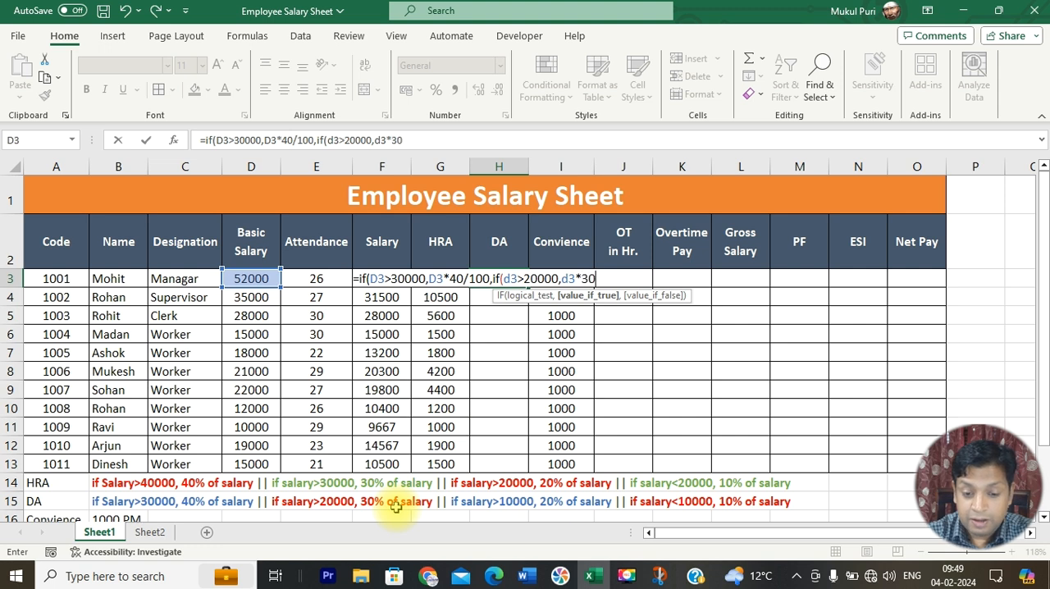
pyautogui.write('/100,')
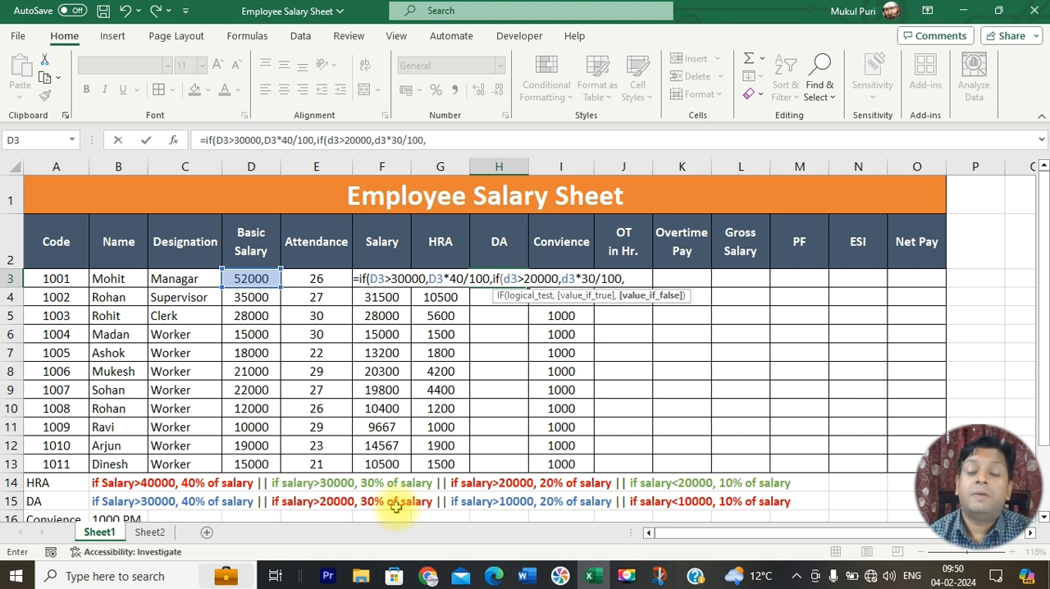
pyautogui.write('if')
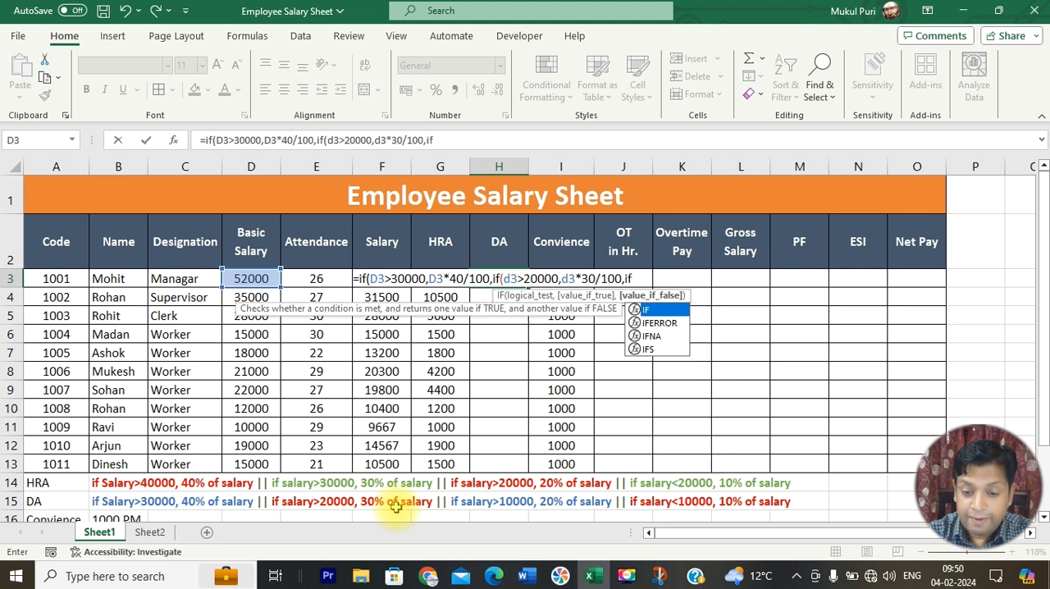
pyautogui.write('(d3>')
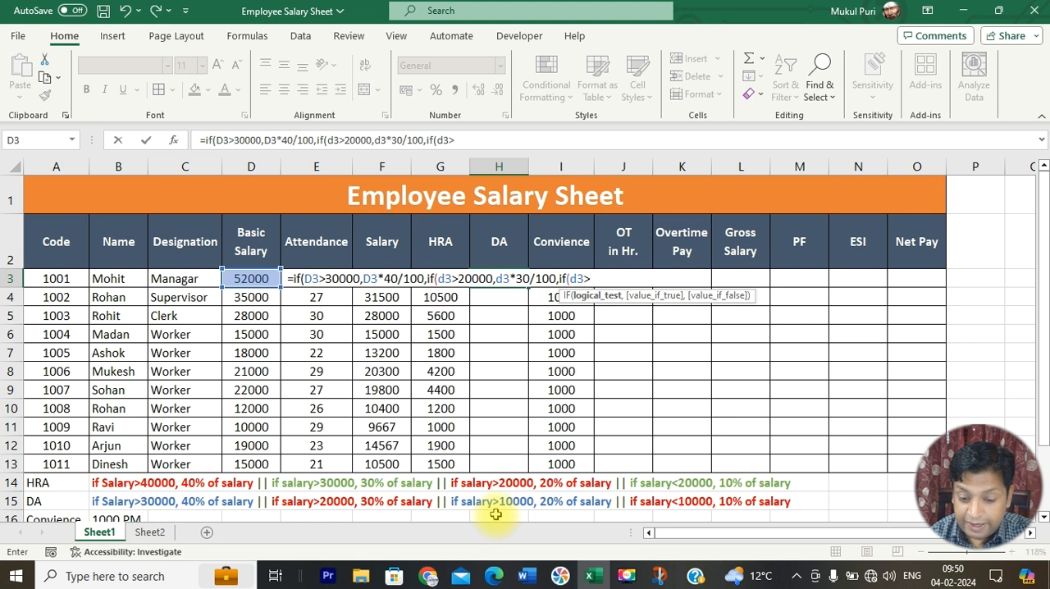
pyautogui.write('10')
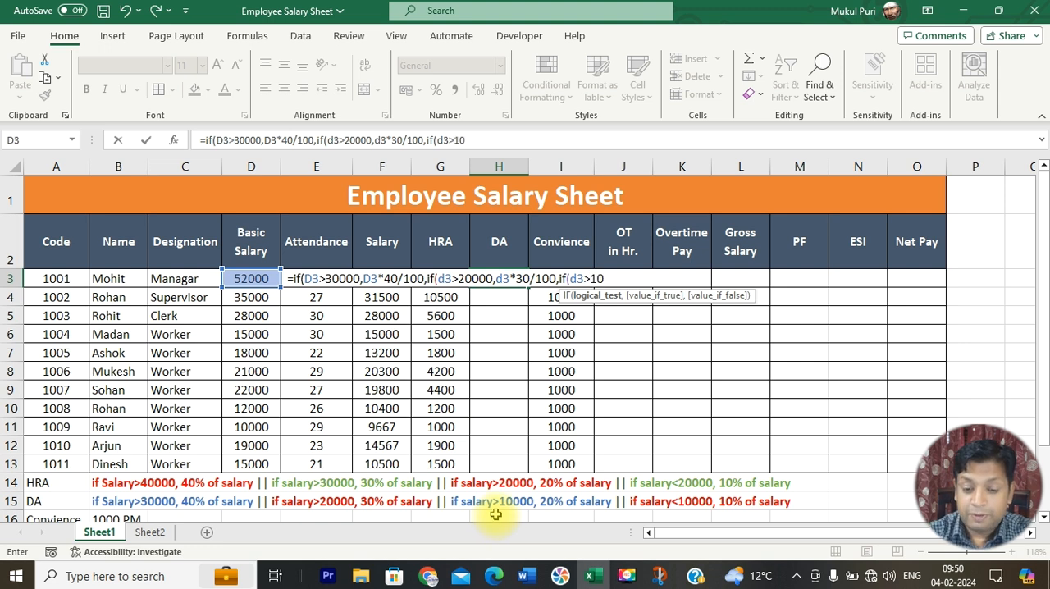
pyautogui.write('000,d3')
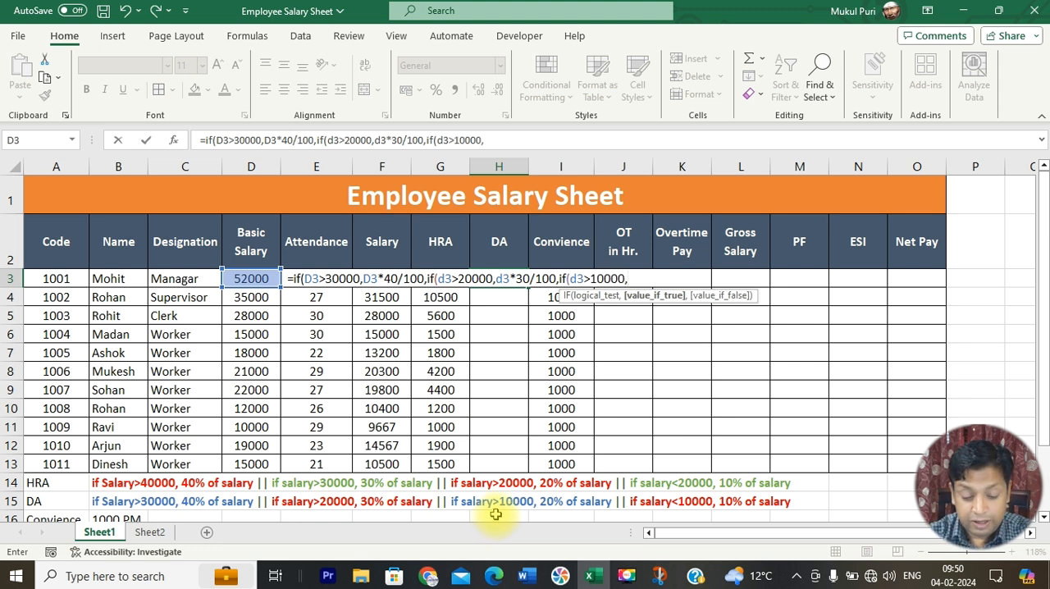
pyautogui.write('*20/100')
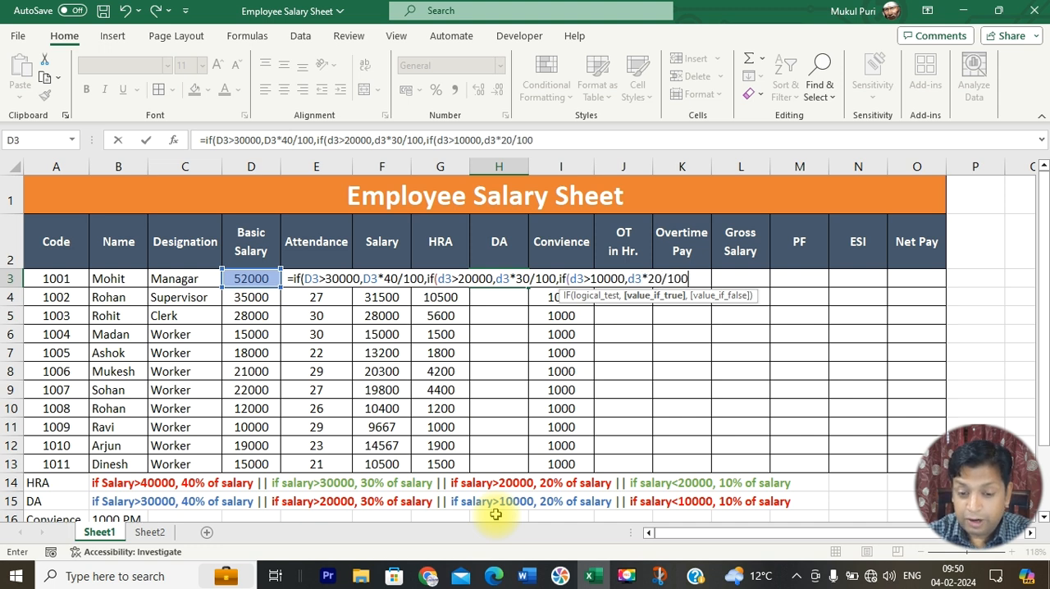
pyautogui.write(',d3*10/100')
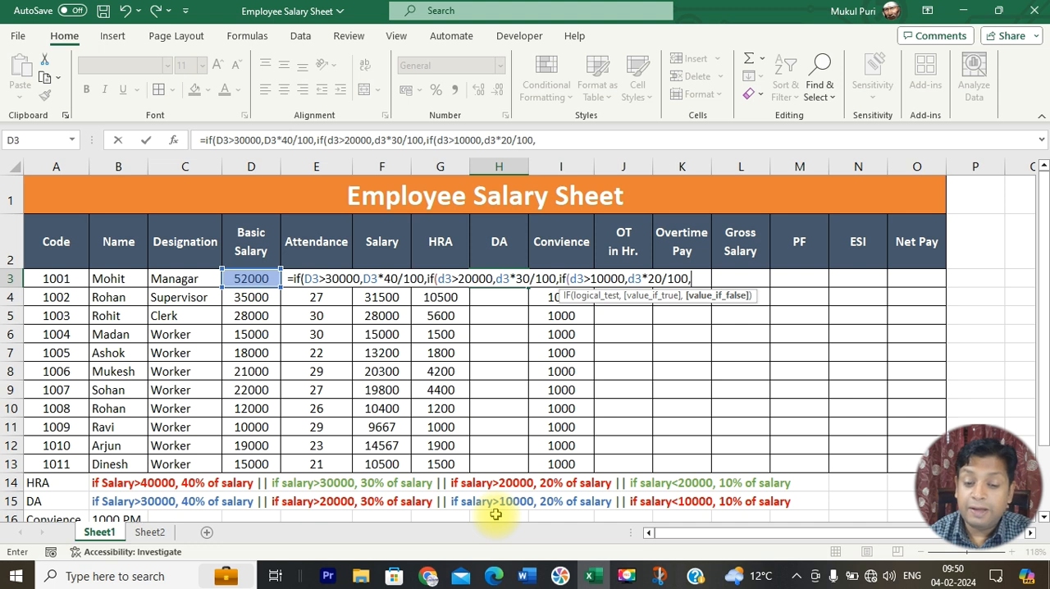
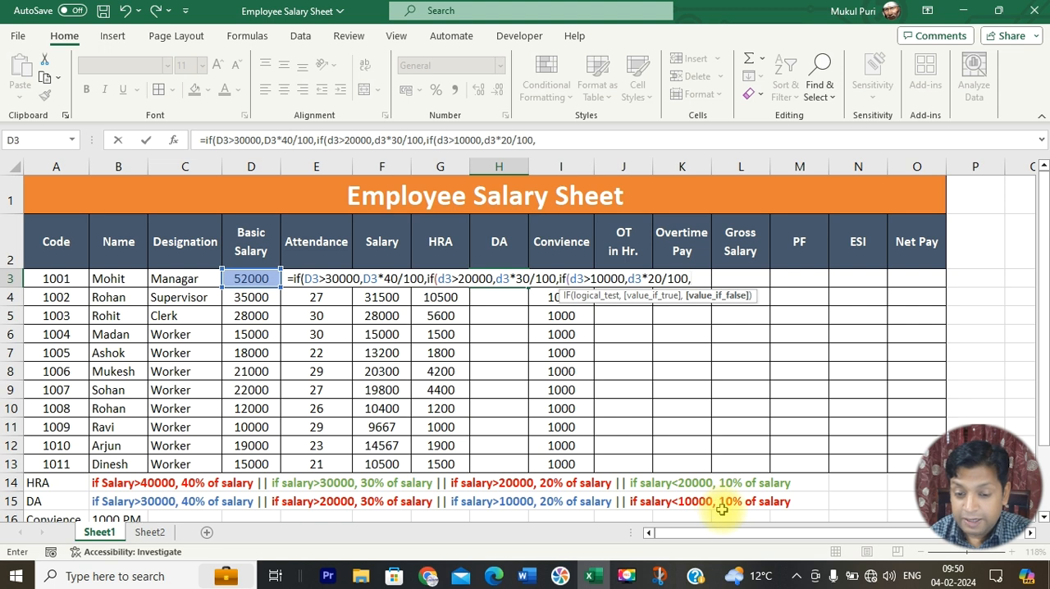
# Step: Finish the nested DA formula in H3 with D3*10/100 as the last fallback, close all three IFs and enter it
pyautogui.write('d3')
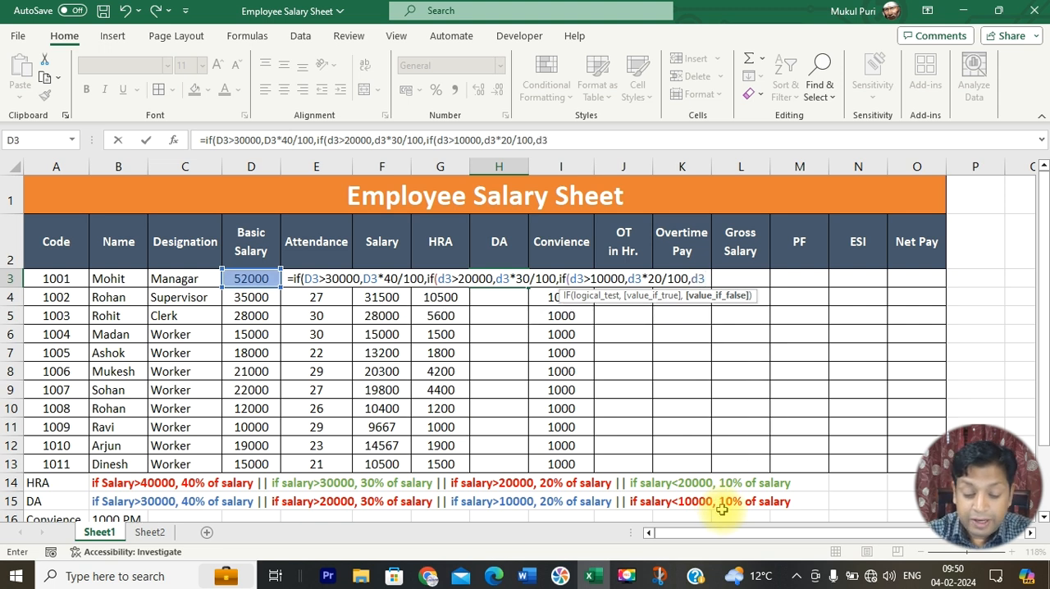
pyautogui.write('*10/100')
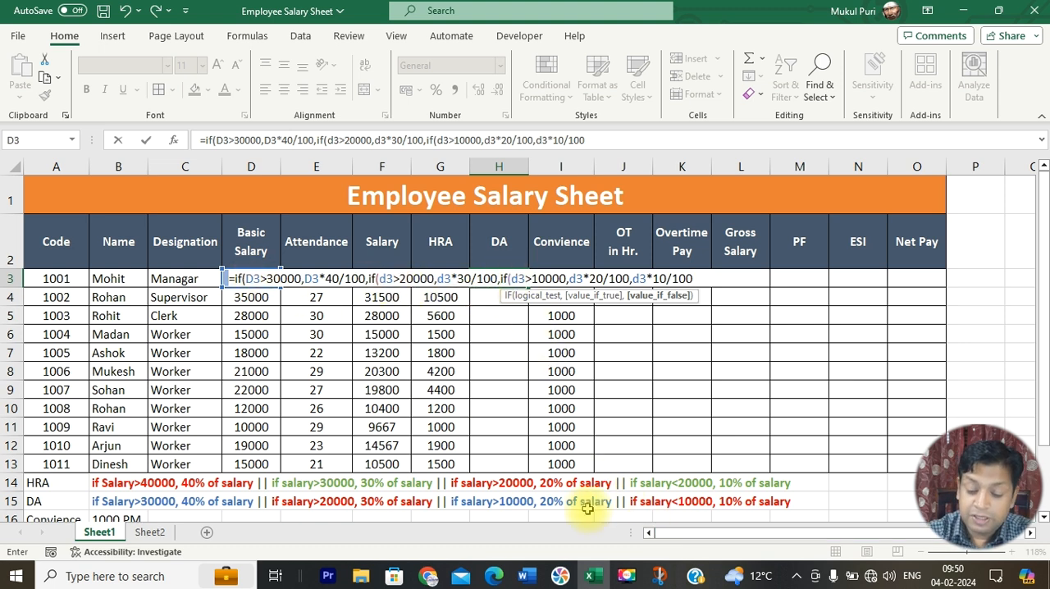
pyautogui.write('))')
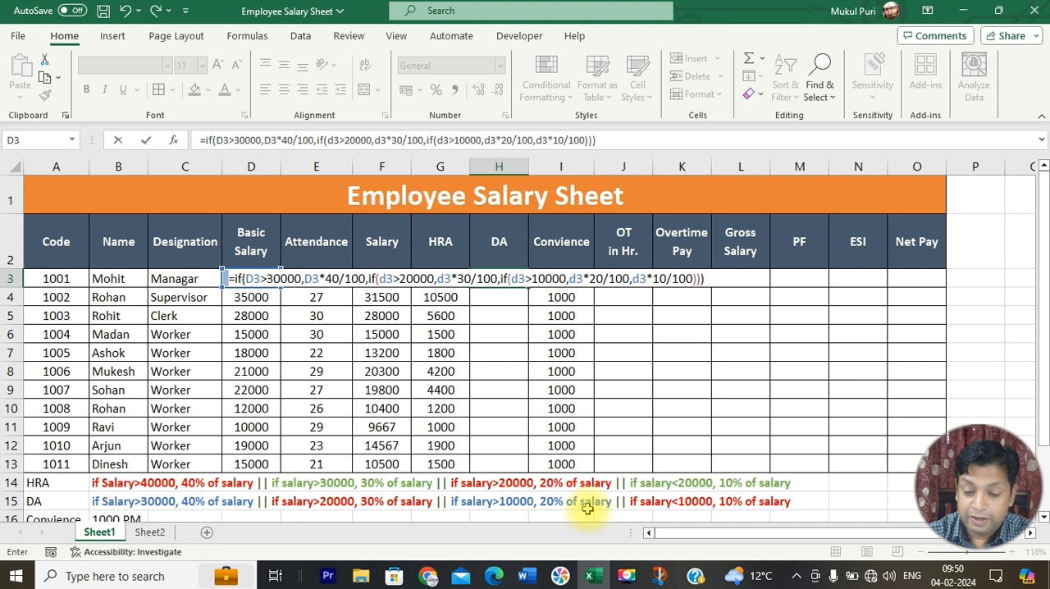
pyautogui.press('Return')
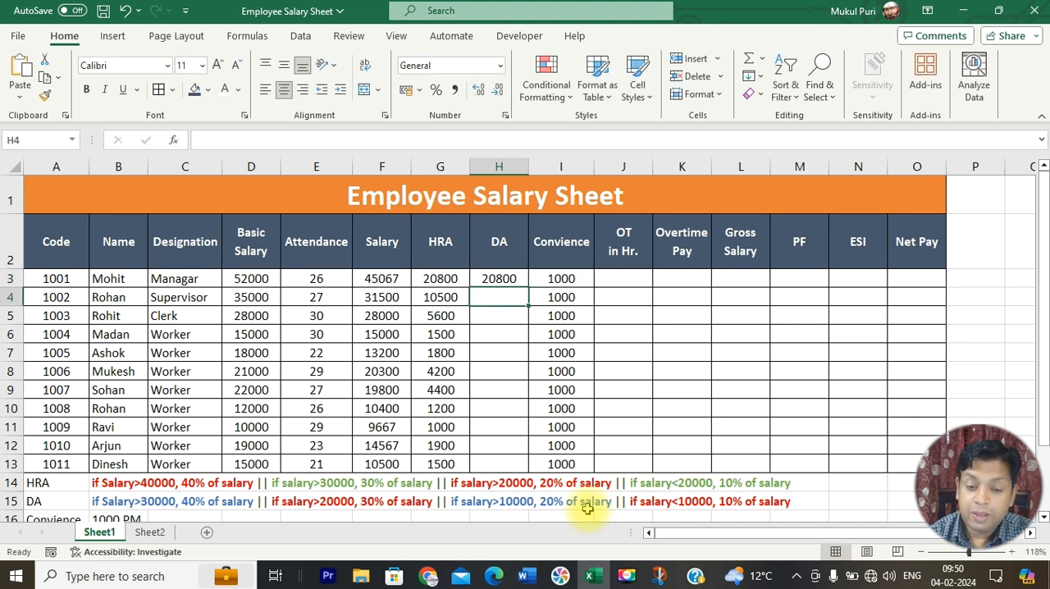
# Step: Set the basic salary in D3 to 5000 to test the 10% DA slab and inspect the formula in H3
pyautogui.click(499, 279)
pyautogui.click(242, 279)
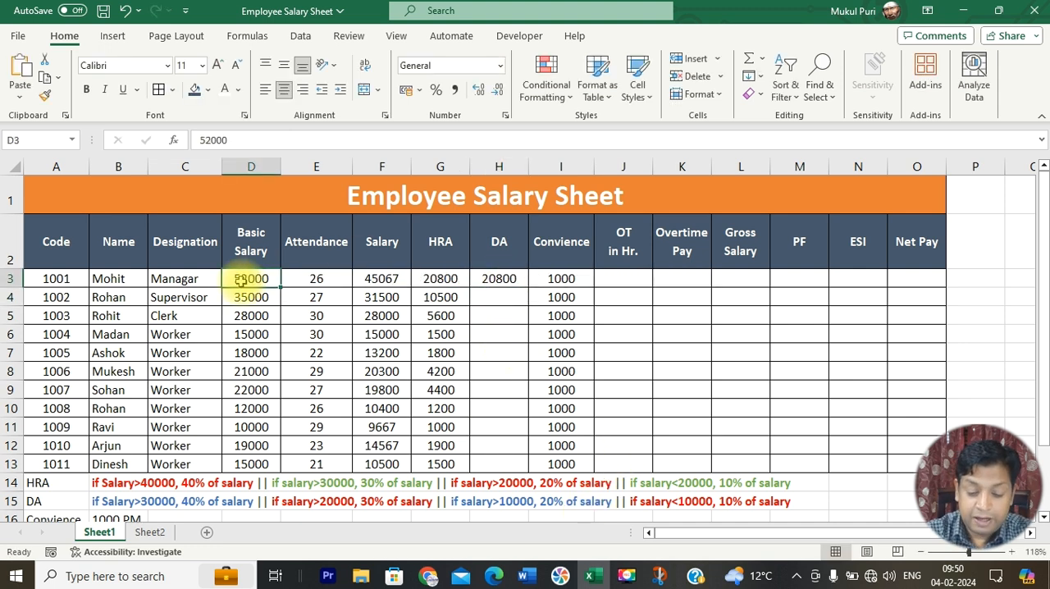
pyautogui.write('5000')
pyautogui.press('Return')
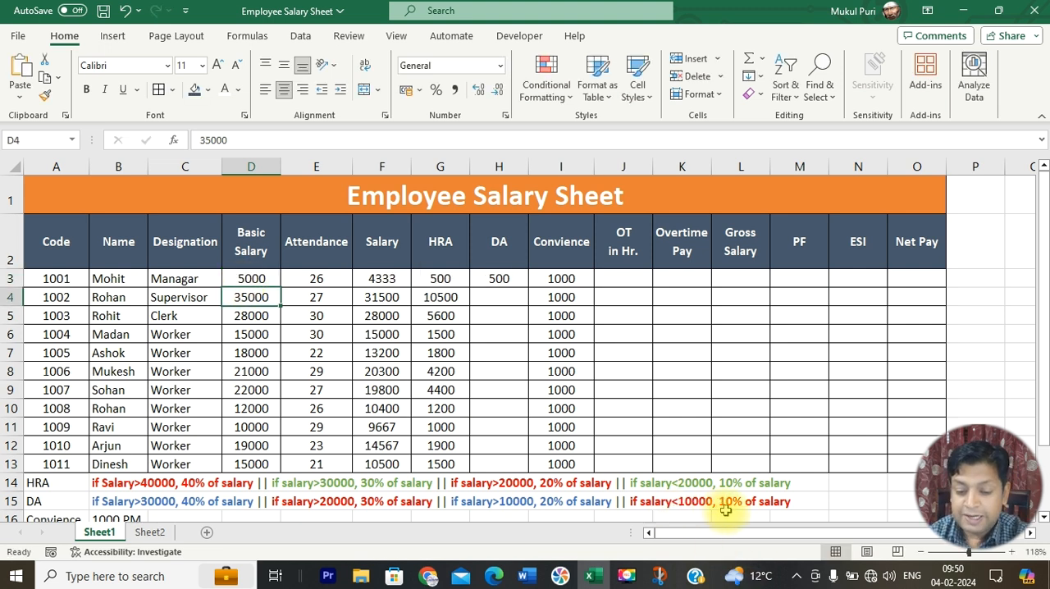
pyautogui.click(251, 279)
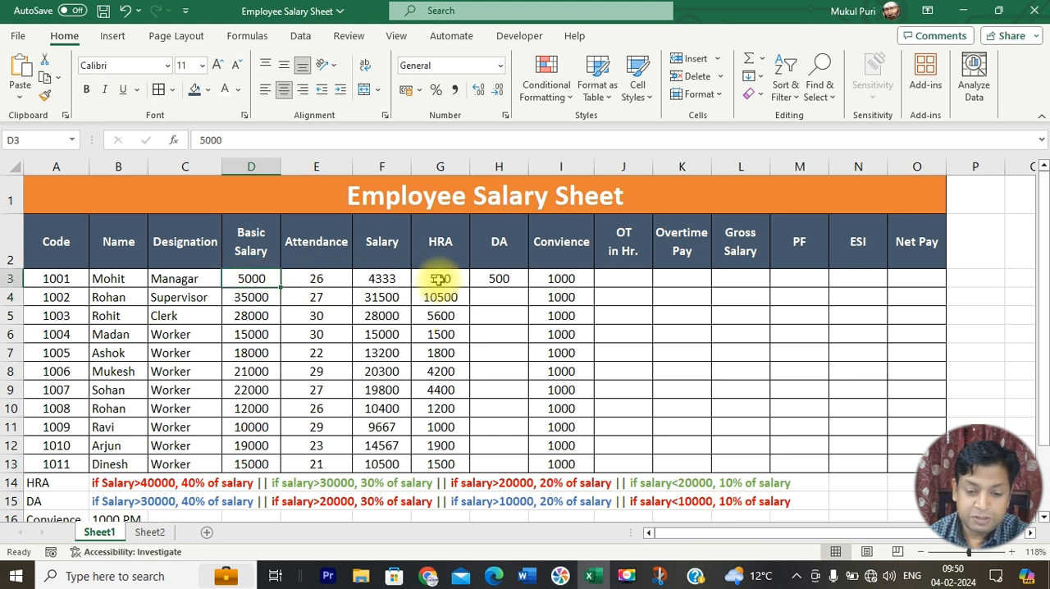
pyautogui.click(501, 278)
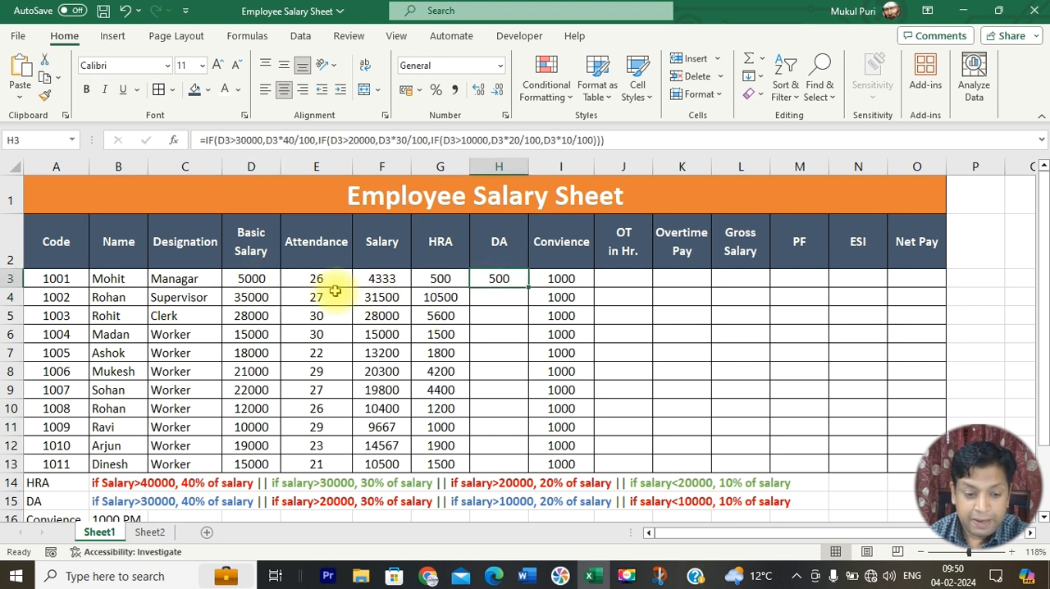
# Step: Set the basic salary in D3 to 15000 to test the 20% DA slab against the rule in row 15
pyautogui.click(265, 280)
pyautogui.write('15000')
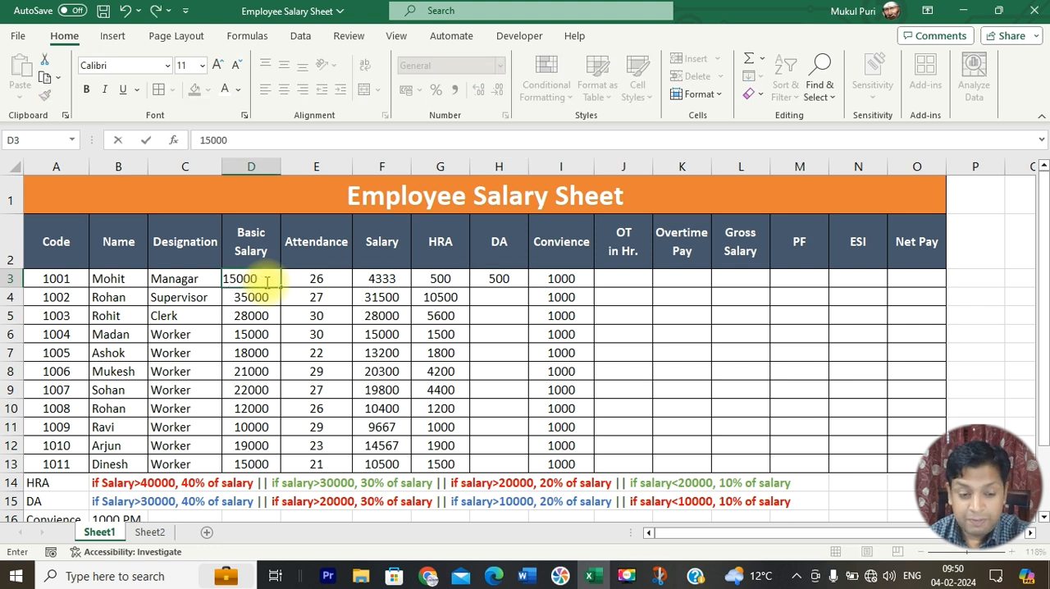
pyautogui.press('Return')
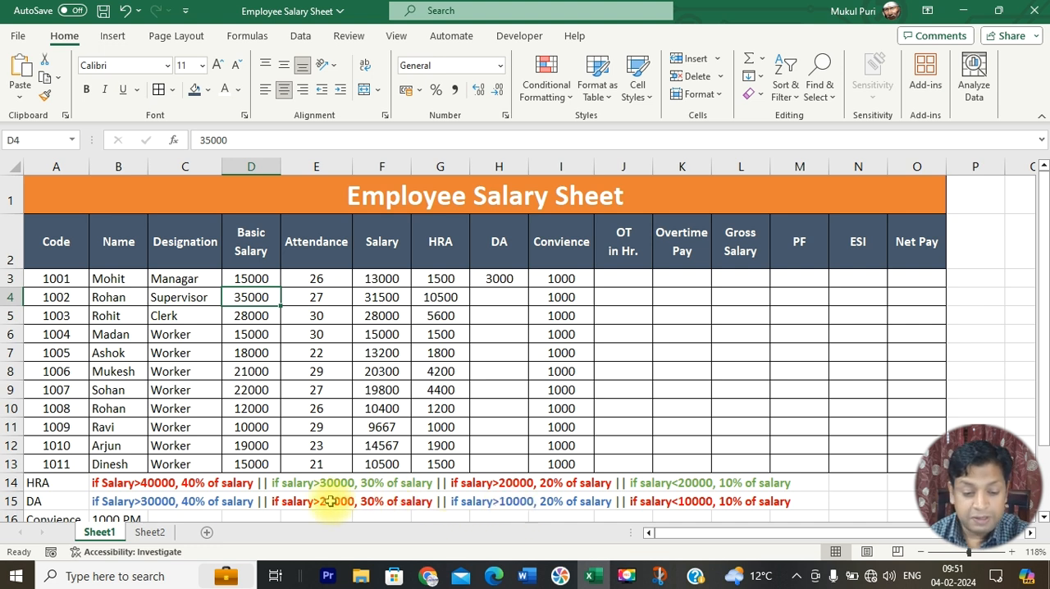
pyautogui.click(558, 499)
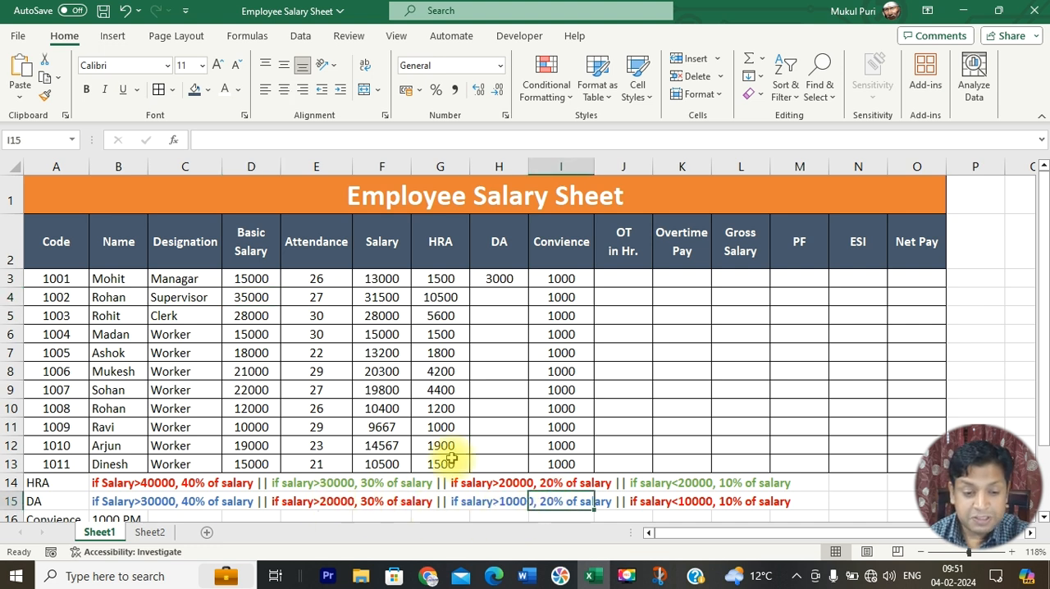
pyautogui.click(257, 279)
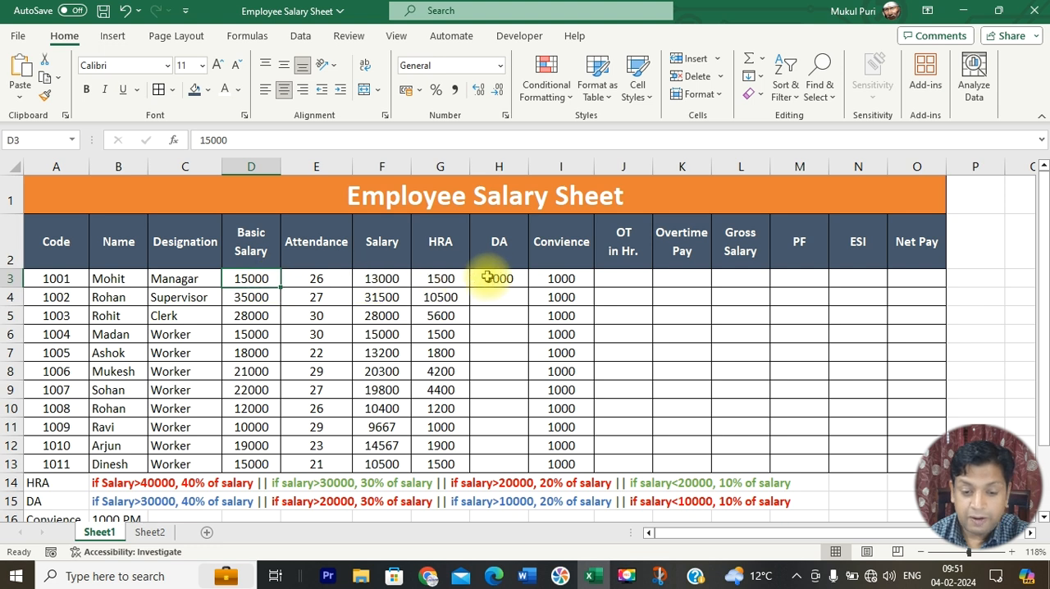
pyautogui.click(491, 279)
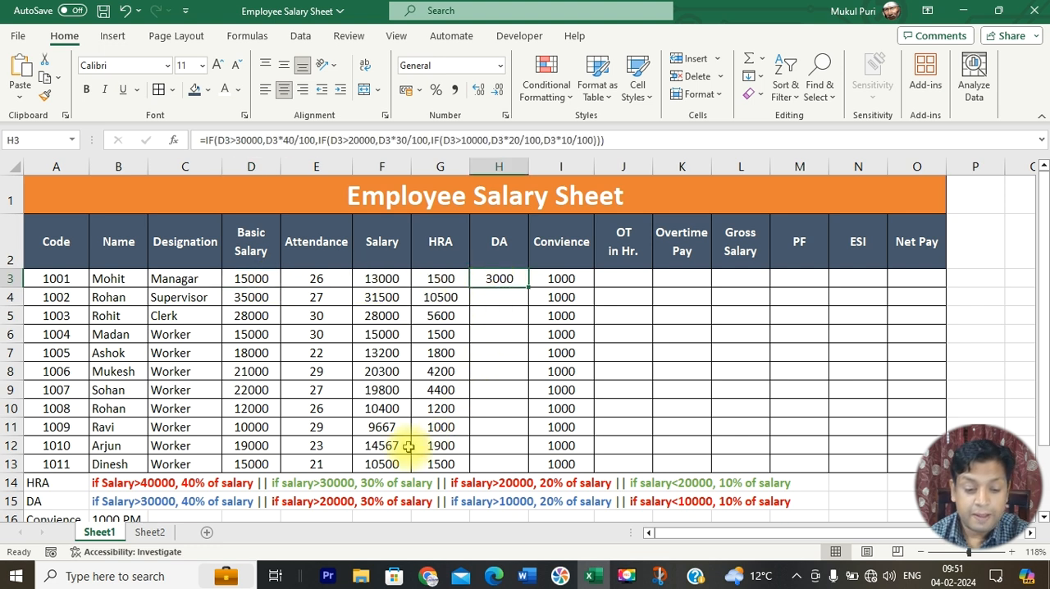
# Step: Set the basic salary in D3 to 25000 to test the 30% DA slab in H3
pyautogui.click(262, 279)
pyautogui.write('2')
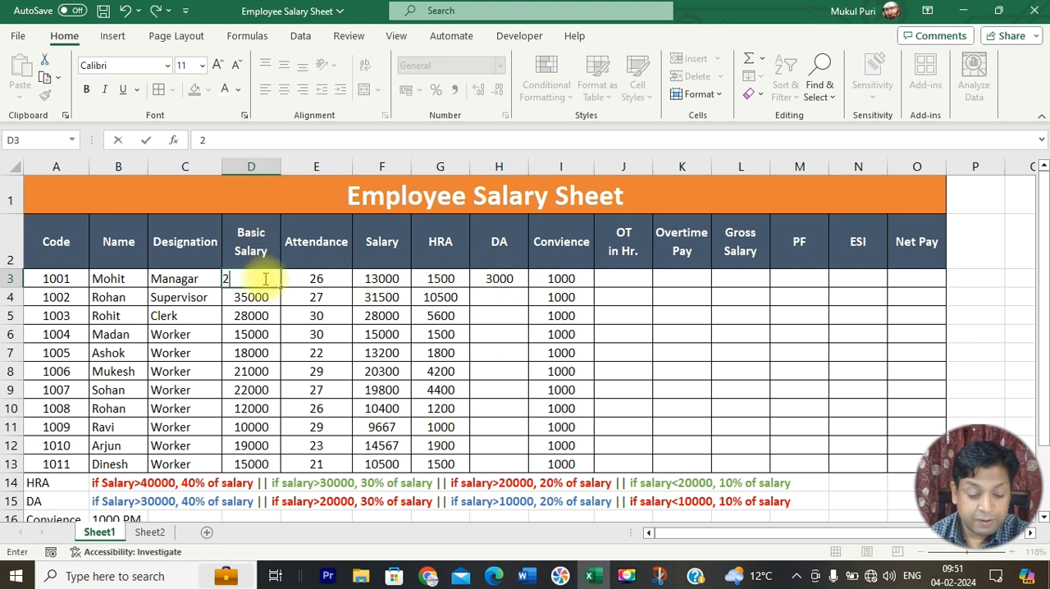
pyautogui.write('5000')
pyautogui.press('Return')
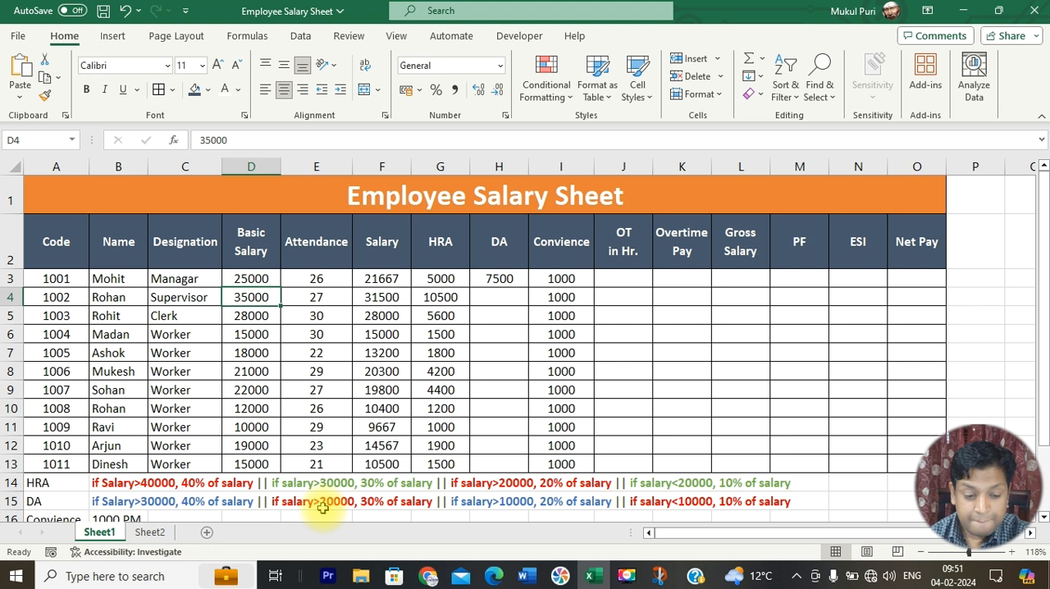
pyautogui.click(261, 278)
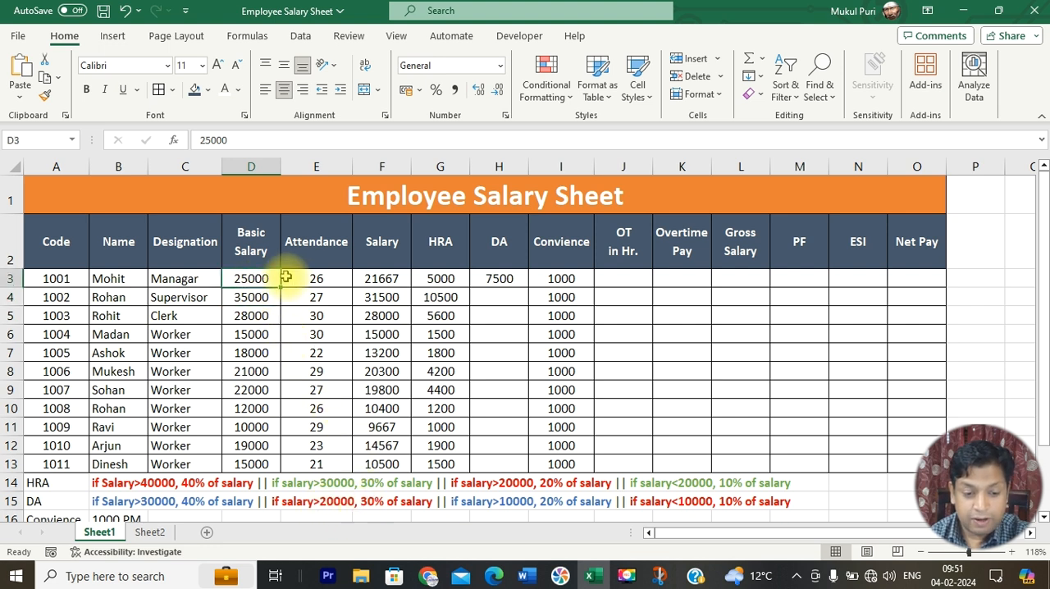
pyautogui.click(515, 280)
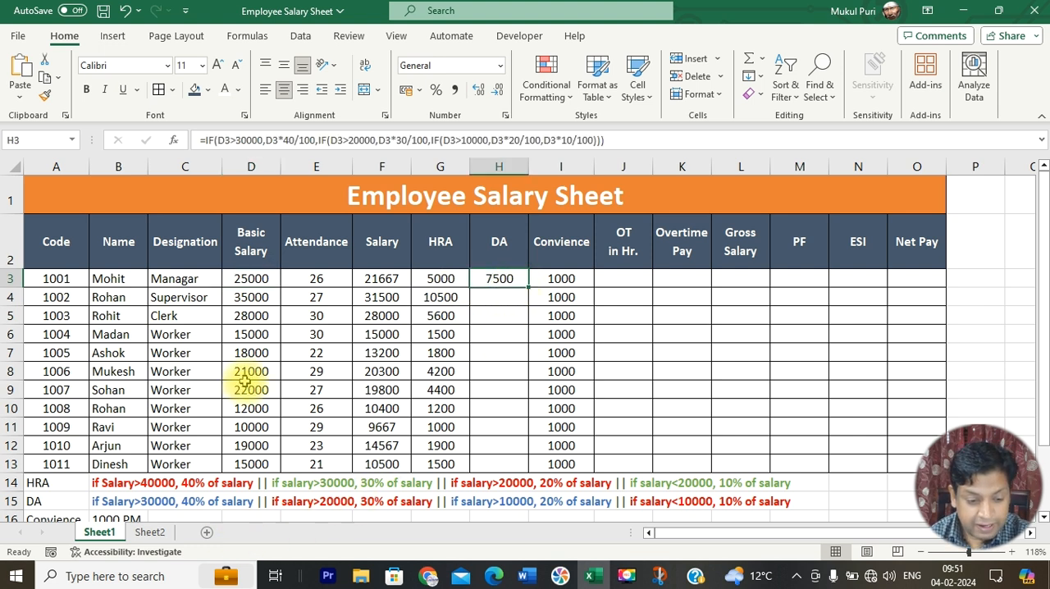
# Step: Set the basic salary in D3 to 40000 to test the 40% DA slab in H3
pyautogui.click(261, 278)
pyautogui.write('40000')
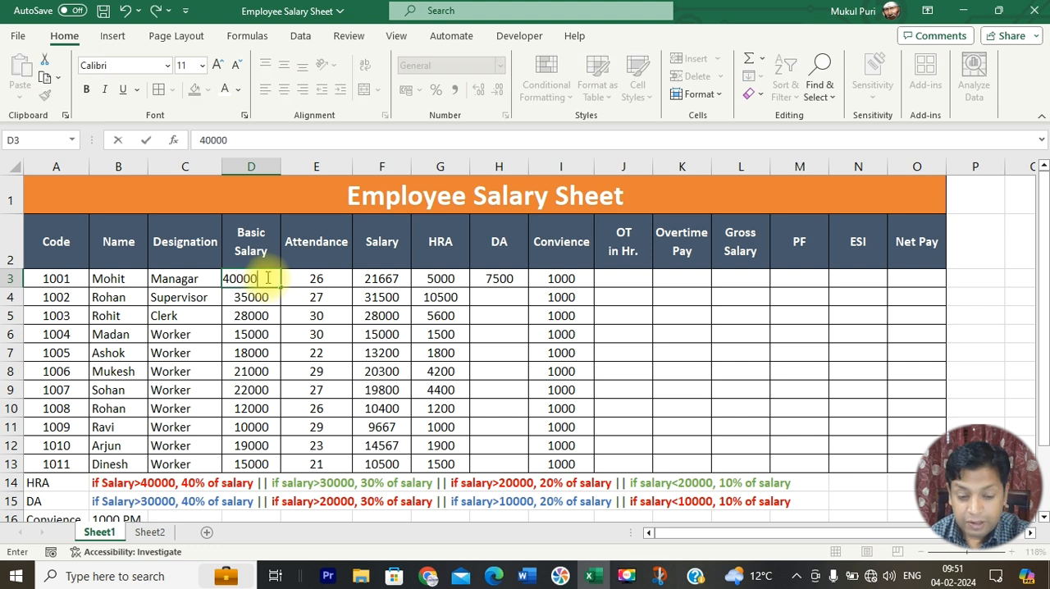
pyautogui.press('Return')
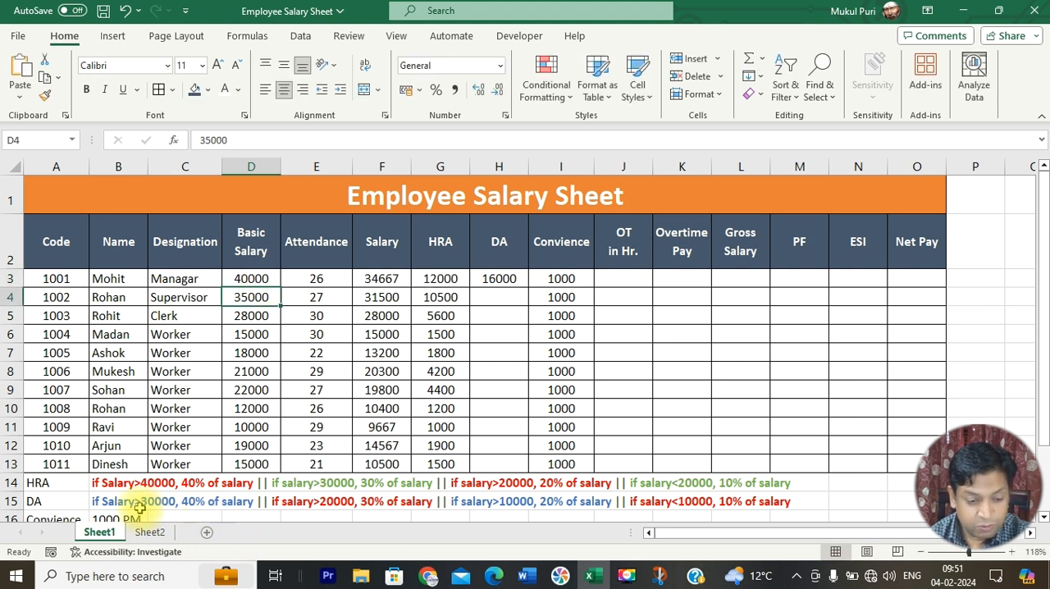
pyautogui.click(249, 279)
pyautogui.click(499, 278)
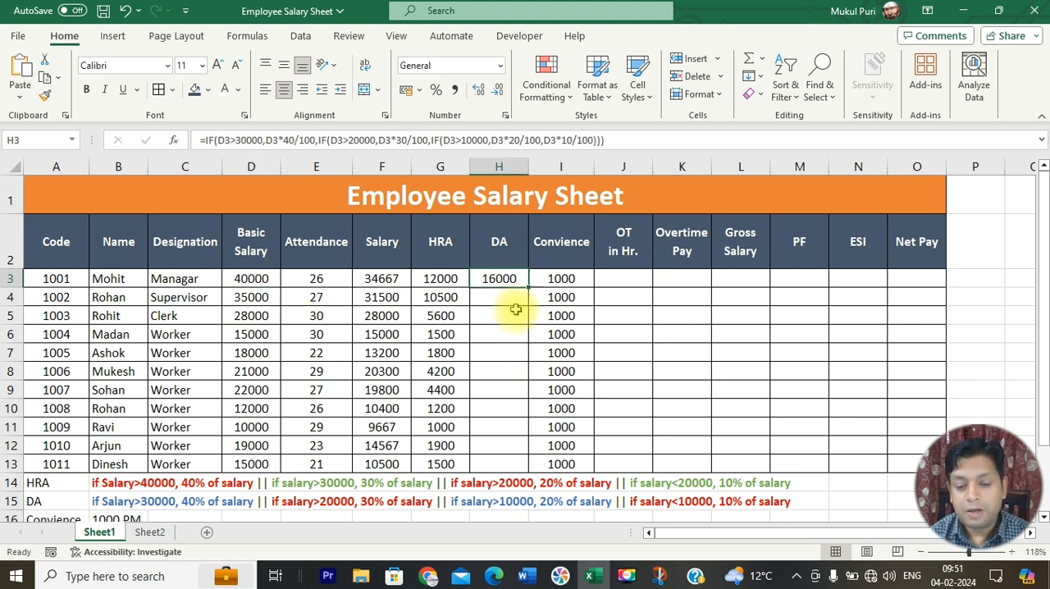
# Step: Fill the DA formula from H3 down to H13 only, undoing the fill that runs past the employee rows
pyautogui.doubleClick(529, 287)
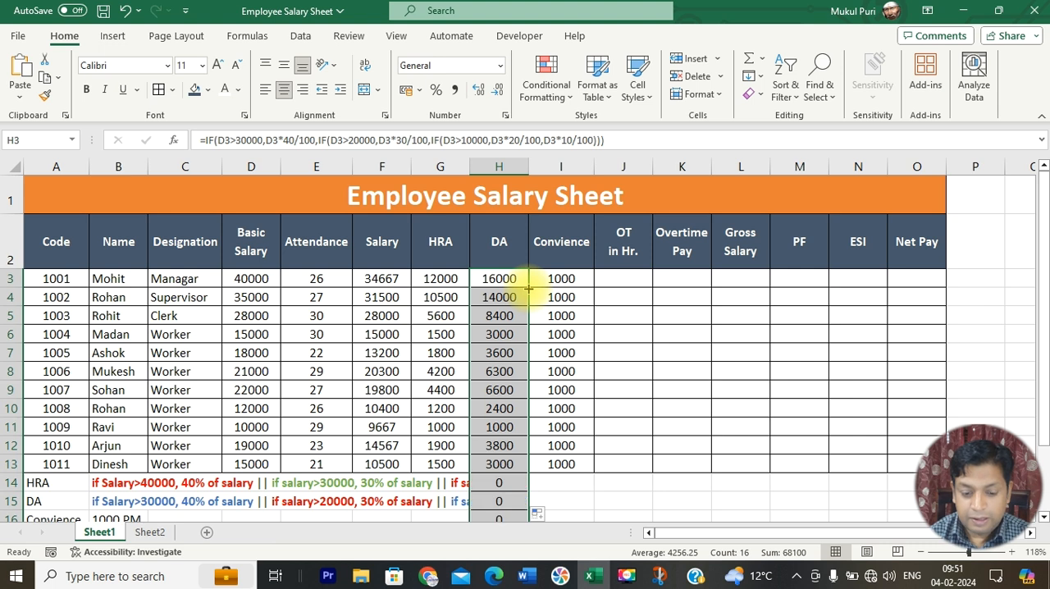
pyautogui.hotkey('ctrl', 'z')
pyautogui.moveTo(522, 281); pyautogui.dragTo(524, 470)
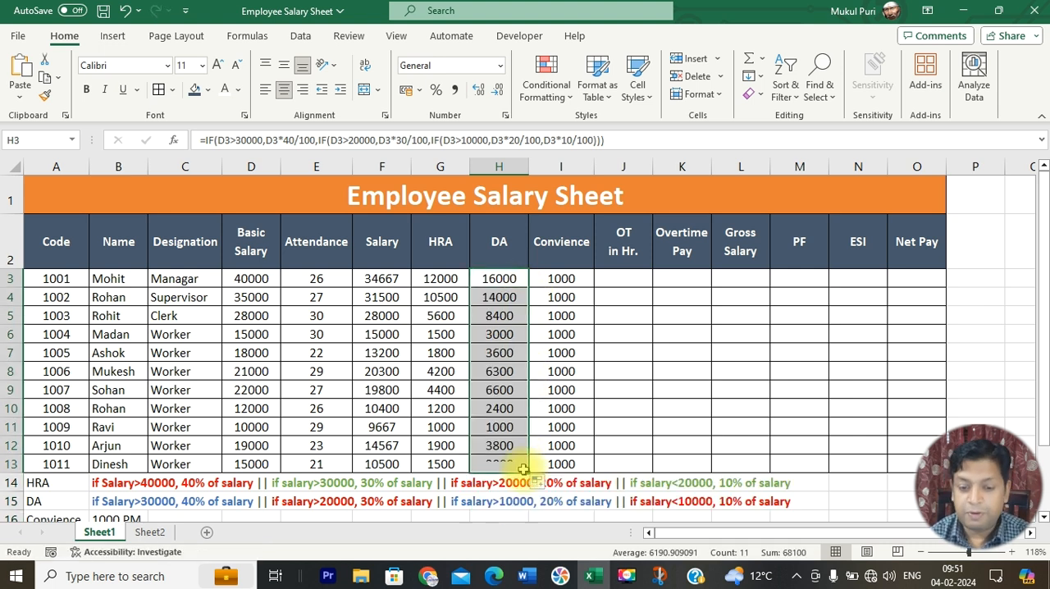
# Step: Enter the overtime hours 60, 4, 56, 90, 10, 34, 20, 26, 28, 40 and 45 in J3:J13
pyautogui.click(636, 278)
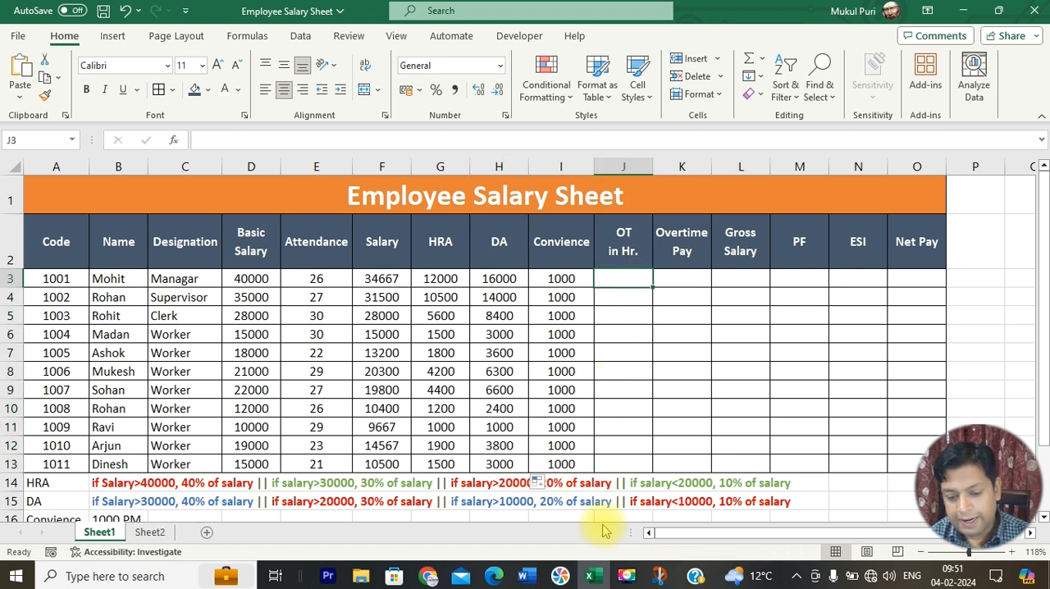
pyautogui.hotkey('alt', 'Tab')
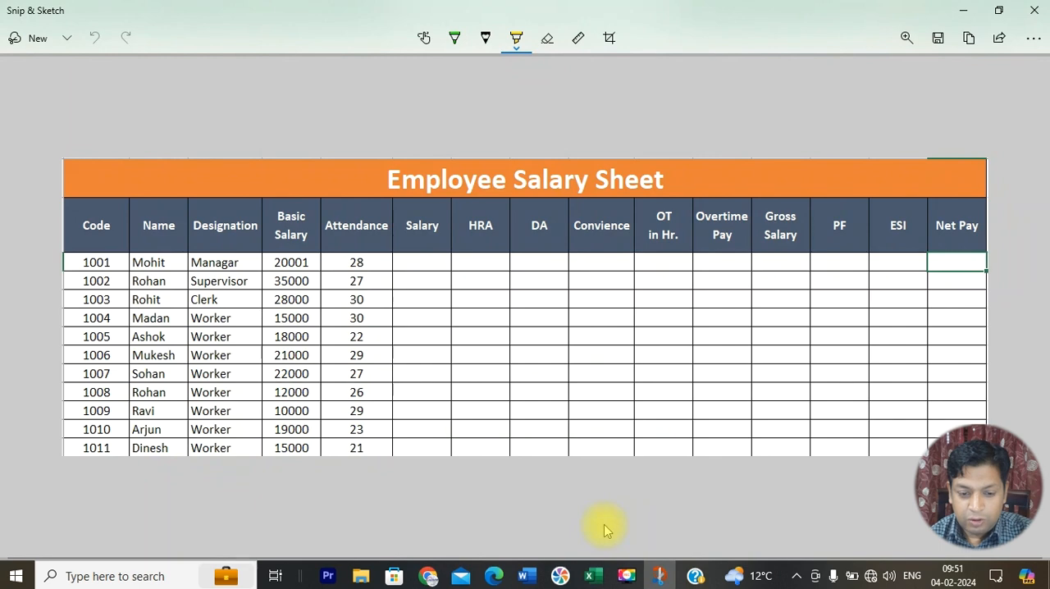
pyautogui.hotkey('alt', 'Tab')
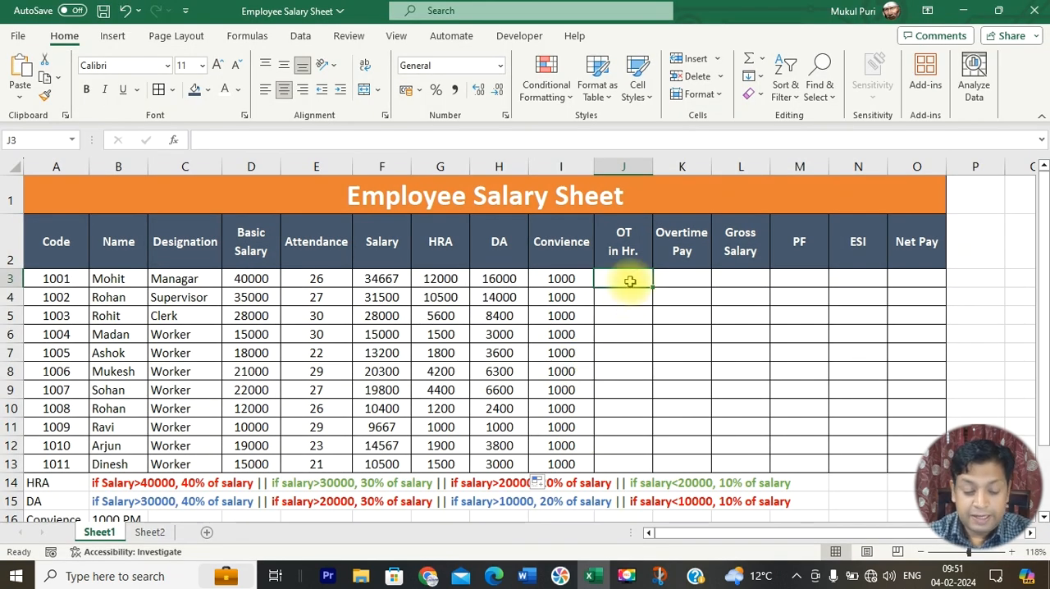
pyautogui.write('60')
pyautogui.press('Return')
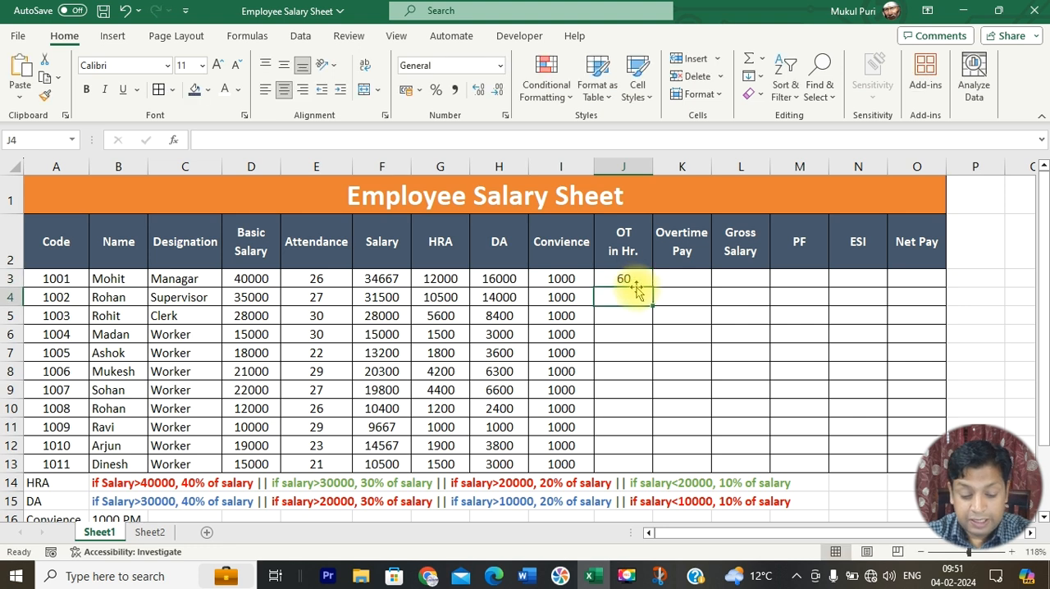
pyautogui.write('4')
pyautogui.press('Return')
pyautogui.write('56')
pyautogui.press('Return')
pyautogui.write('90')
pyautogui.press('Return')
pyautogui.write('10')
pyautogui.press('Return')
pyautogui.write('3')
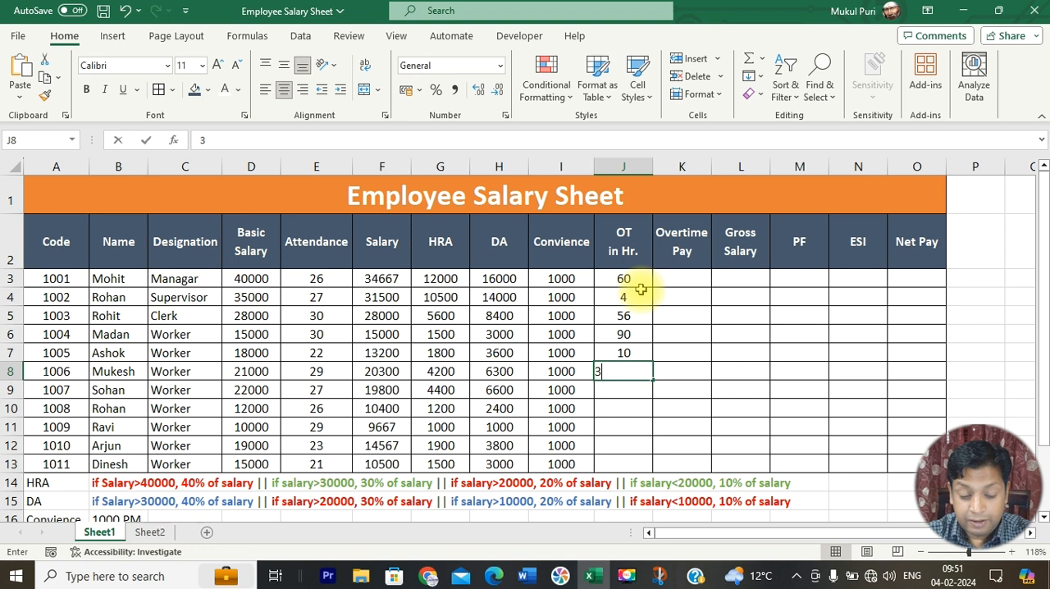
pyautogui.write('4')
pyautogui.press('Return')
pyautogui.write('20')
pyautogui.press('Return')
pyautogui.write('26')
pyautogui.press('Return')
pyautogui.write('28')
pyautogui.press('Return')
pyautogui.write('40')
pyautogui.press('Return')
pyautogui.write('45')
pyautogui.press('Return')
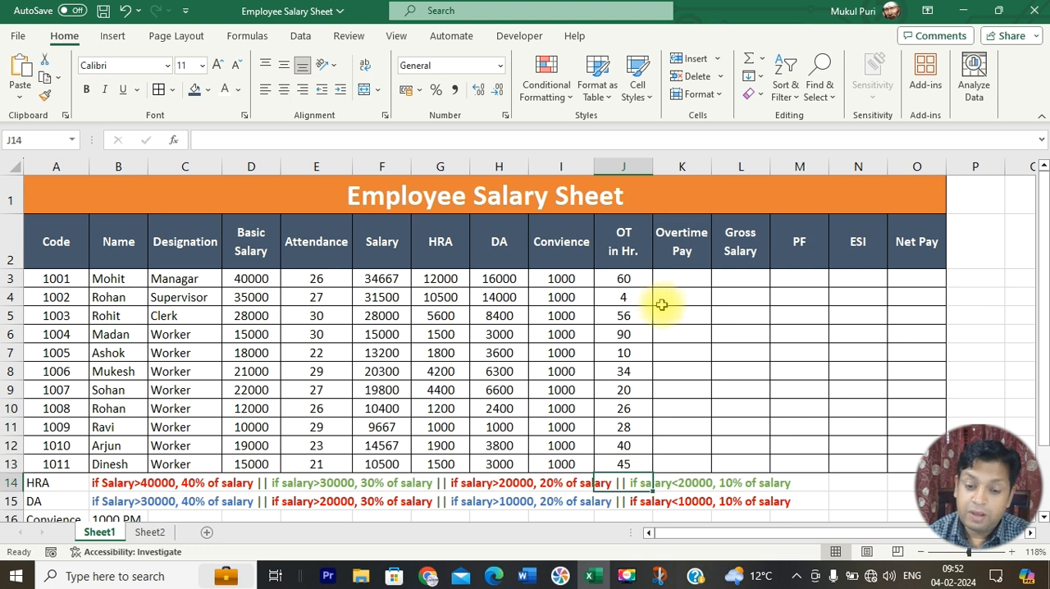
pyautogui.moveTo(622, 279); pyautogui.dragTo(615, 462)
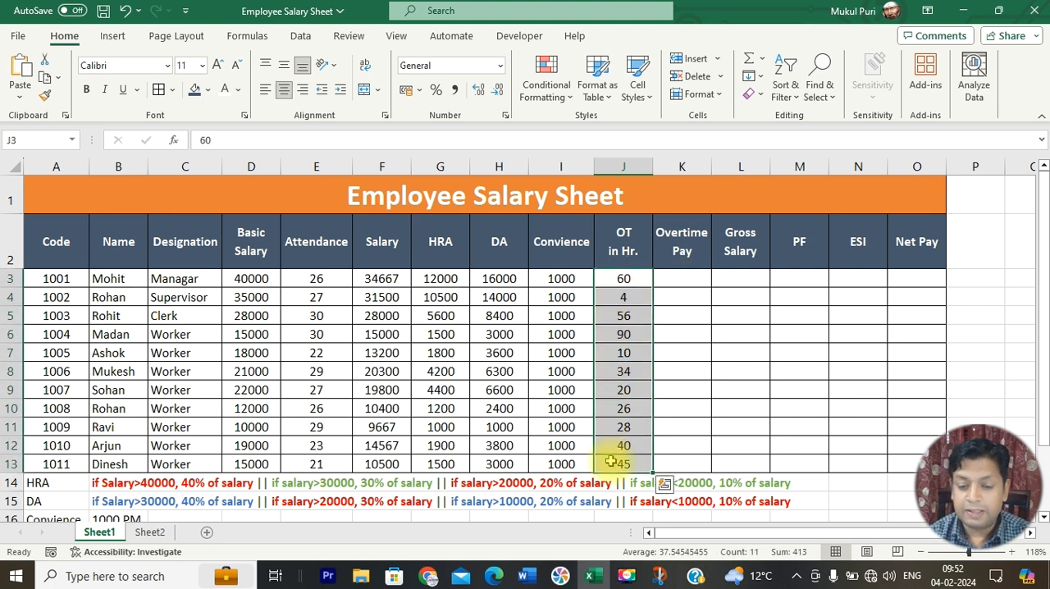
# Step: Enter the formula =D3/30 in K3 to calculate one day's pay as the base for the overtime pay
pyautogui.click(684, 281)
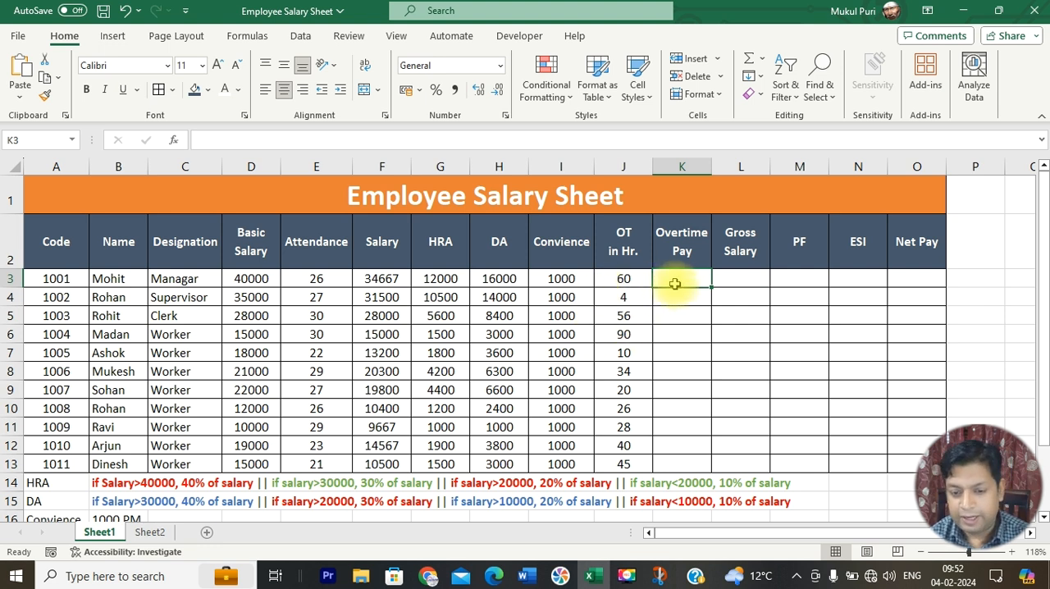
pyautogui.write('=')
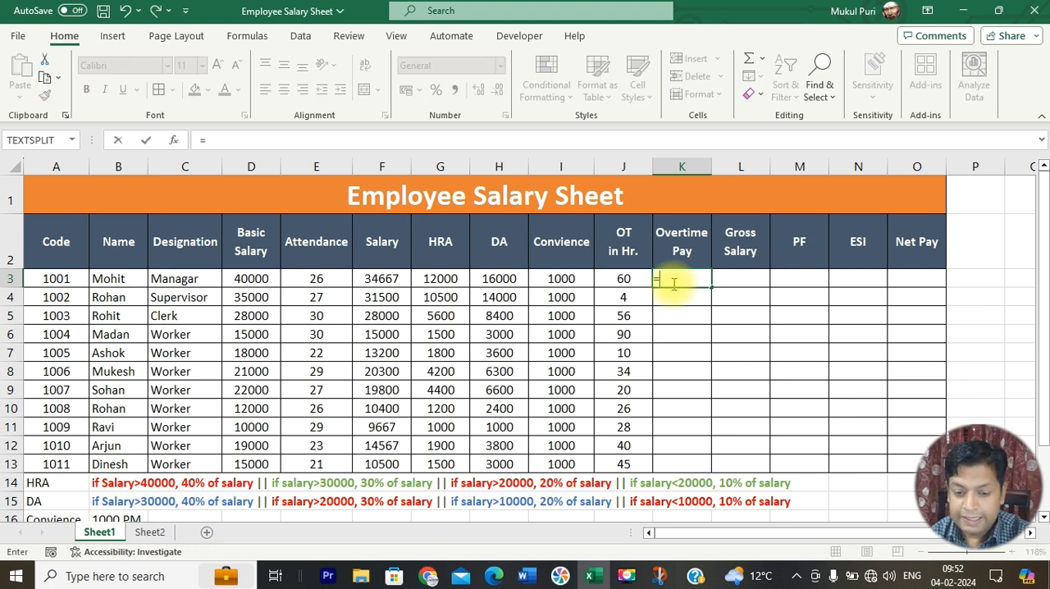
pyautogui.click(255, 278)
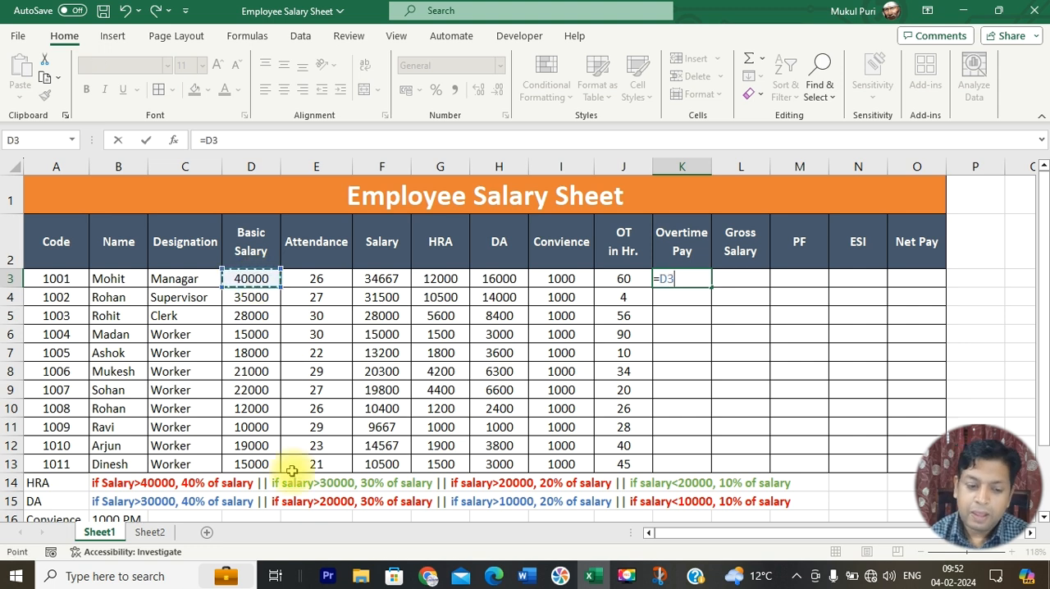
pyautogui.write('/30')
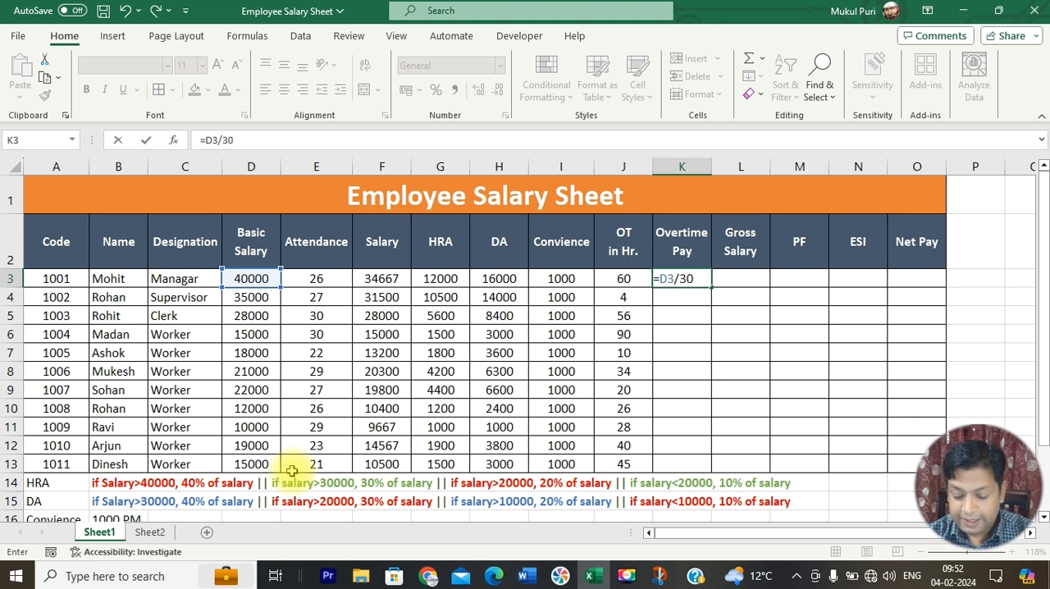
pyautogui.press('Return')
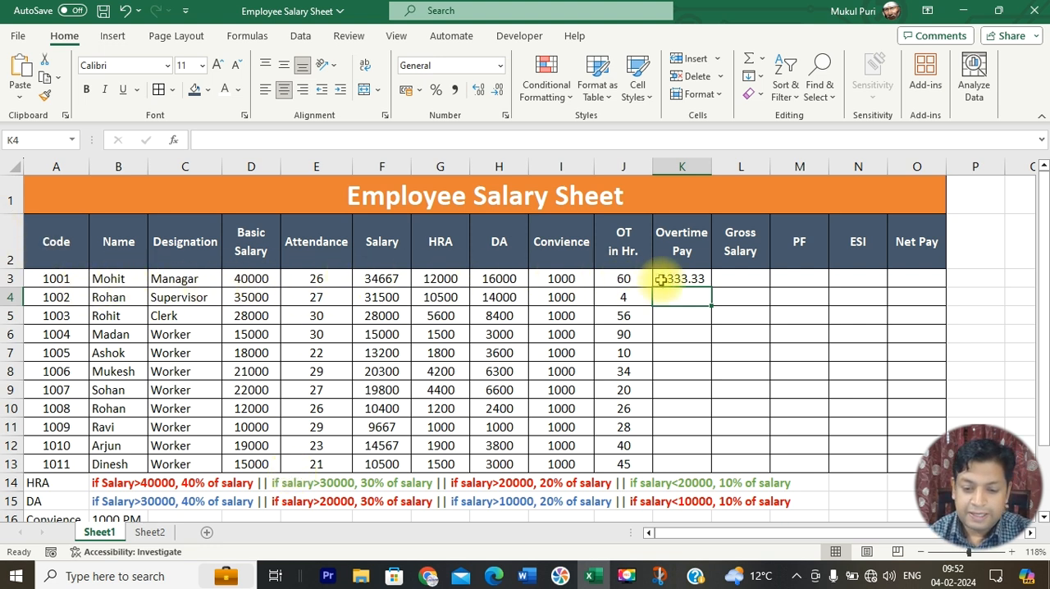
pyautogui.click(659, 279)
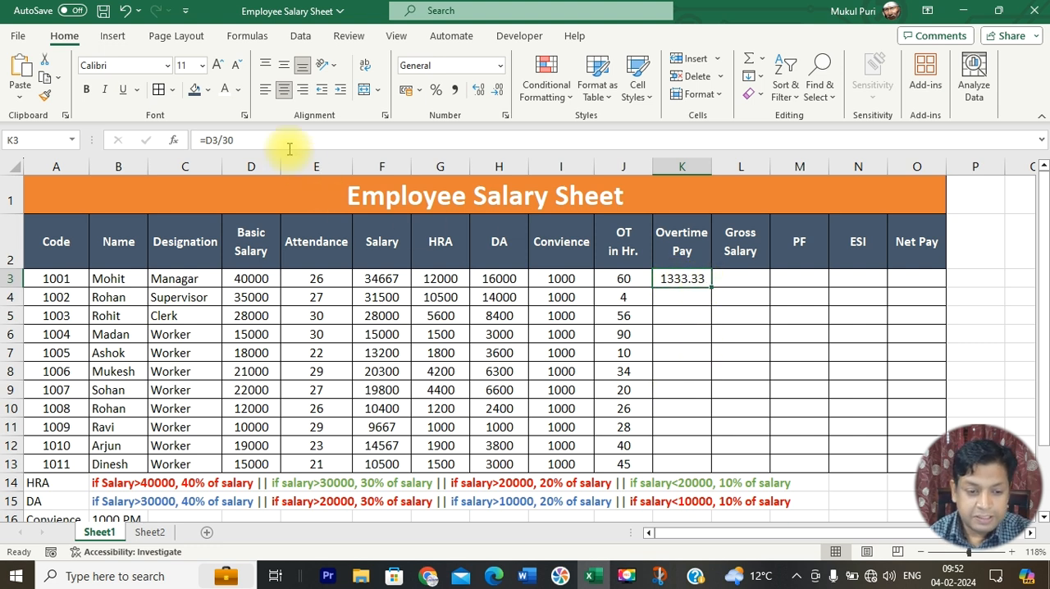
# Step: Change the overtime pay formula in K3 to =(D3/30)/8 to calculate the hourly rate
pyautogui.click(208, 141)
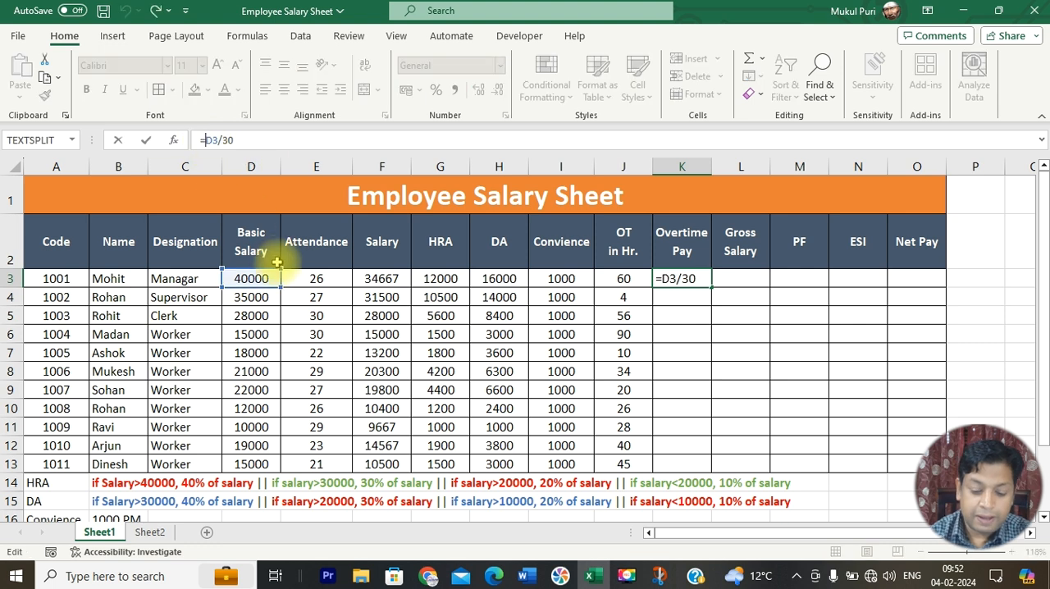
pyautogui.write('(')
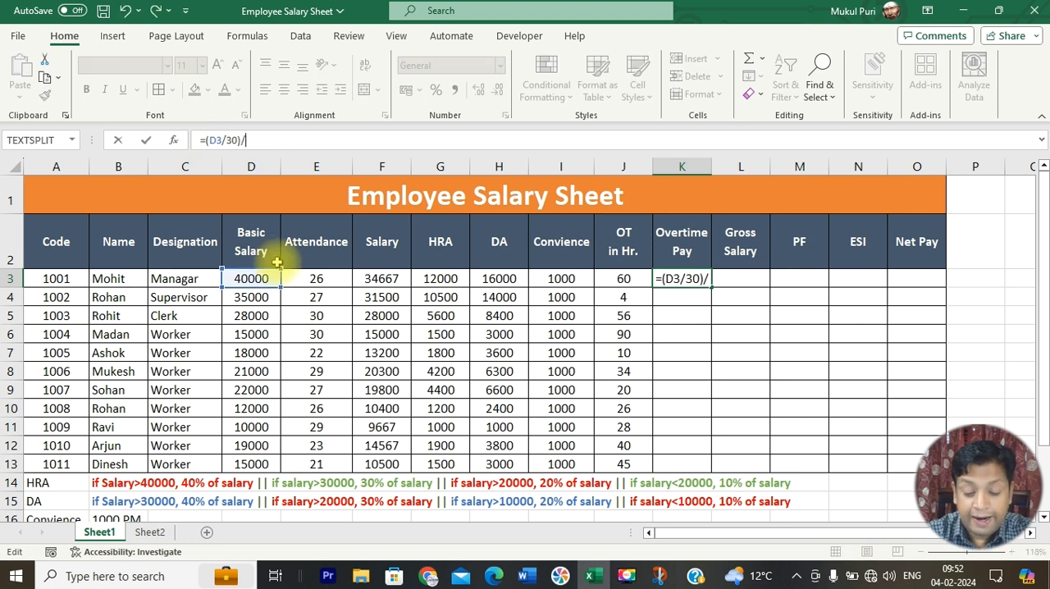
pyautogui.write(')/8')
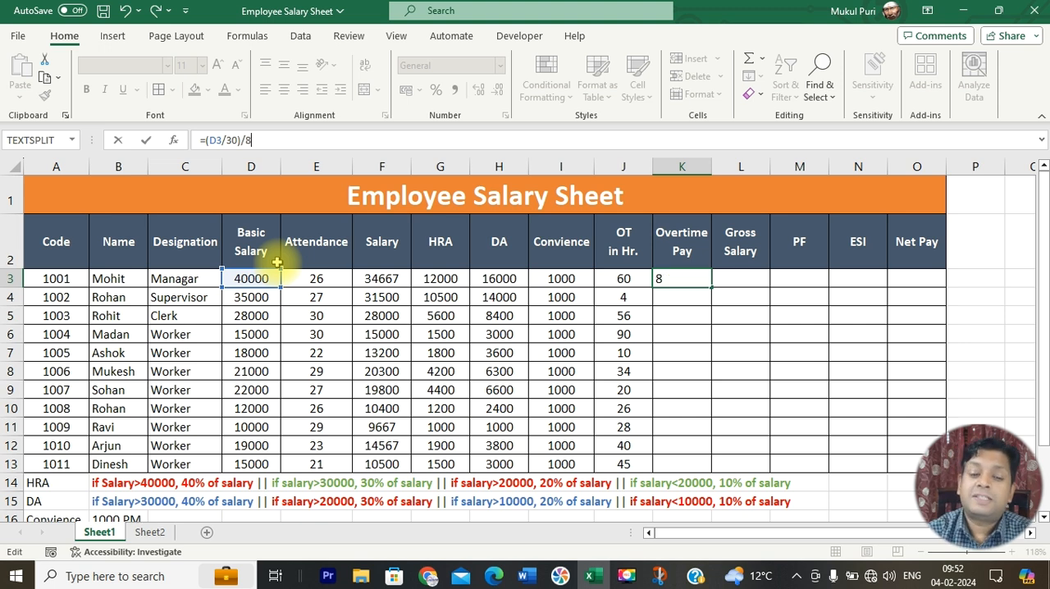
pyautogui.press('Return')
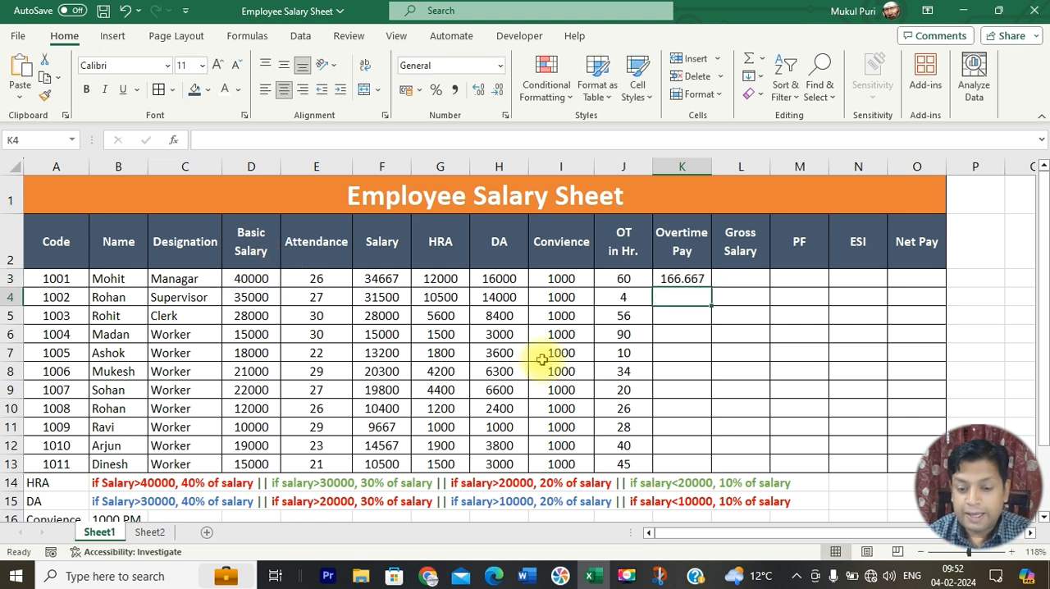
# Step: Extend the overtime pay formula in K3 to =((D3/30)/8)*J3 and fill it down to K13
pyautogui.click(681, 279)
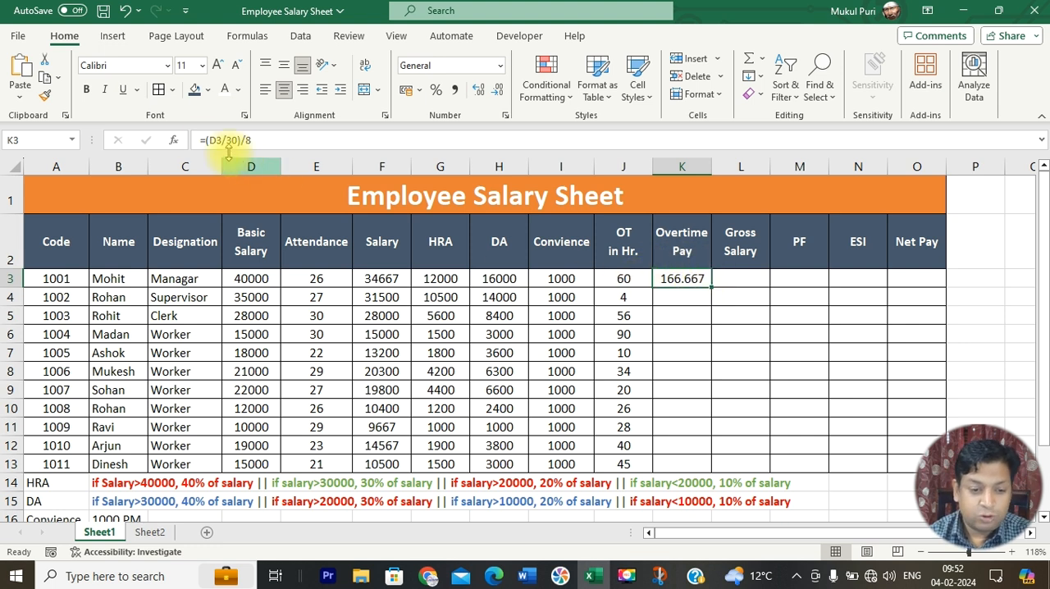
pyautogui.click(204, 140)
pyautogui.write('(')
pyautogui.press('End')
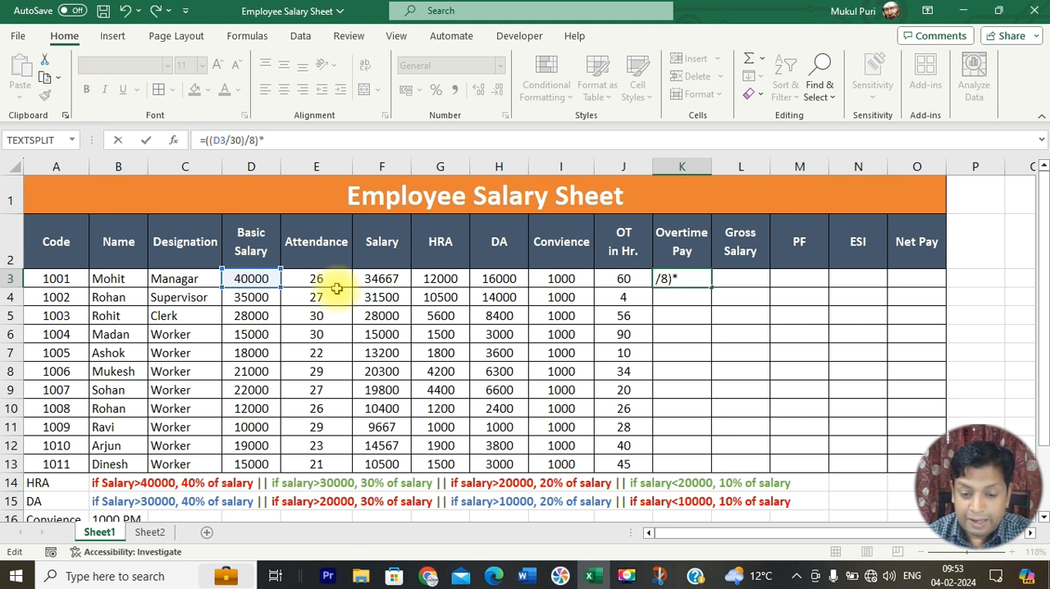
pyautogui.write(')*')
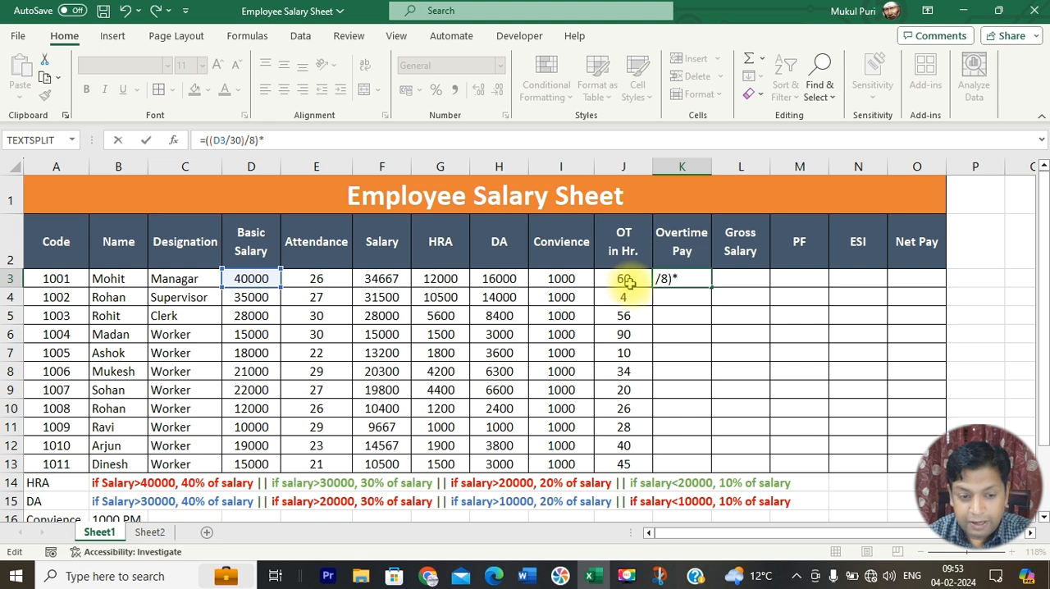
pyautogui.click(627, 281)
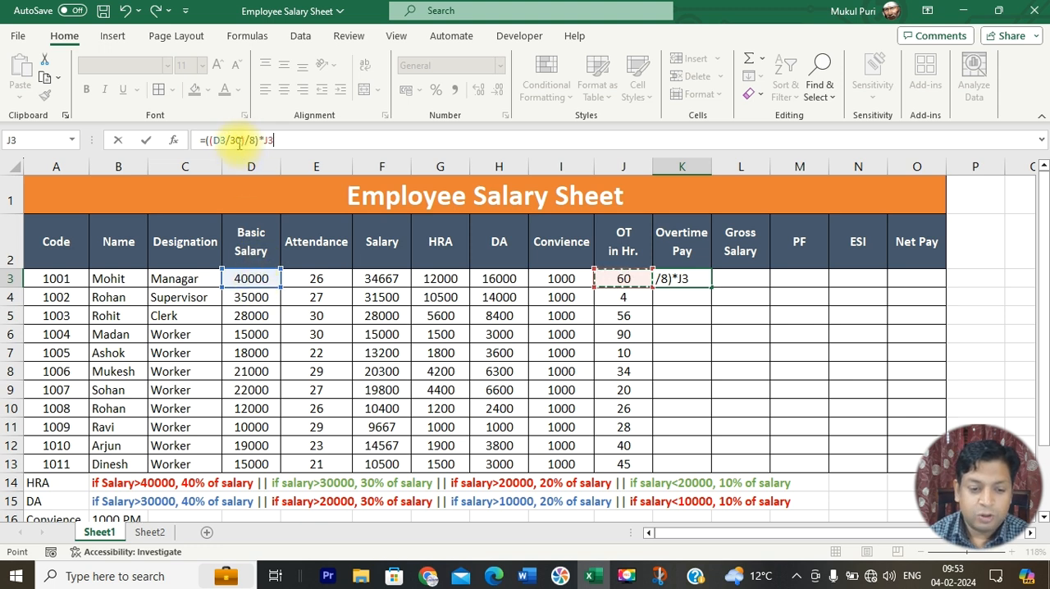
pyautogui.moveTo(242, 140); pyautogui.dragTo(212, 144)
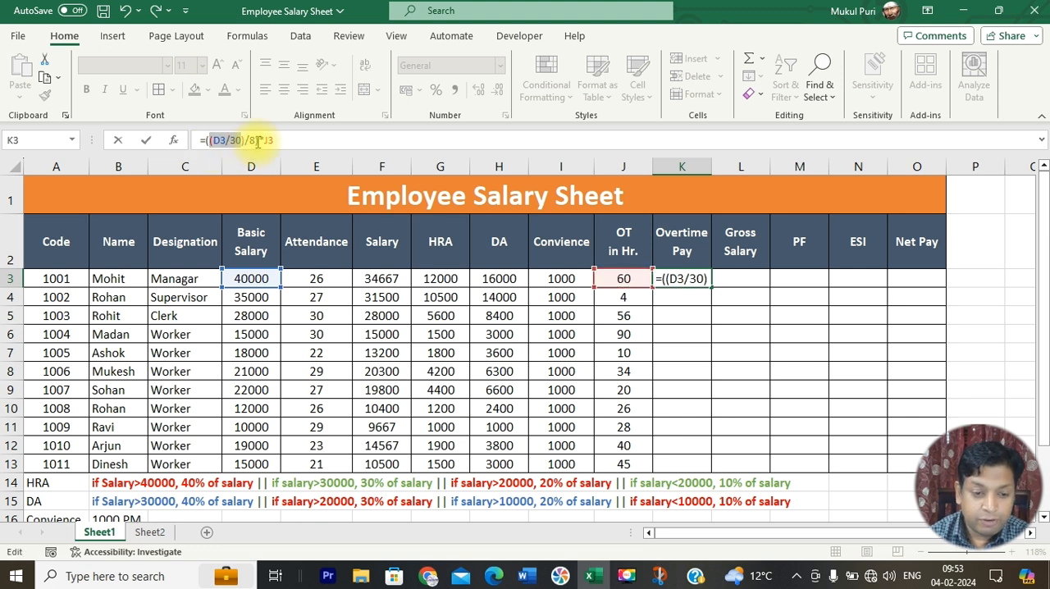
pyautogui.moveTo(257, 141); pyautogui.dragTo(210, 148)
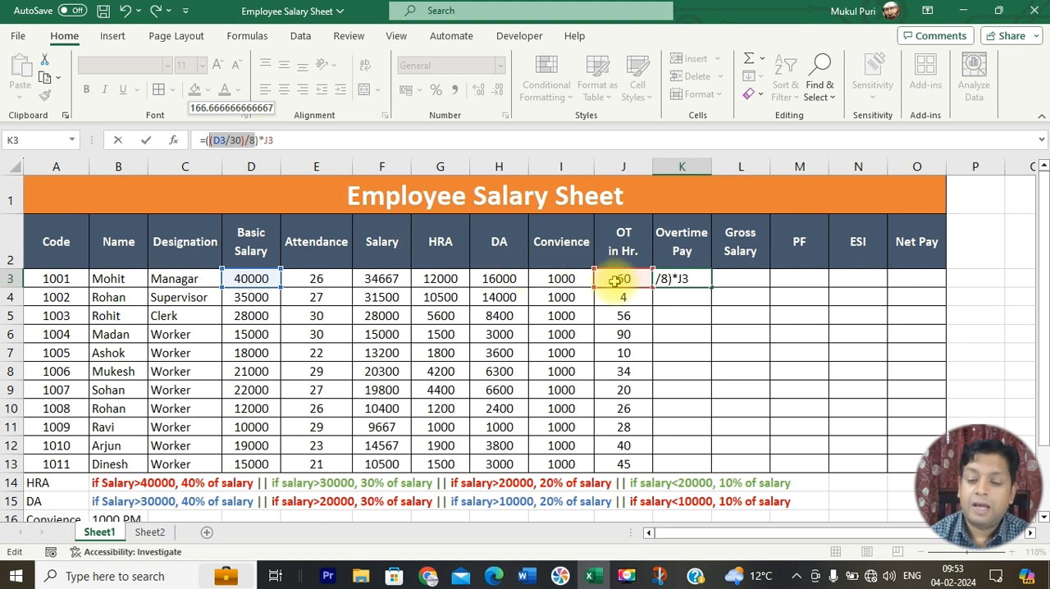
pyautogui.press('Return')
pyautogui.click(682, 279)
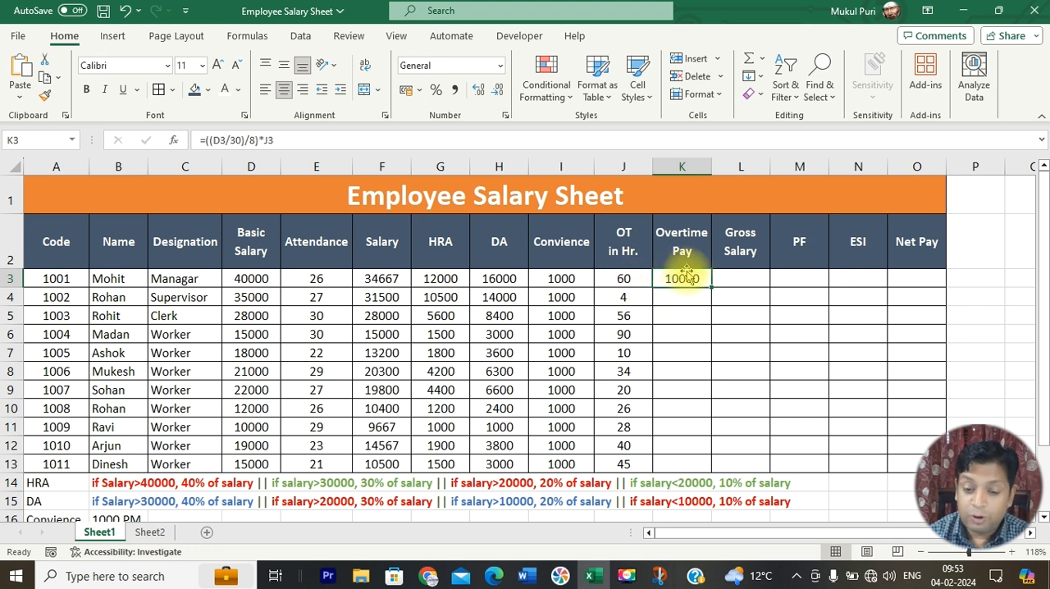
pyautogui.moveTo(713, 288); pyautogui.dragTo(712, 464)
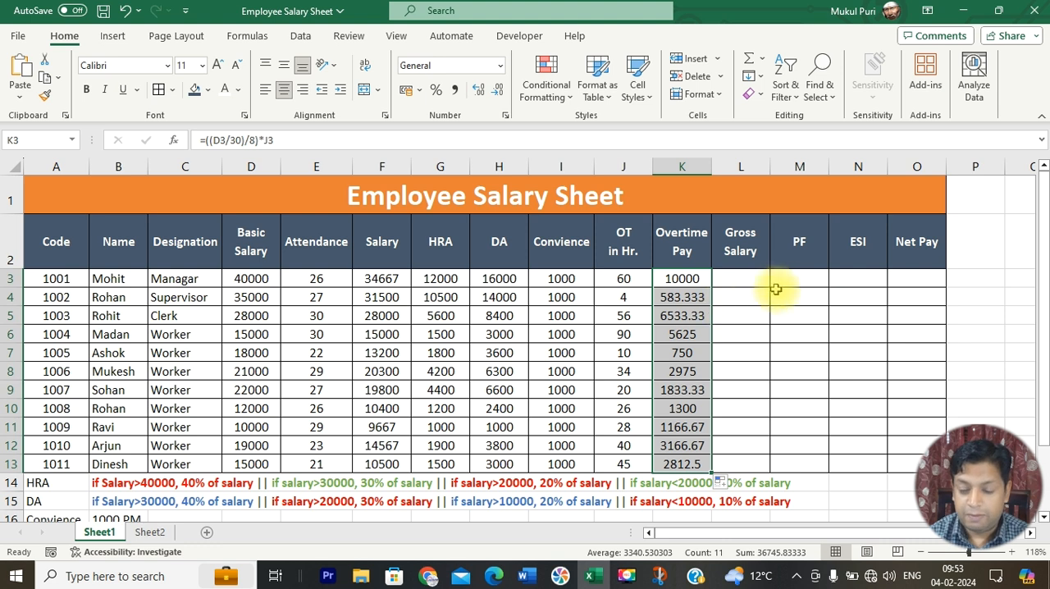
# Step: Begin a SUM formula in L3 for the gross salary with F3, G3, H3 and I3 as its arguments
pyautogui.click(382, 280)
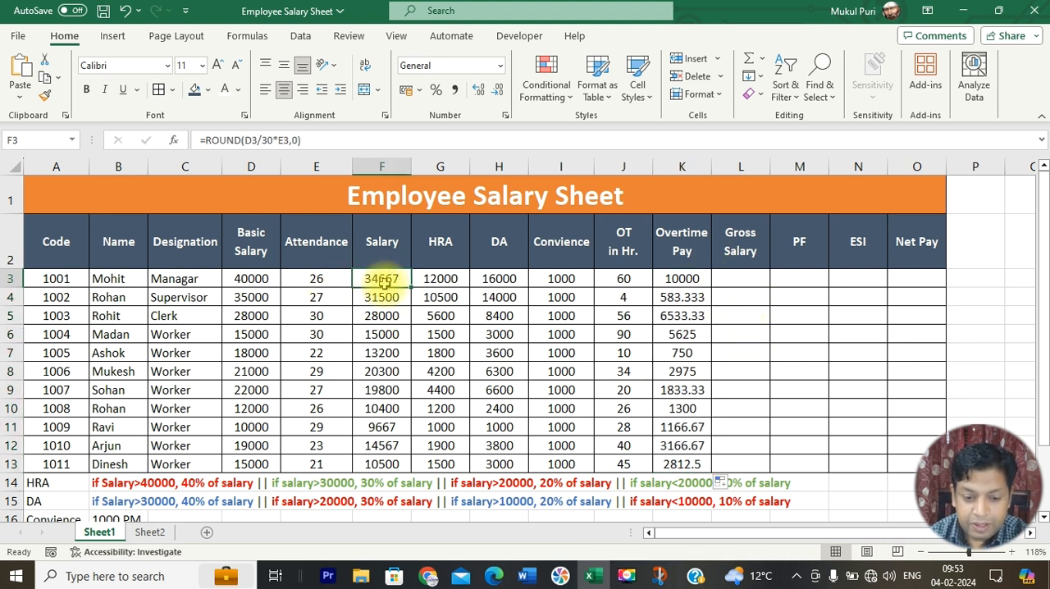
pyautogui.moveTo(380, 278); pyautogui.dragTo(677, 277)
pyautogui.click(678, 278)
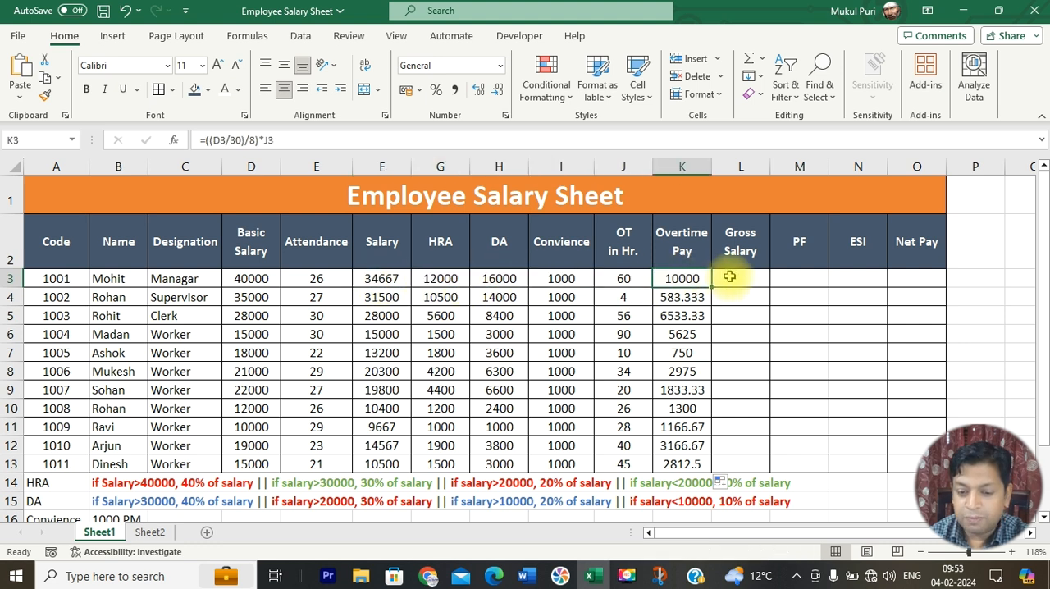
pyautogui.click(730, 277)
pyautogui.write('=')
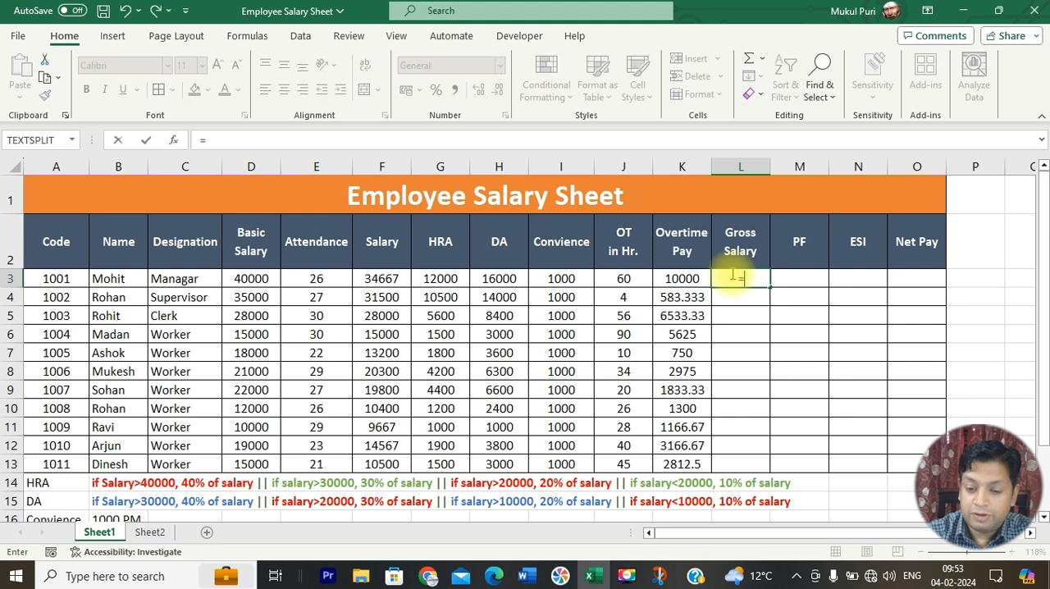
pyautogui.write('sum(')
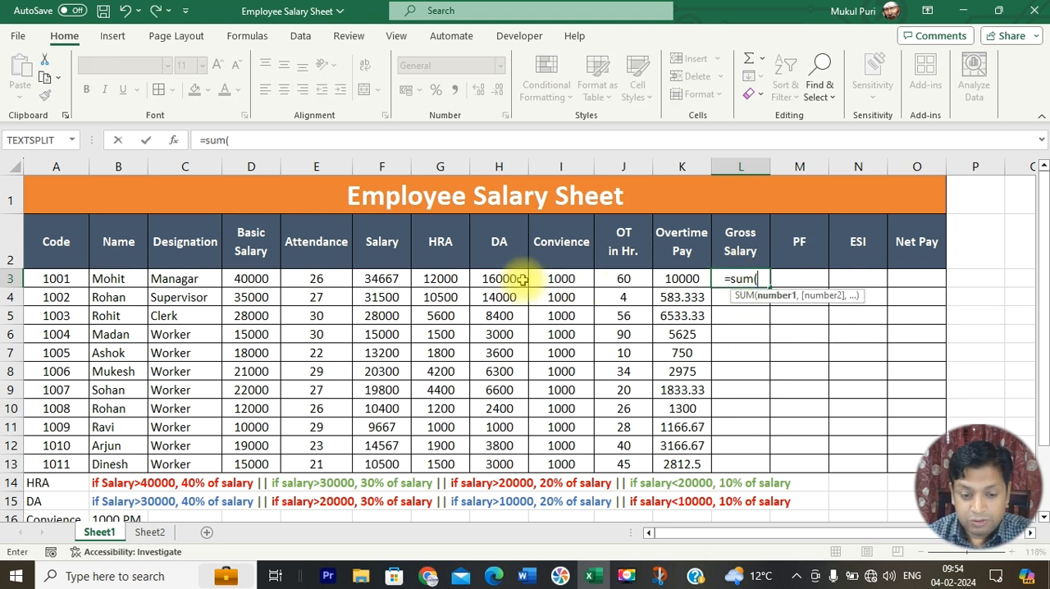
pyautogui.click(384, 279)
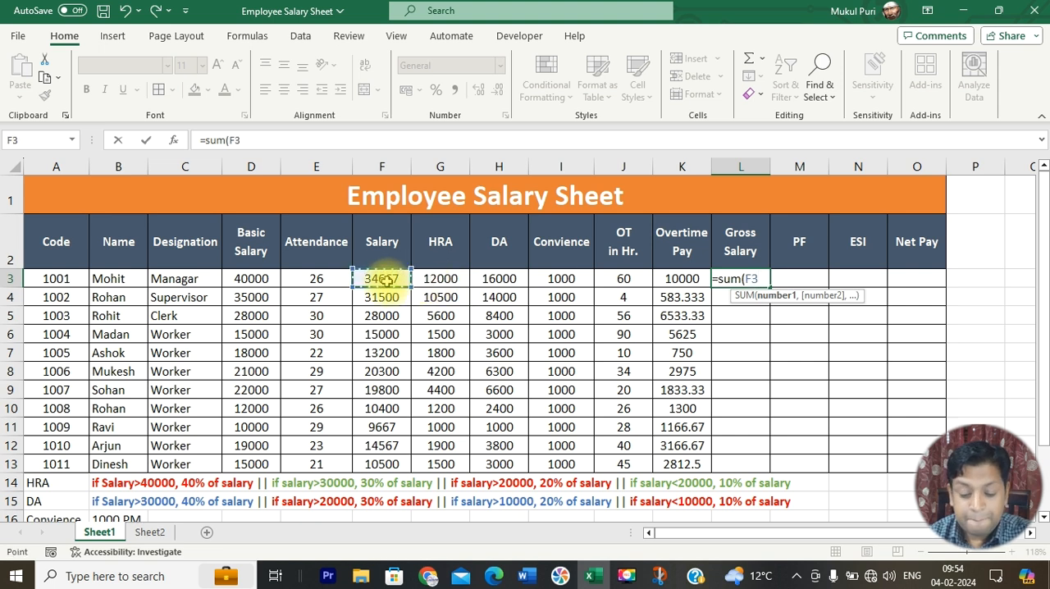
pyautogui.write(',')
pyautogui.click(441, 279)
pyautogui.write(',')
pyautogui.click(499, 279)
pyautogui.write(',')
pyautogui.click(558, 279)
pyautogui.write(',')
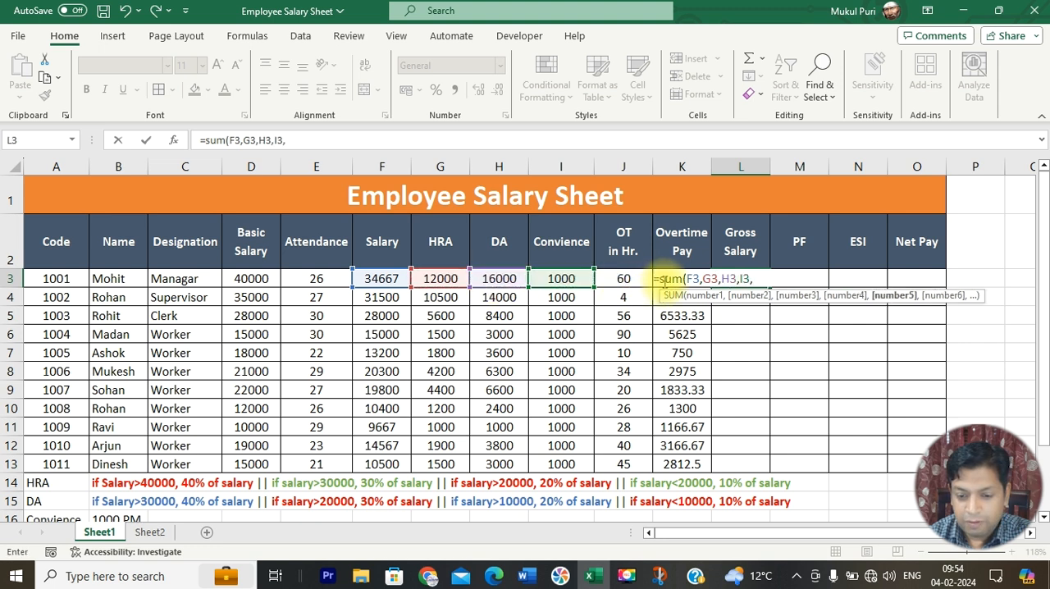
# Step: Complete the gross salary SUM in L3 with the overtime pay K3 and fill the formula down to L13
pyautogui.click(665, 280)
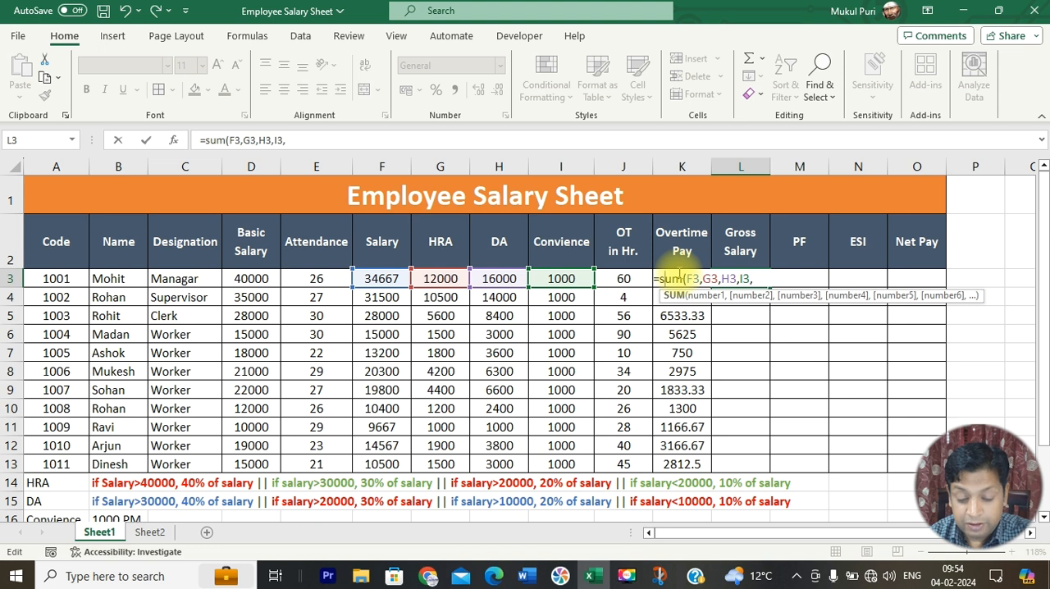
pyautogui.click(439, 140)
pyautogui.write('k3')
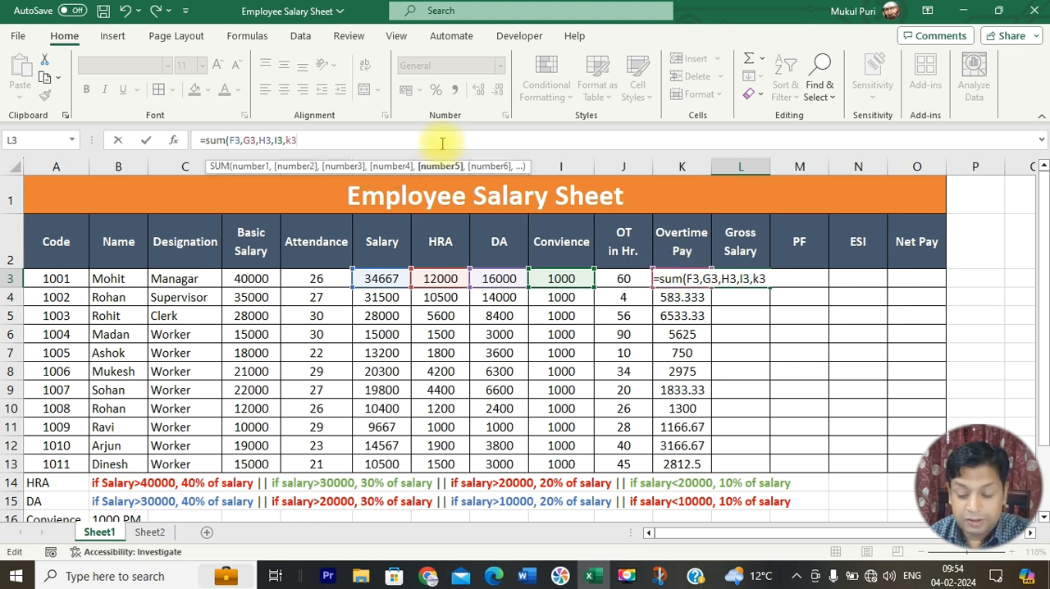
pyautogui.press('Return')
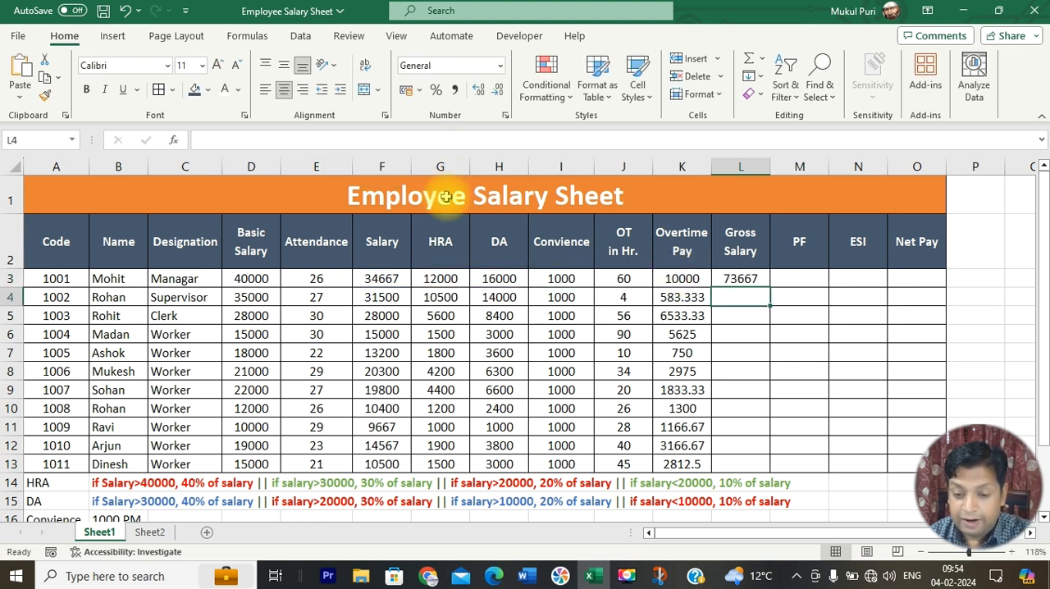
pyautogui.click(741, 279)
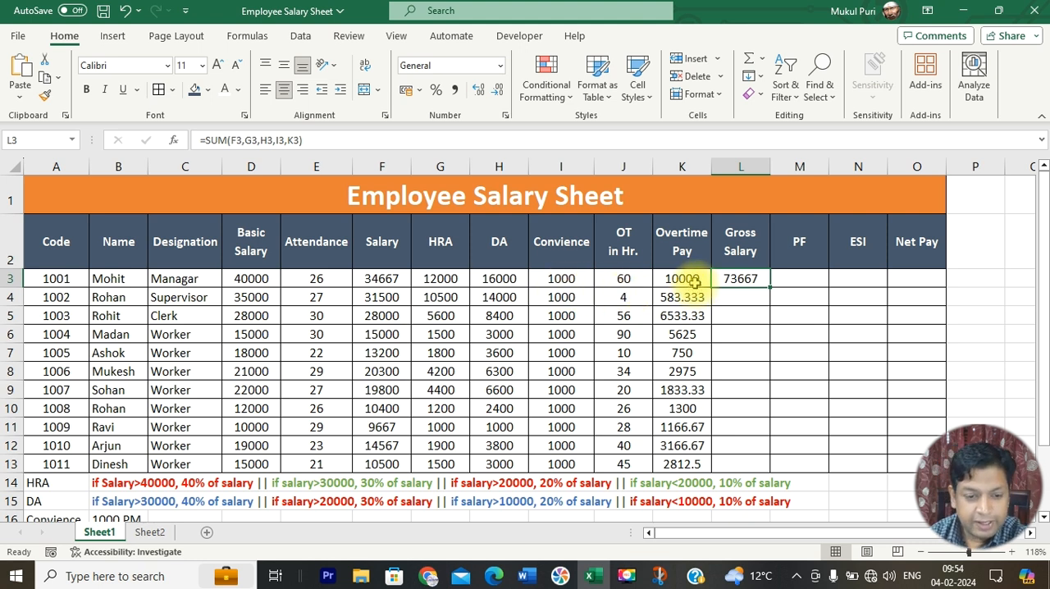
pyautogui.moveTo(773, 289); pyautogui.dragTo(760, 480)
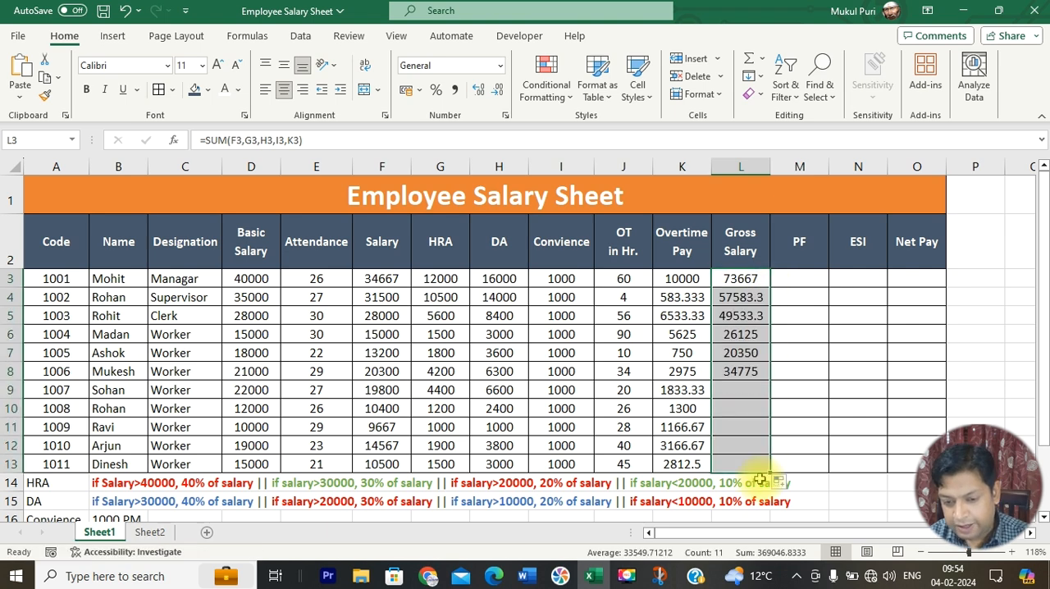
# Step: Check the PF rule in B17, enter the formula =D3*12/100 in M3 and fill it down to M13
pyautogui.click(805, 279)
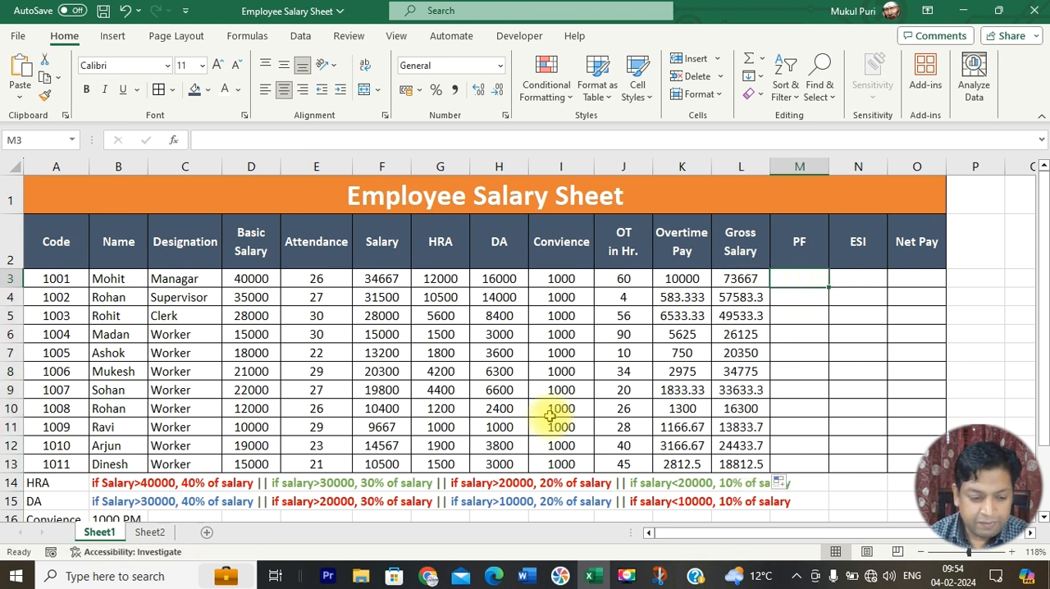
pyautogui.scroll(-1, 572, 407)
pyautogui.click(105, 482)
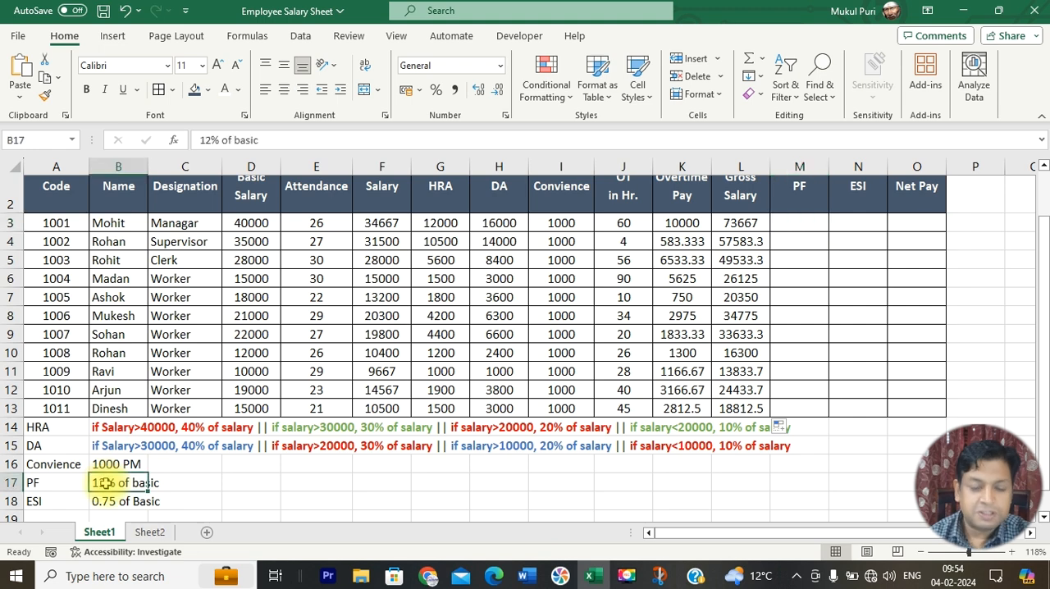
pyautogui.scroll(1, 274, 394)
pyautogui.moveTo(270, 276); pyautogui.dragTo(265, 470)
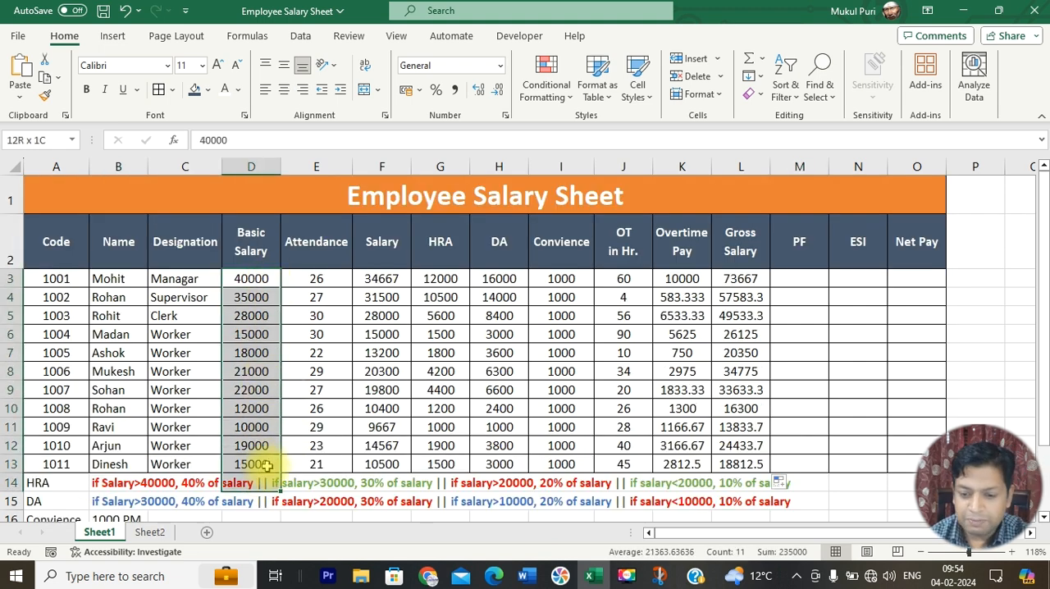
pyautogui.click(802, 276)
pyautogui.write('=')
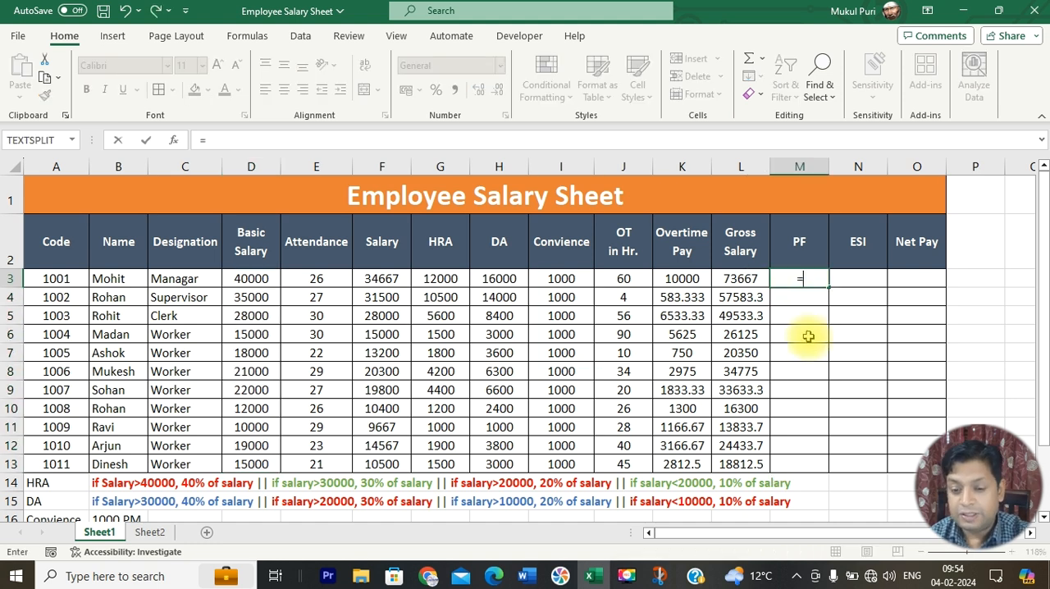
pyautogui.click(251, 279)
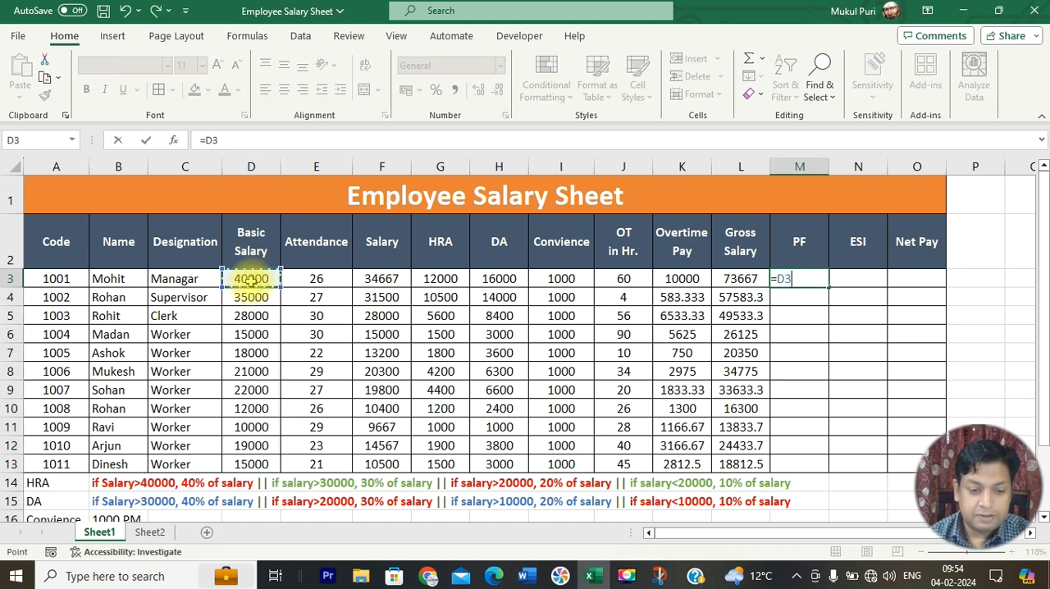
pyautogui.write('*12/100')
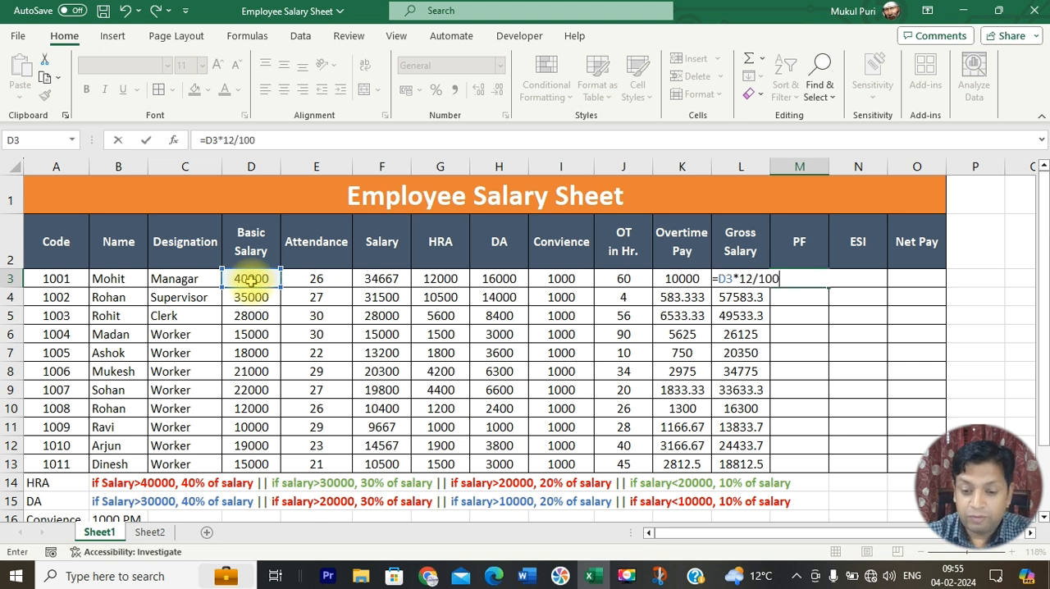
pyautogui.press('Return')
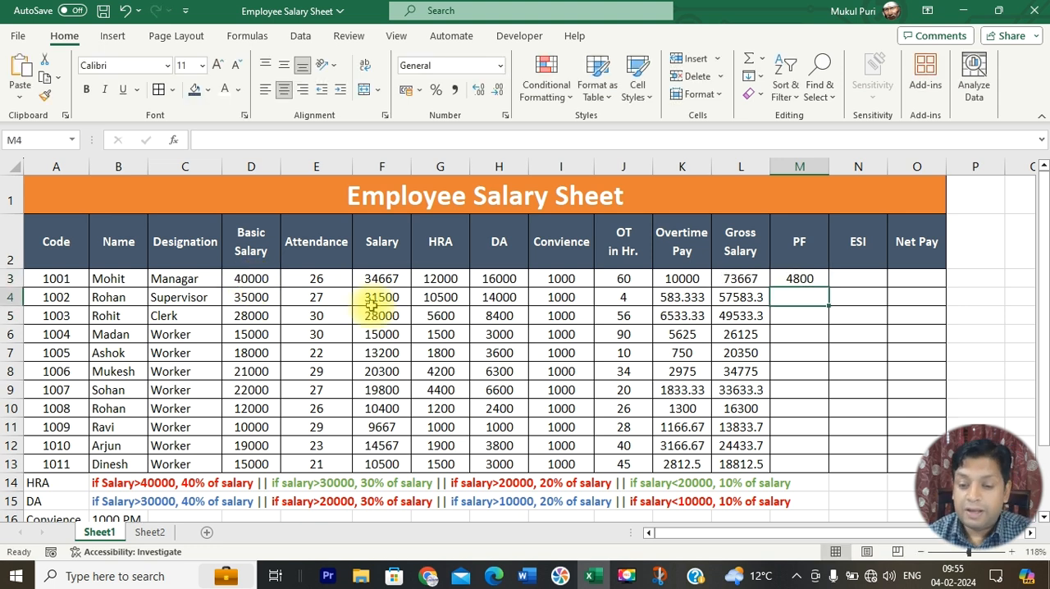
pyautogui.click(817, 279)
pyautogui.moveTo(821, 281); pyautogui.dragTo(824, 475)
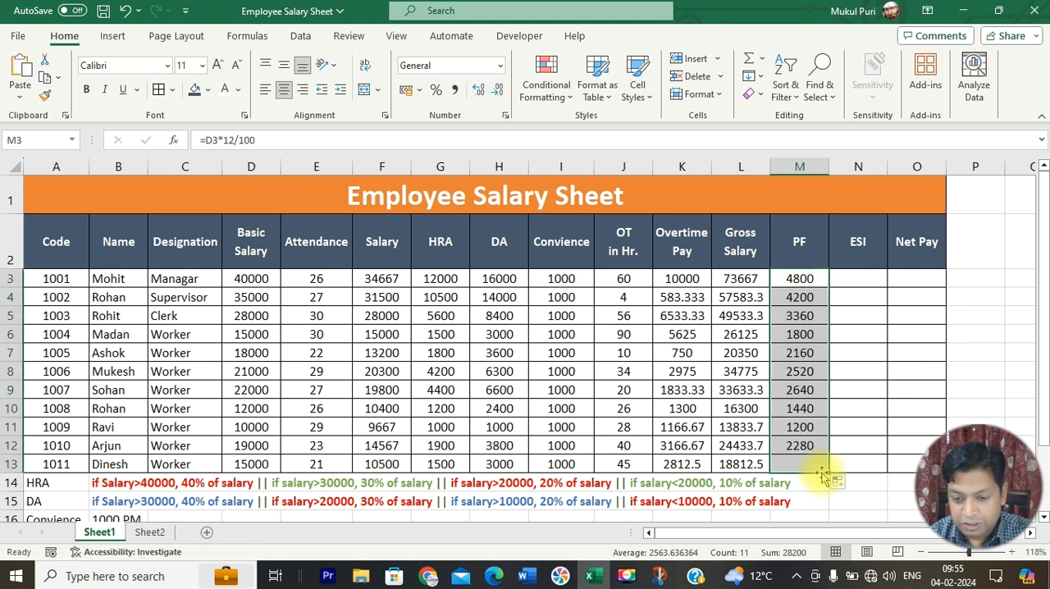
# Step: Check the ESI rule in row 18, enter the formula =D3*0.75/100 in N3 and fill it down to N13
pyautogui.click(873, 274)
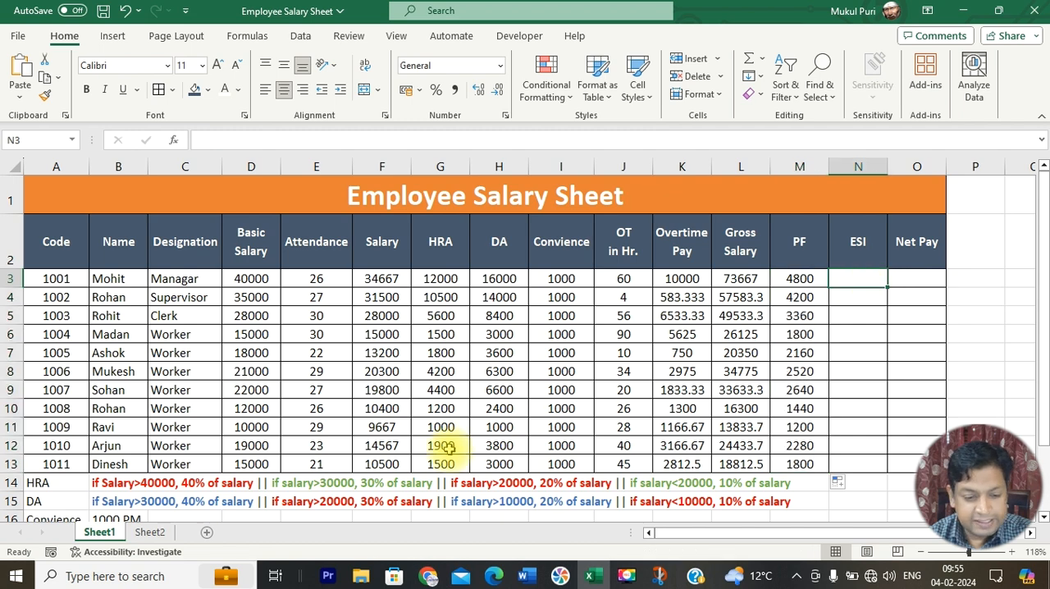
pyautogui.scroll(-1, 449, 447)
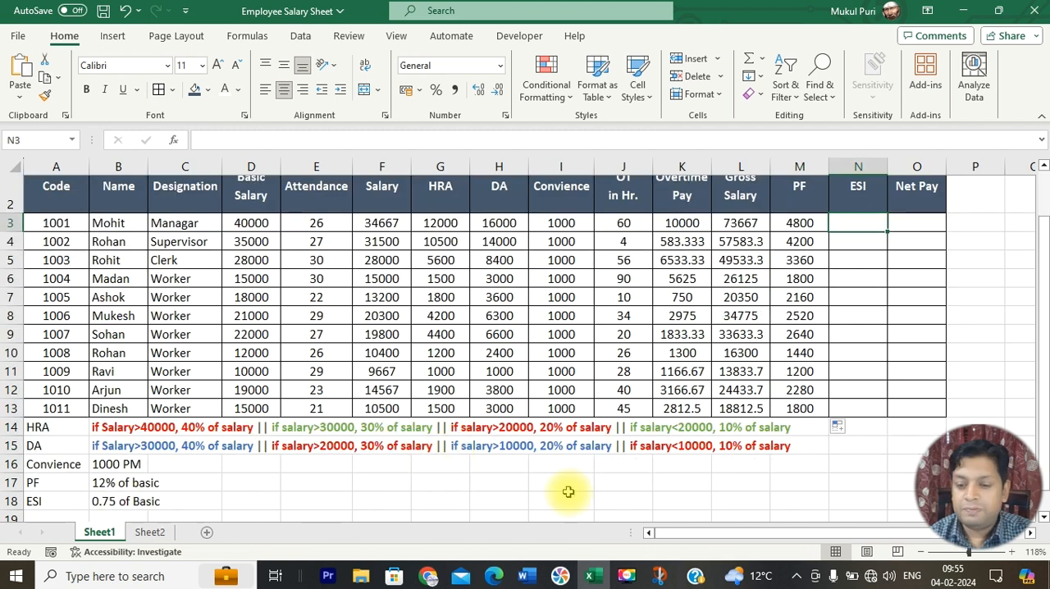
pyautogui.scroll(1, 834, 345)
pyautogui.write('=')
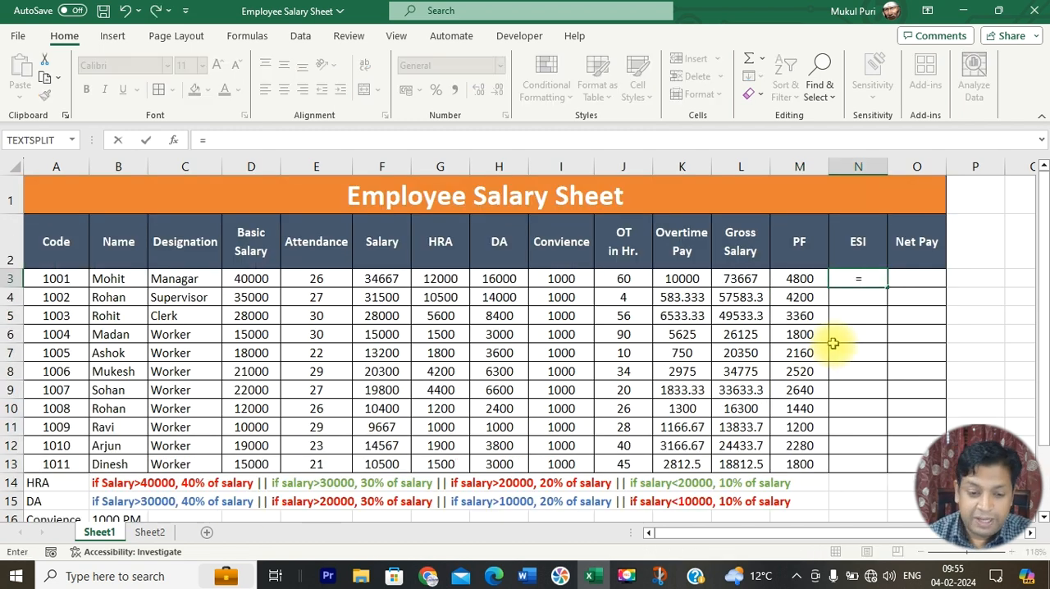
pyautogui.click(251, 277)
pyautogui.write('*')
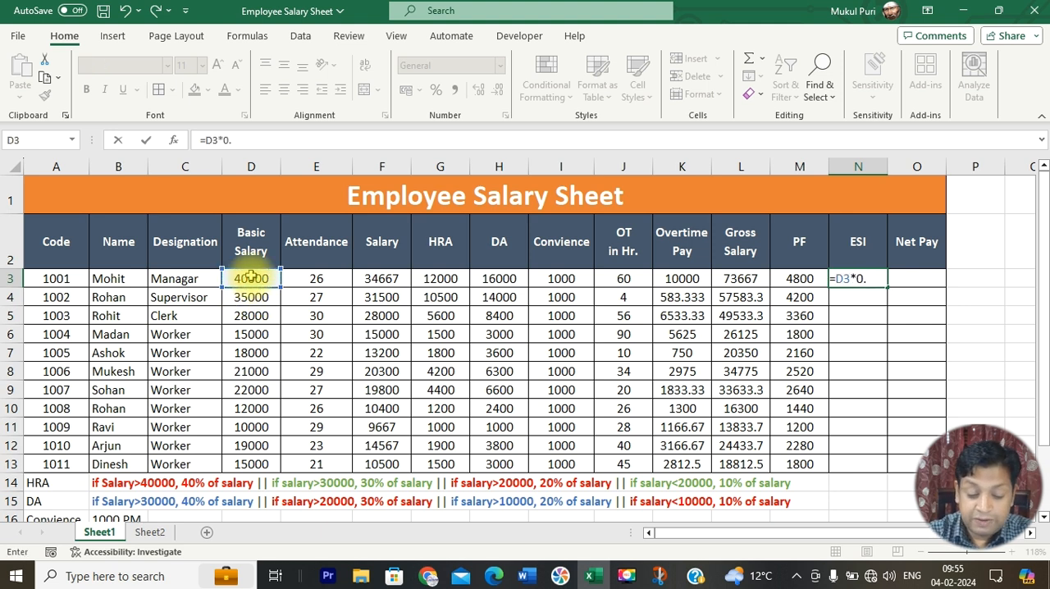
pyautogui.write('0.75/100')
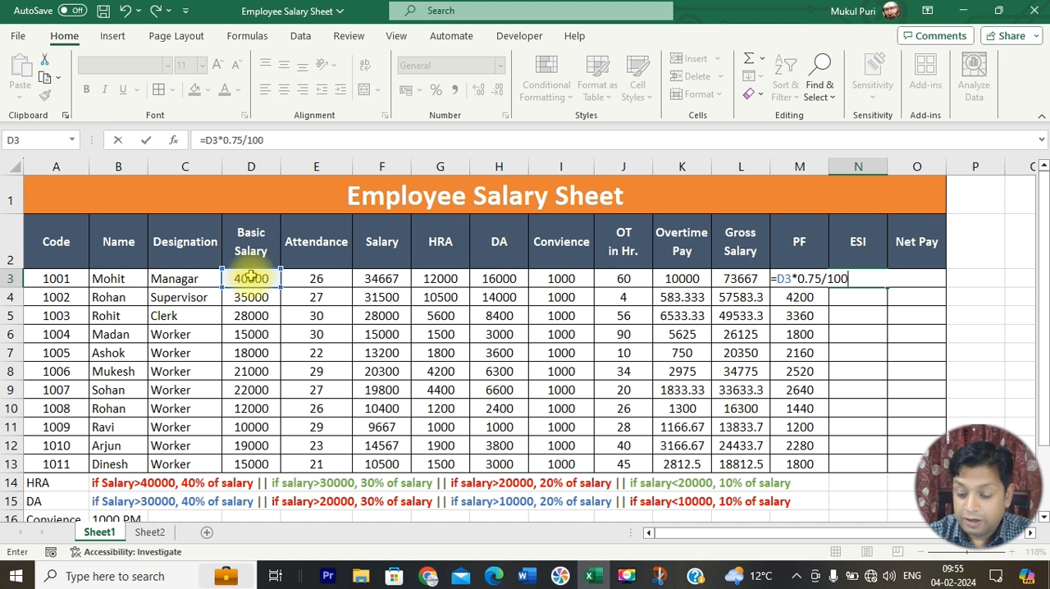
pyautogui.press('Return')
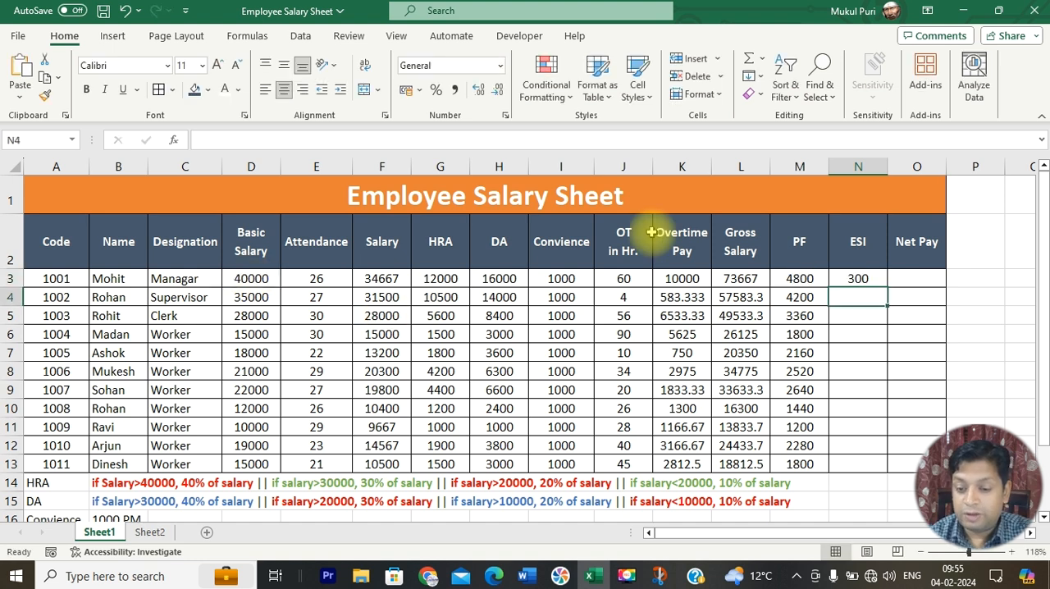
pyautogui.click(878, 282)
pyautogui.moveTo(887, 288); pyautogui.dragTo(876, 474)
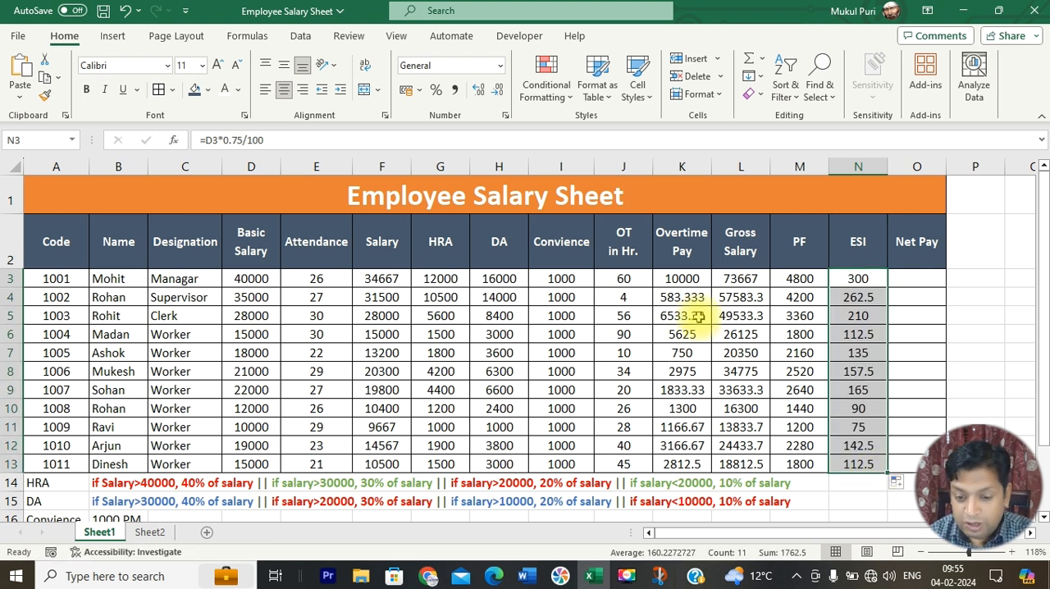
# Step: Round the overtime pay in K3 to zero decimals with =ROUND(((D3/30)/8)*J3,0) and fill the formula down to K13
pyautogui.click(696, 280)
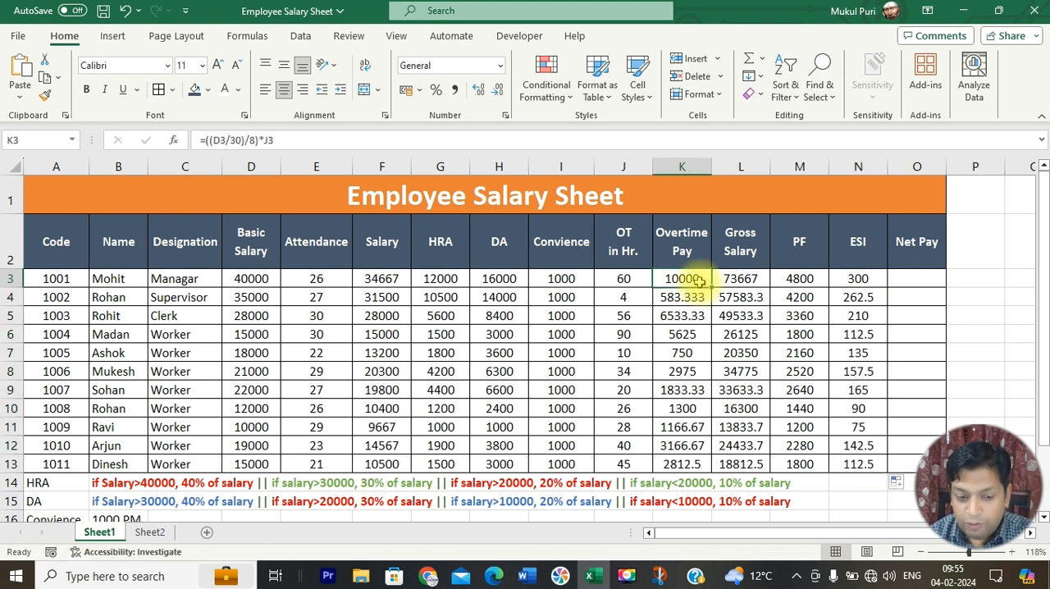
pyautogui.click(209, 141)
pyautogui.write('roun')
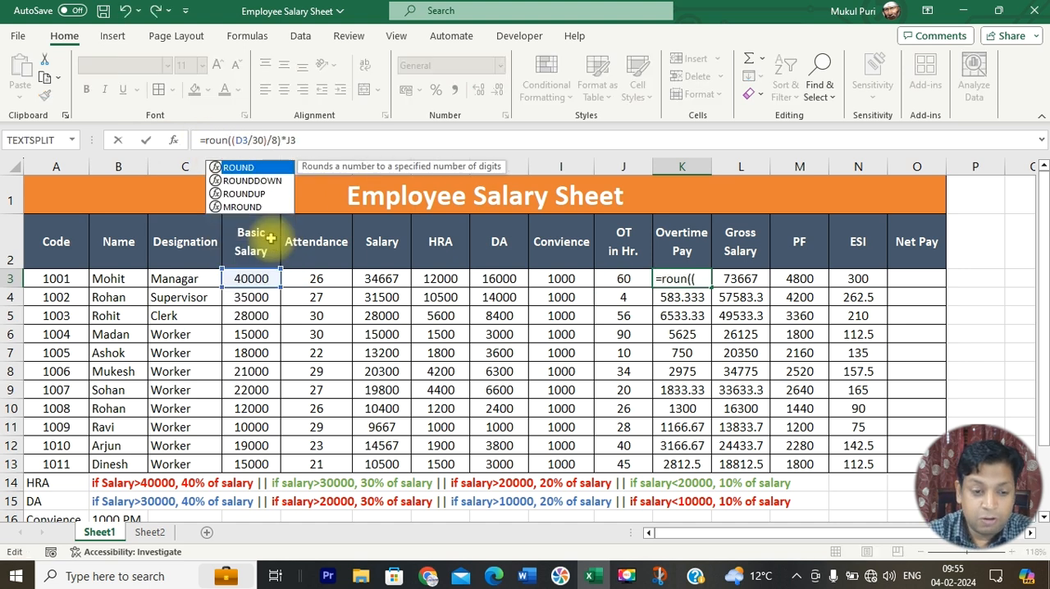
pyautogui.write('d(')
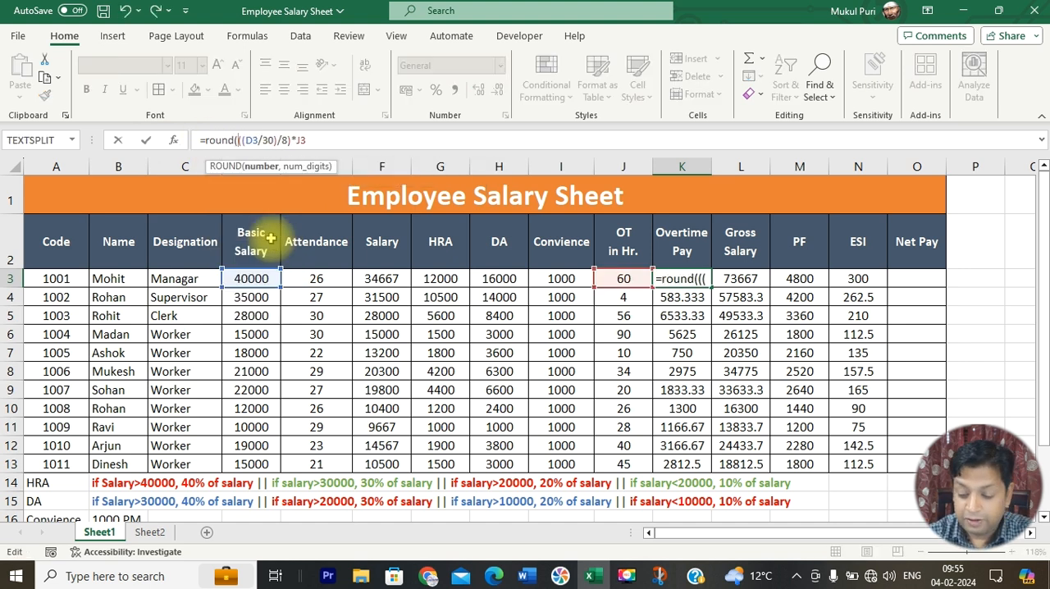
pyautogui.write('(')
pyautogui.press('End')
pyautogui.write(',')
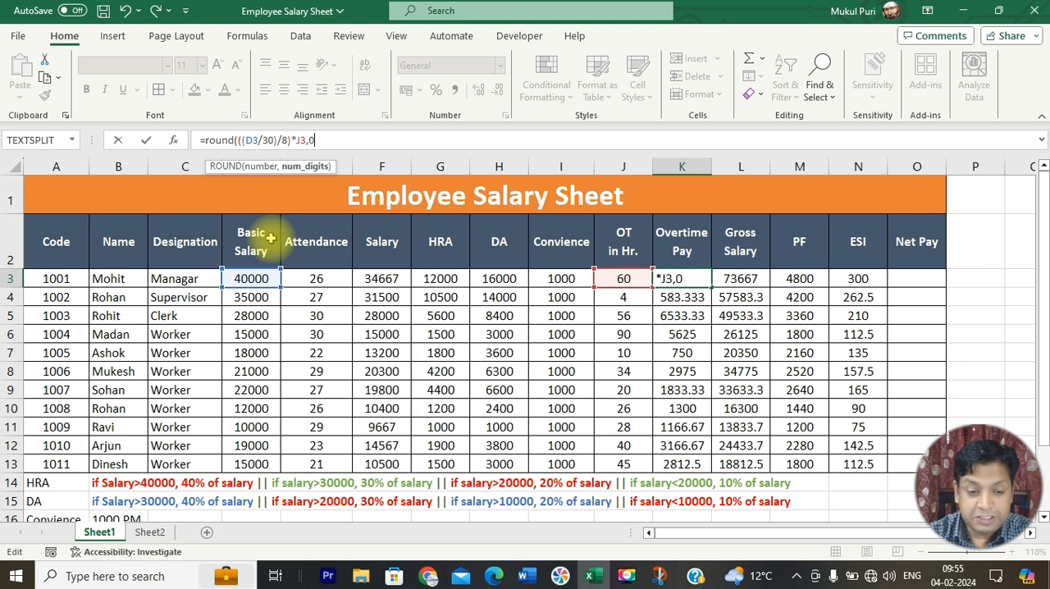
pyautogui.write('0)')
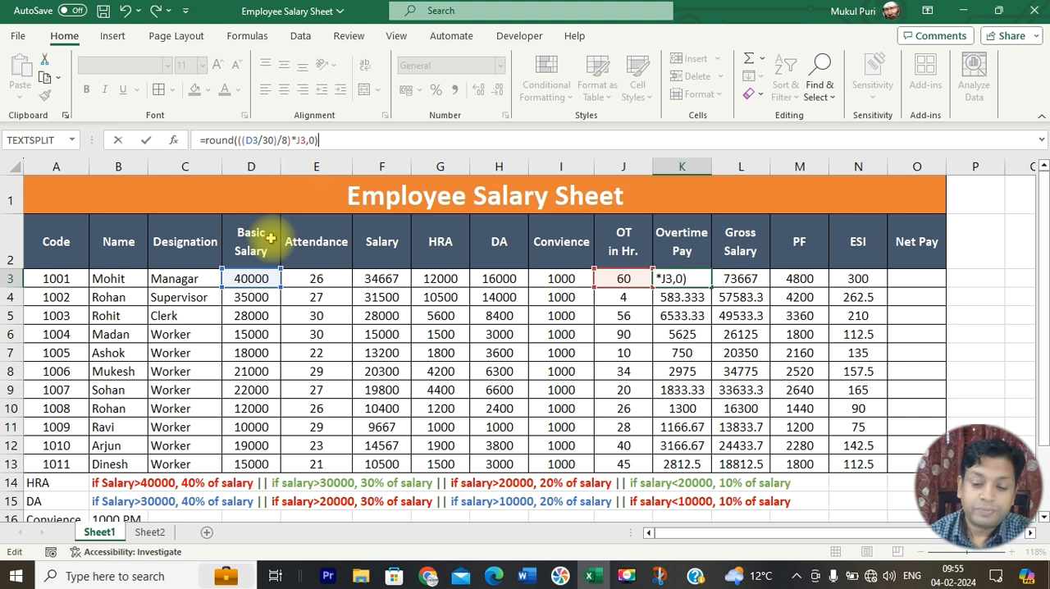
pyautogui.press('Return')
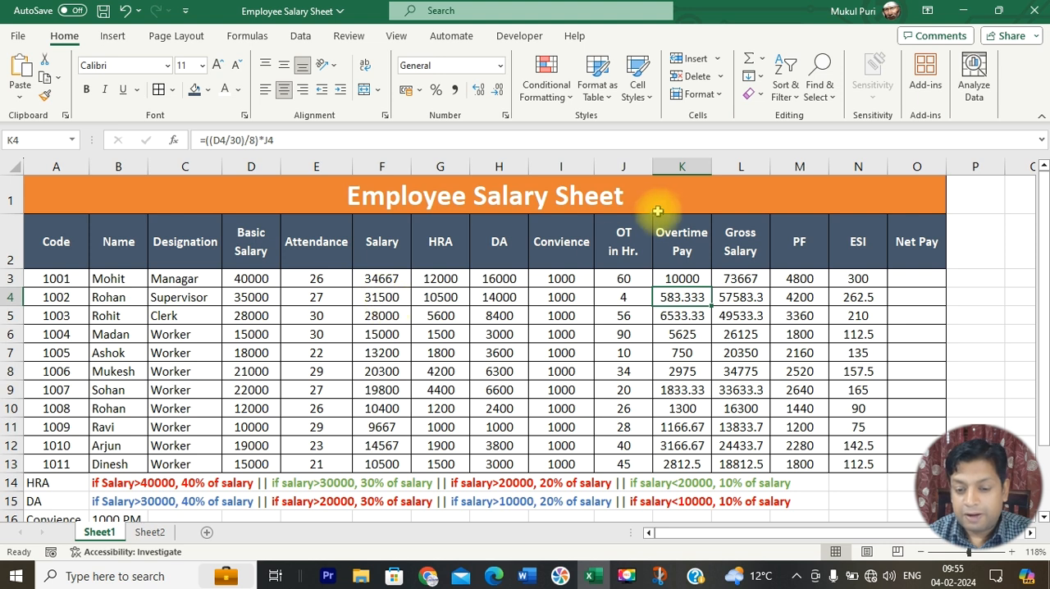
pyautogui.click(687, 278)
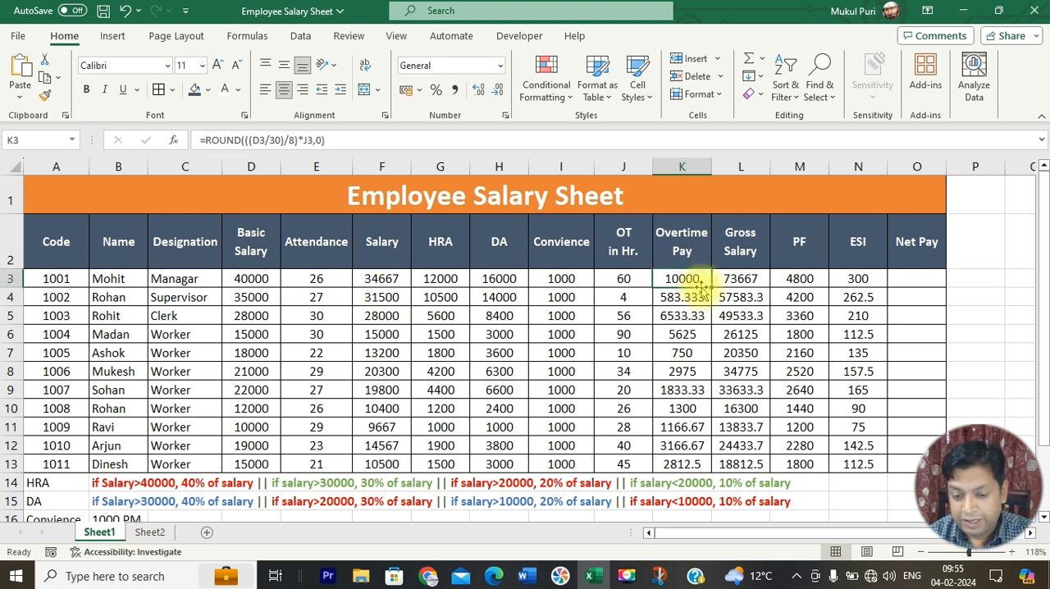
pyautogui.doubleClick(712, 288)
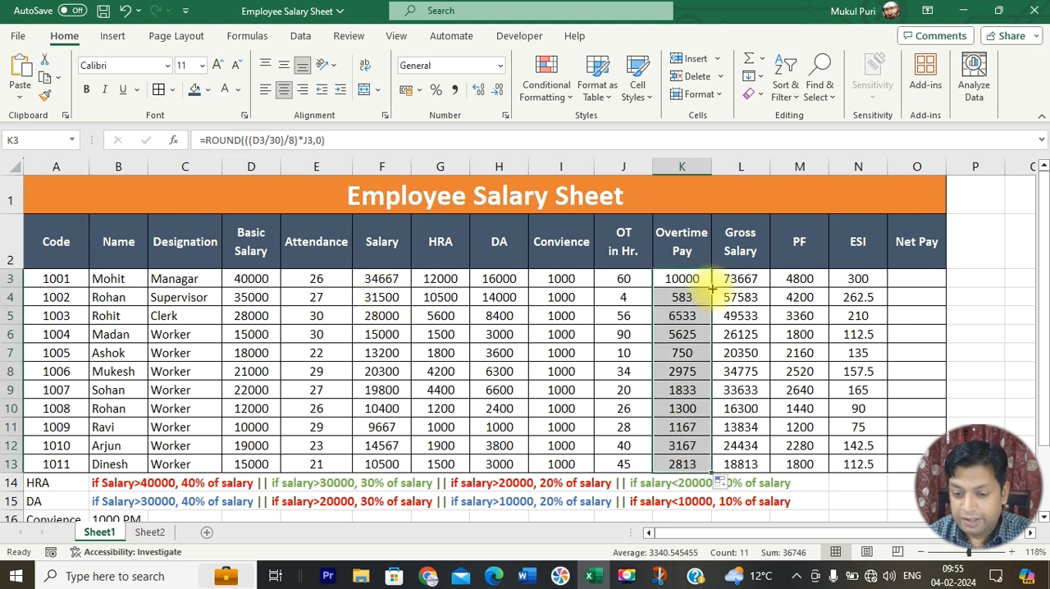
# Step: Round the ESI in N3 to zero decimals with =ROUND(D3*0.75/100,0) and fill the formula down to N13
pyautogui.click(852, 279)
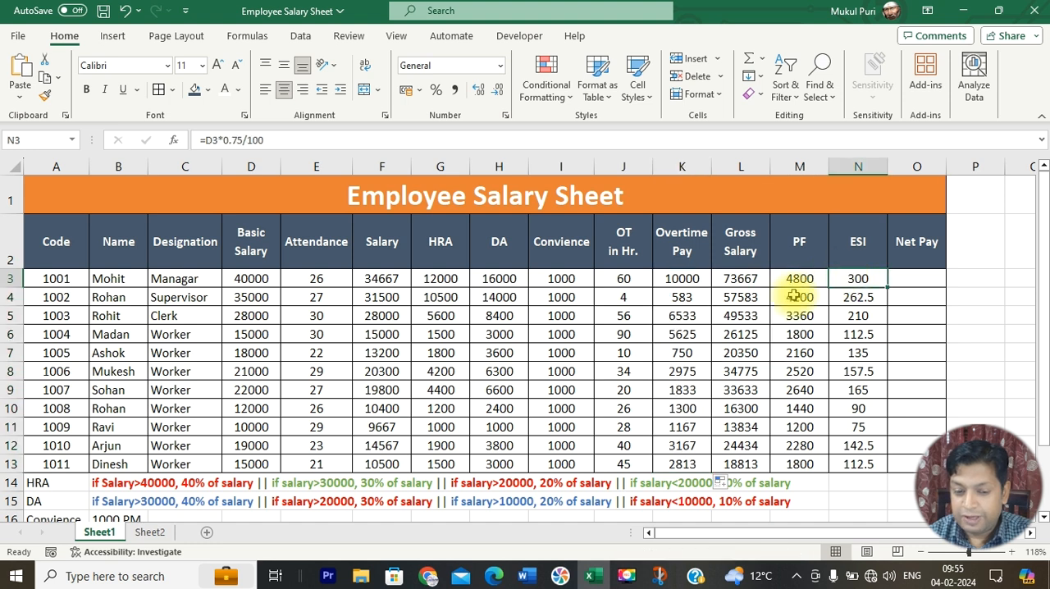
pyautogui.click(205, 140)
pyautogui.write('round')
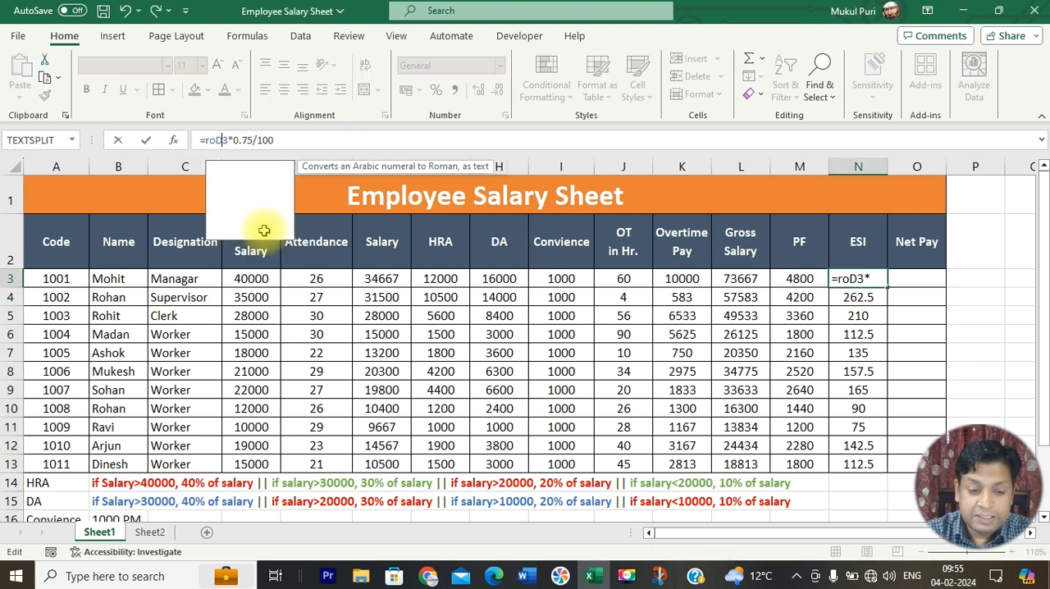
pyautogui.write('(')
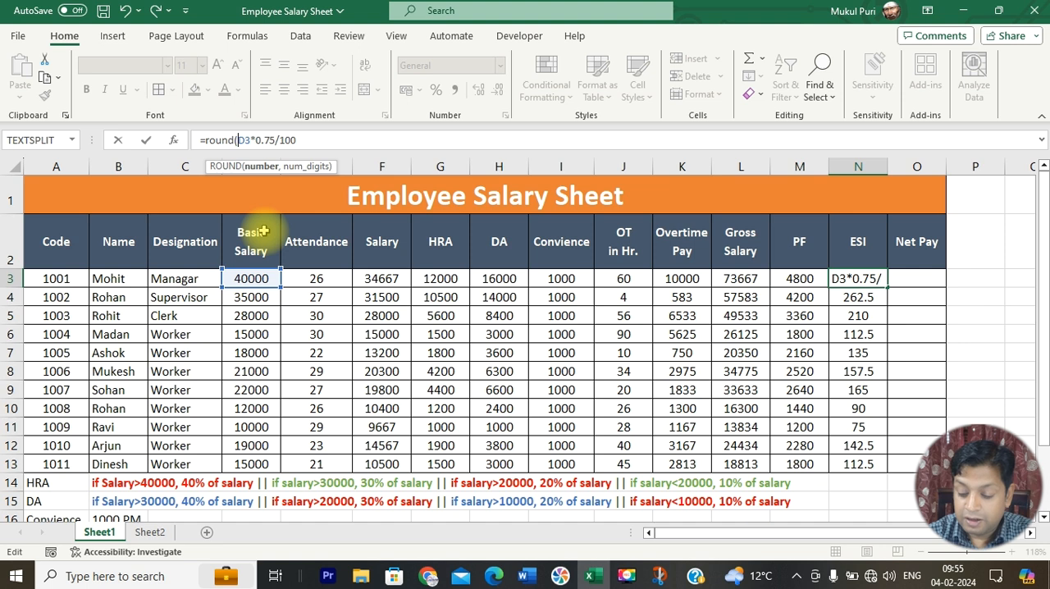
pyautogui.press('End')
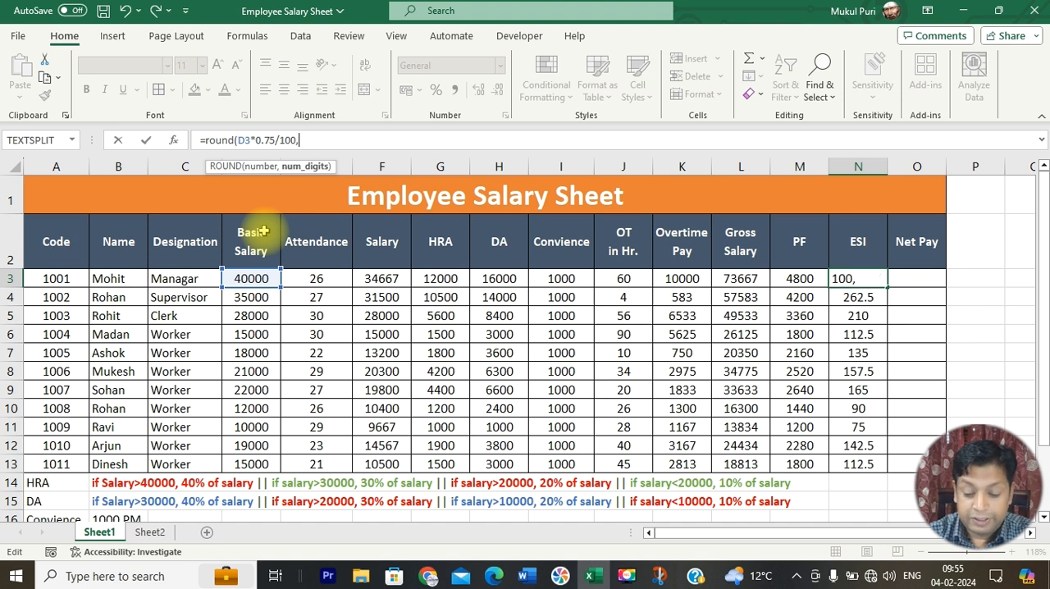
pyautogui.write(')')
pyautogui.press('Return')
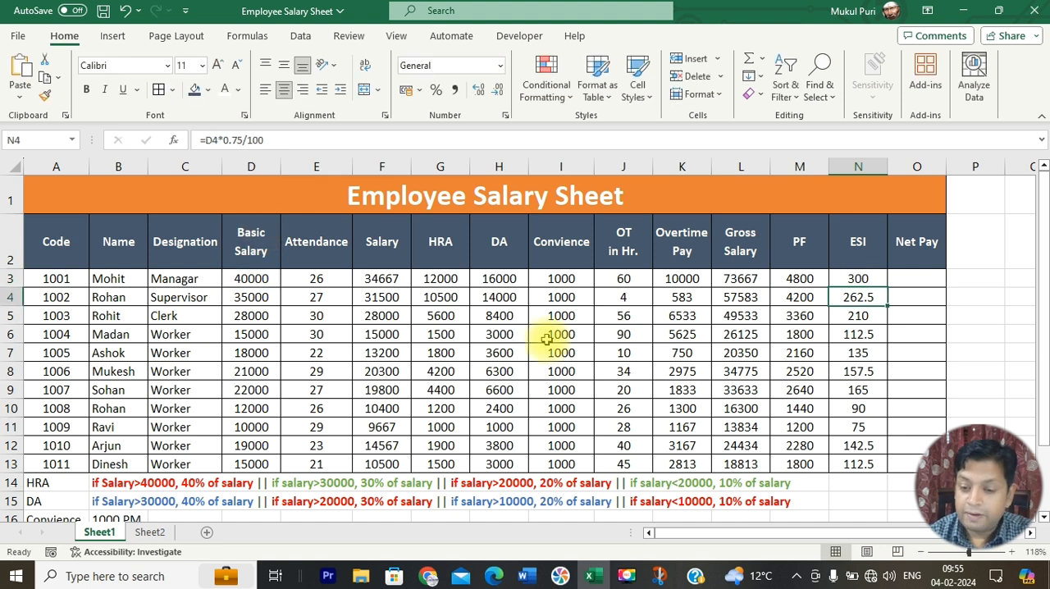
pyautogui.click(869, 279)
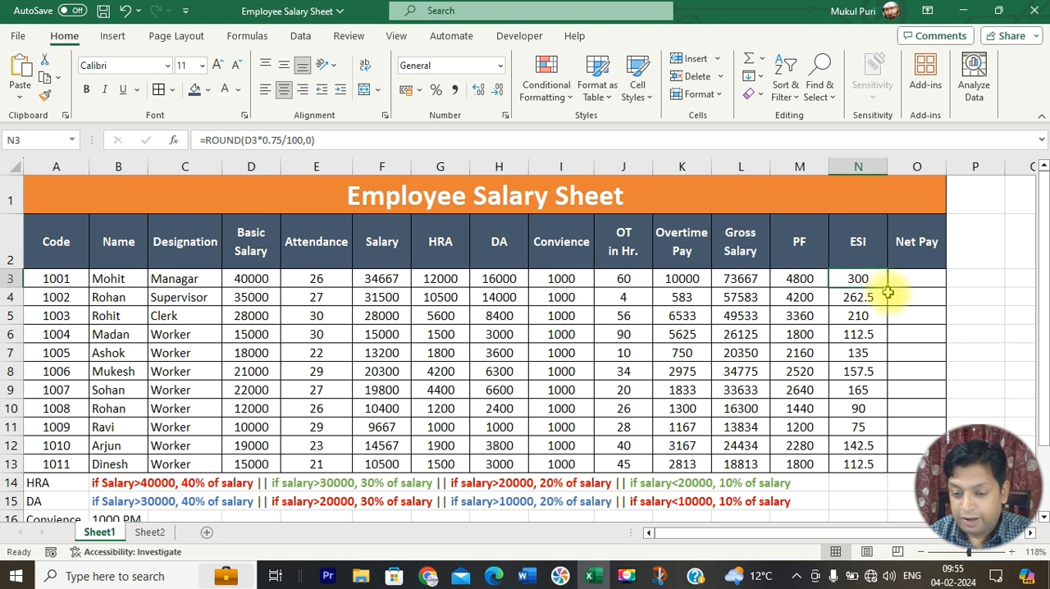
pyautogui.doubleClick(888, 286)
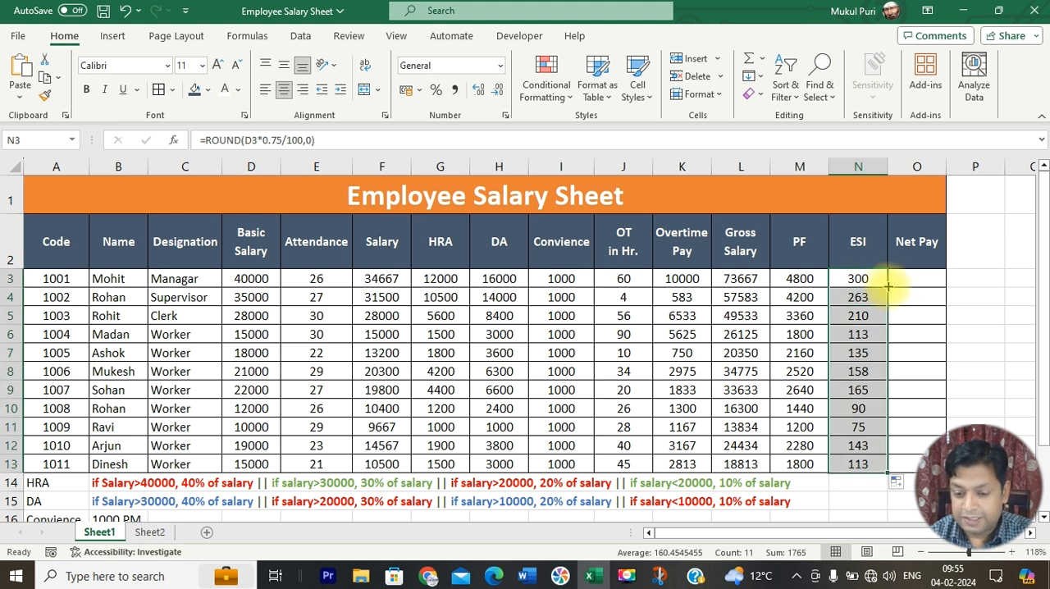
# Step: Review the gross salary, PF and ESI columns and enter the net pay formula =L3-M3-N3 in O3
pyautogui.click(924, 281)
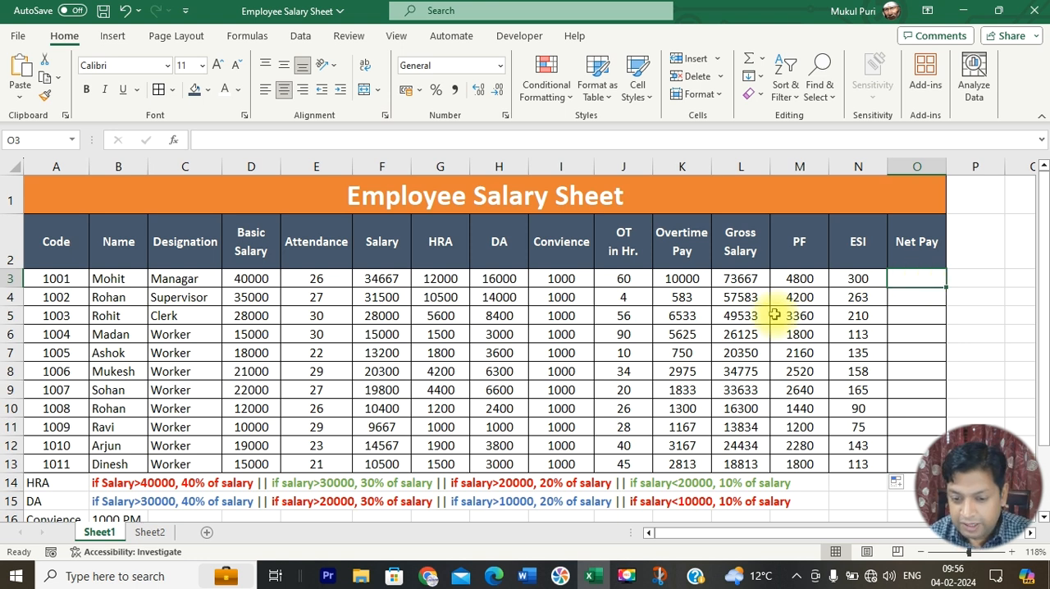
pyautogui.moveTo(741, 279); pyautogui.dragTo(741, 464)
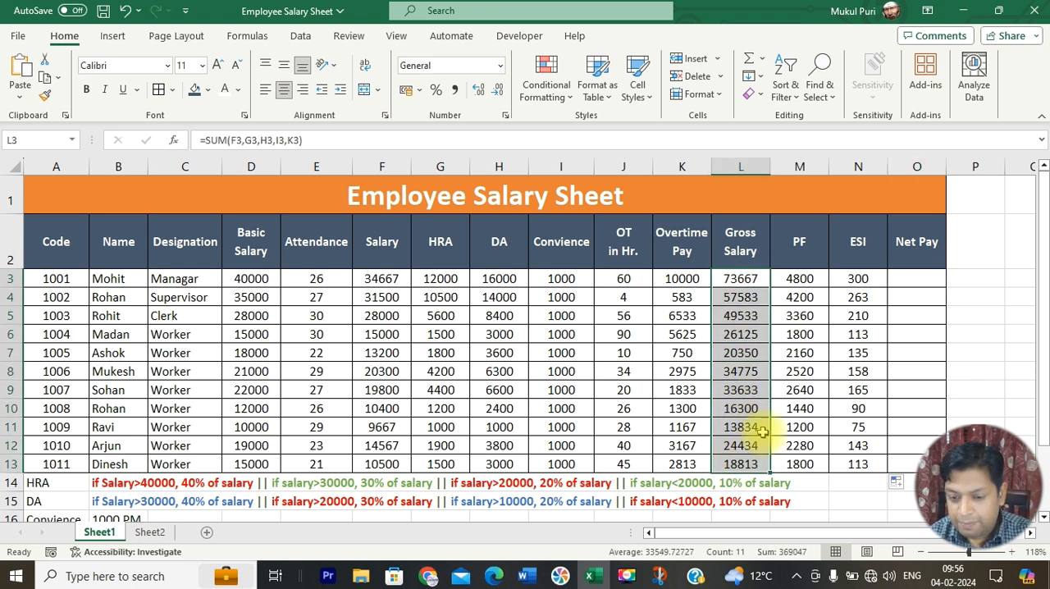
pyautogui.moveTo(802, 279); pyautogui.dragTo(846, 455)
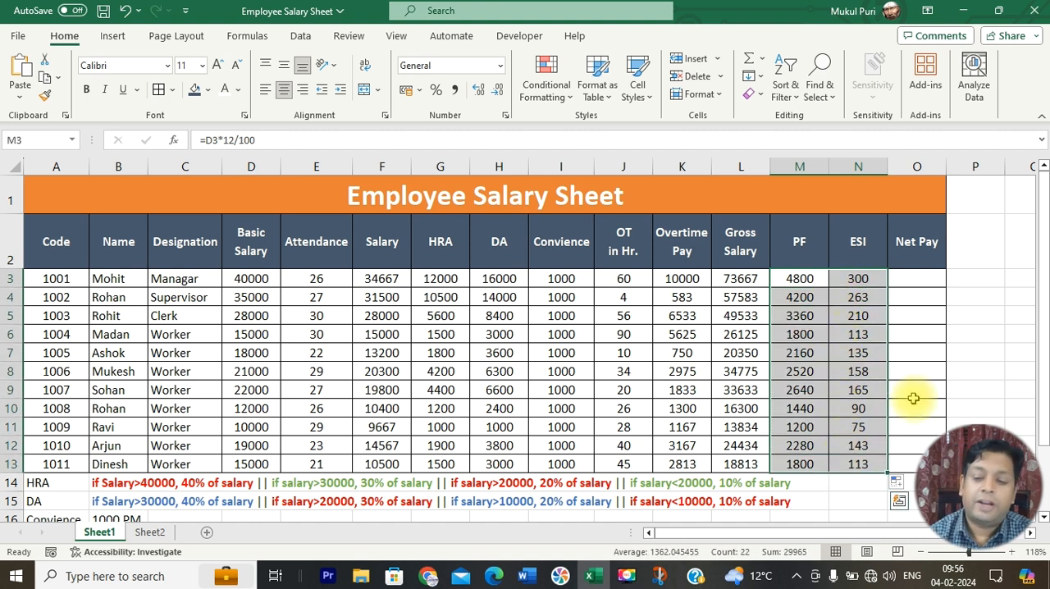
pyautogui.click(923, 282)
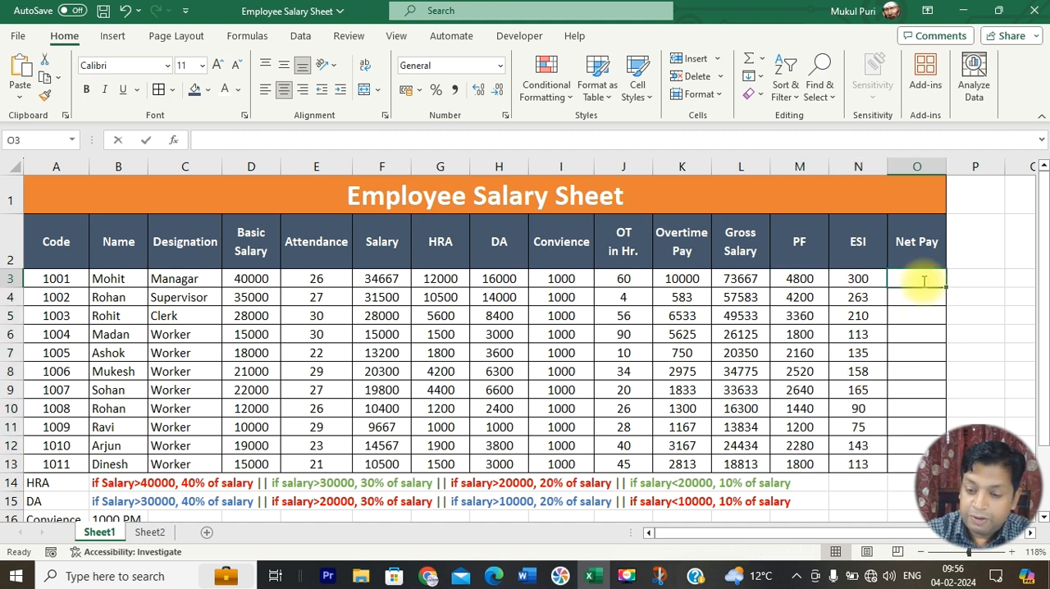
pyautogui.write('=')
pyautogui.click(732, 277)
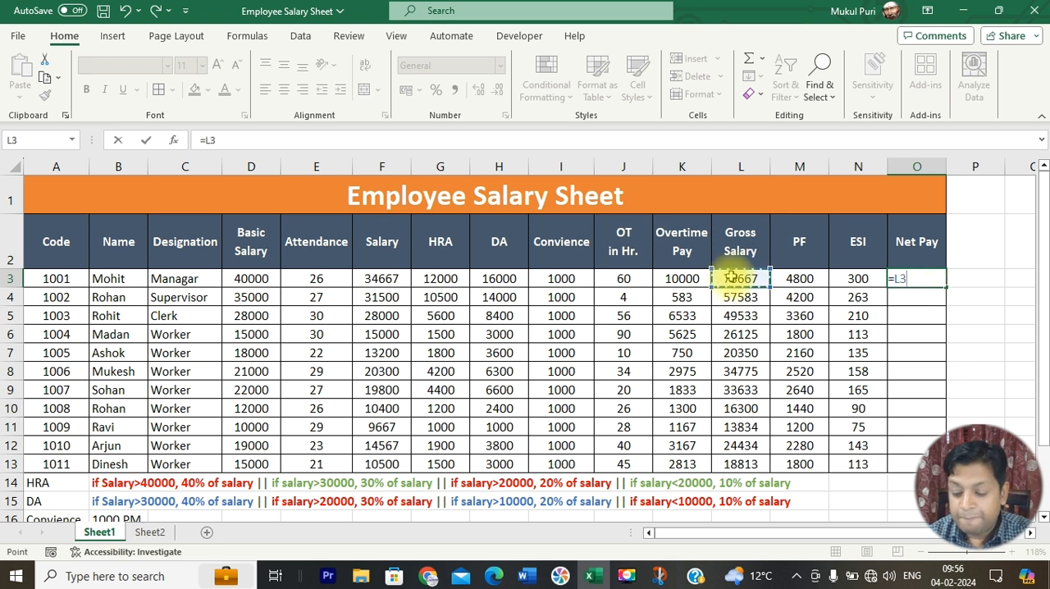
pyautogui.write('-')
pyautogui.click(800, 279)
pyautogui.write('-')
pyautogui.click(858, 279)
pyautogui.press('Return')
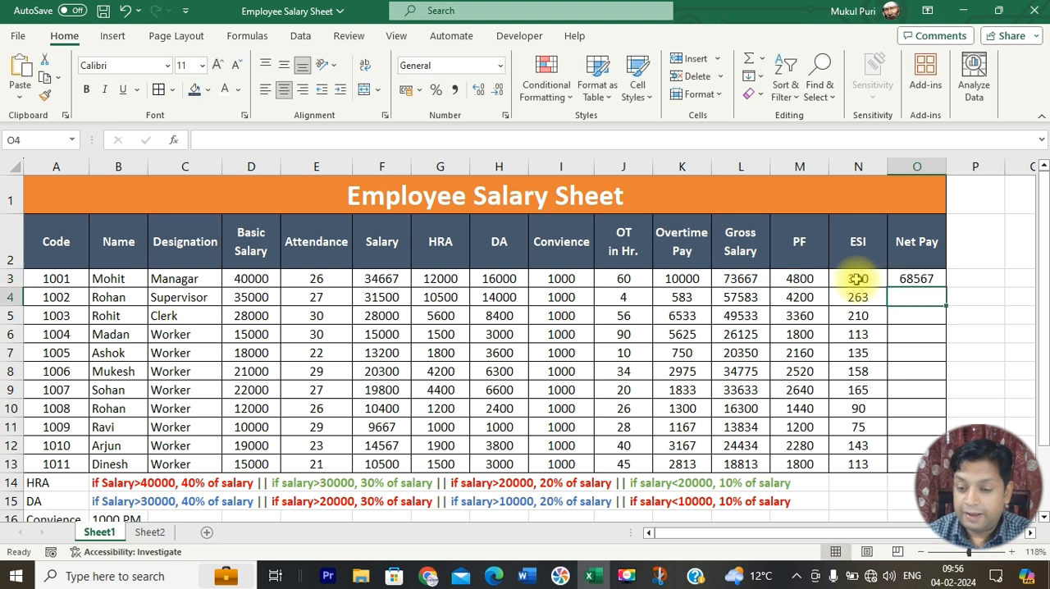
# Step: Fill the net pay formula from O3 down to O13
pyautogui.click(738, 279)
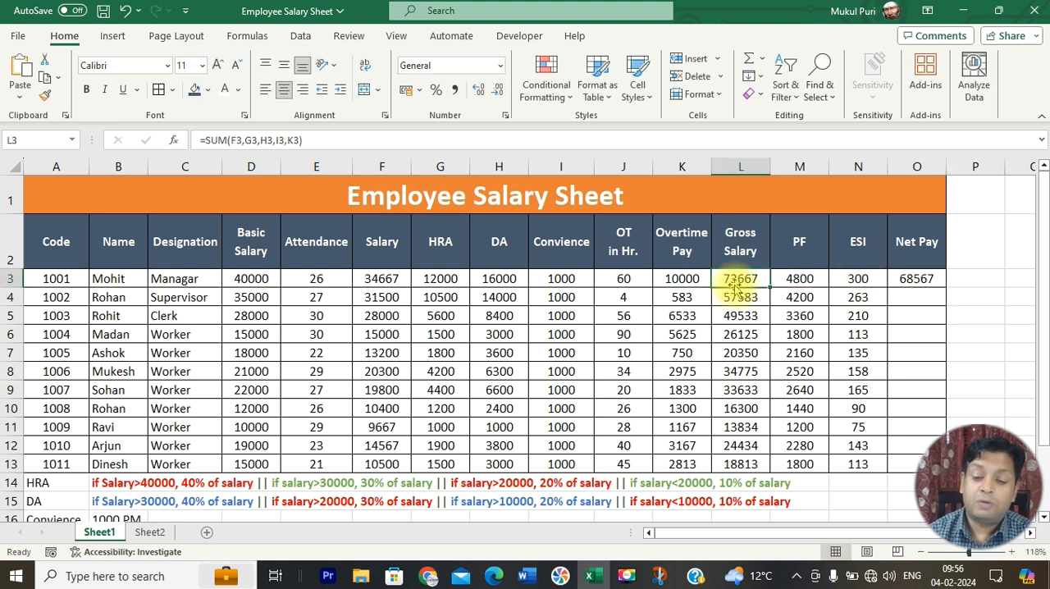
pyautogui.click(908, 279)
pyautogui.moveTo(946, 289); pyautogui.dragTo(929, 468)
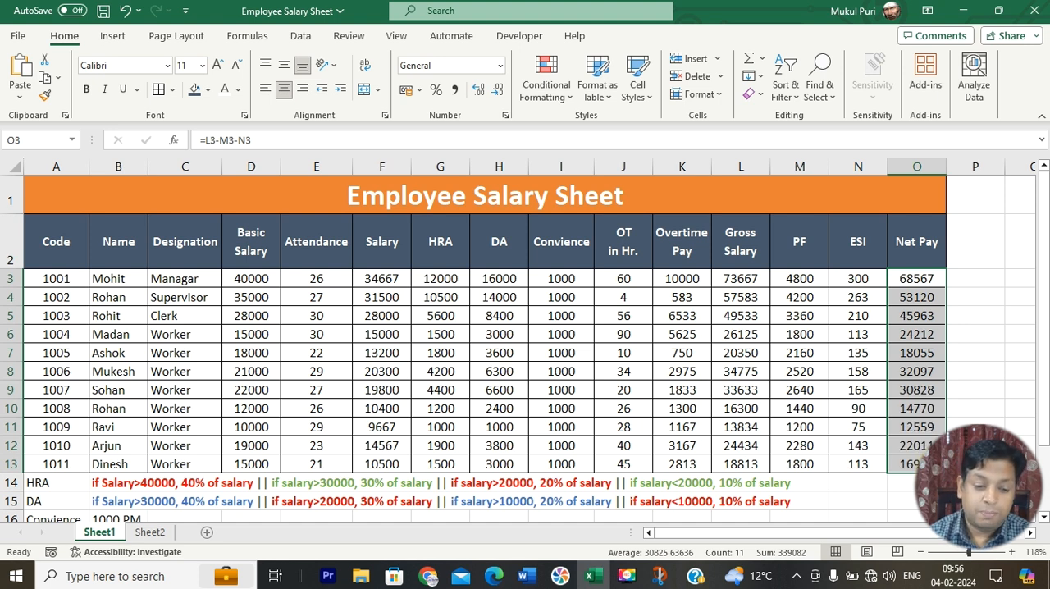
# Step: Compare the employees in B3 and B7 with their net pay in O3 and O7
pyautogui.click(127, 280)
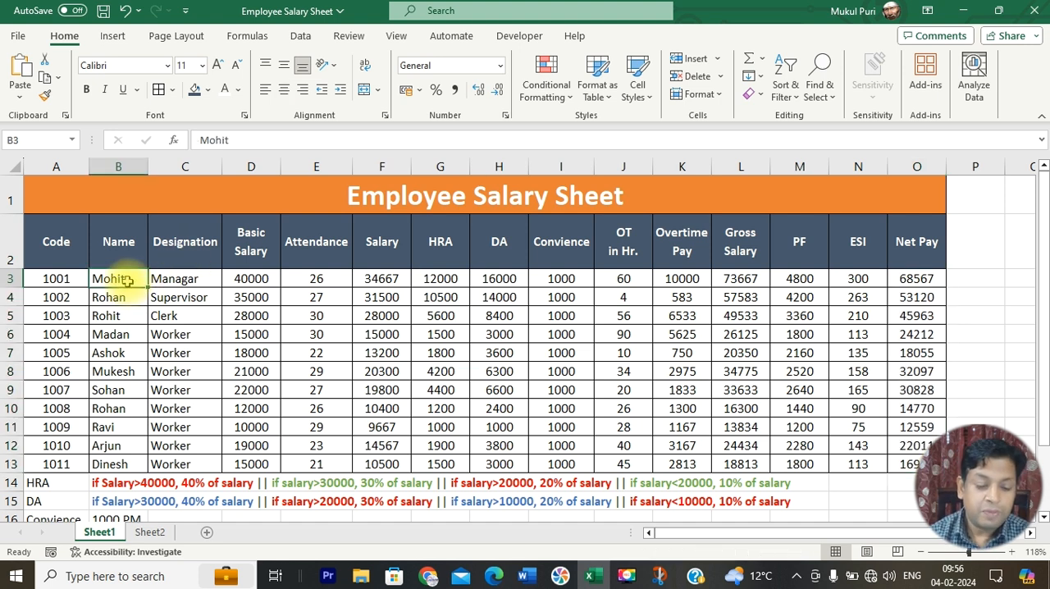
pyautogui.click(907, 279)
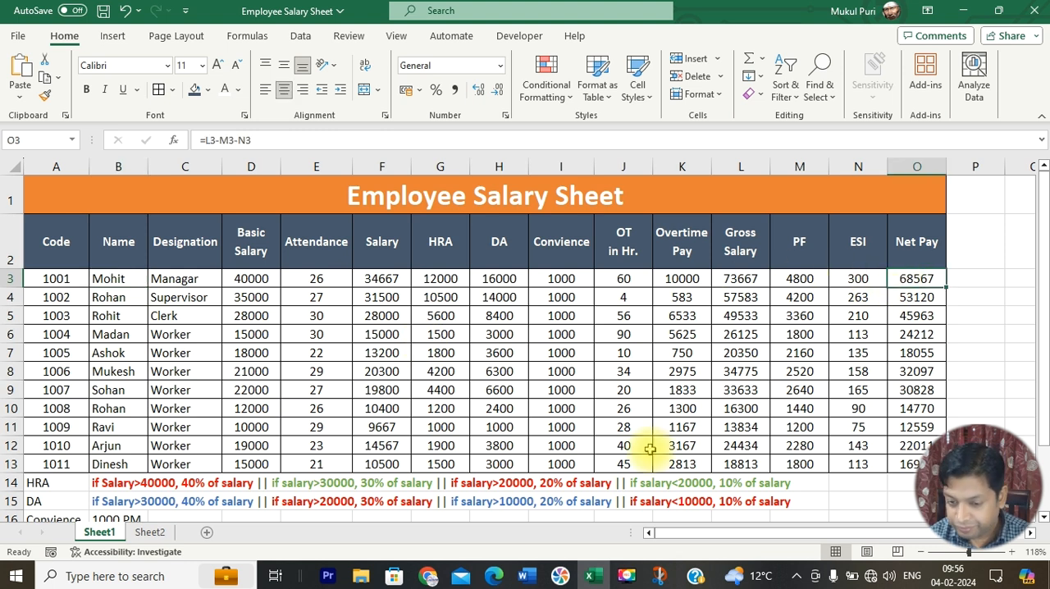
pyautogui.click(119, 355)
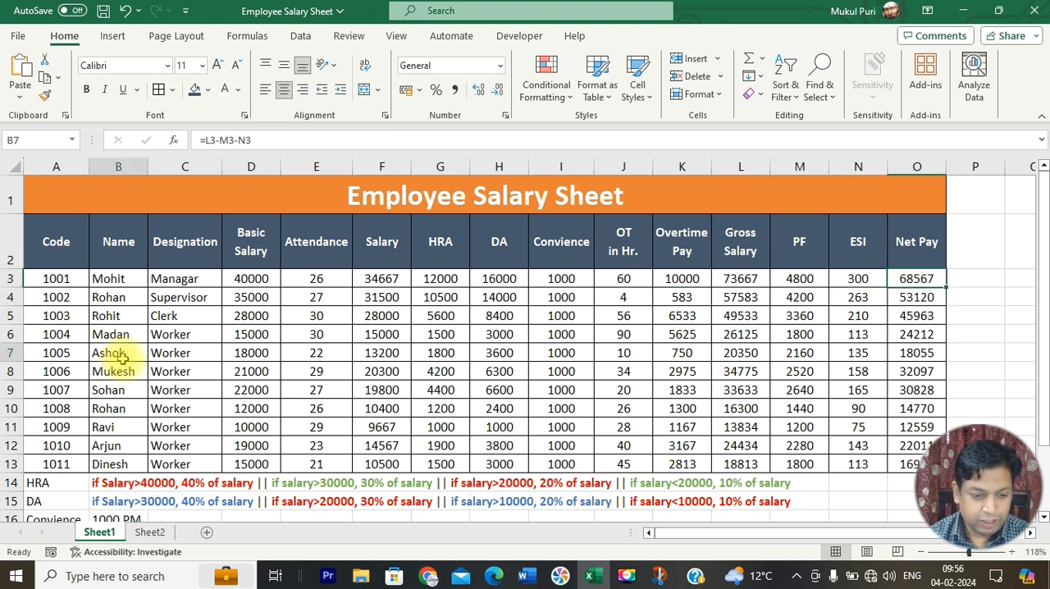
pyautogui.click(933, 359)
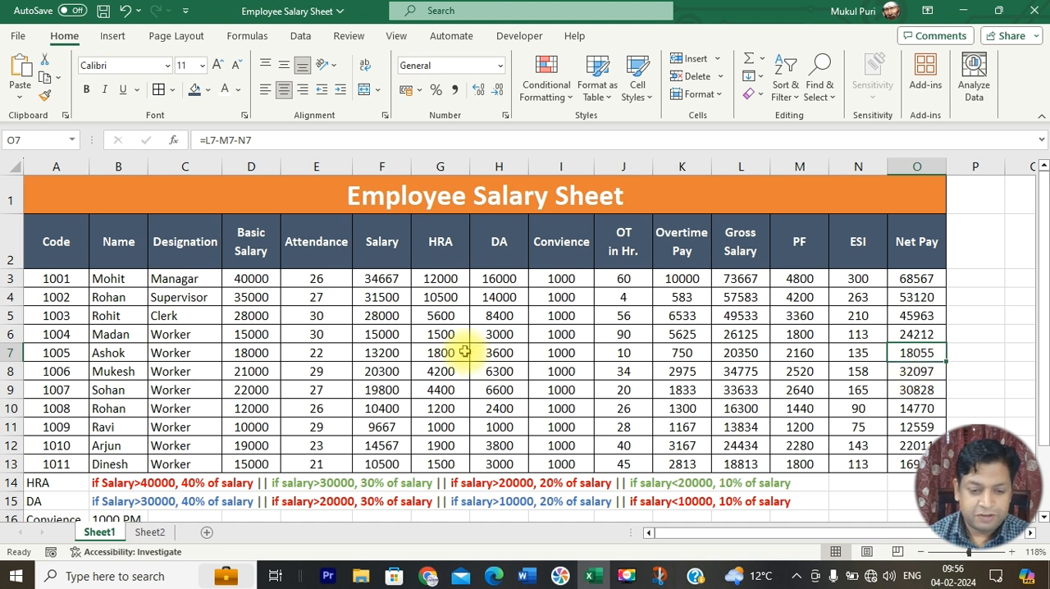
# Step: Apply an orange fill to the manual-entry values in rows 3 to 13: Attendance, Convience, OT in Hr. and Basic Salary
pyautogui.moveTo(334, 279); pyautogui.dragTo(337, 470)
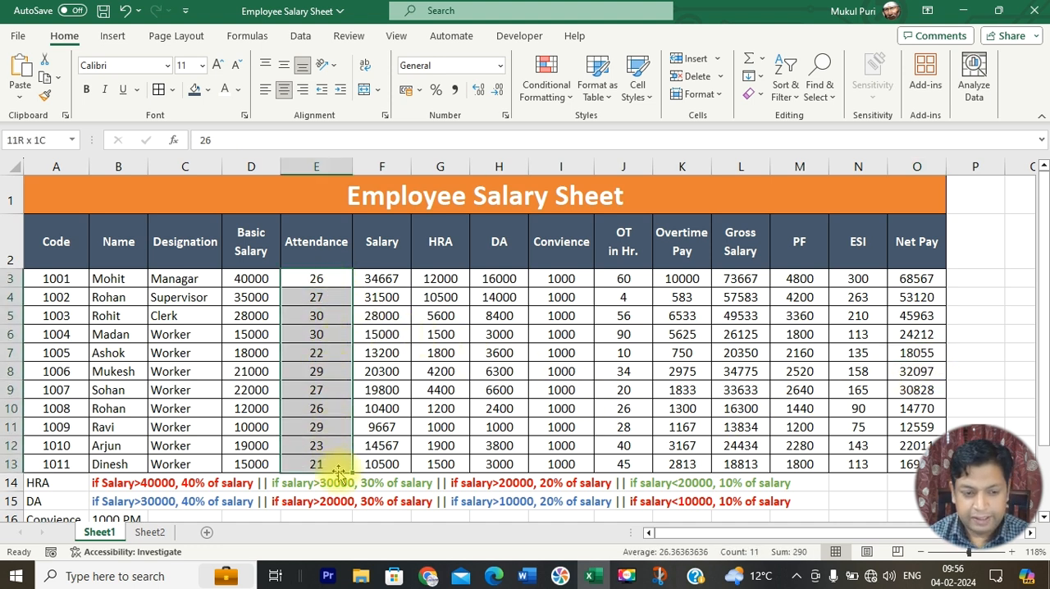
pyautogui.click(208, 89)
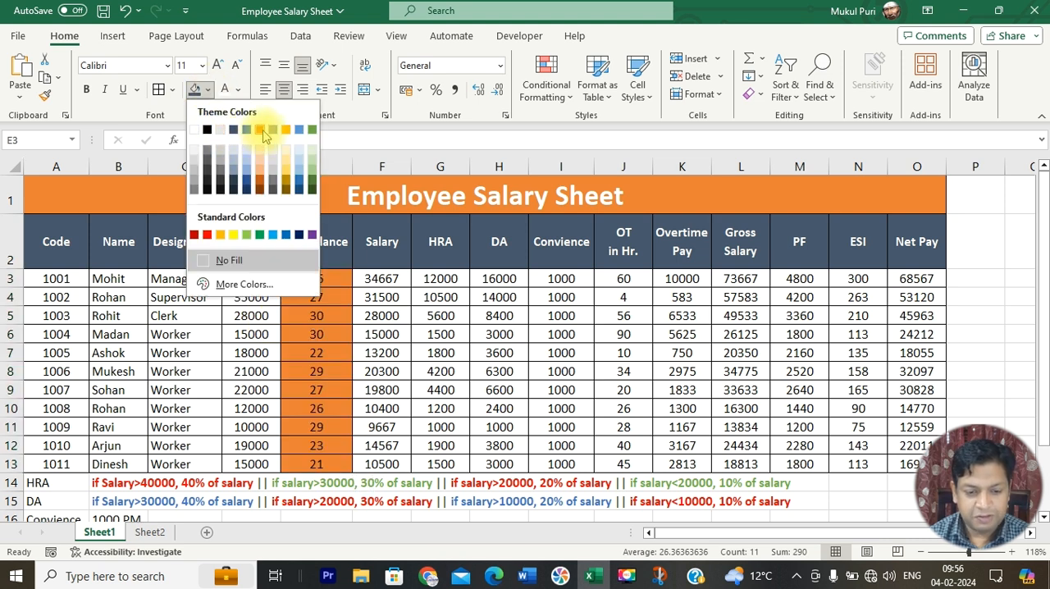
pyautogui.click(259, 129)
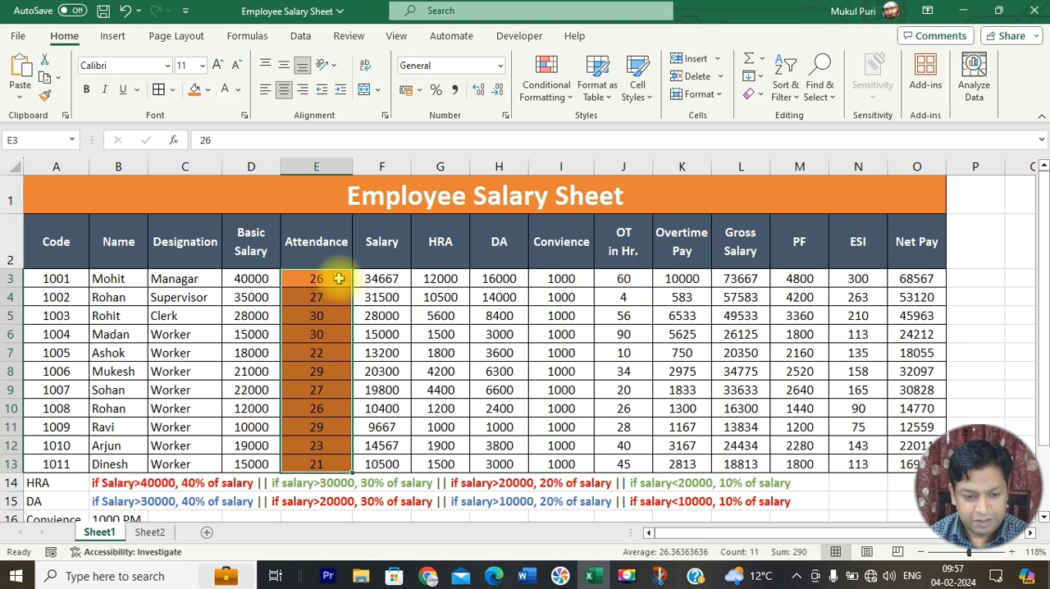
pyautogui.moveTo(563, 279); pyautogui.dragTo(617, 462)
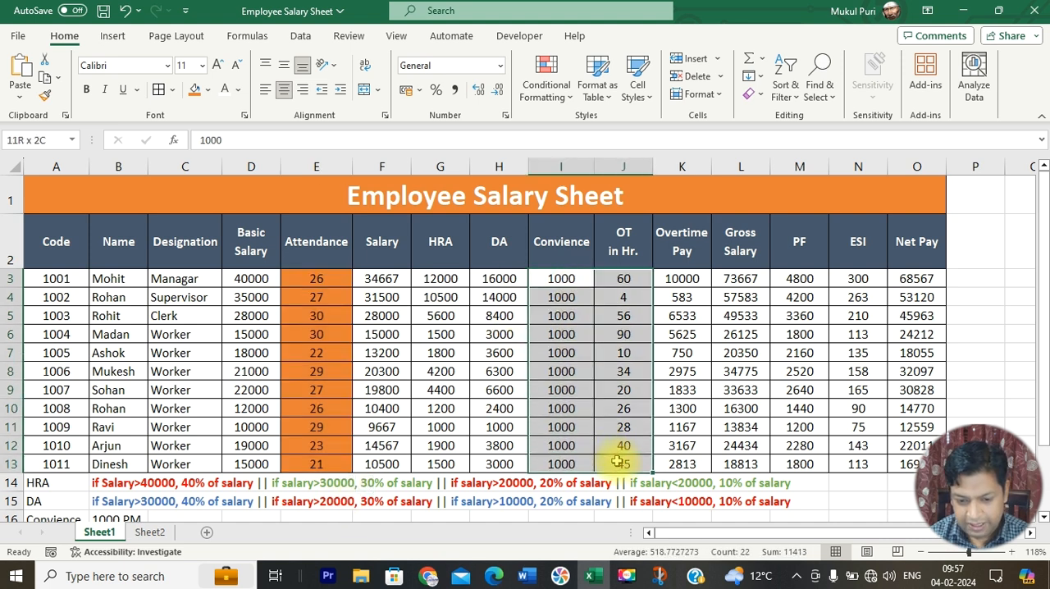
pyautogui.click(194, 89)
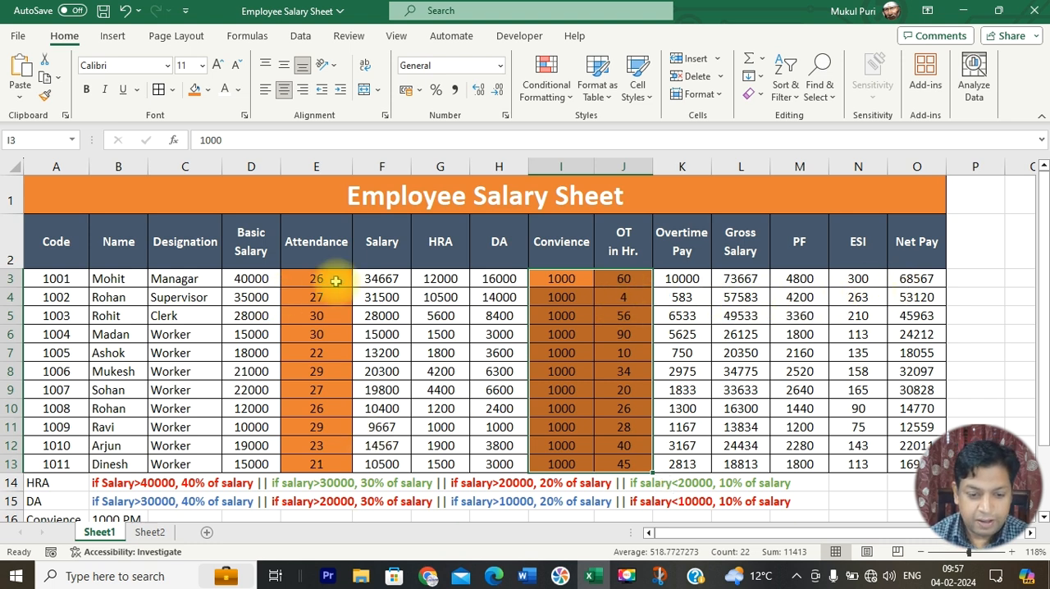
pyautogui.moveTo(254, 278); pyautogui.dragTo(260, 463)
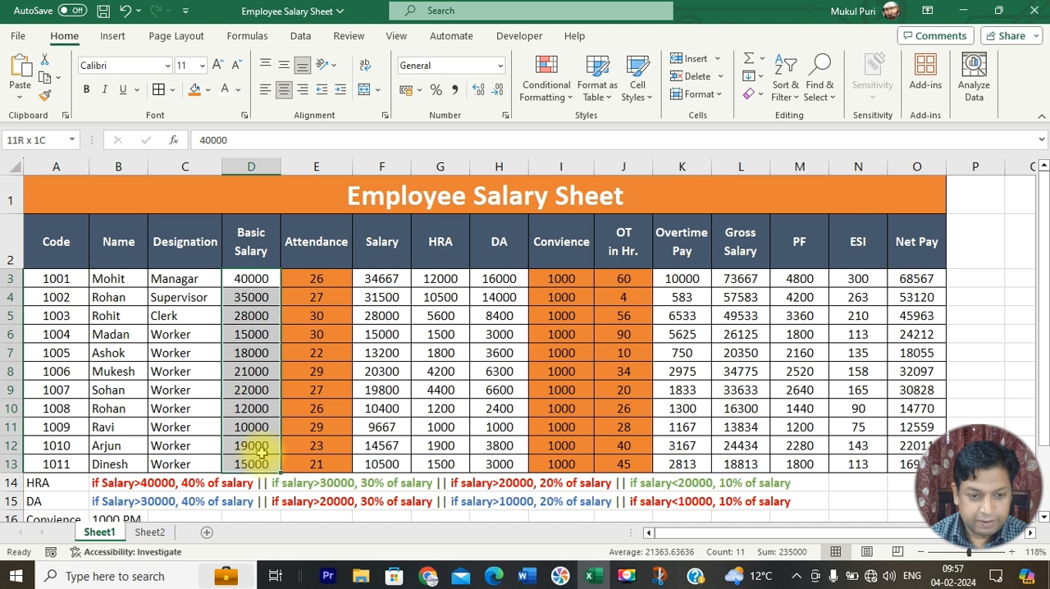
pyautogui.click(195, 91)
# Step: Review the row 3 formulas for Salary, HRA, DA, Overtime Pay, Gross Salary, PF, ESI and Net Pay
pyautogui.click(392, 279)
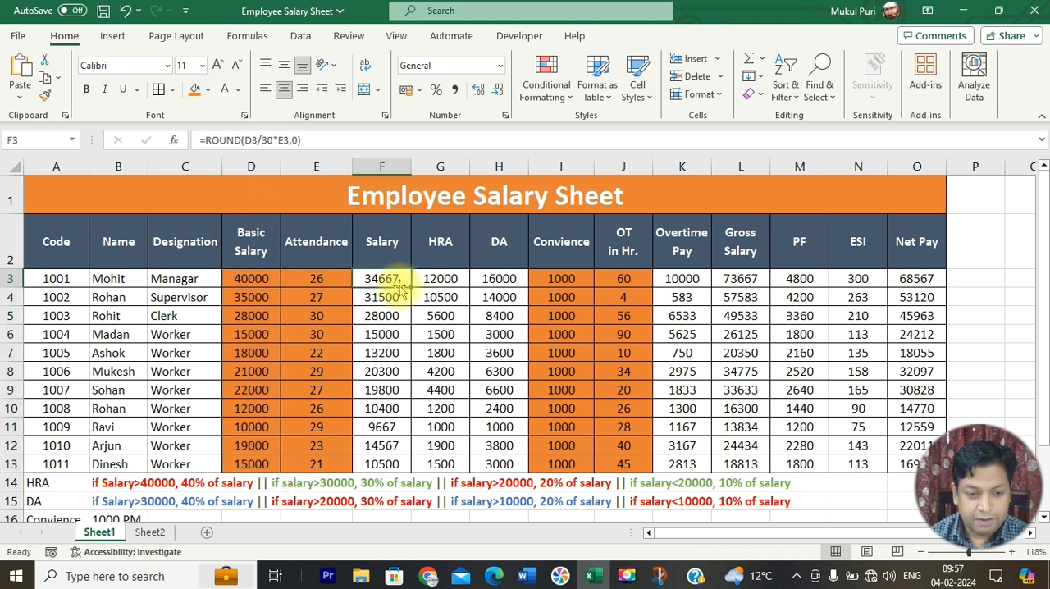
pyautogui.click(438, 277)
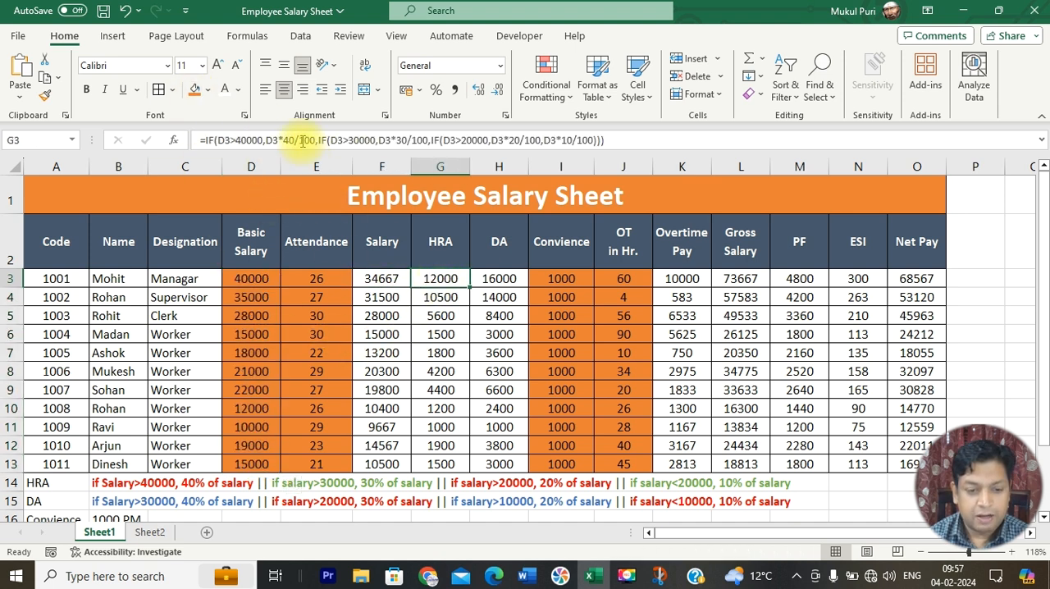
pyautogui.click(498, 279)
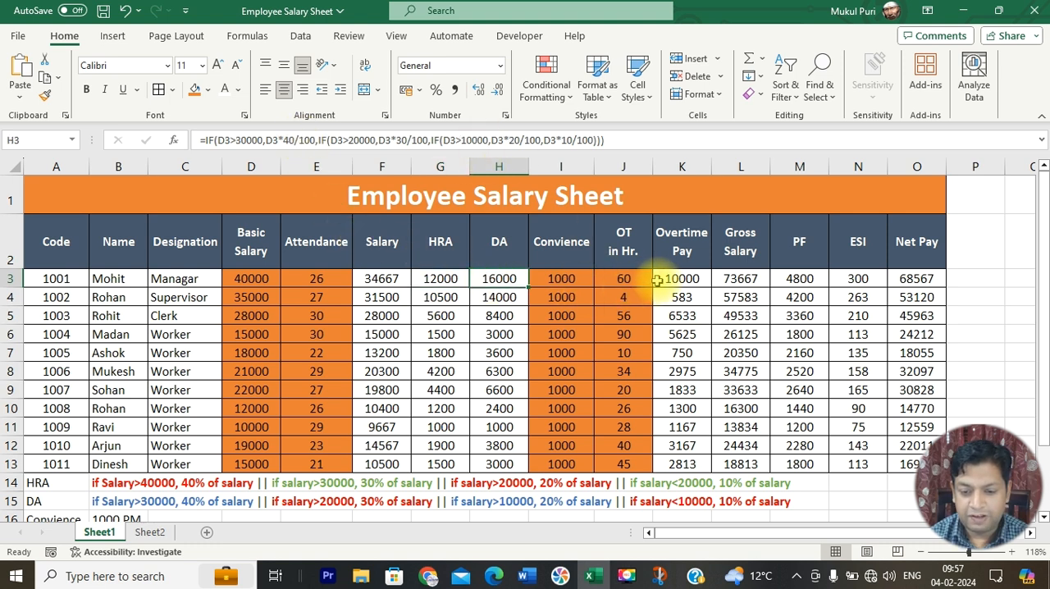
pyautogui.click(673, 278)
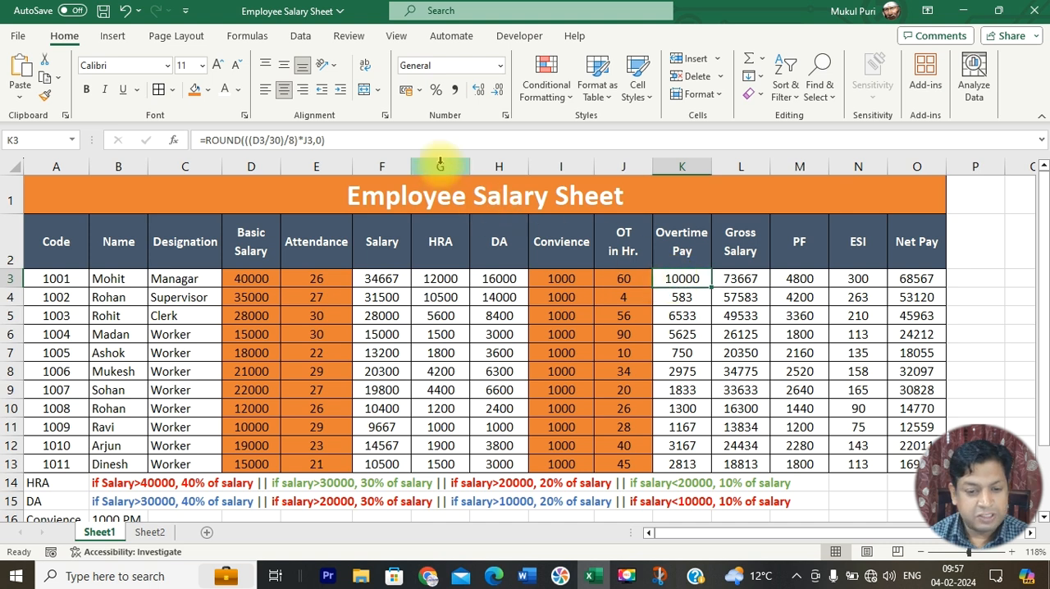
pyautogui.click(733, 278)
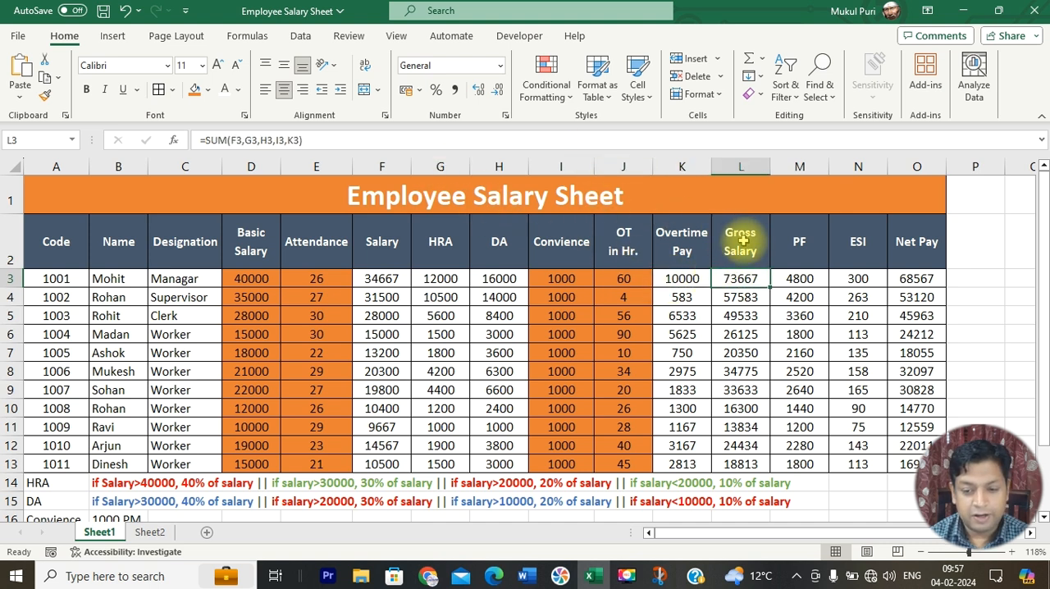
pyautogui.click(808, 280)
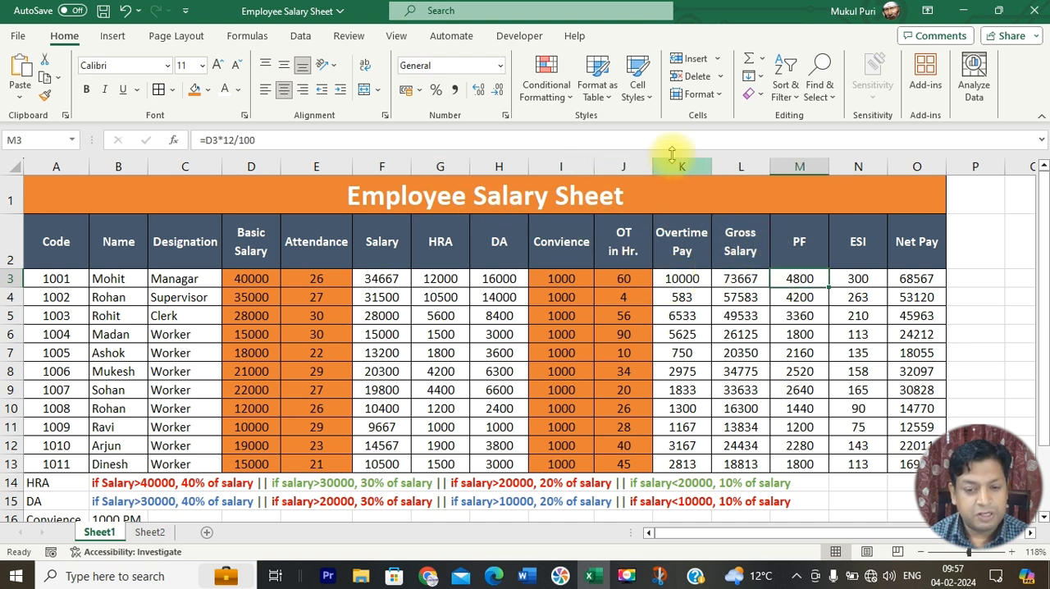
pyautogui.click(858, 280)
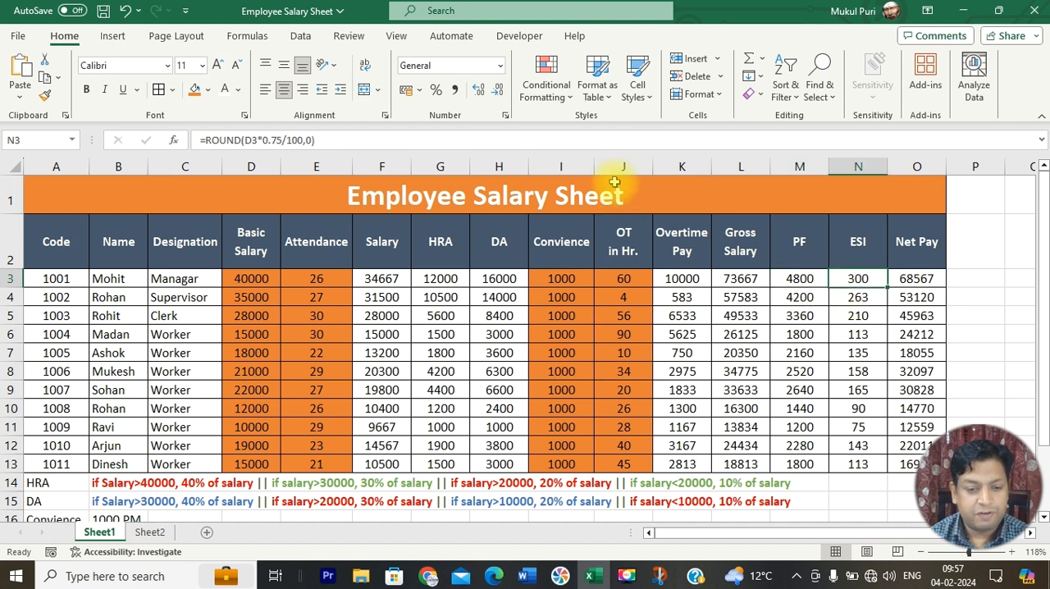
pyautogui.click(917, 278)
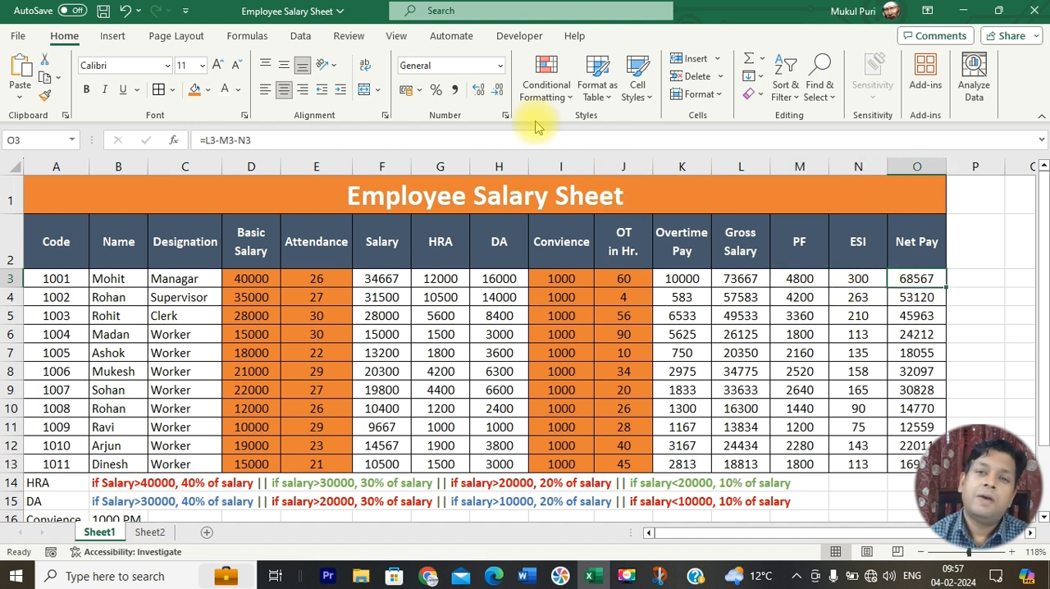